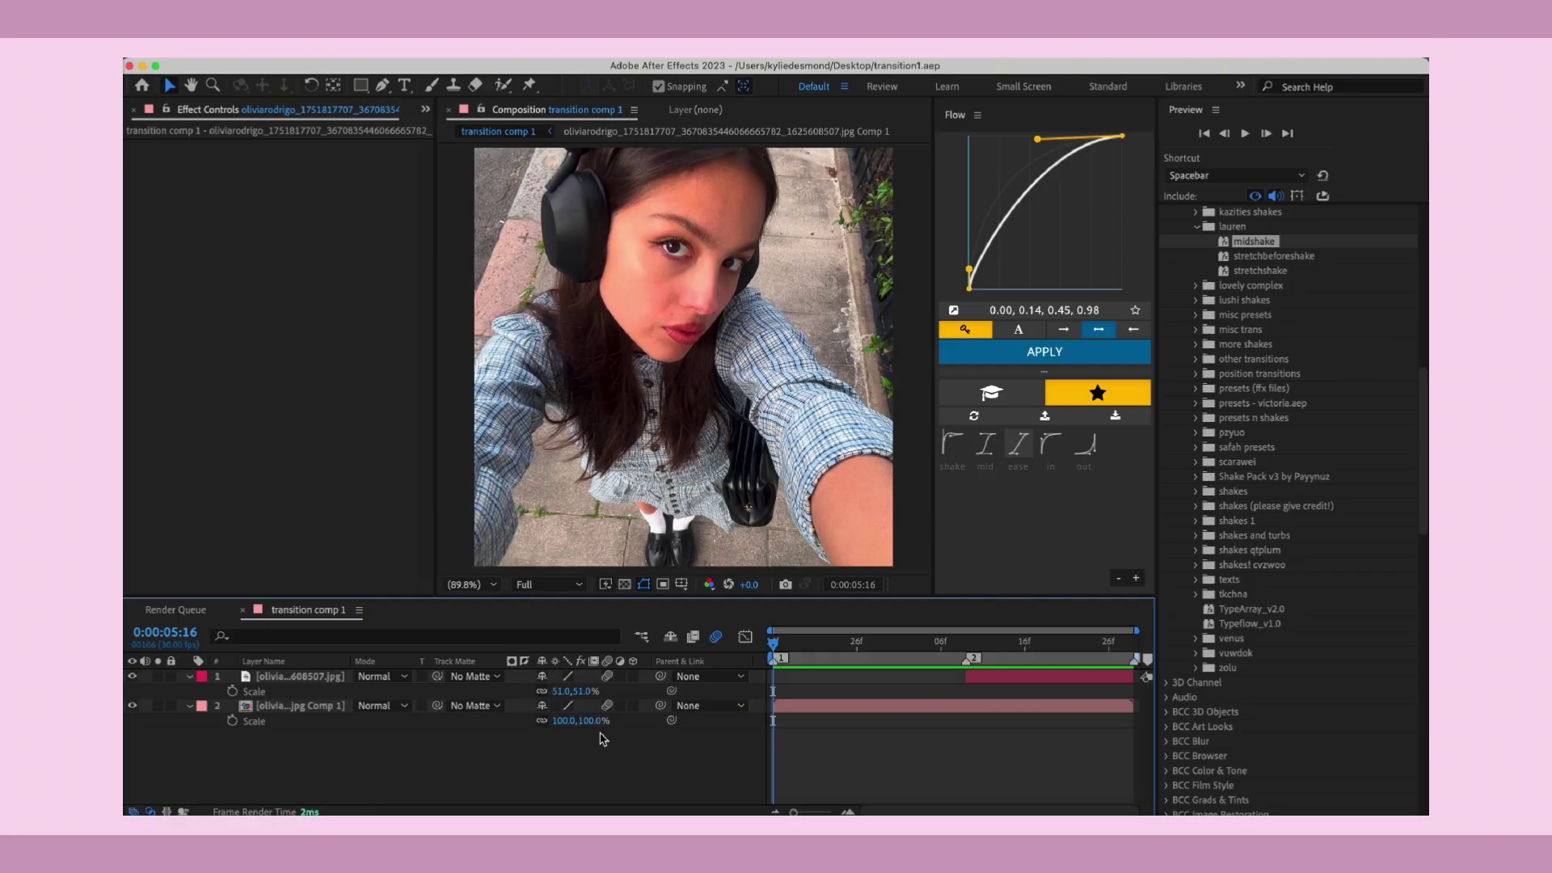
- At 0:00:06:09, mask the woman in the boat photo with the Pen tool, tracing her outline closely at 800% zoom from boots to hat
drag(885, 651, 773, 651)
drag(816, 709, 969, 647)
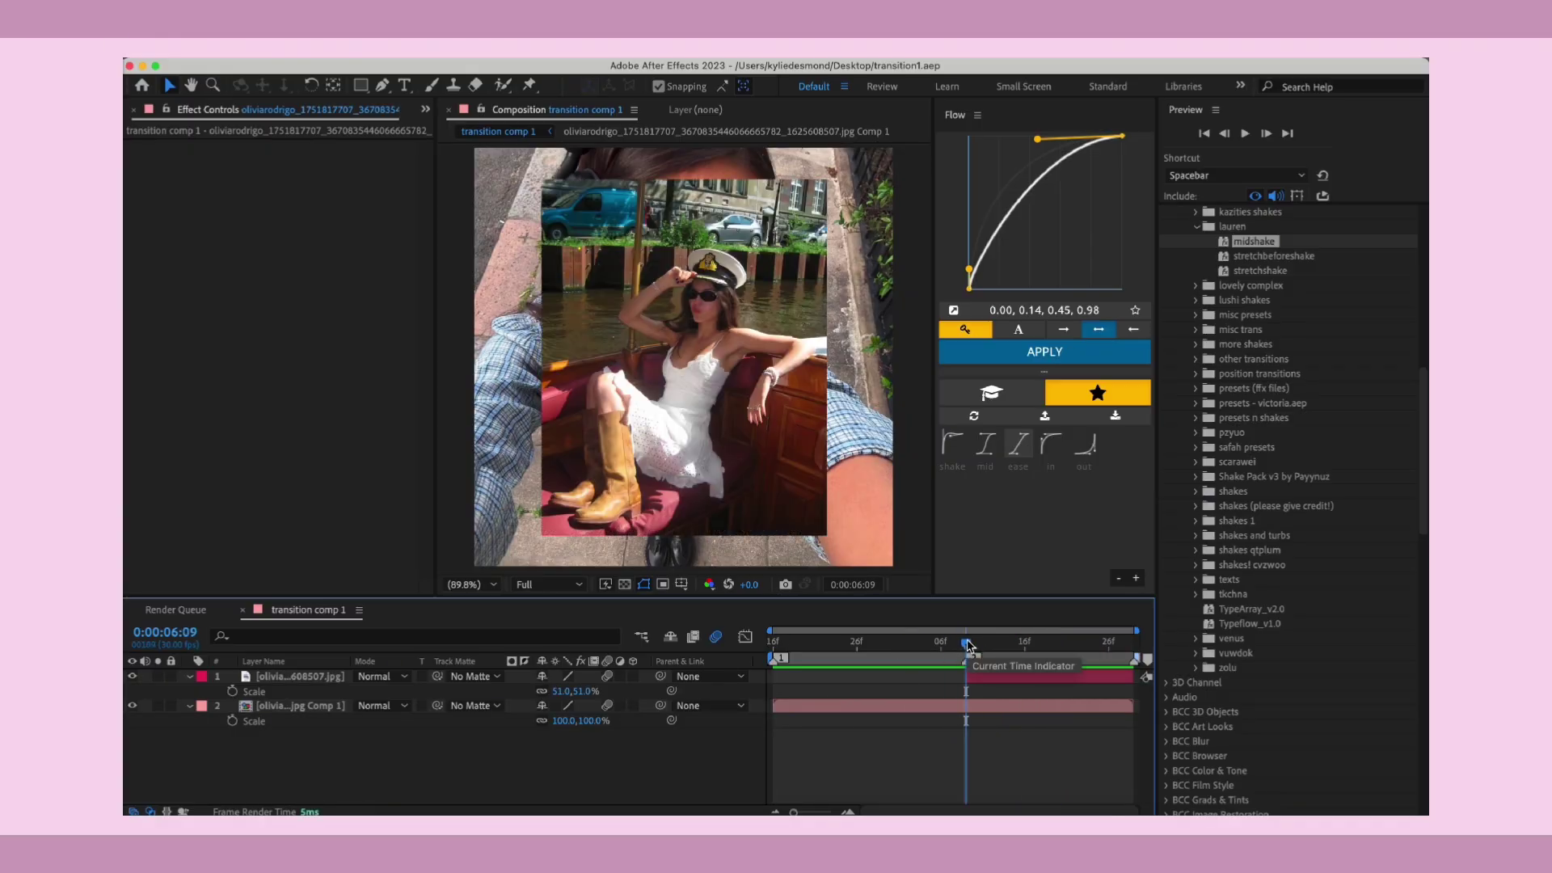
key(g)
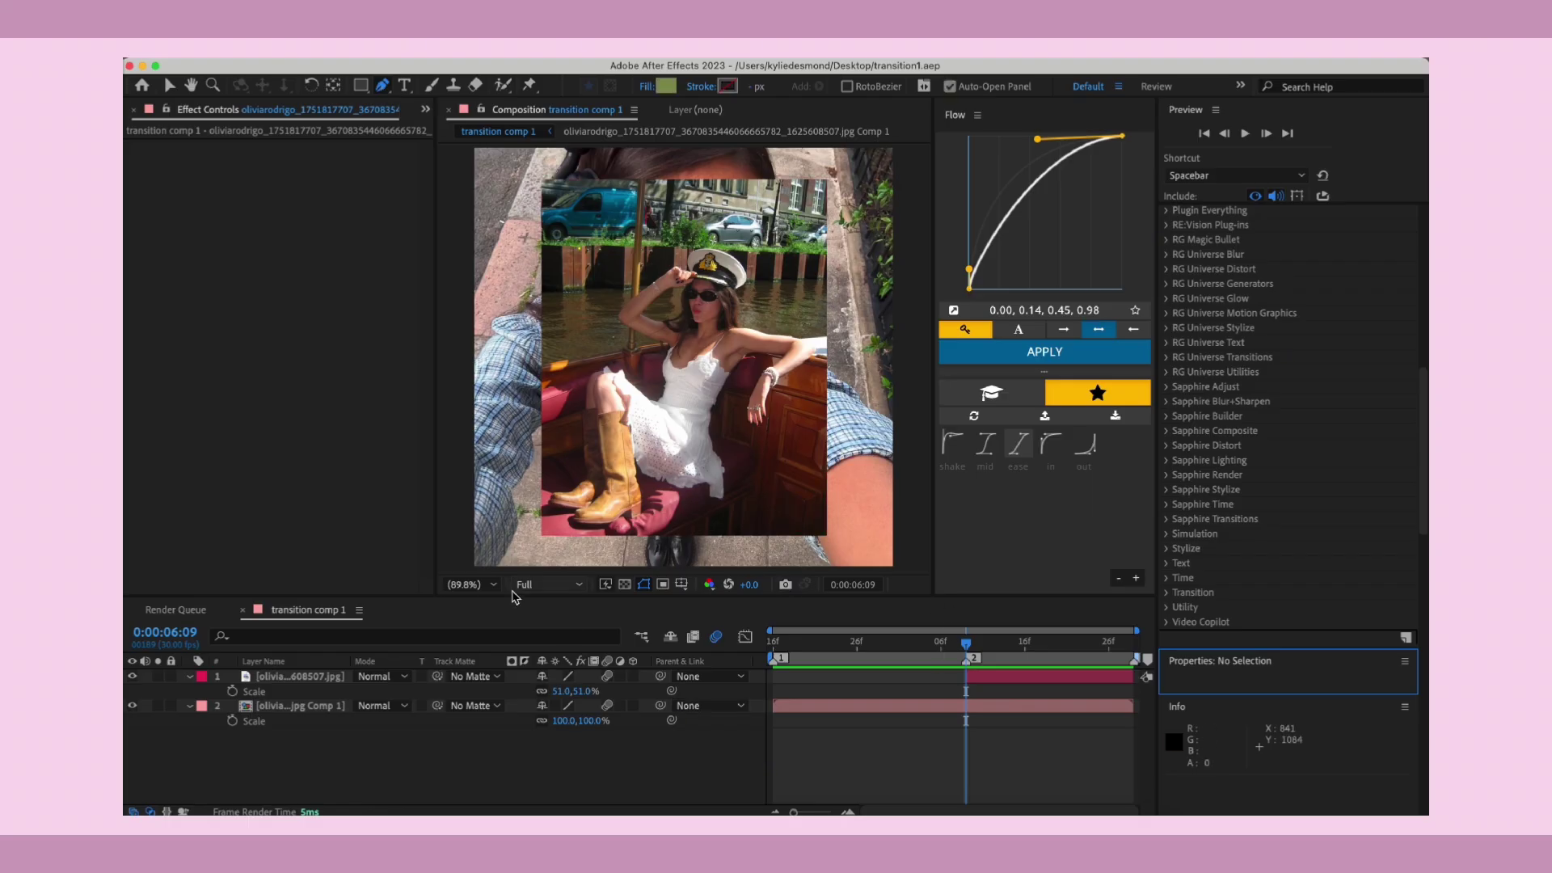
click(484, 585)
click(485, 528)
click(477, 585)
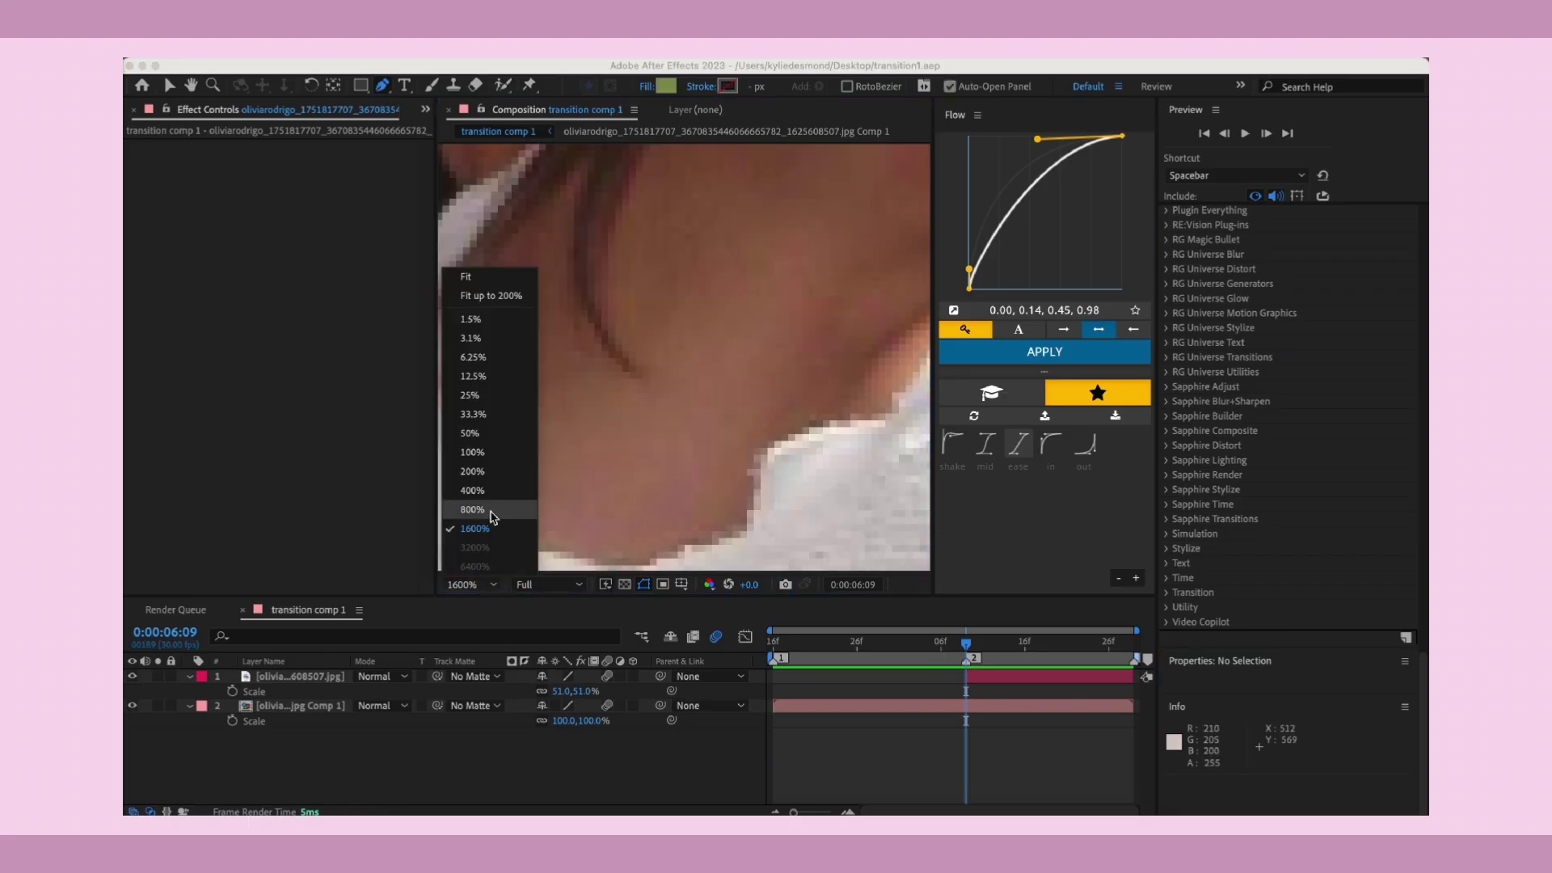
click(491, 518)
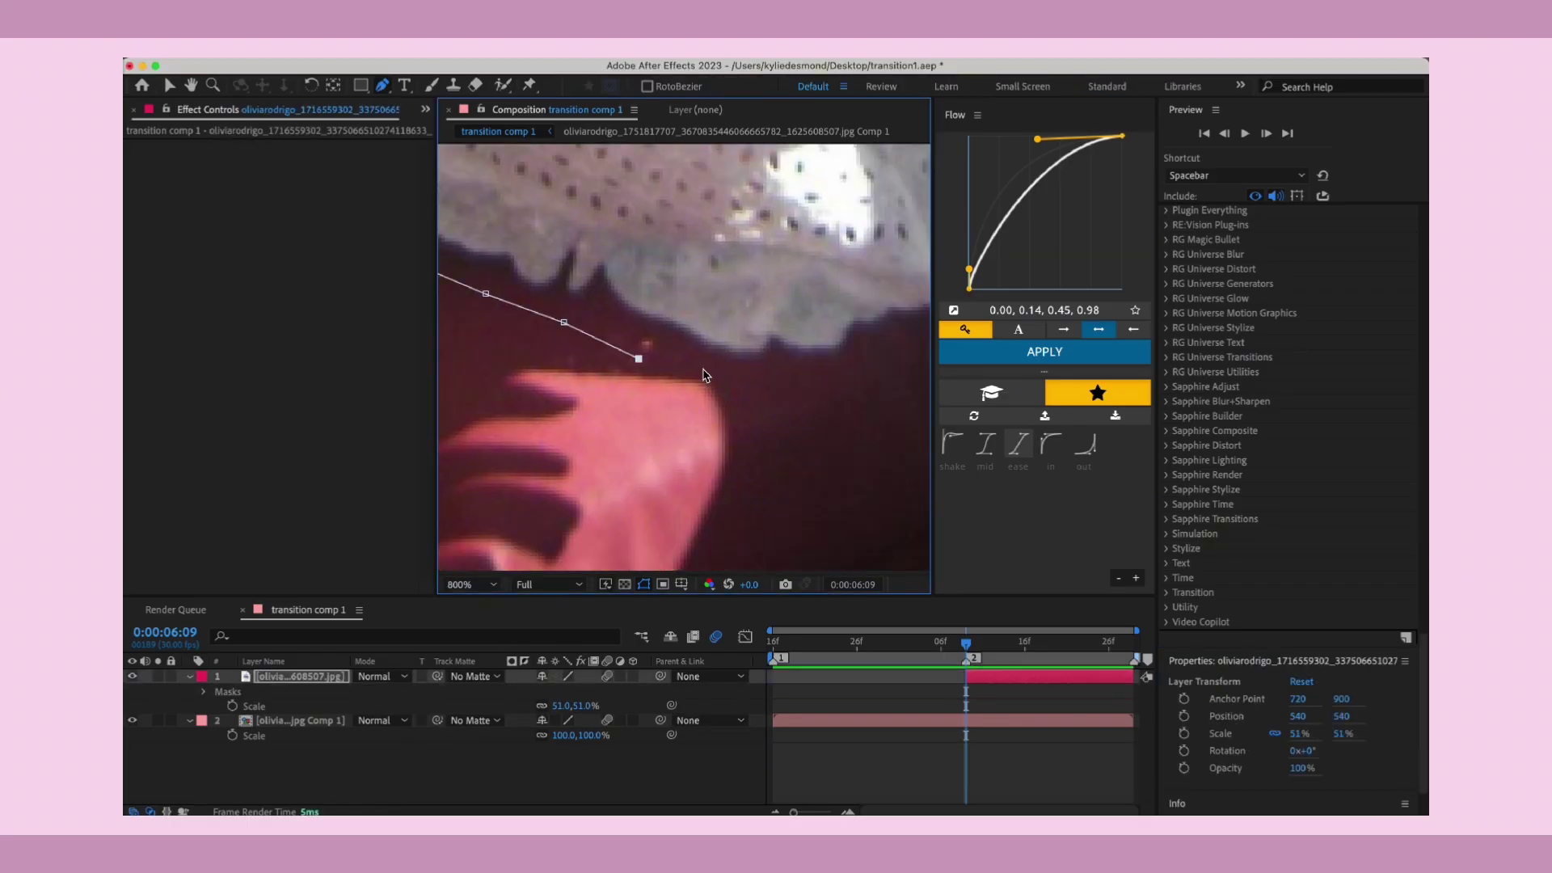
click(668, 377)
click(762, 347)
click(811, 333)
click(763, 405)
click(855, 312)
click(860, 229)
click(708, 266)
click(777, 211)
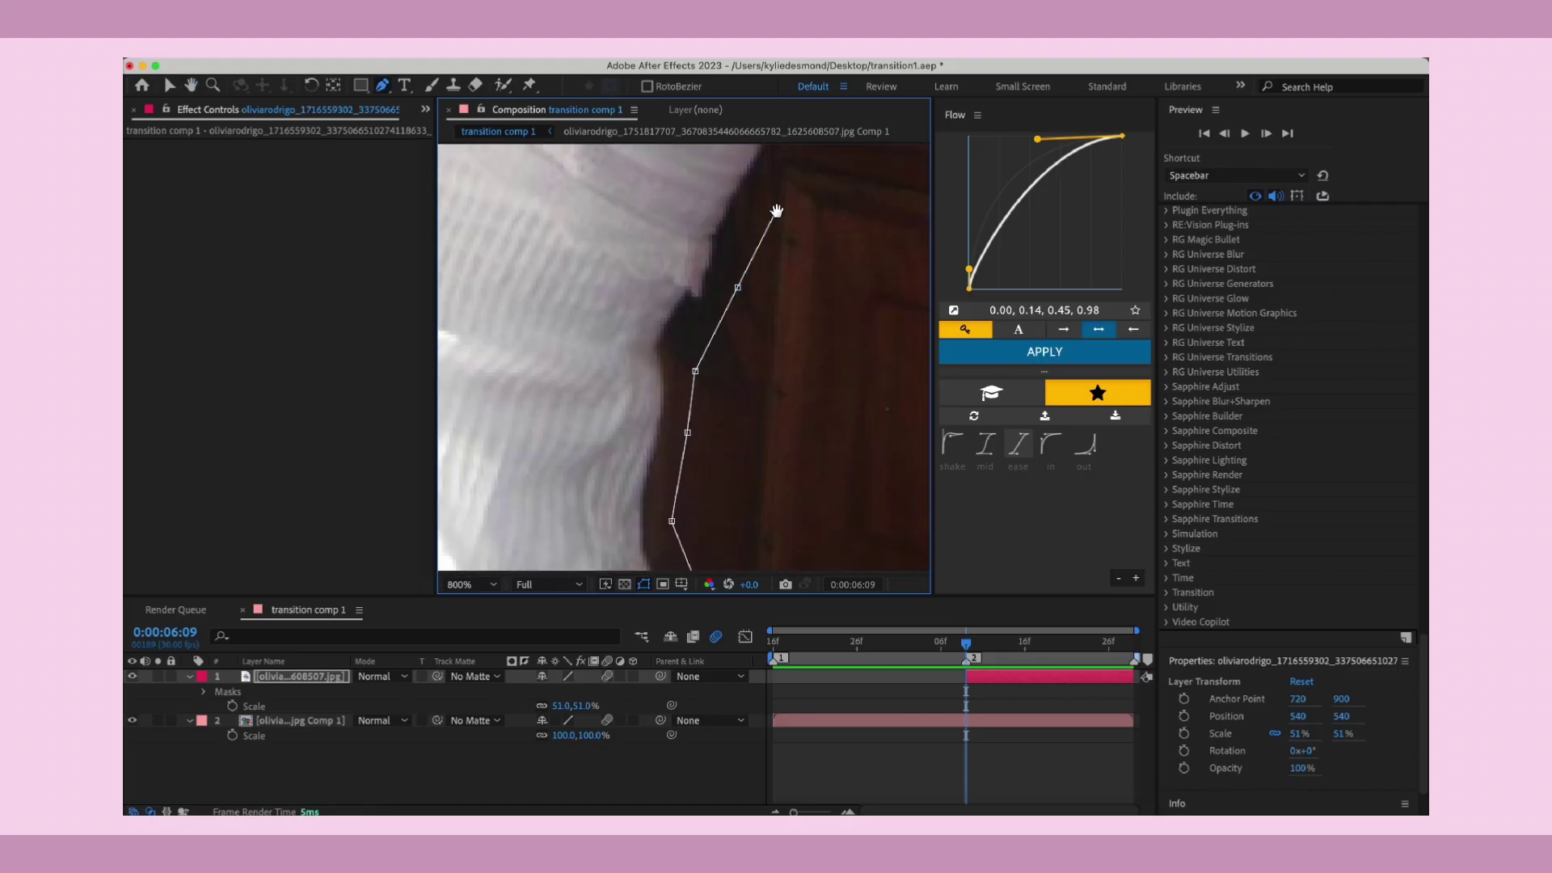
click(658, 305)
click(745, 274)
click(821, 274)
click(798, 263)
click(583, 366)
click(579, 457)
click(738, 503)
click(757, 380)
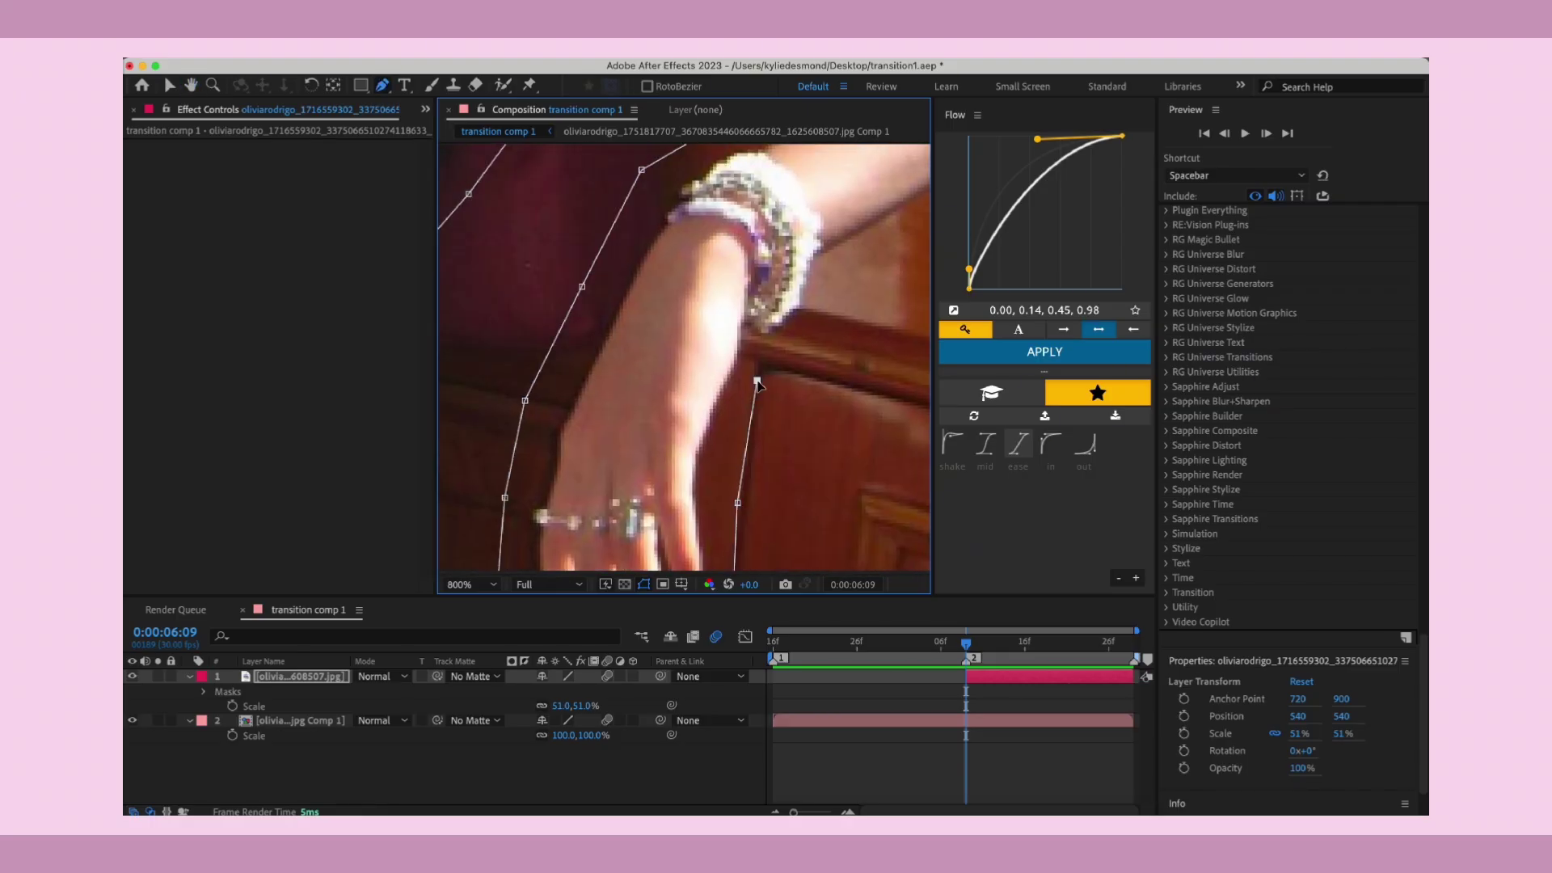
click(679, 447)
click(770, 355)
click(669, 226)
click(631, 317)
click(661, 451)
click(683, 394)
click(688, 354)
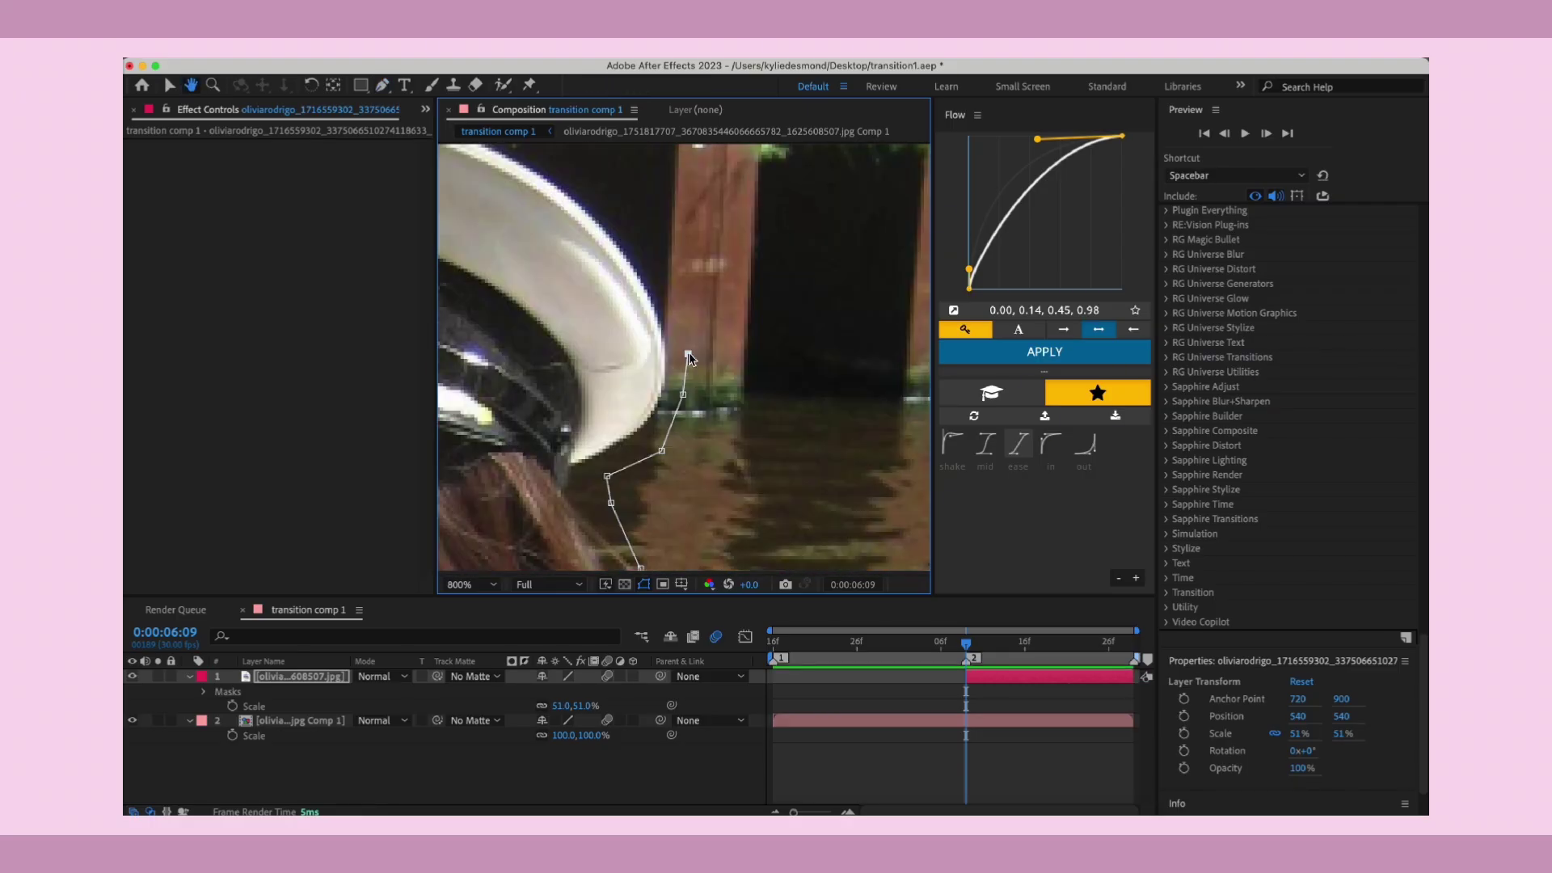
click(842, 340)
click(565, 381)
click(561, 464)
click(669, 423)
click(583, 447)
click(509, 499)
click(781, 311)
click(701, 371)
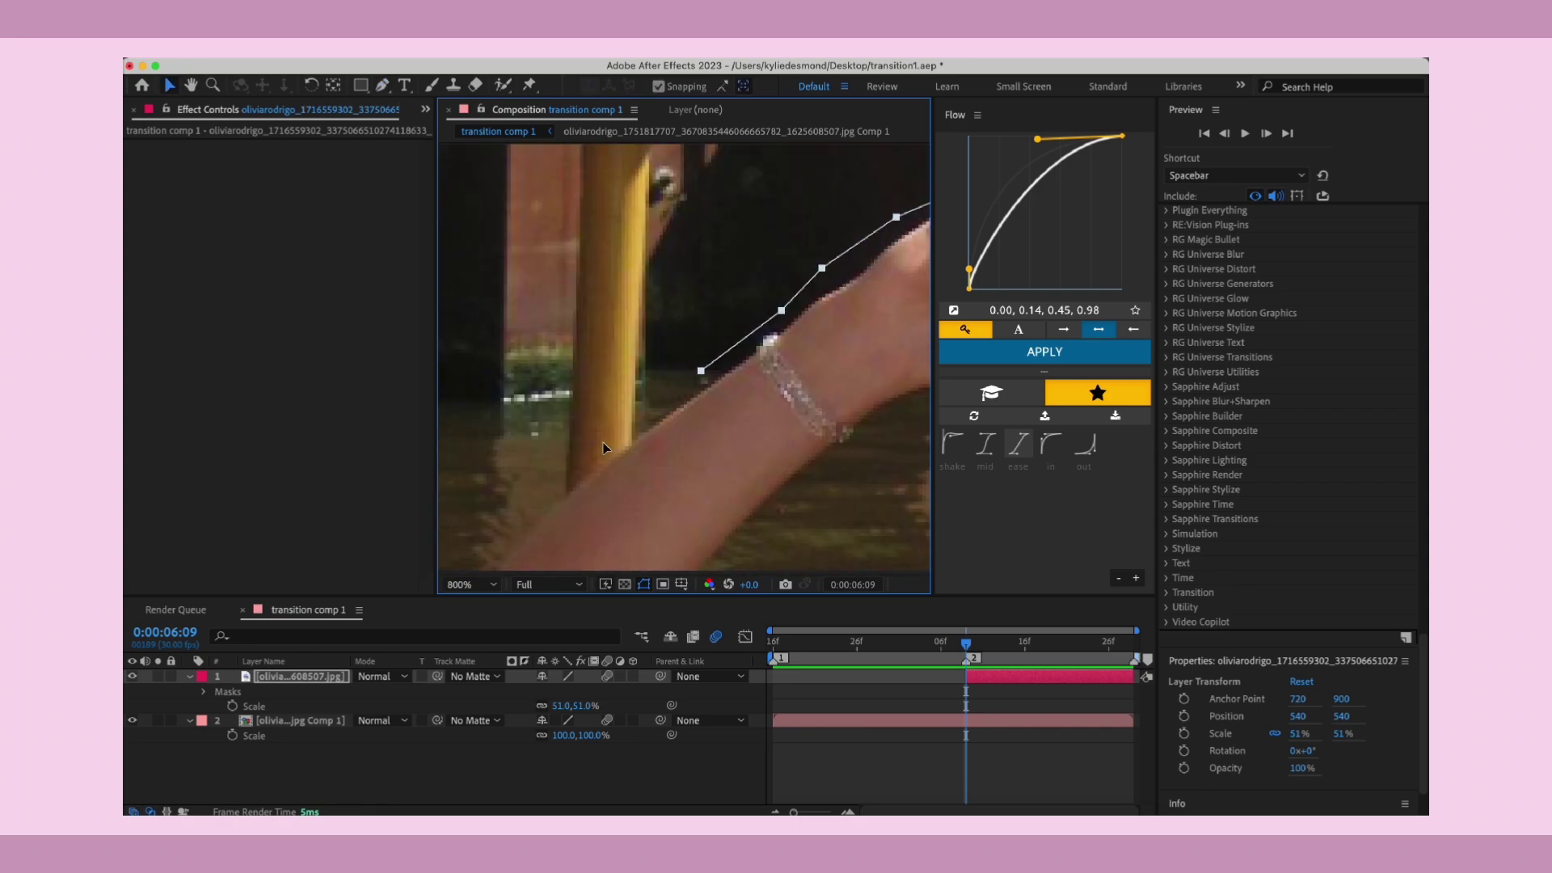
key(g)
click(991, 694)
click(991, 678)
click(828, 488)
click(813, 302)
click(825, 385)
click(826, 449)
click(824, 515)
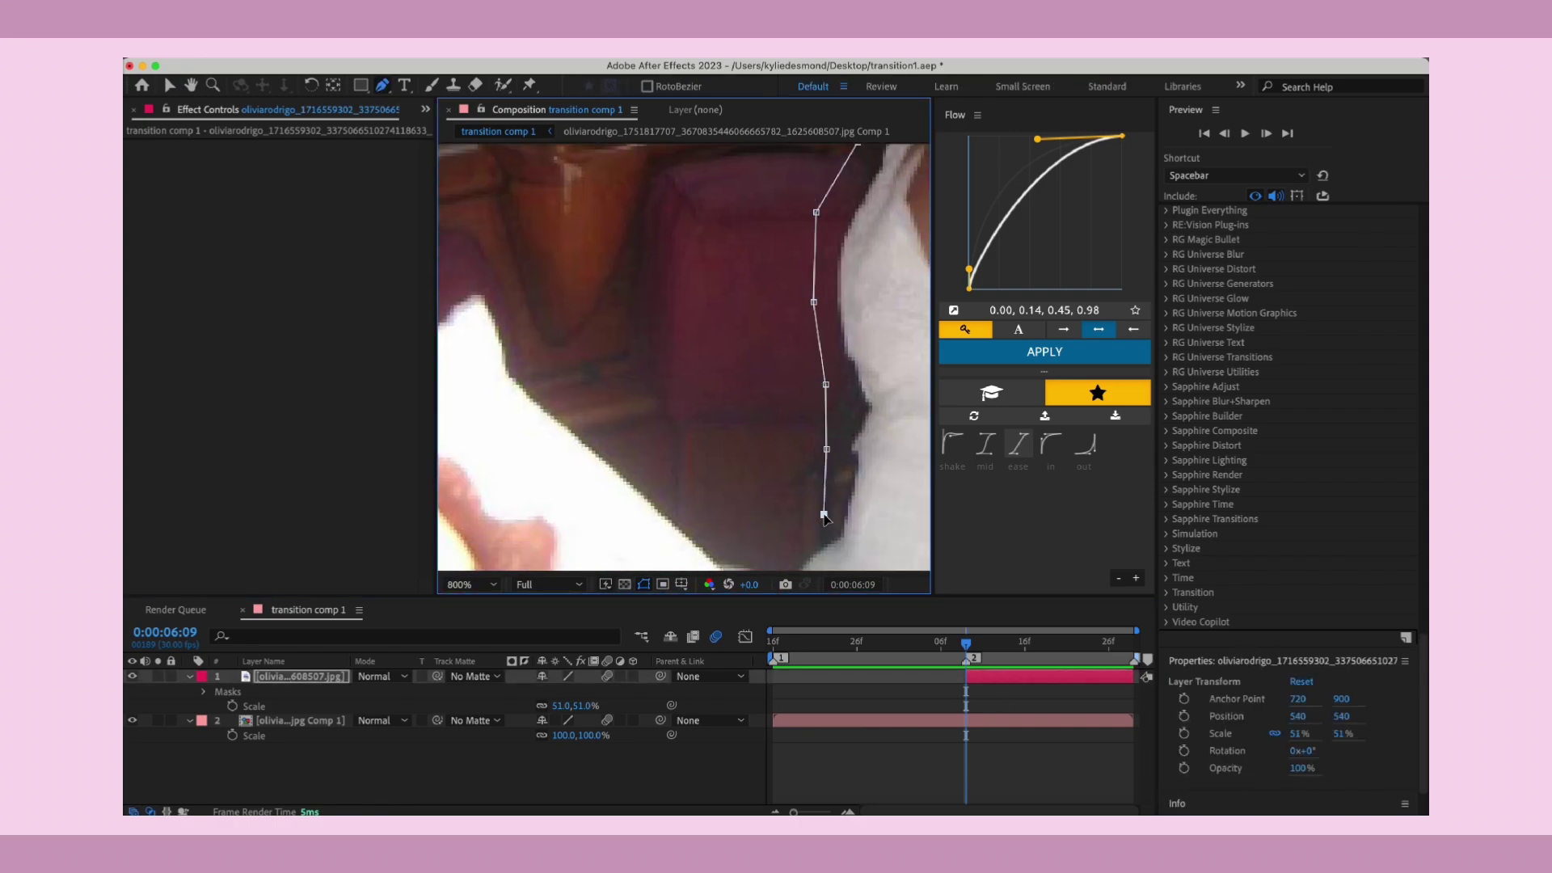
click(623, 260)
click(665, 429)
click(683, 409)
click(732, 372)
click(616, 363)
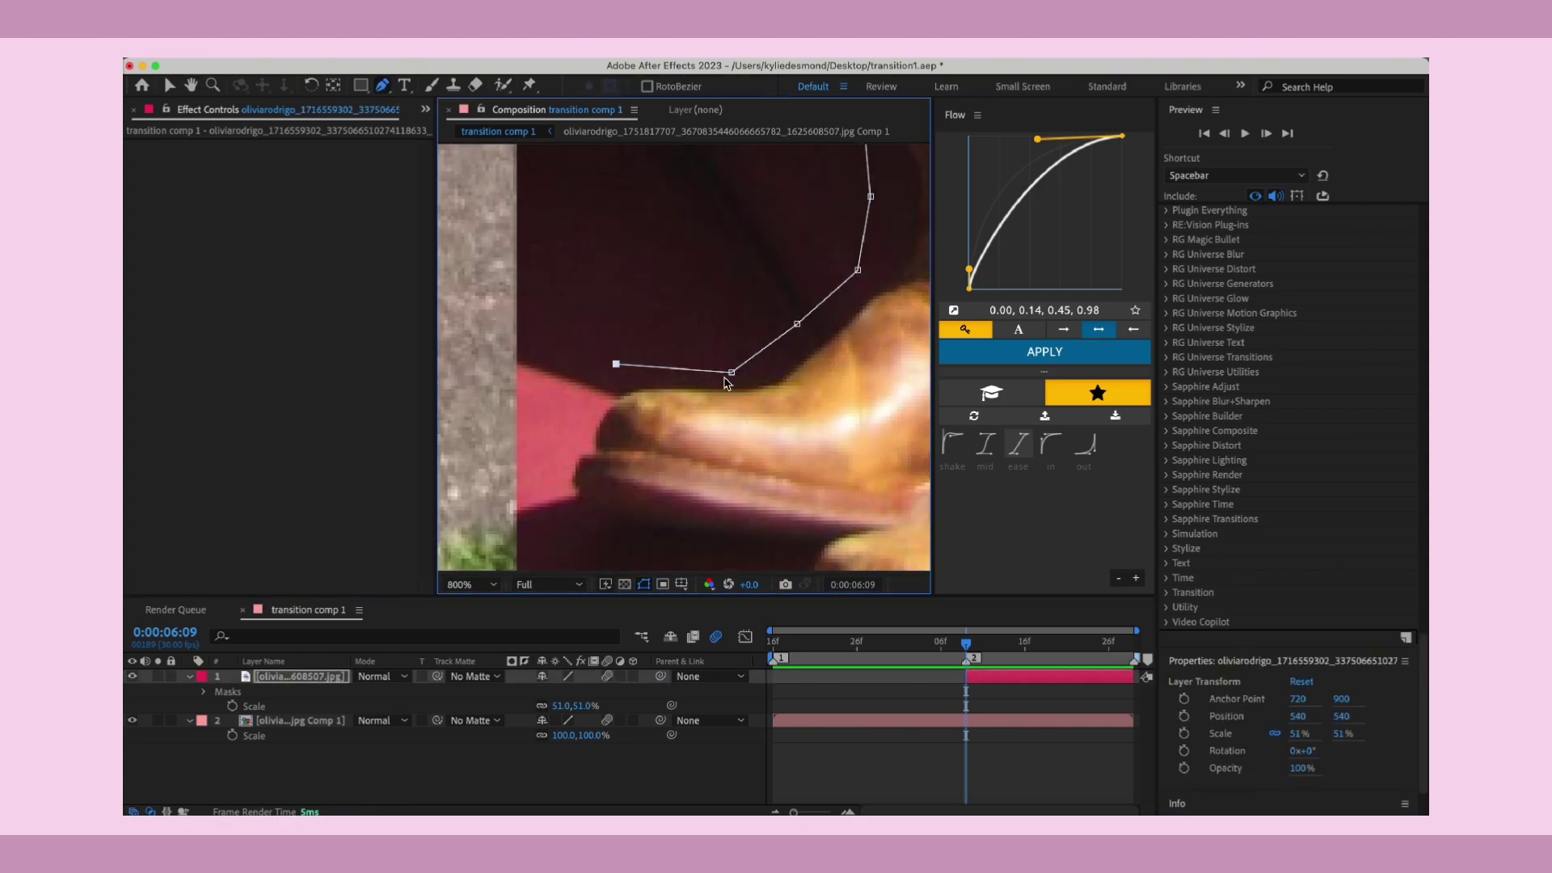
key(shift+slash)
- Scale the masked boat photo layer up slightly so the cutout appears larger over the background photo
click(986, 681)
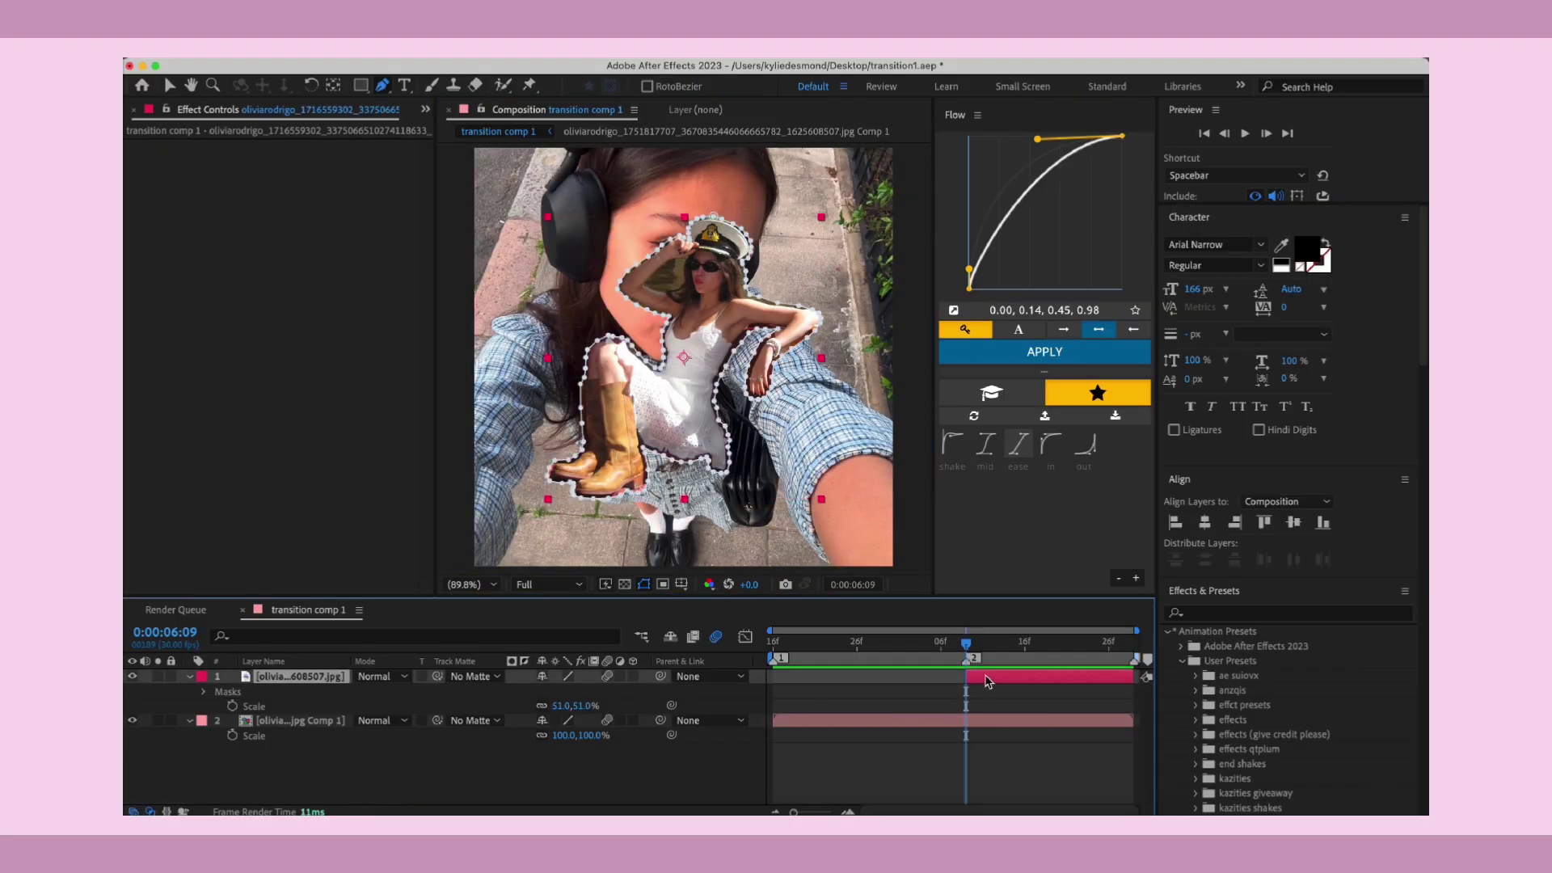
key(u)
click(617, 752)
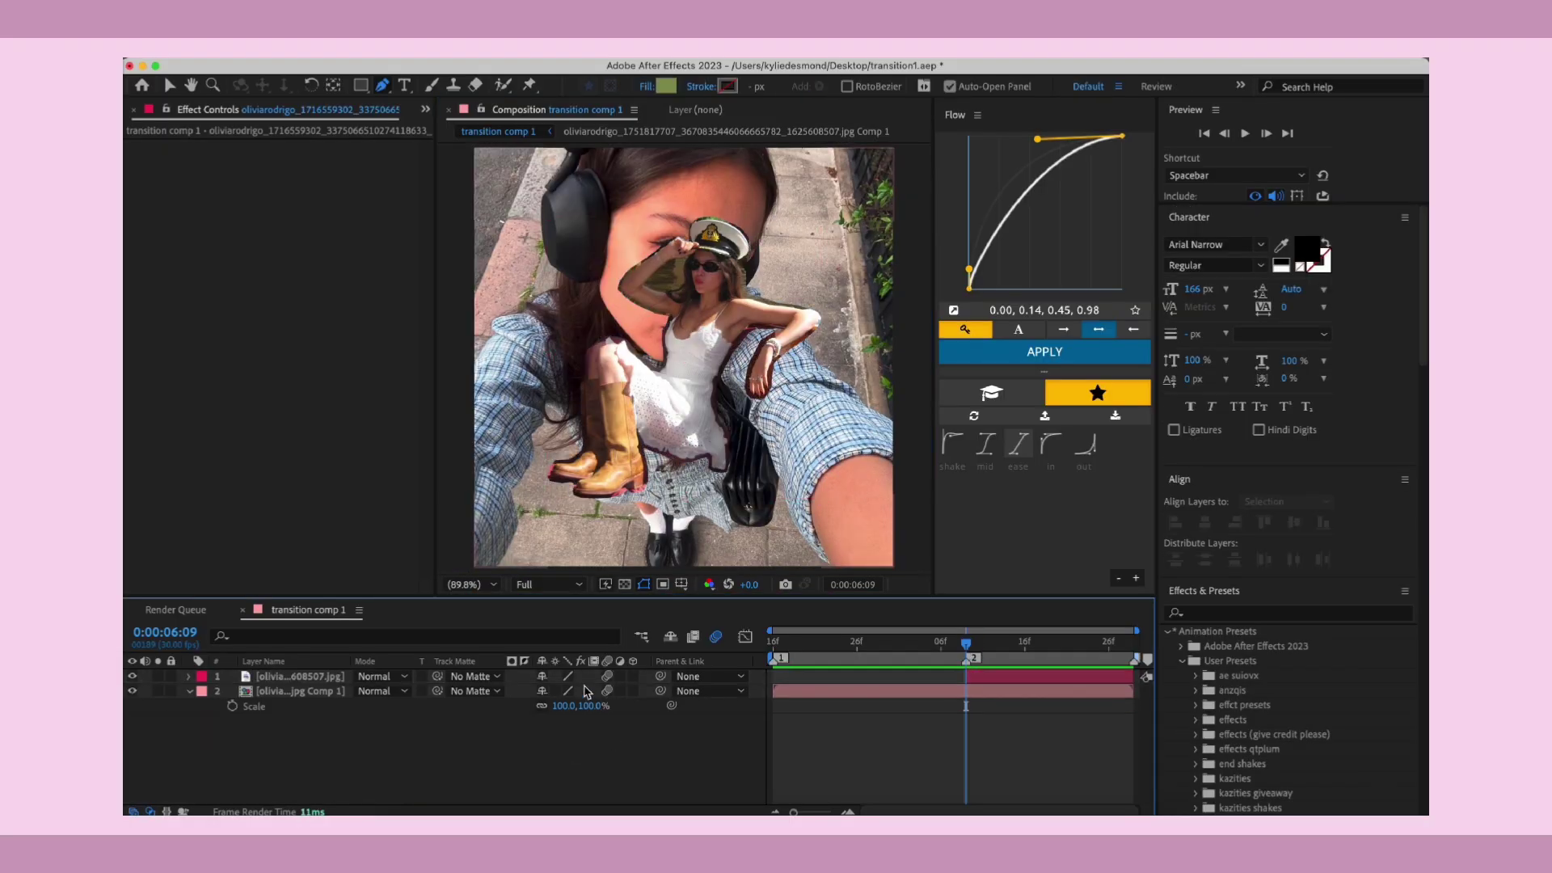
key(s)
drag(584, 692, 597, 700)
click(190, 677)
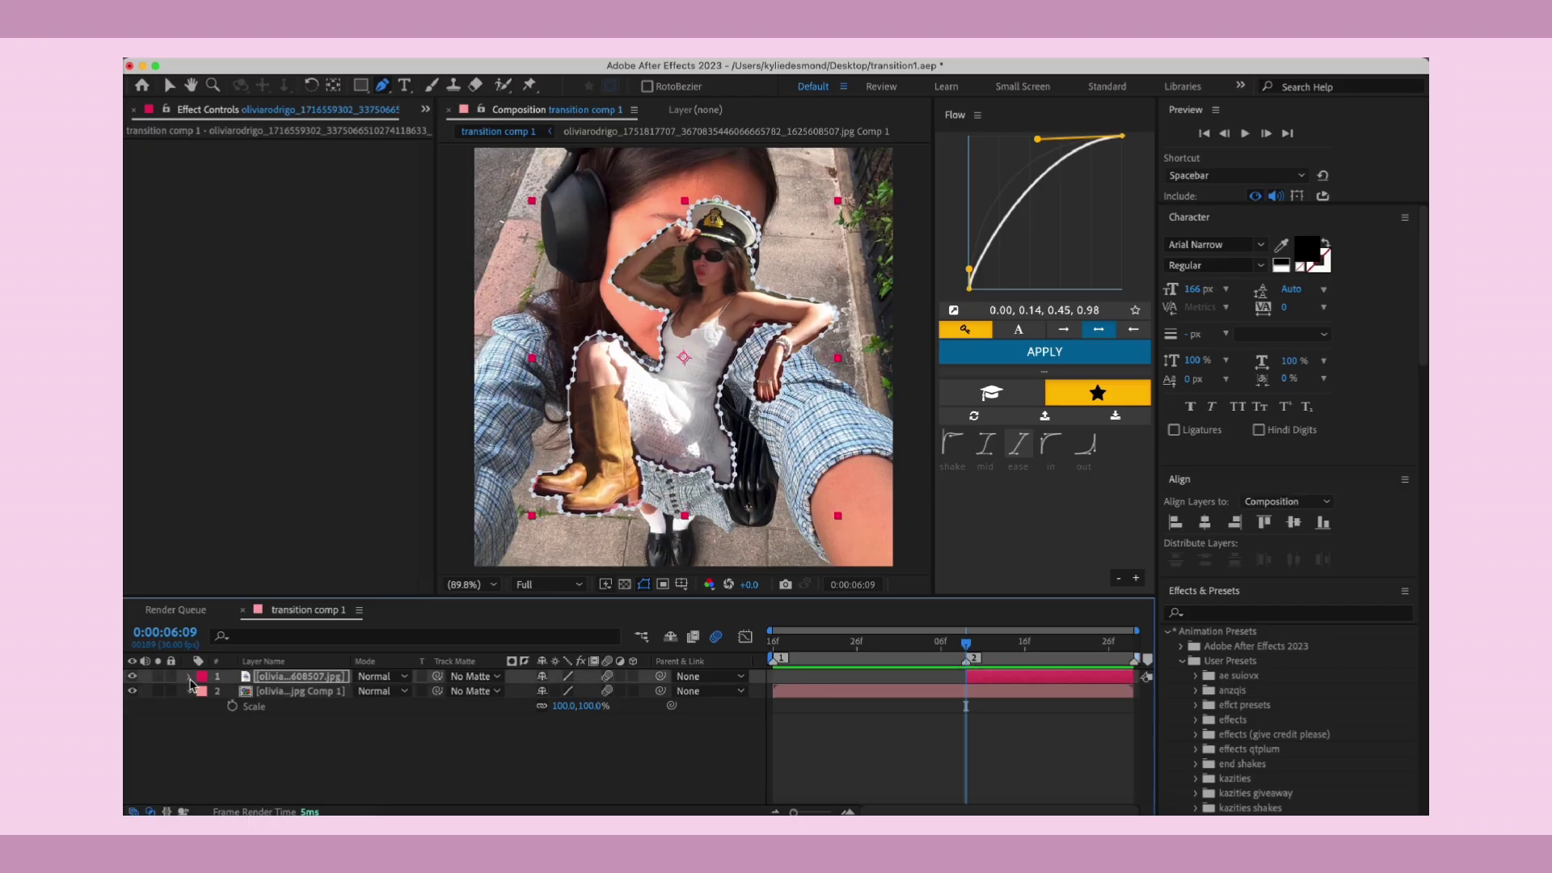
click(384, 739)
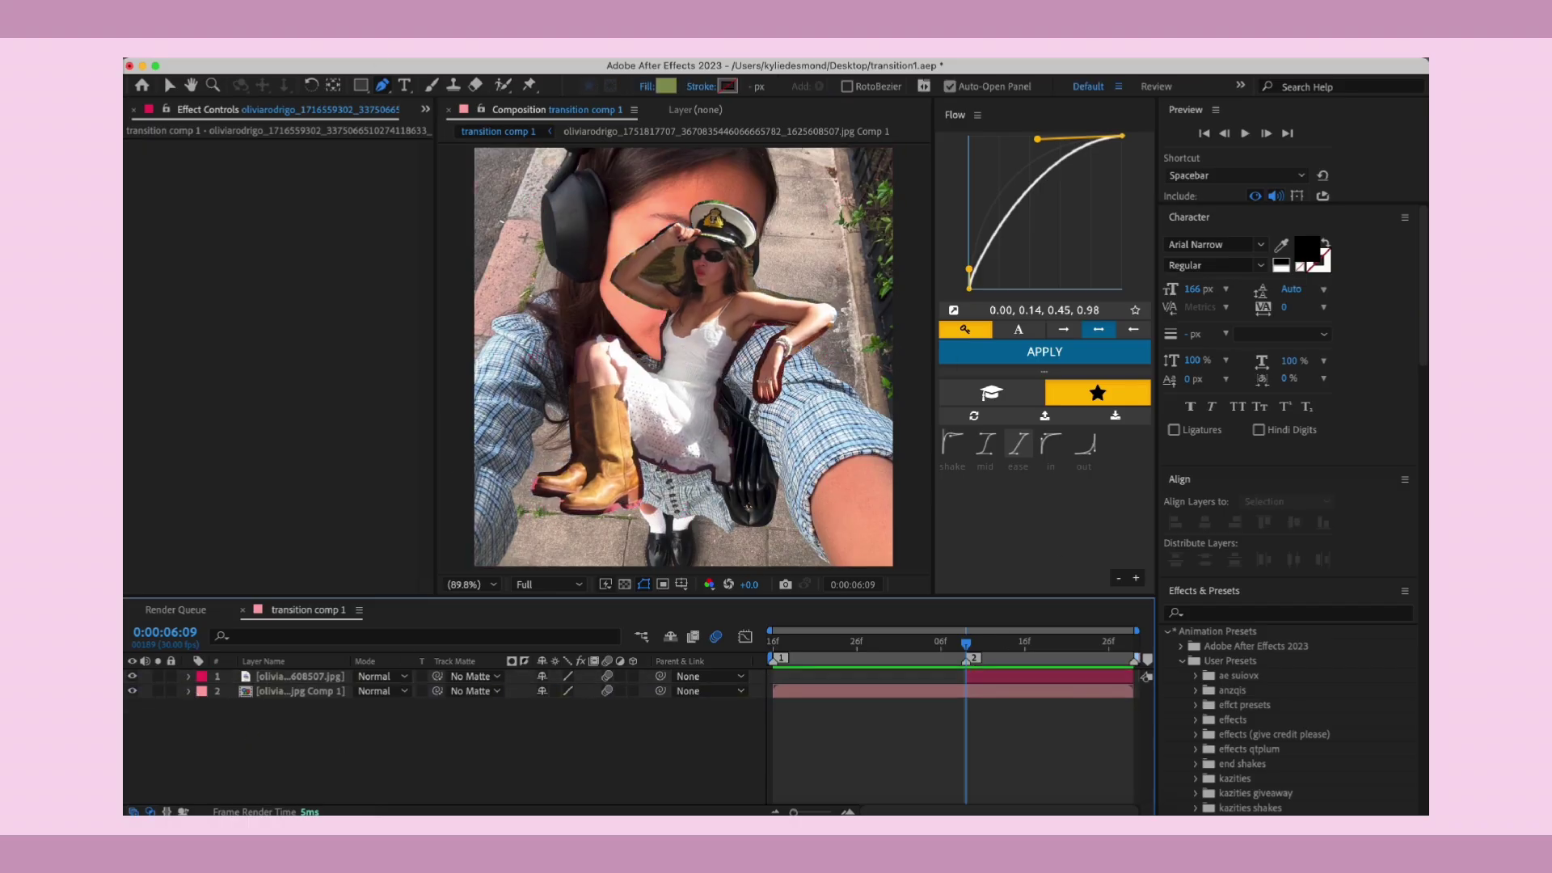
- Create a new pink solid layer of 1080 × 1080 px
right_click(384, 739)
mouse_move(566, 70)
click(628, 97)
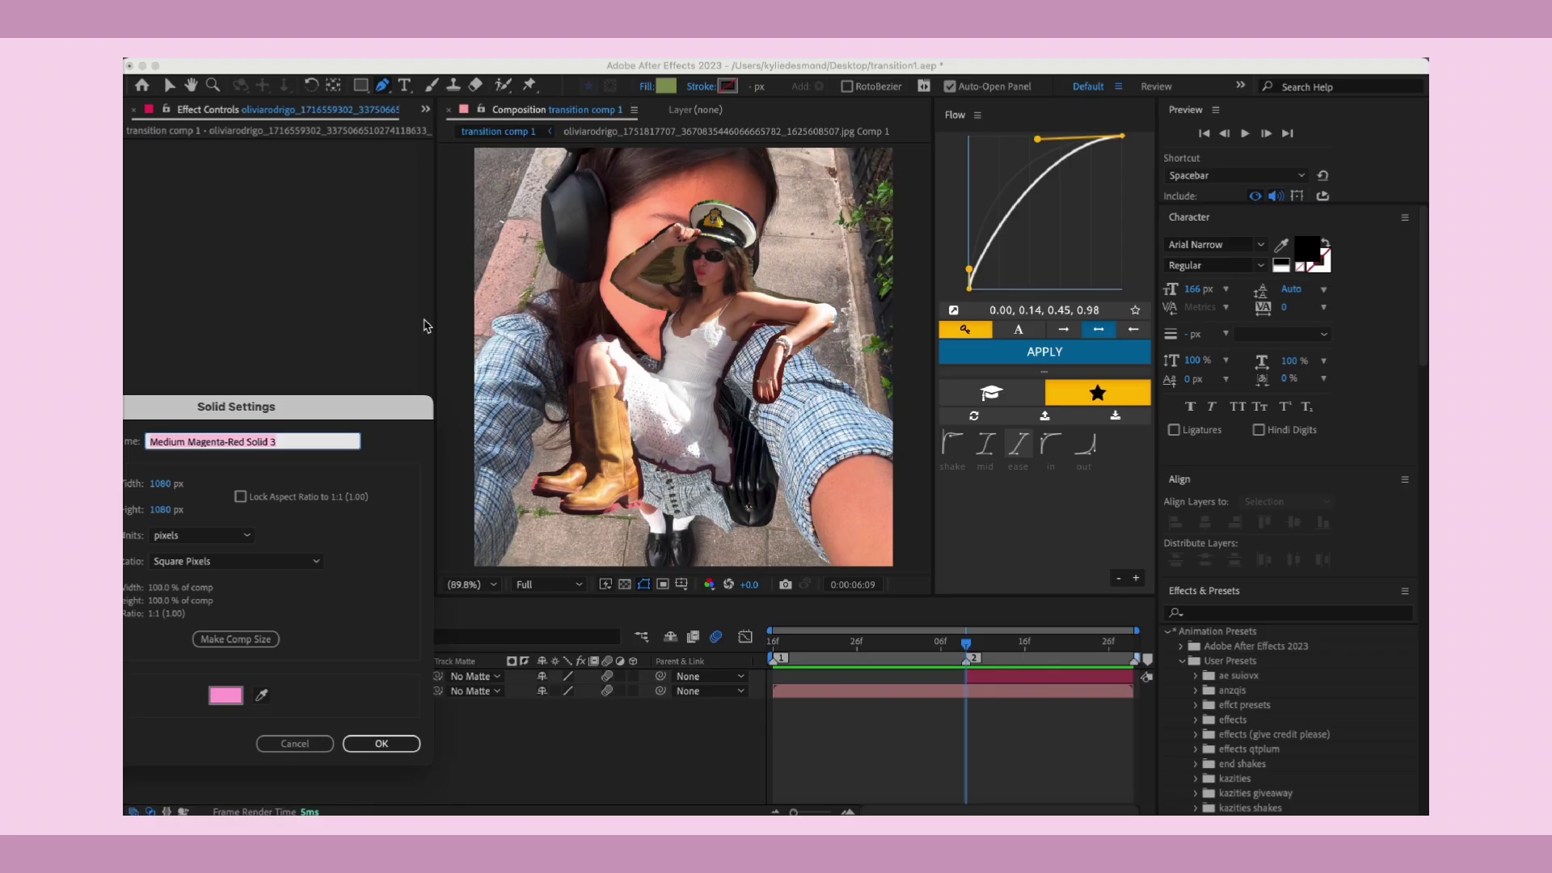
drag(361, 409, 620, 196)
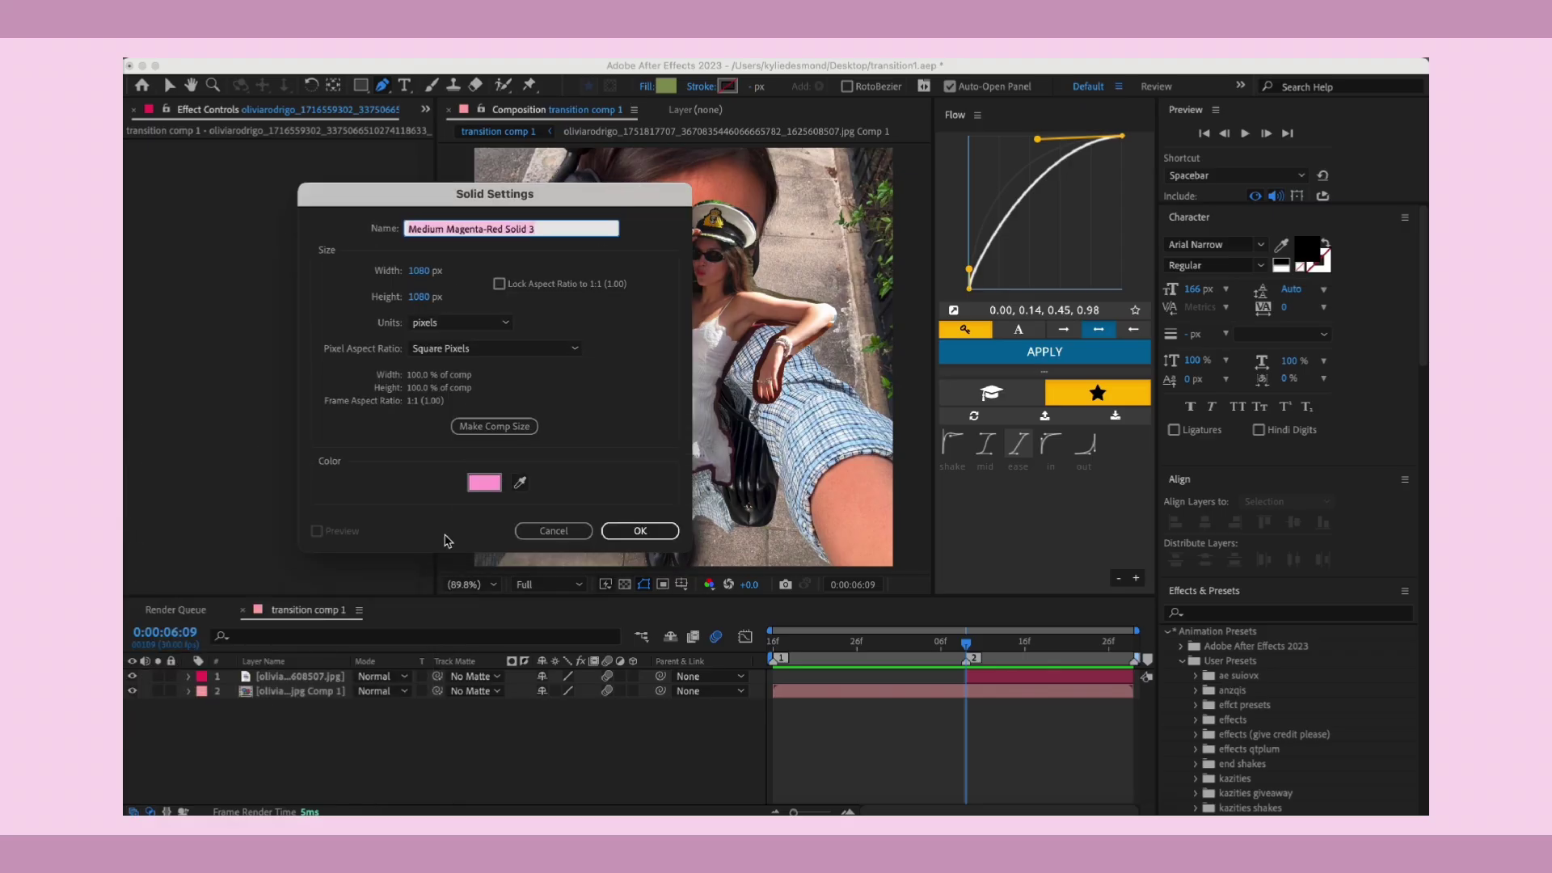
click(621, 533)
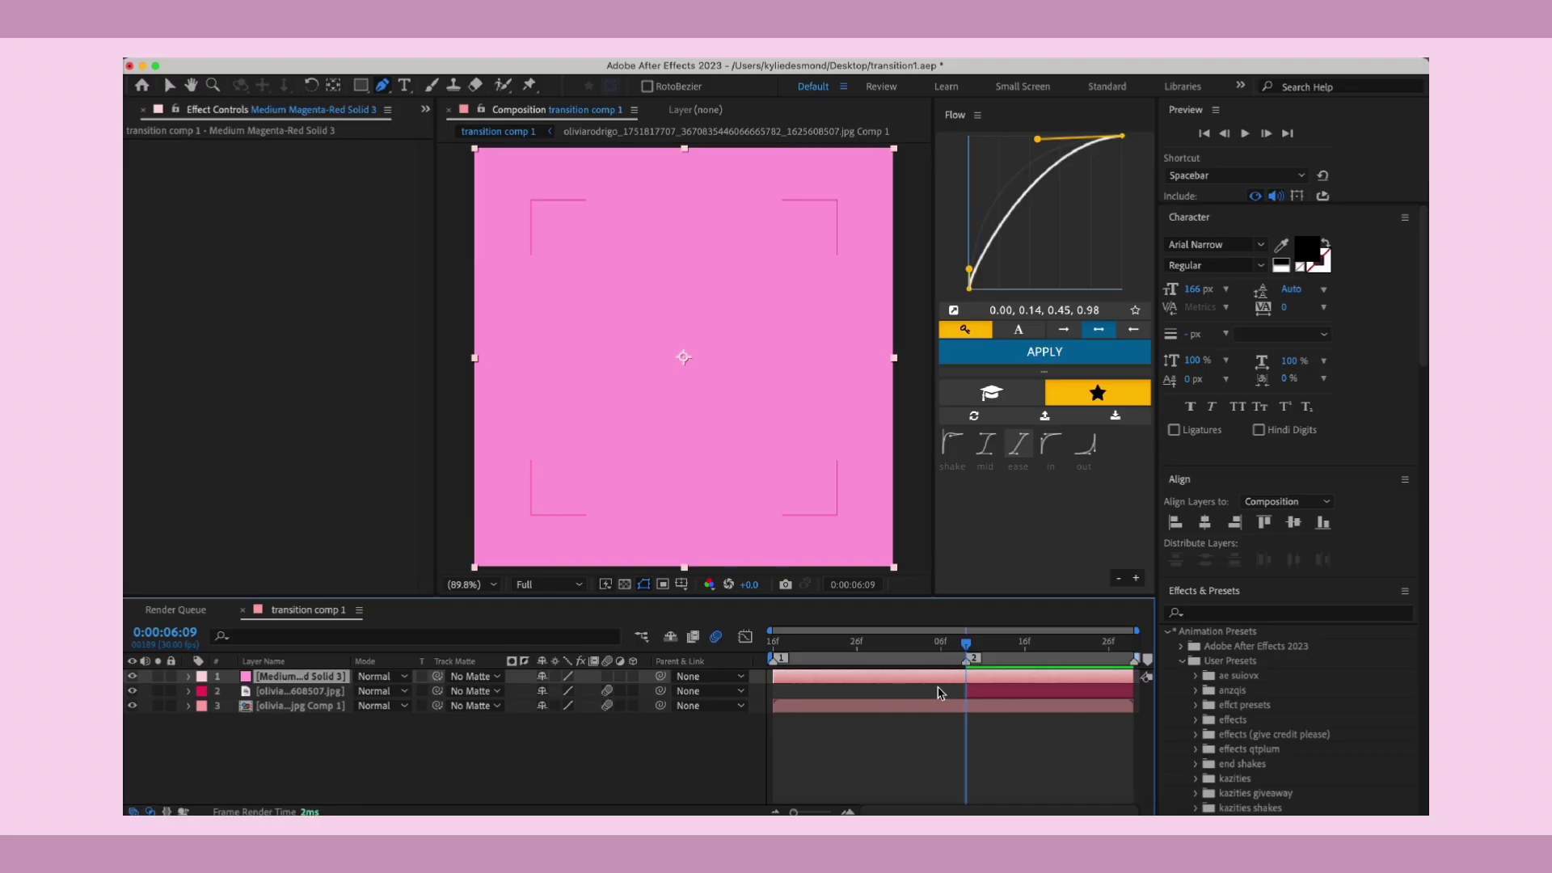
- Search for "wipecl" in the effect finder and apply S_WipeClock to the pink solid
key(ctrl+space)
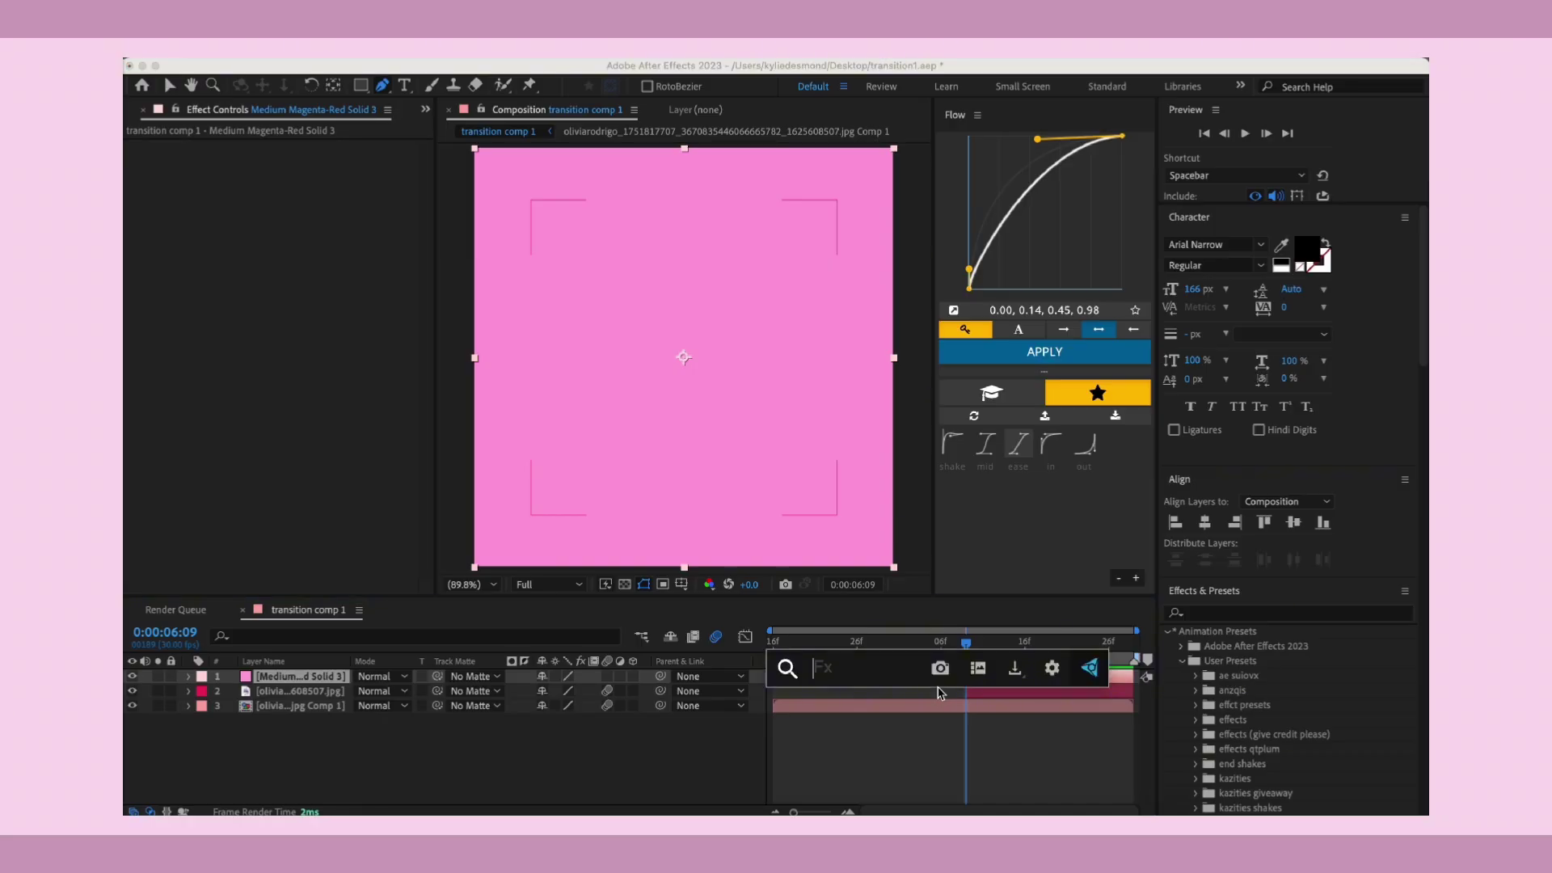
text(wipecl)
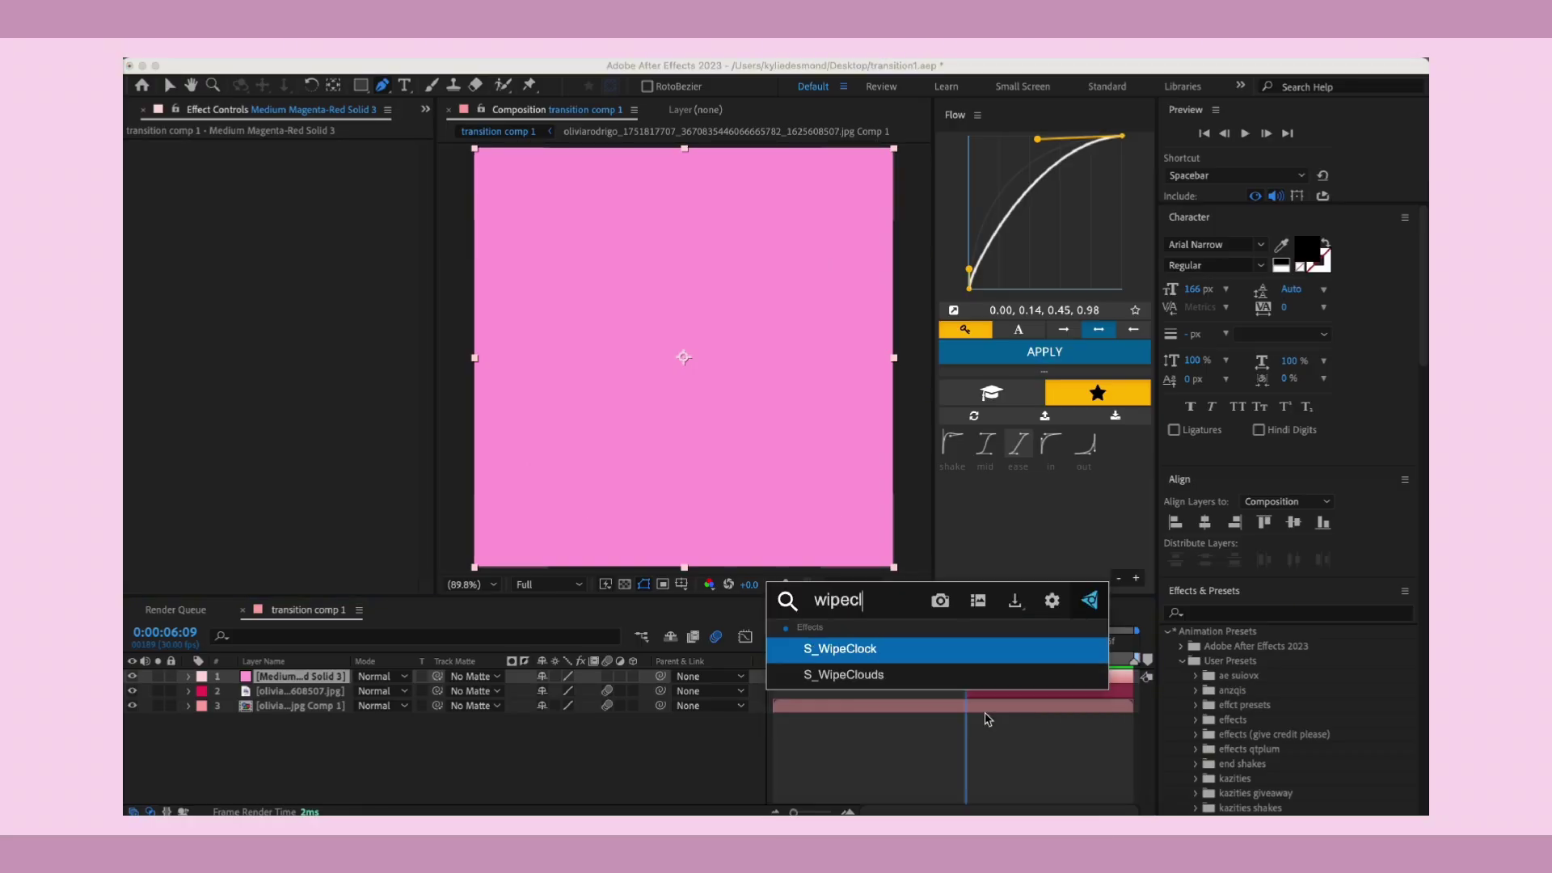
key(Return)
key(v)
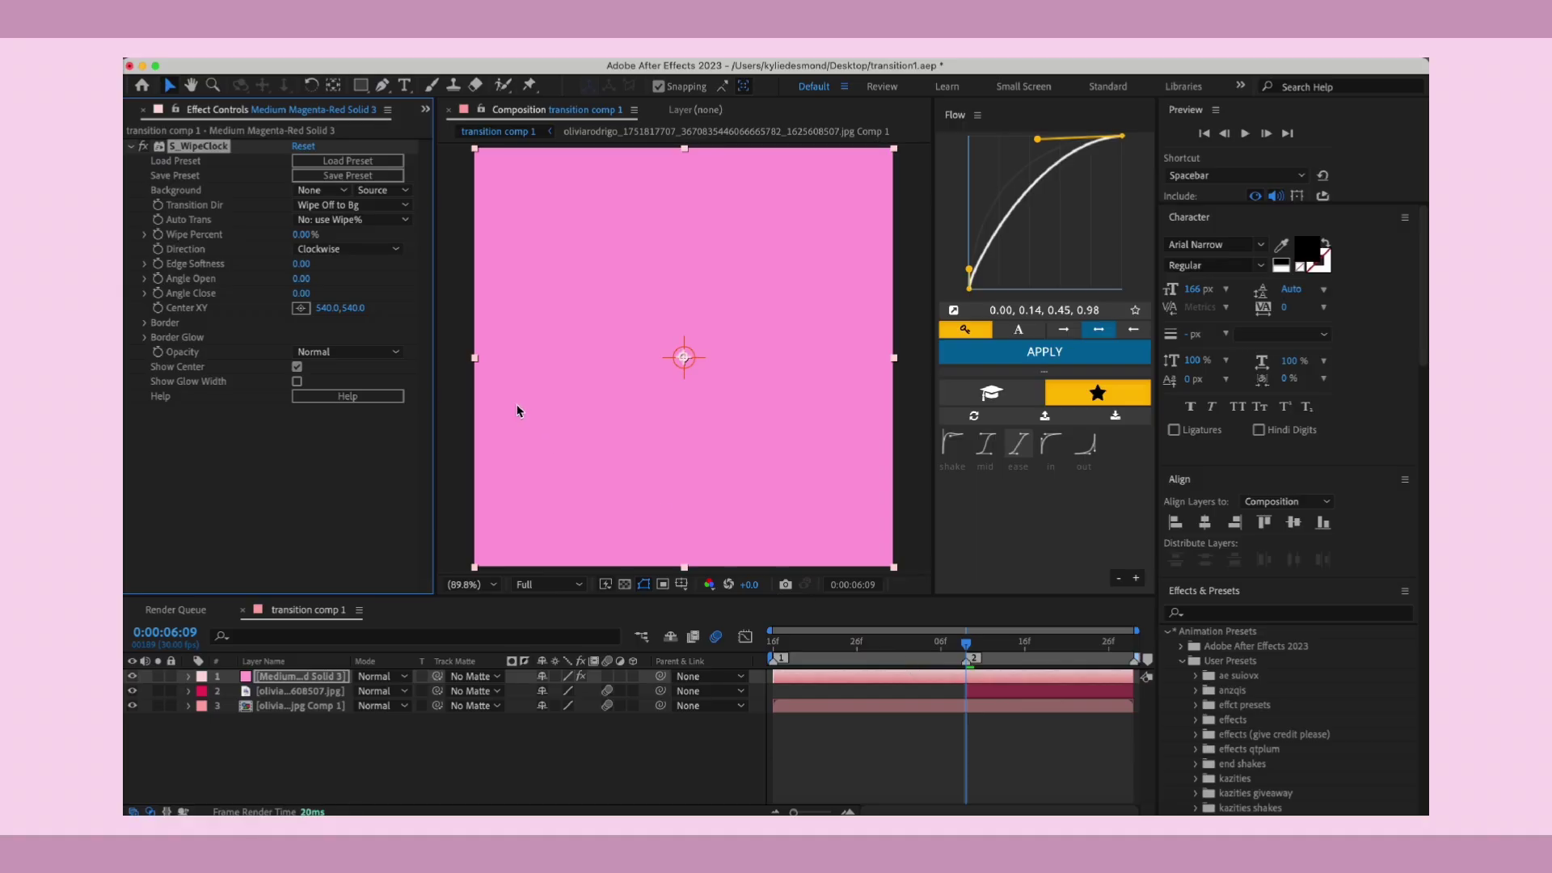
- Set the pink solid's Wipe Percent to 95% and Angle Open to 180 in S_WipeClock
click(308, 234)
text(95)
key(Return)
click(308, 279)
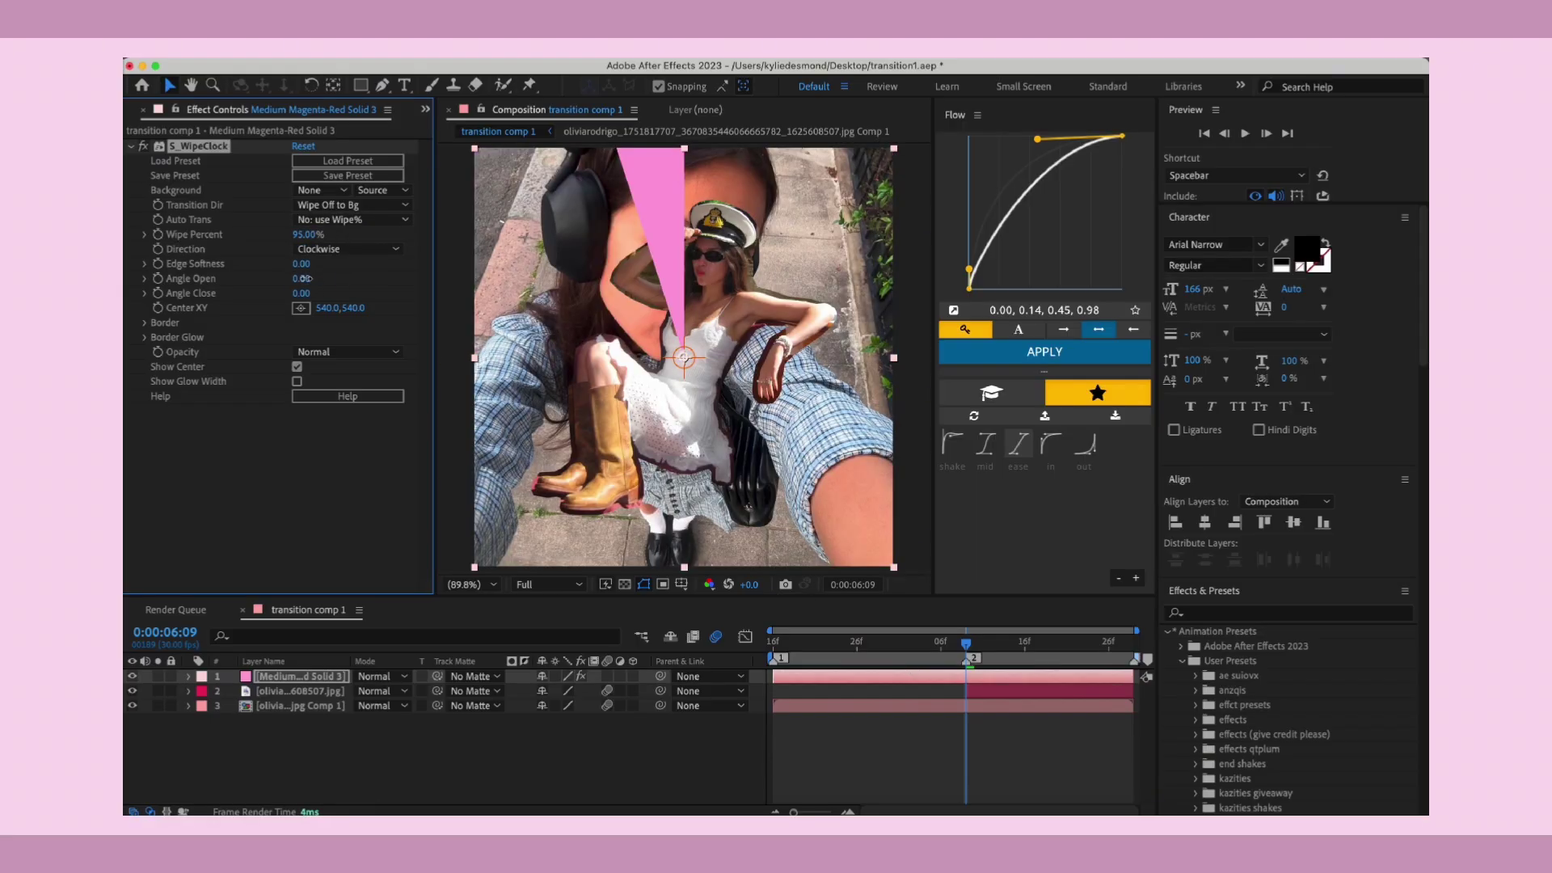
text(180)
key(Return)
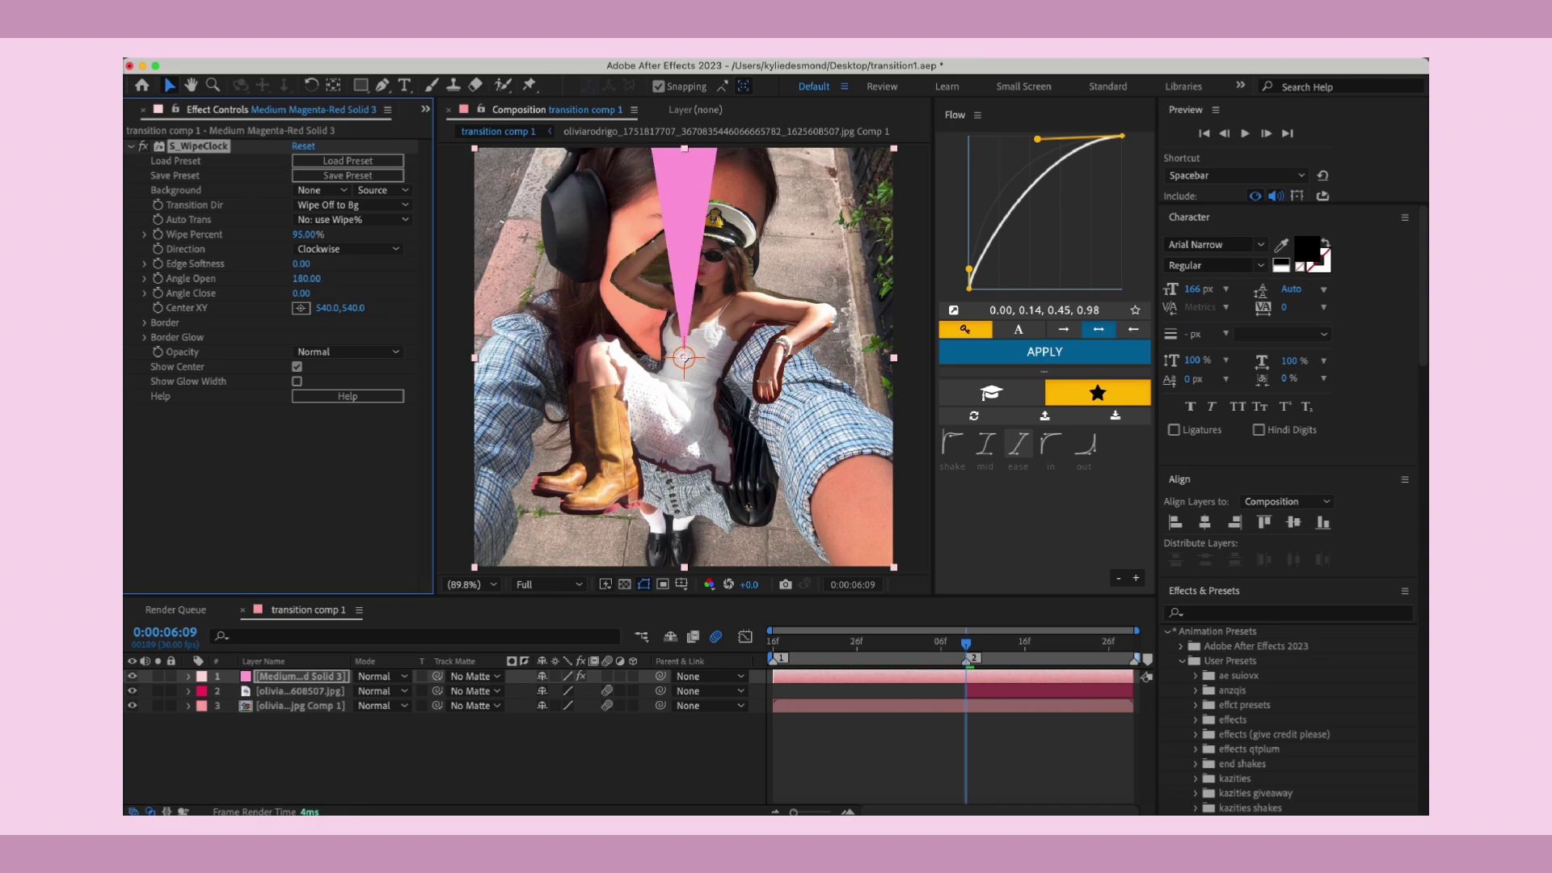
- Split the pink solid at 0:00:06:09 and delete the part before that time
key(super+shift+d)
click(958, 688)
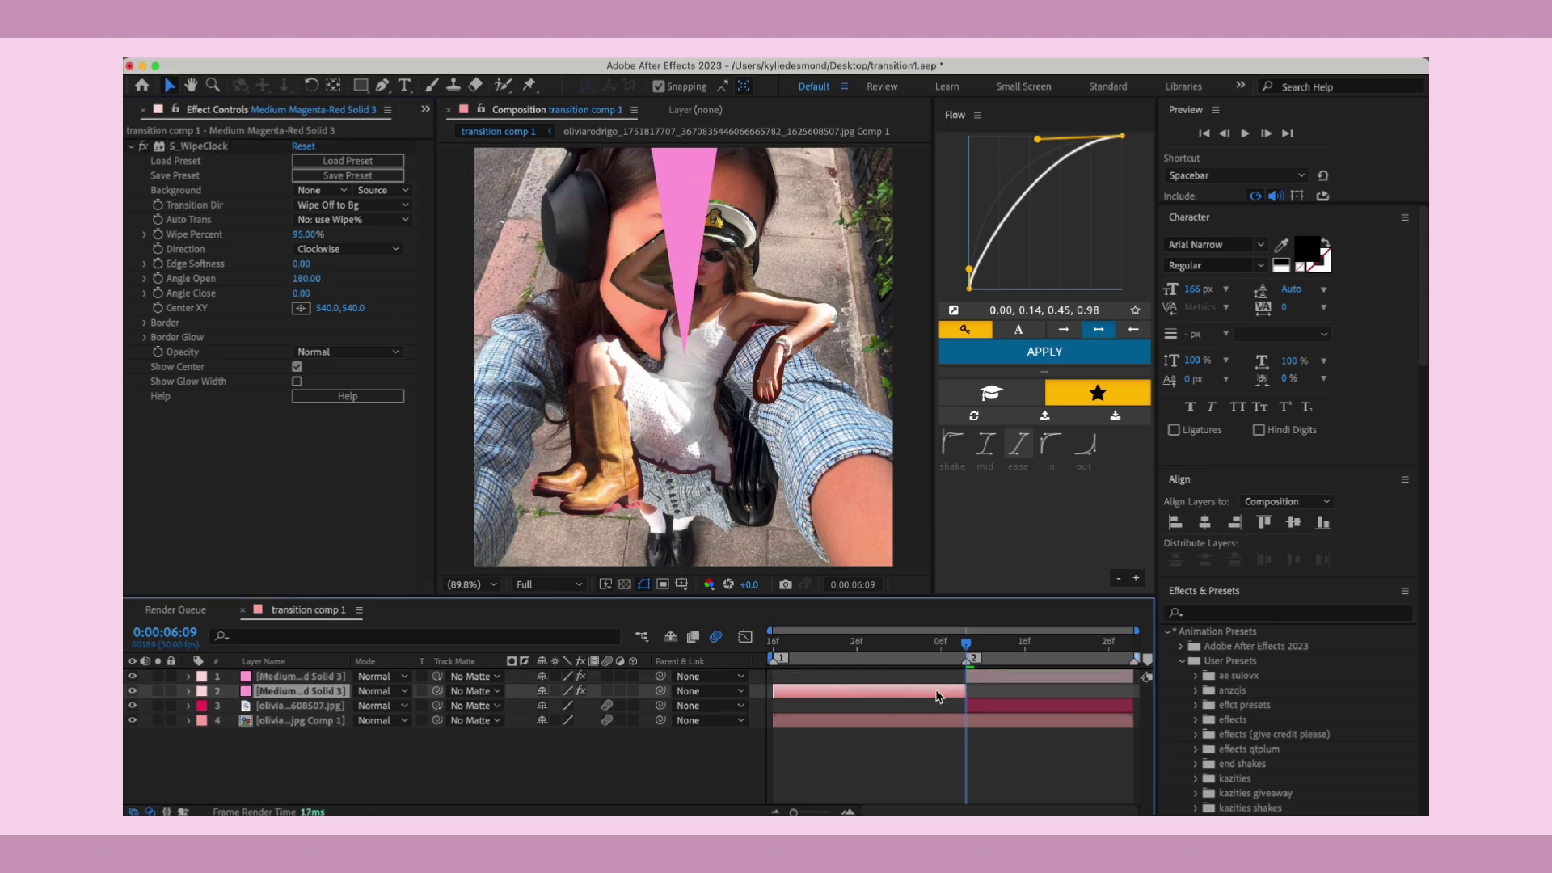
key(Delete)
- Duplicate the pink wedge layer and apply Motion Tile to the copy with Output Width and Output Height at 250
click(985, 684)
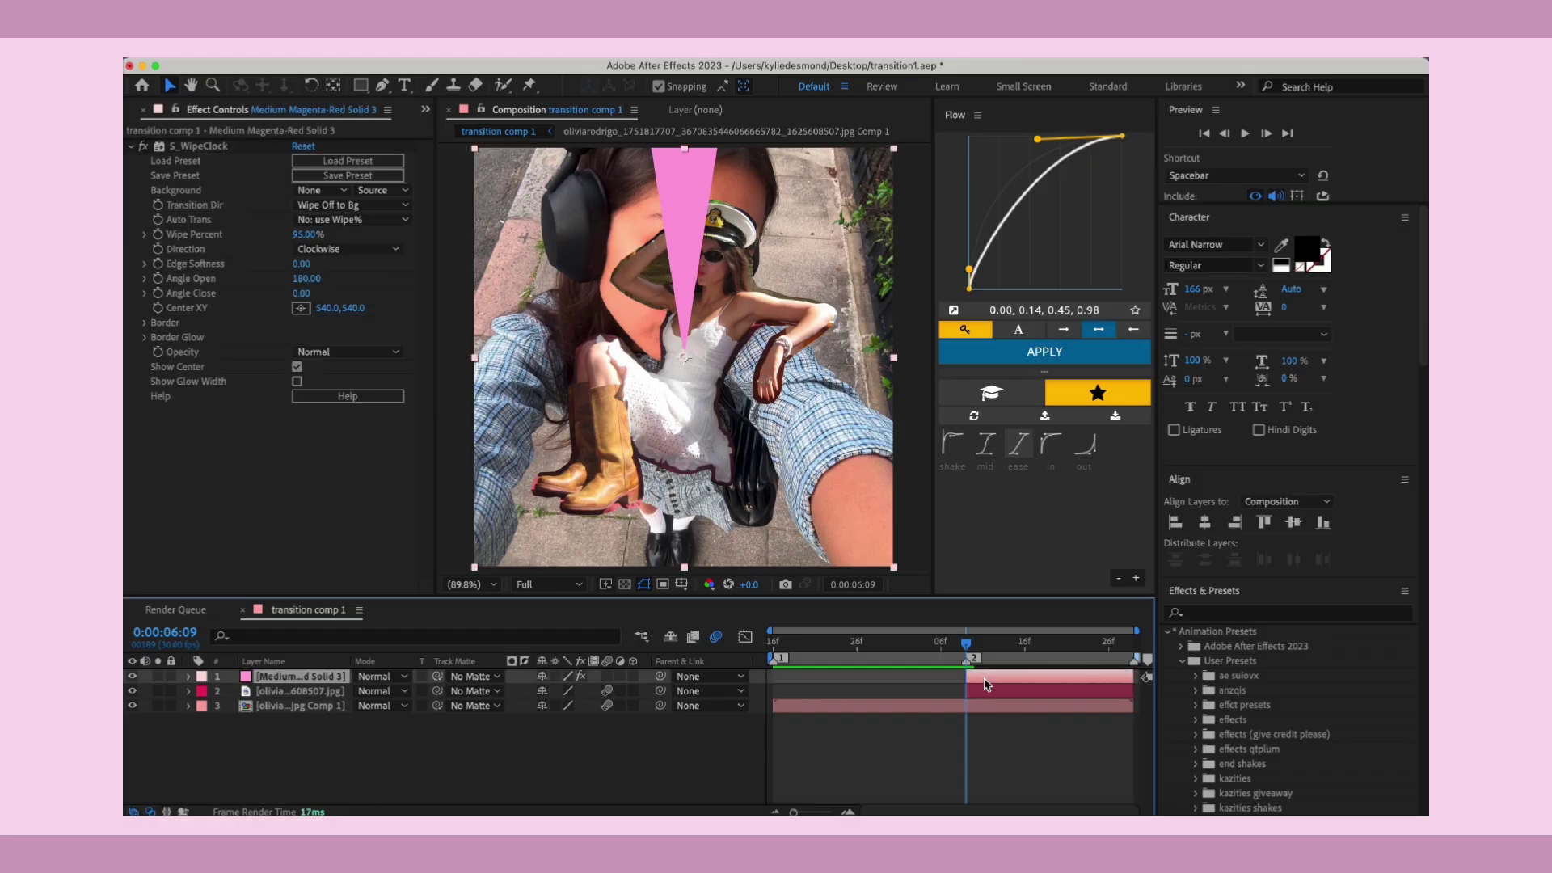
key(super+d)
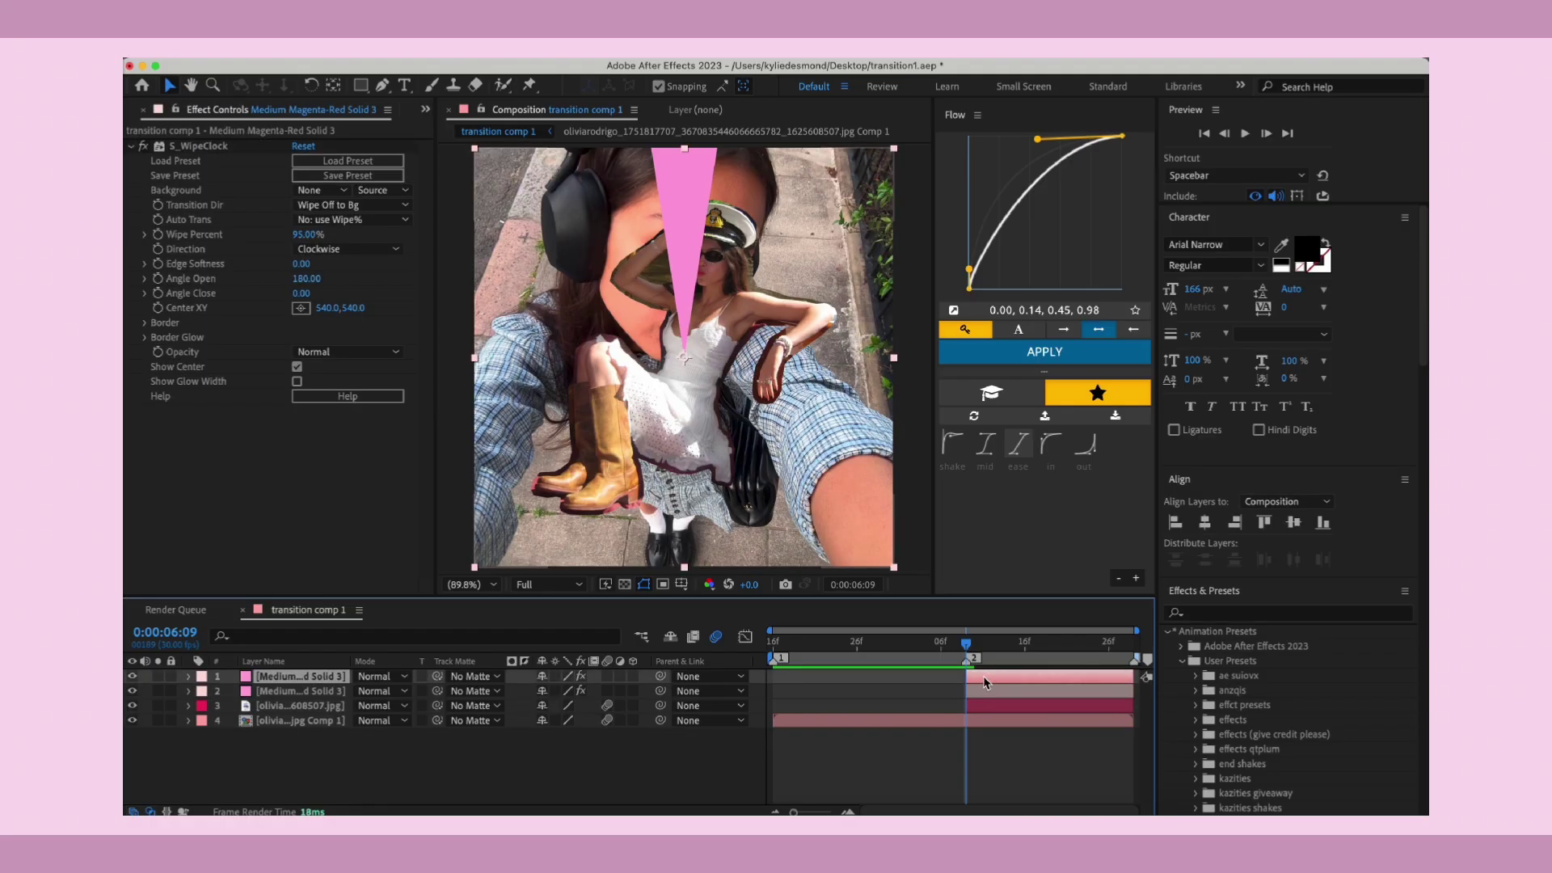
key(ctrl+space)
text(motion t)
key(Return)
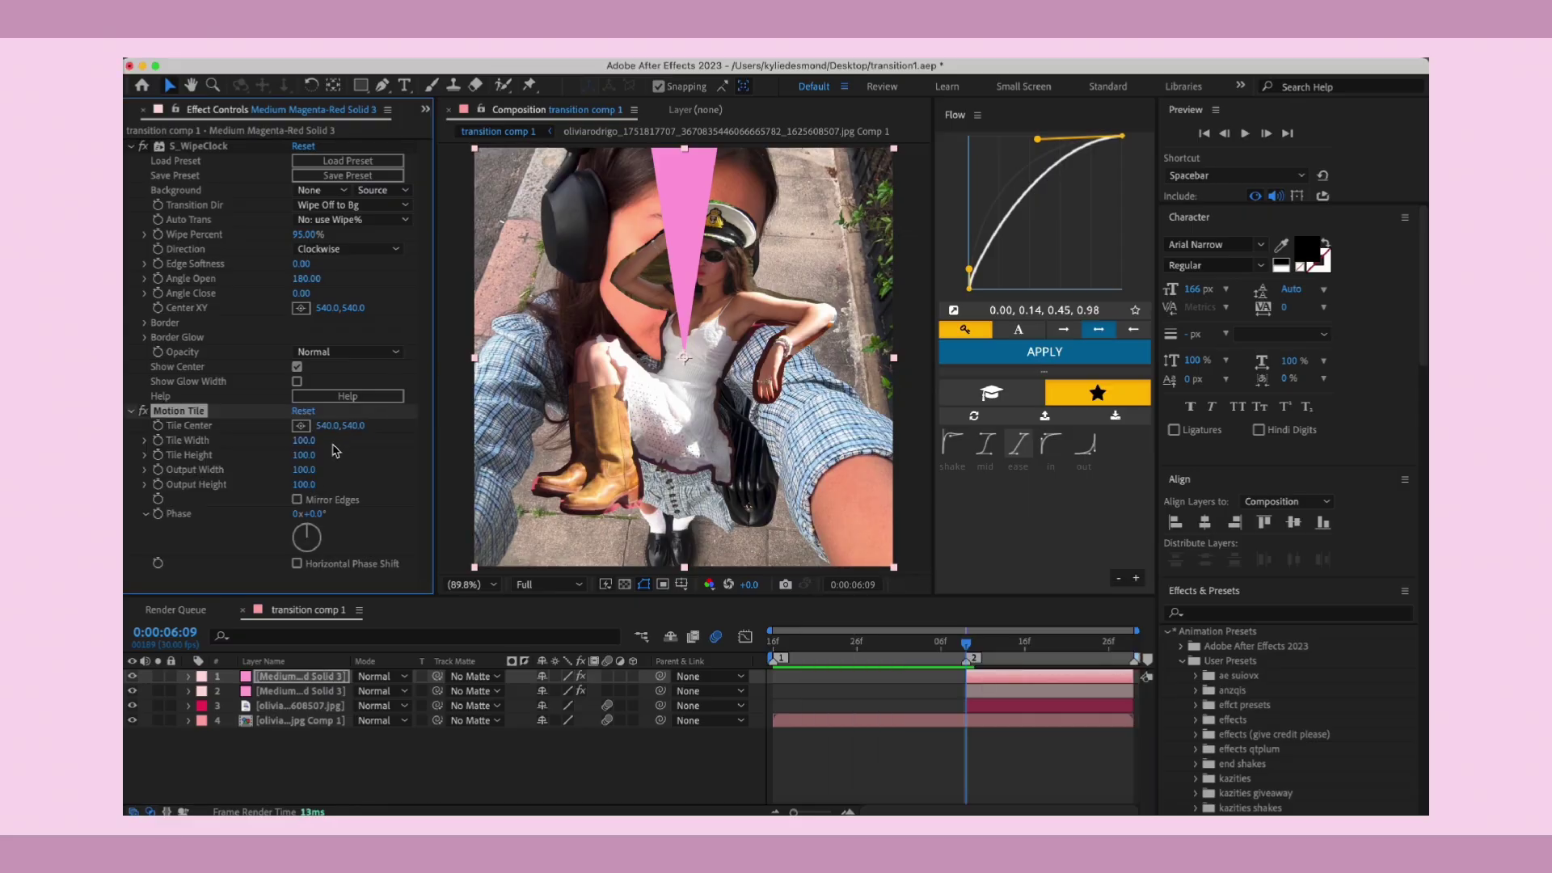
click(305, 469)
key(Tab)
key(Return)
- Rotate the duplicated wedge to 45° and place its Motion Tile effect above S_WipeClock
key(r)
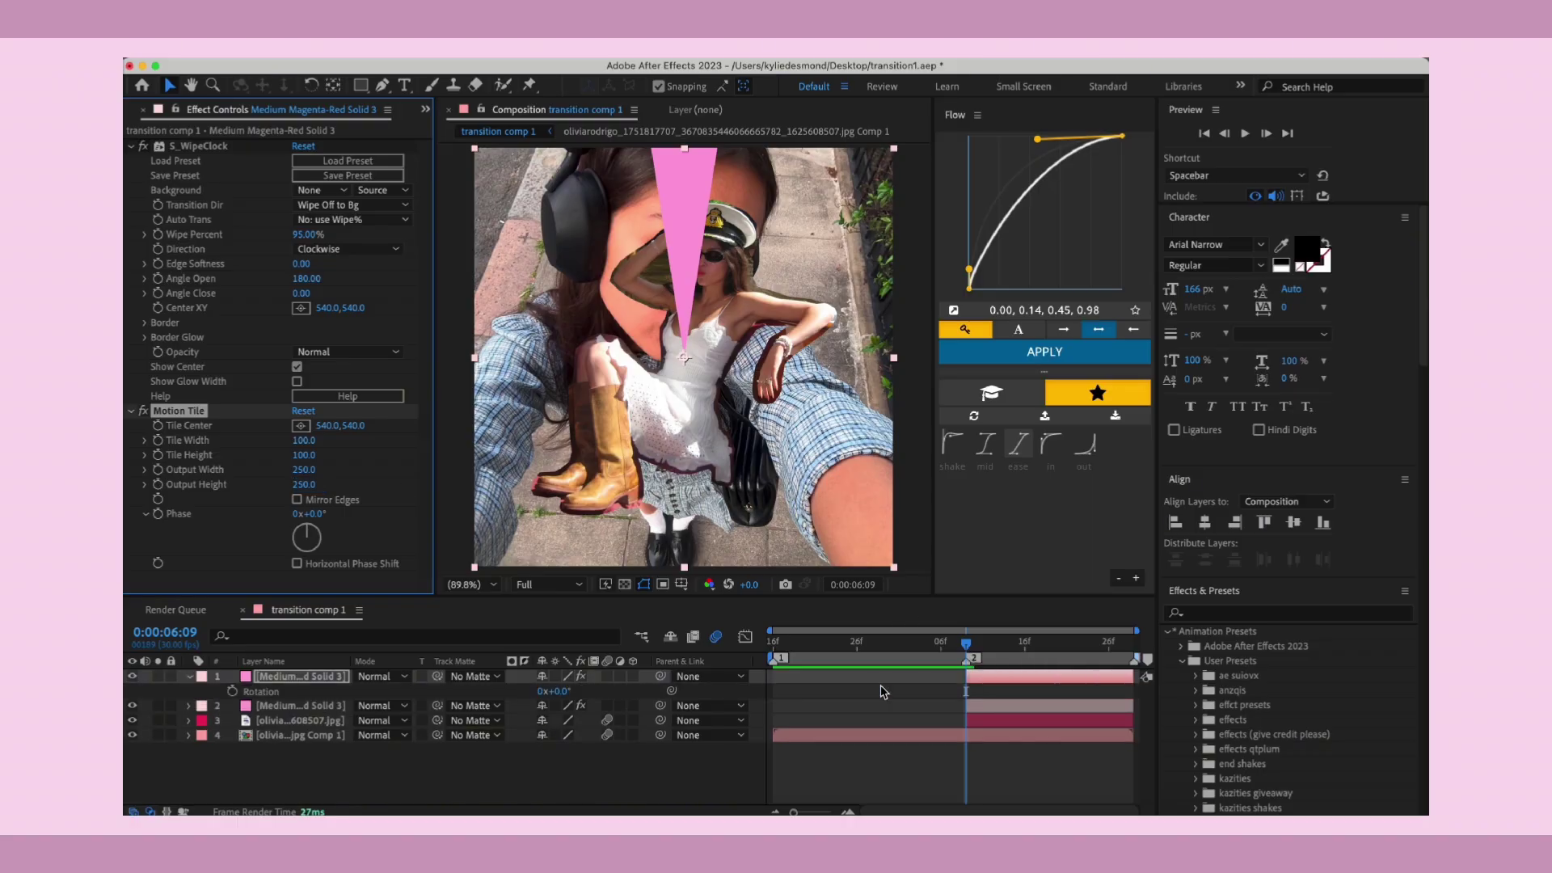
click(556, 691)
text(45)
key(Return)
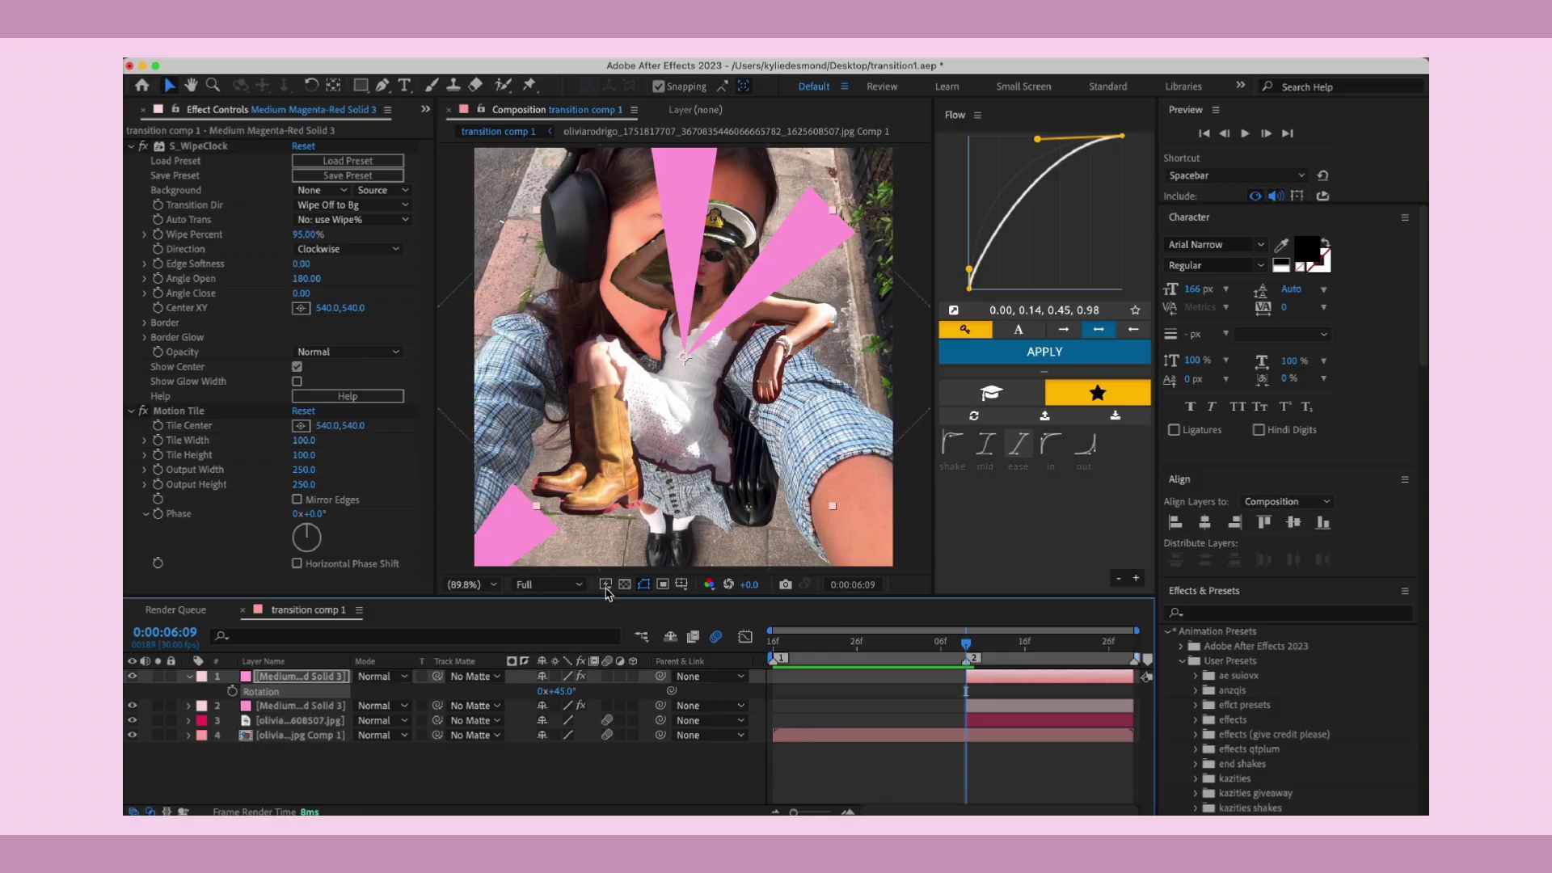
drag(248, 407, 275, 150)
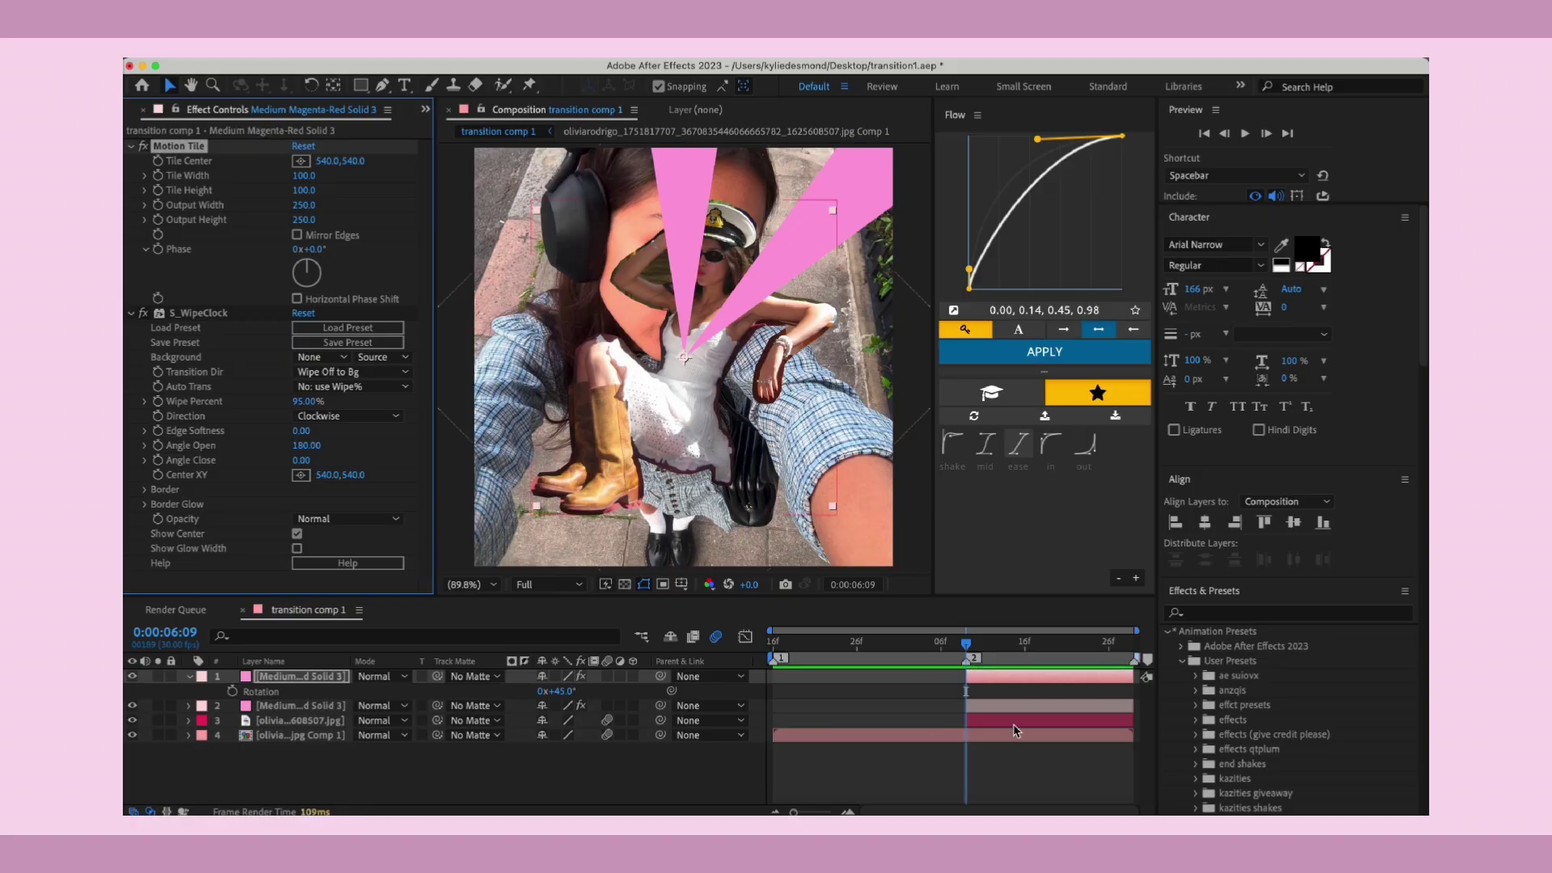
- Duplicate the 45° wedge layer and set the copy's rotation to 90°
click(978, 679)
key(super+d)
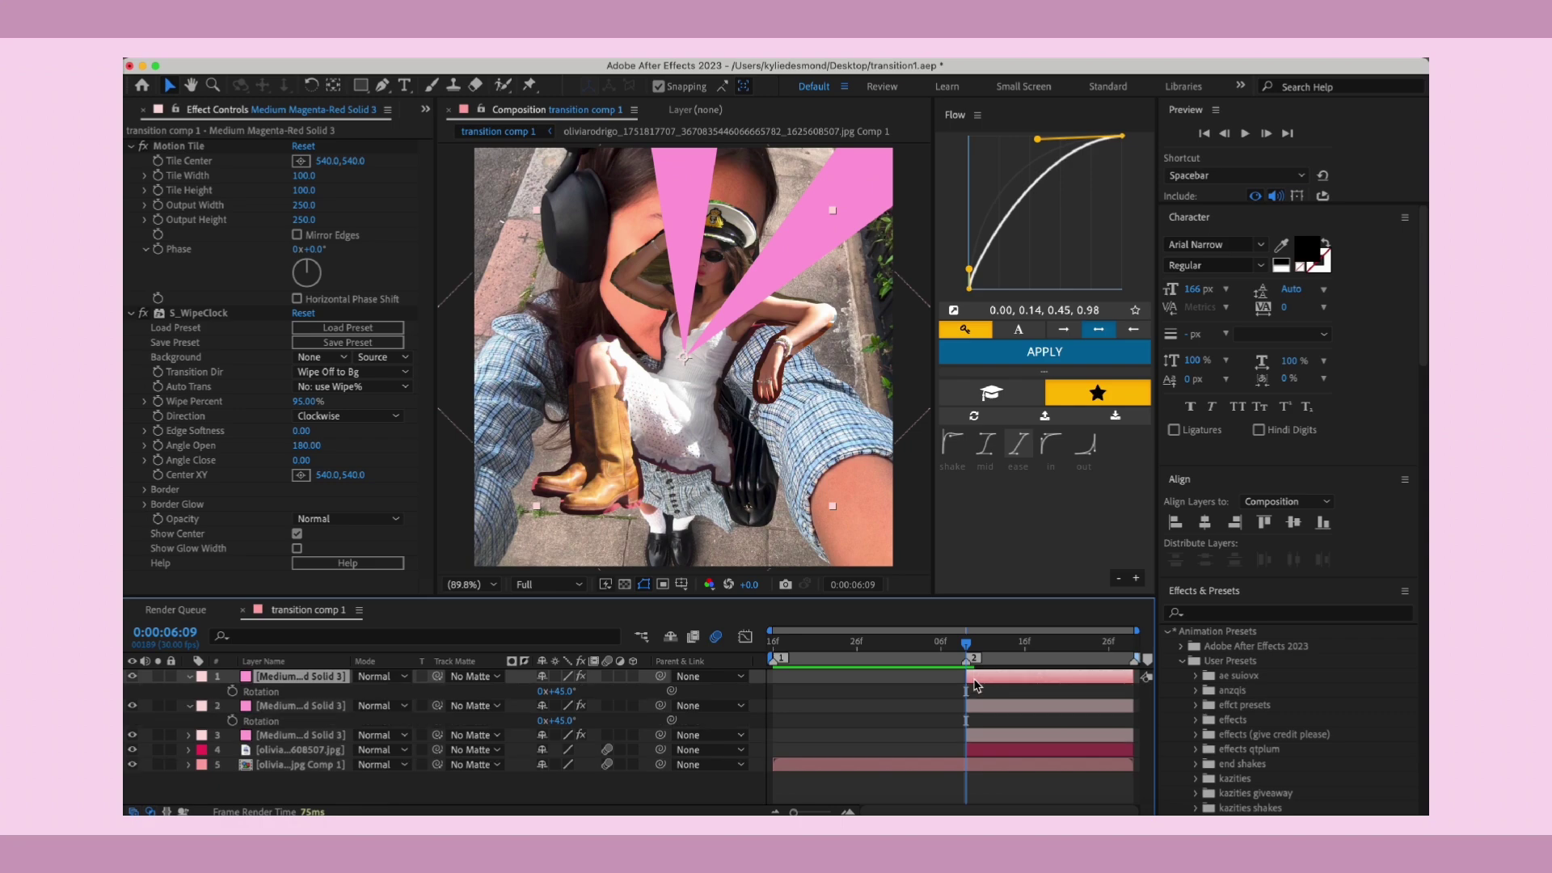
click(561, 692)
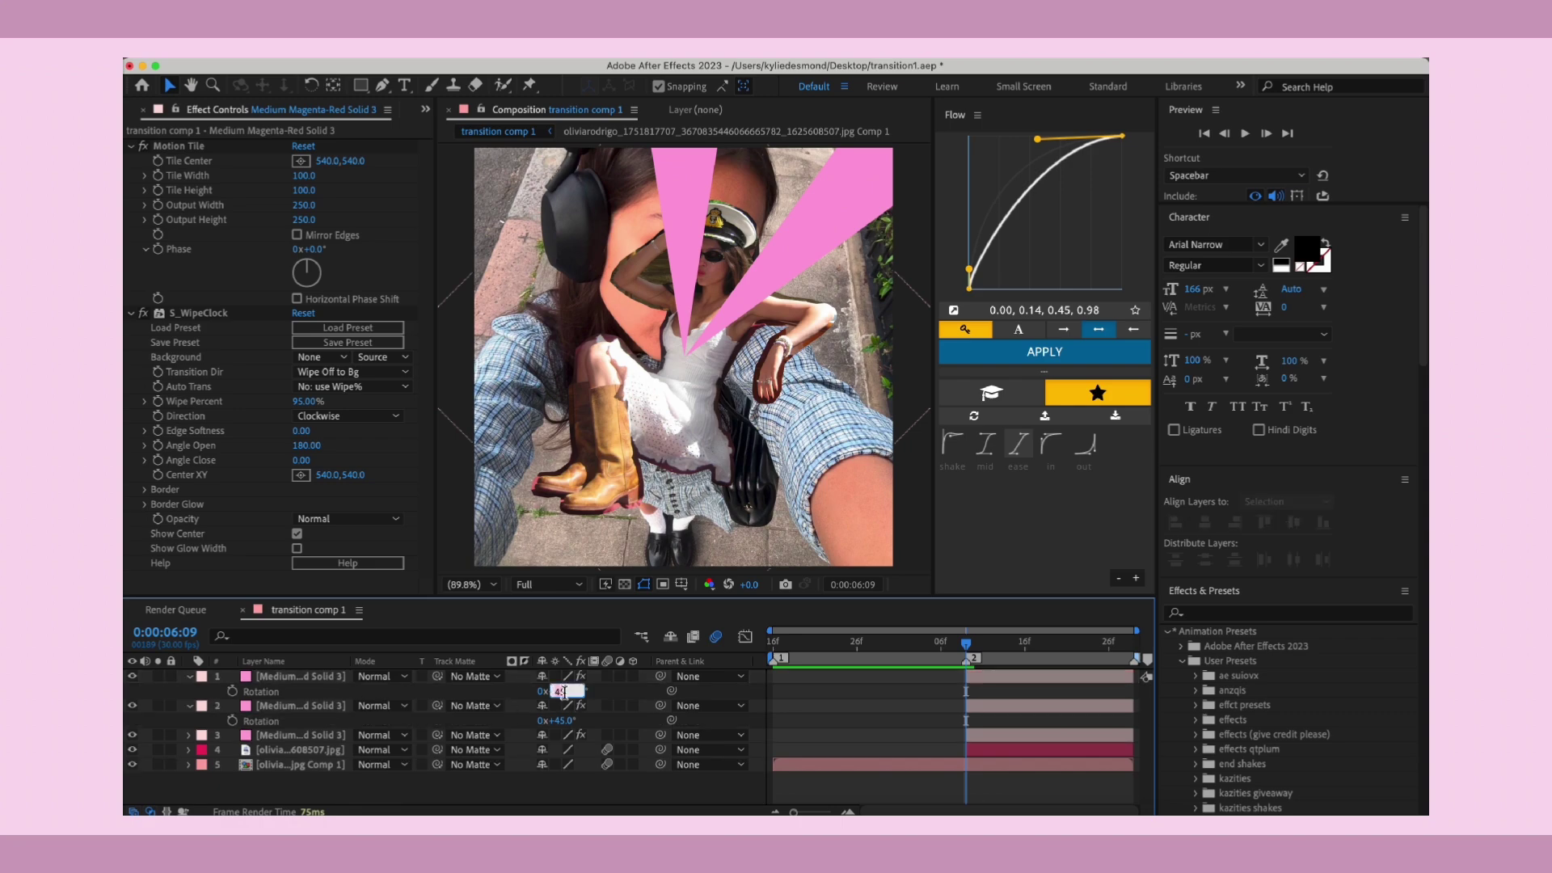
text(90)
key(Return)
- Duplicate the 90° wedge layer and set the copy's rotation to 135°
key(super+d)
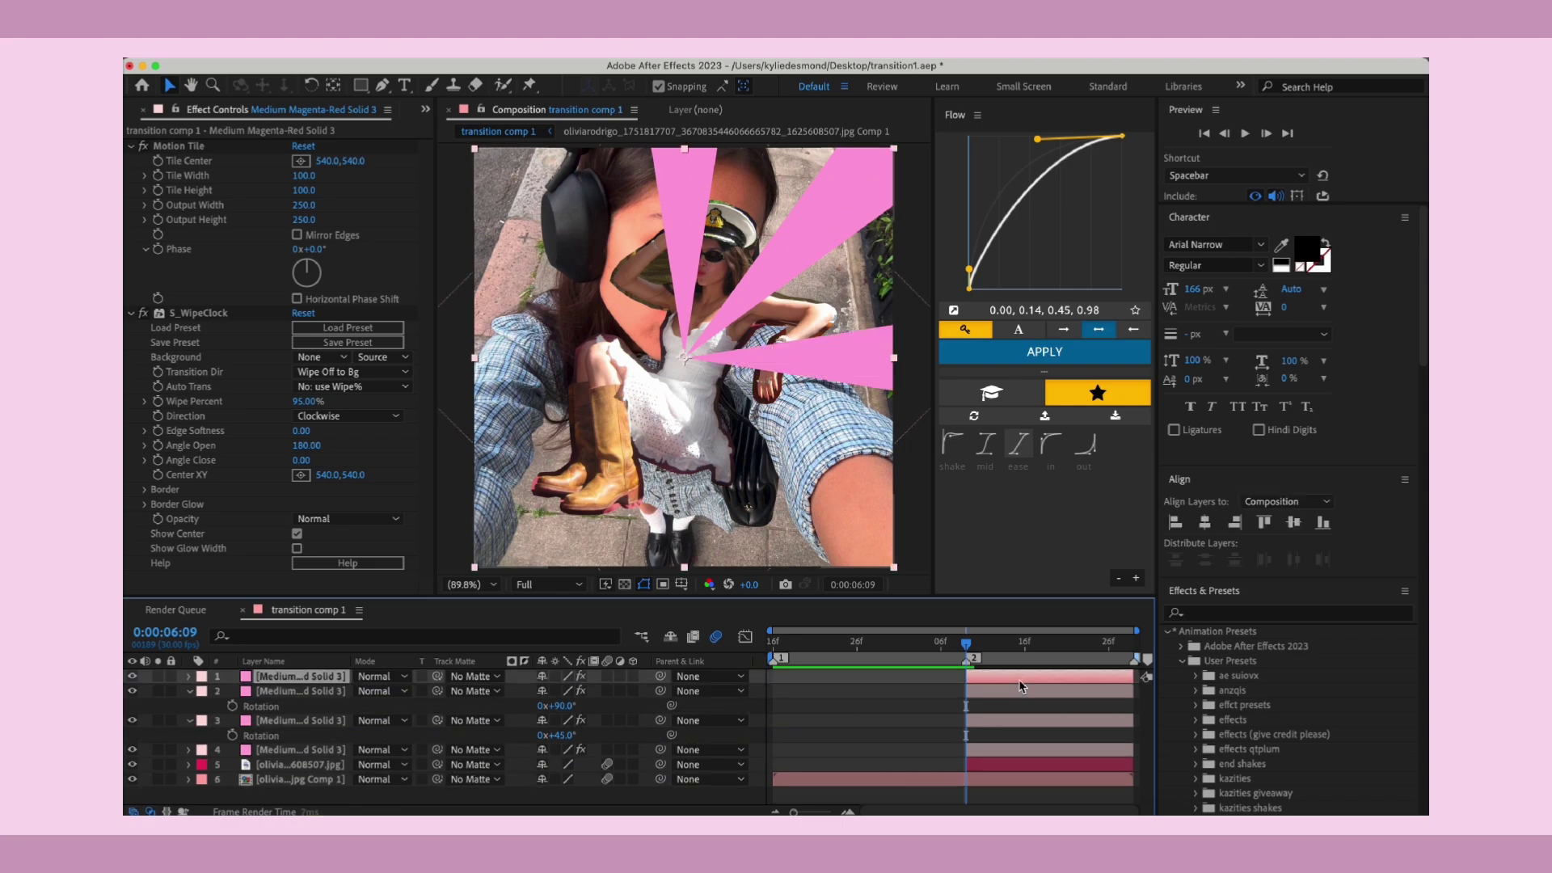
click(562, 691)
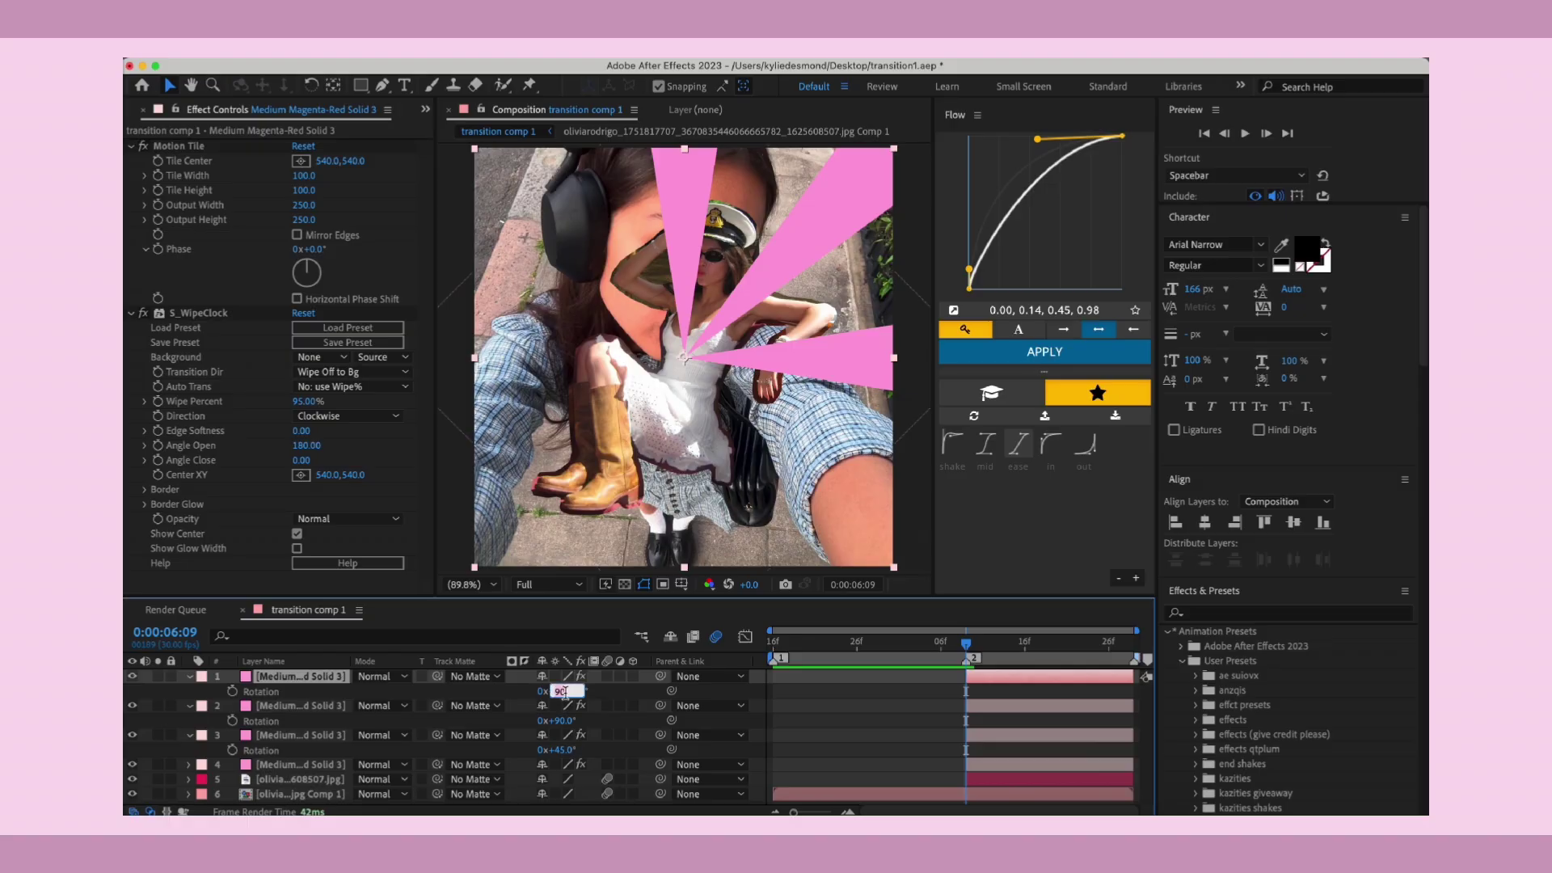
text(135)
key(Return)
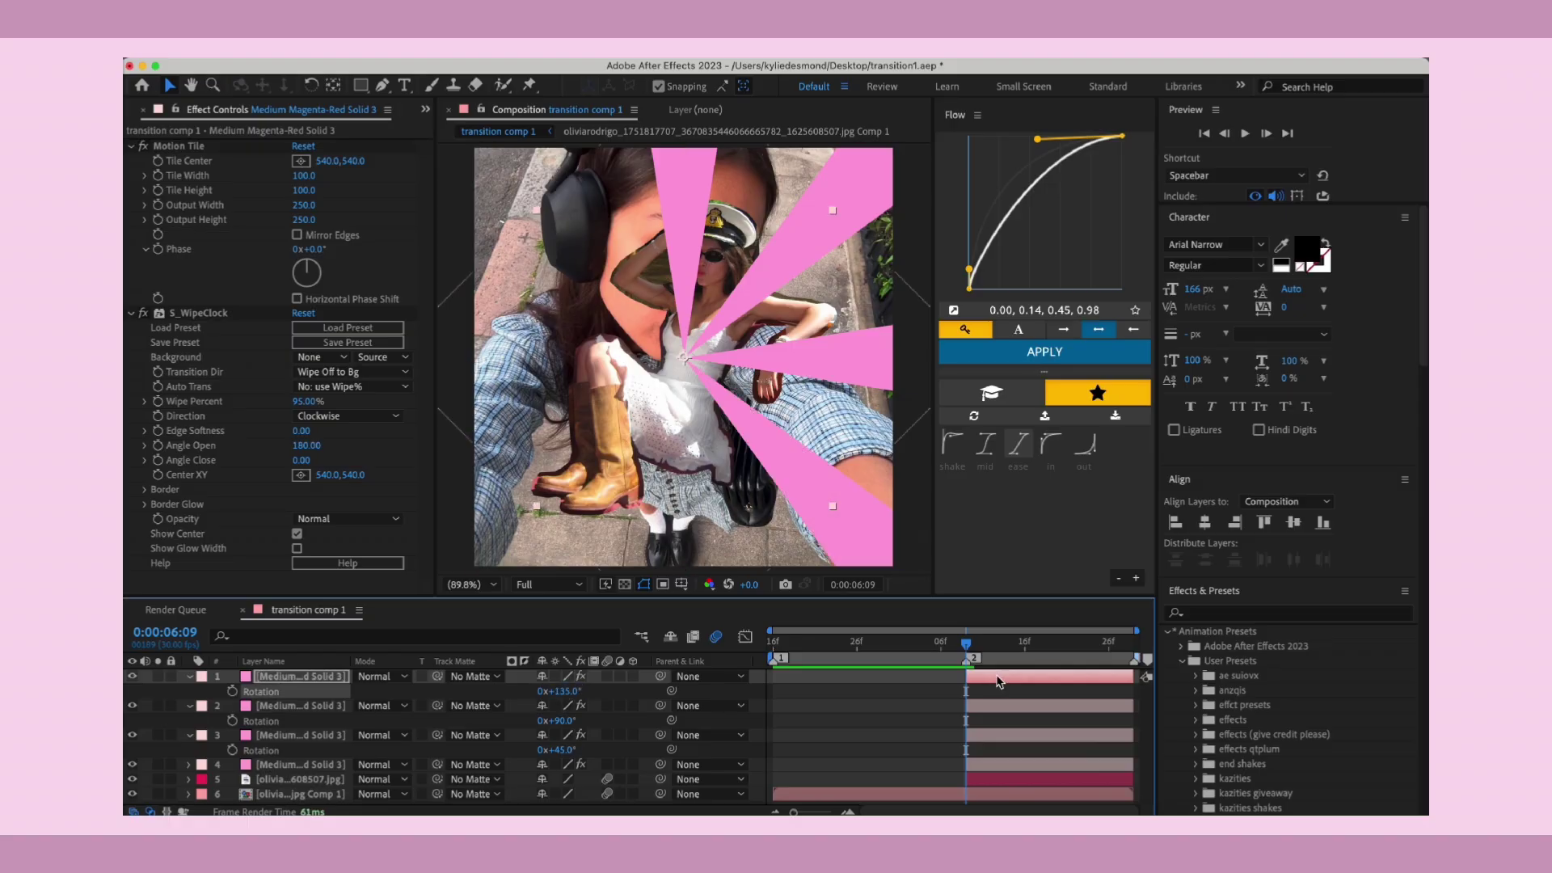
- Duplicate the 135° wedge layer and set the copy's rotation to 180°
key(super+d)
click(559, 691)
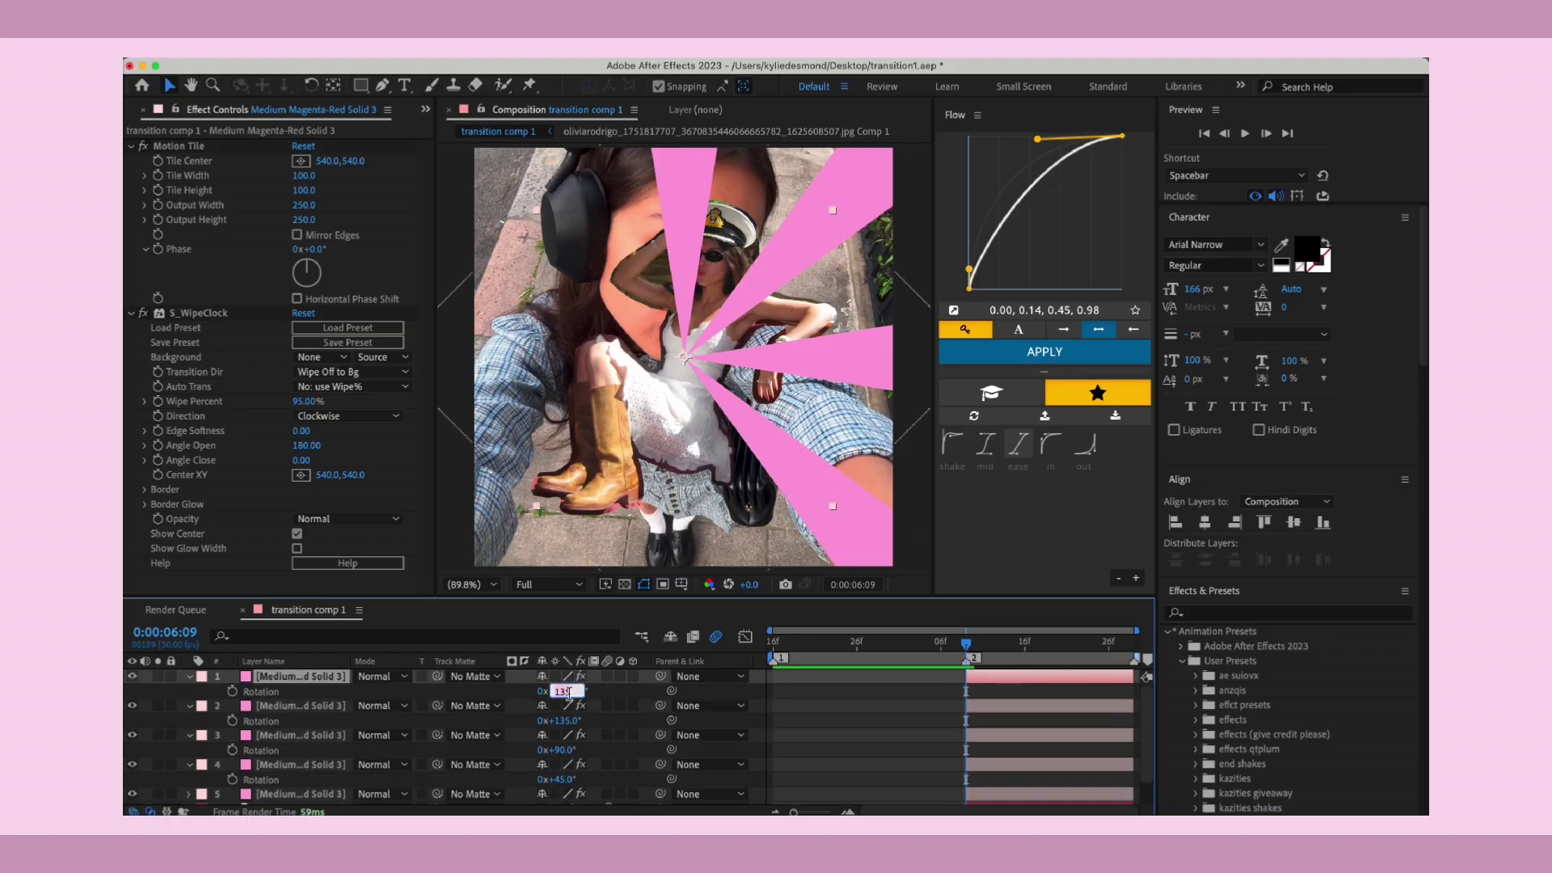
text(180)
key(Return)
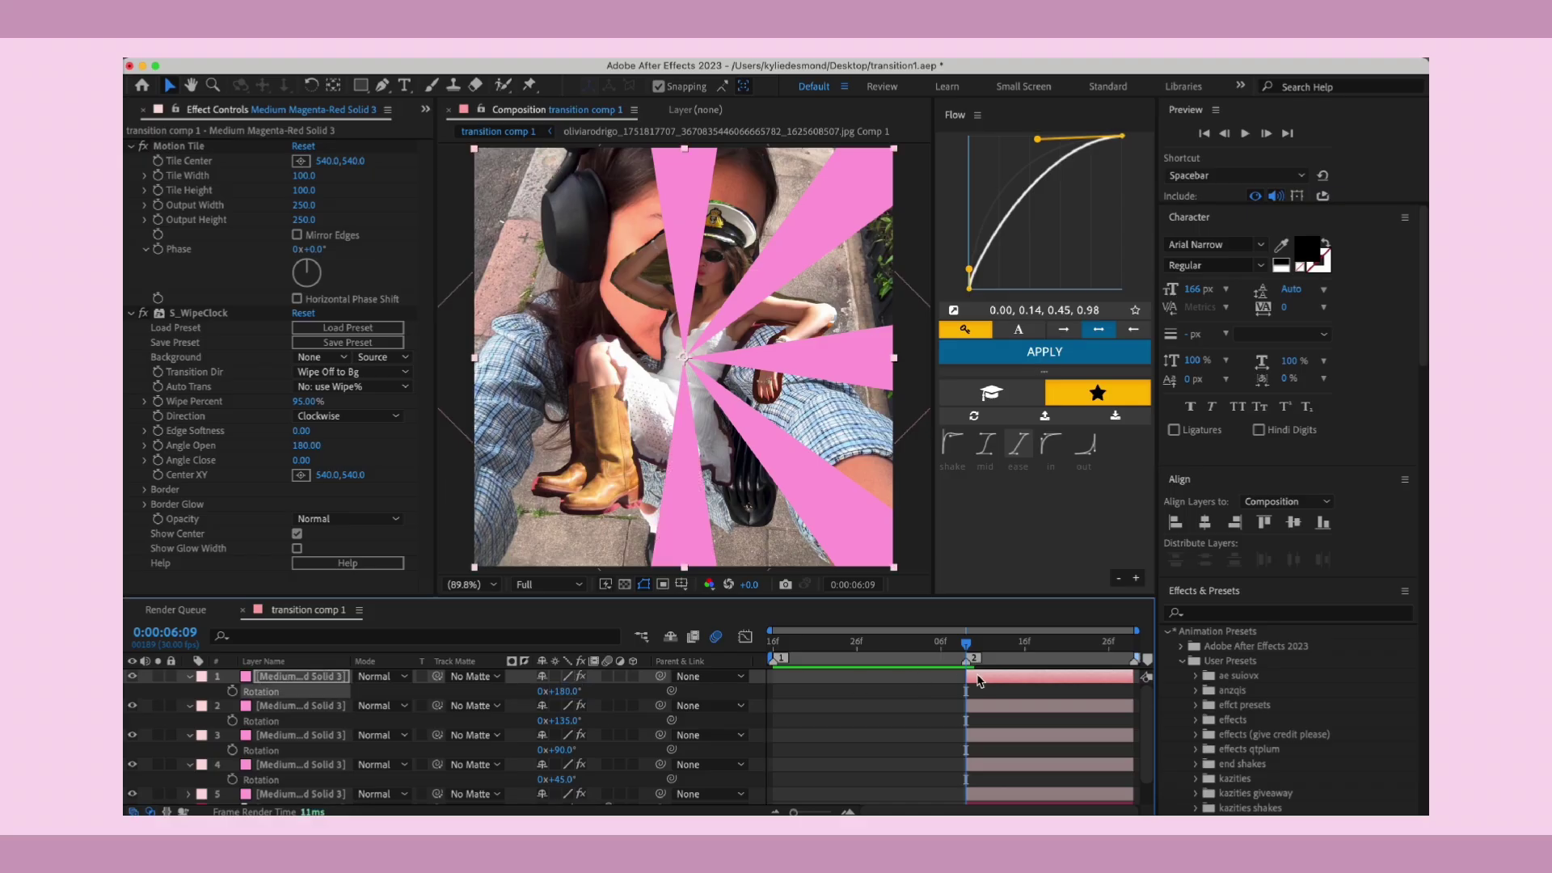
- Duplicate the 180° wedge layer and set the copy's rotation to 225°
key(super+d)
click(562, 691)
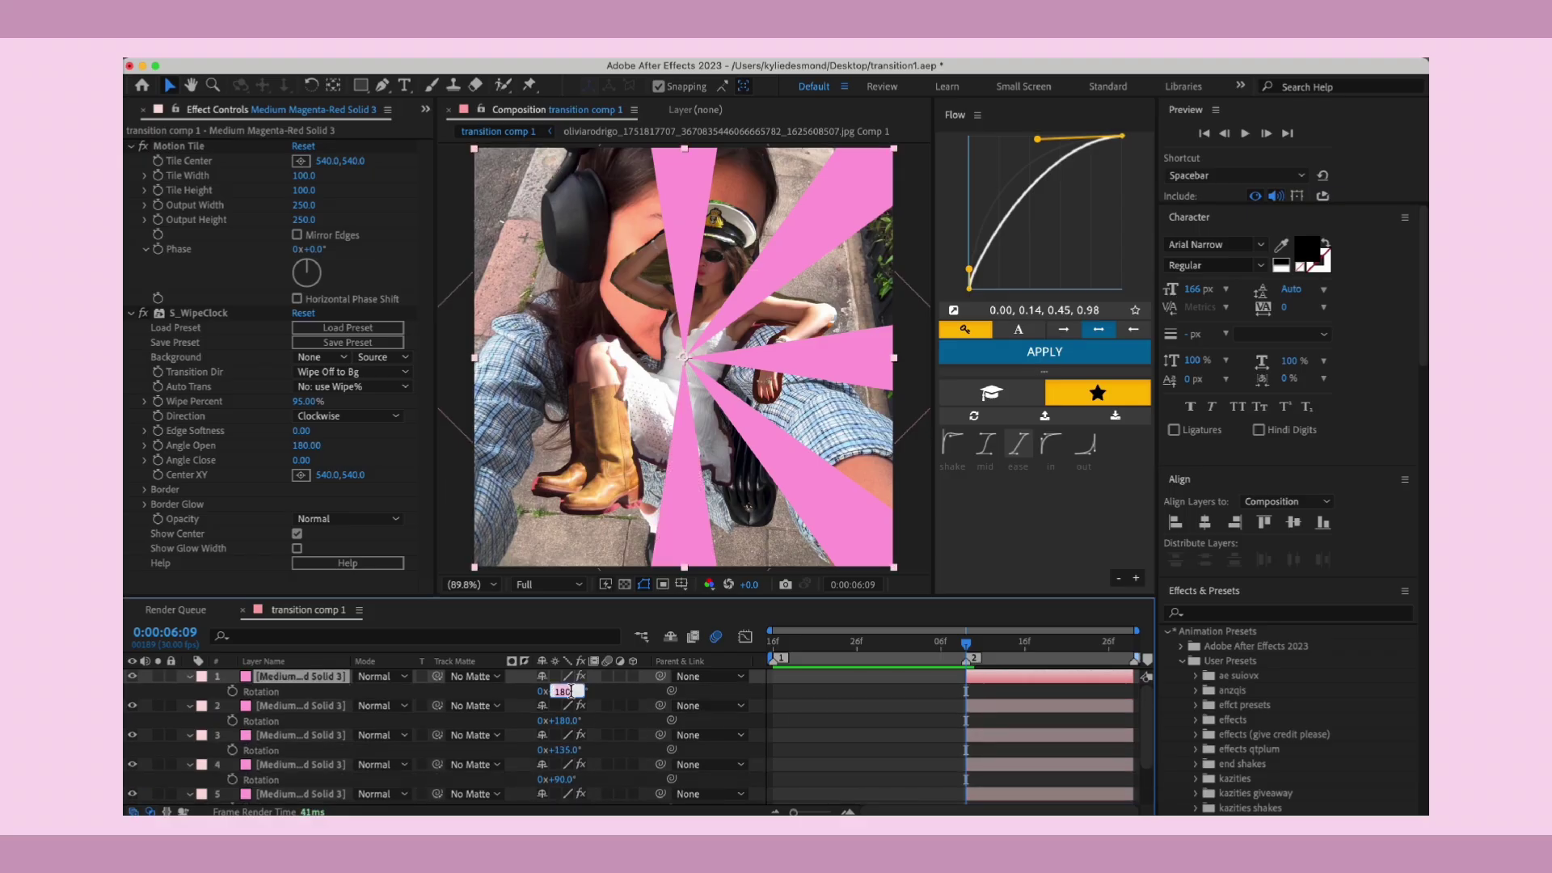
text(225)
key(Return)
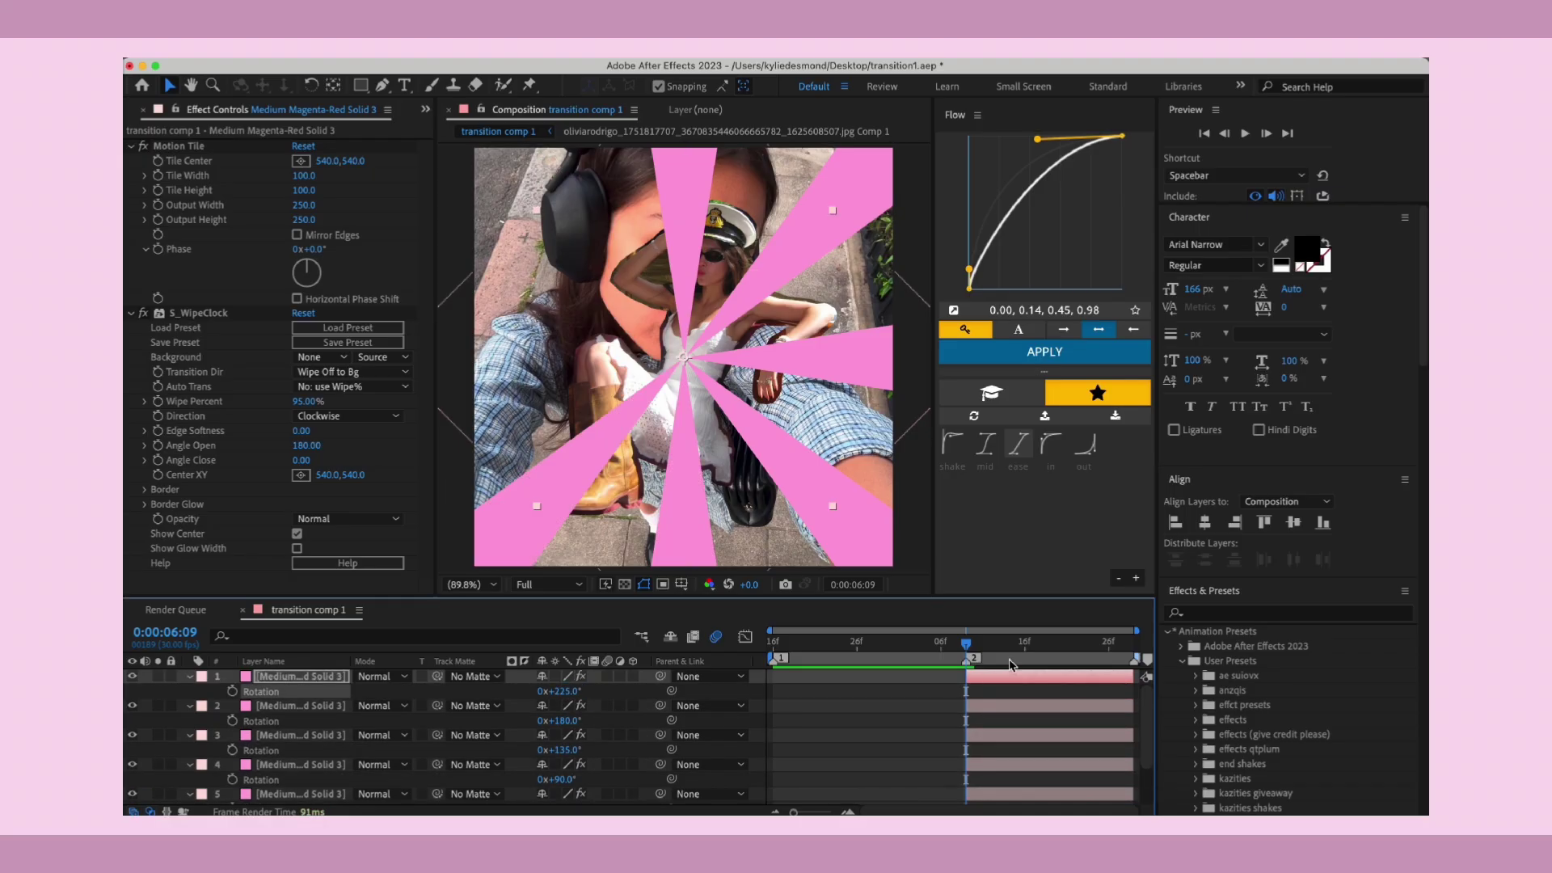
- Duplicate the 225° wedge layer and set the copy's rotation to 270°
key(r)
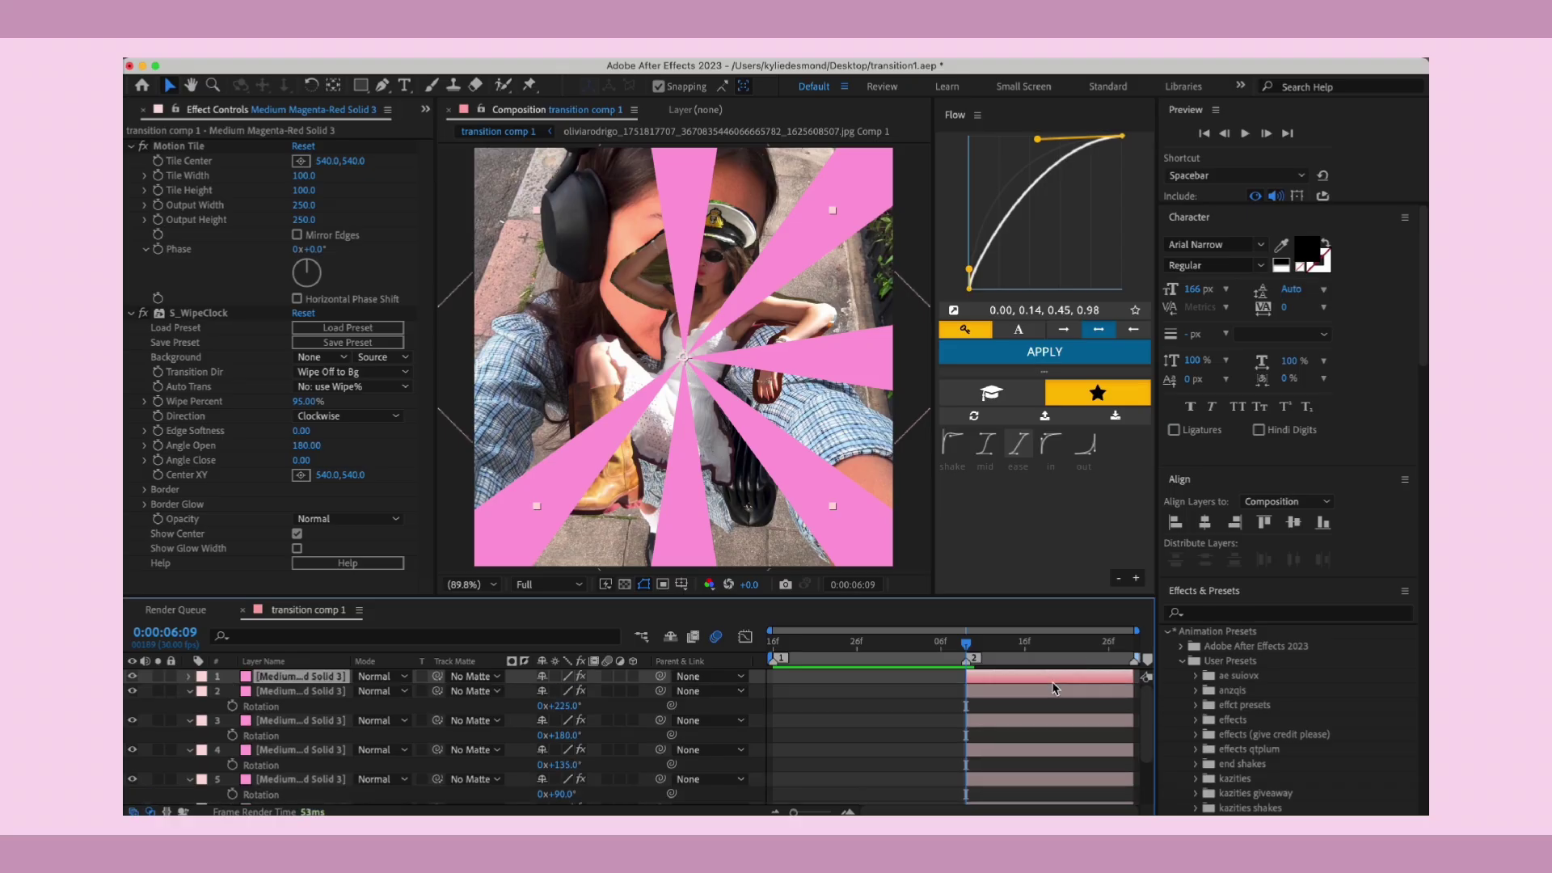
key(r)
click(571, 691)
text(27)
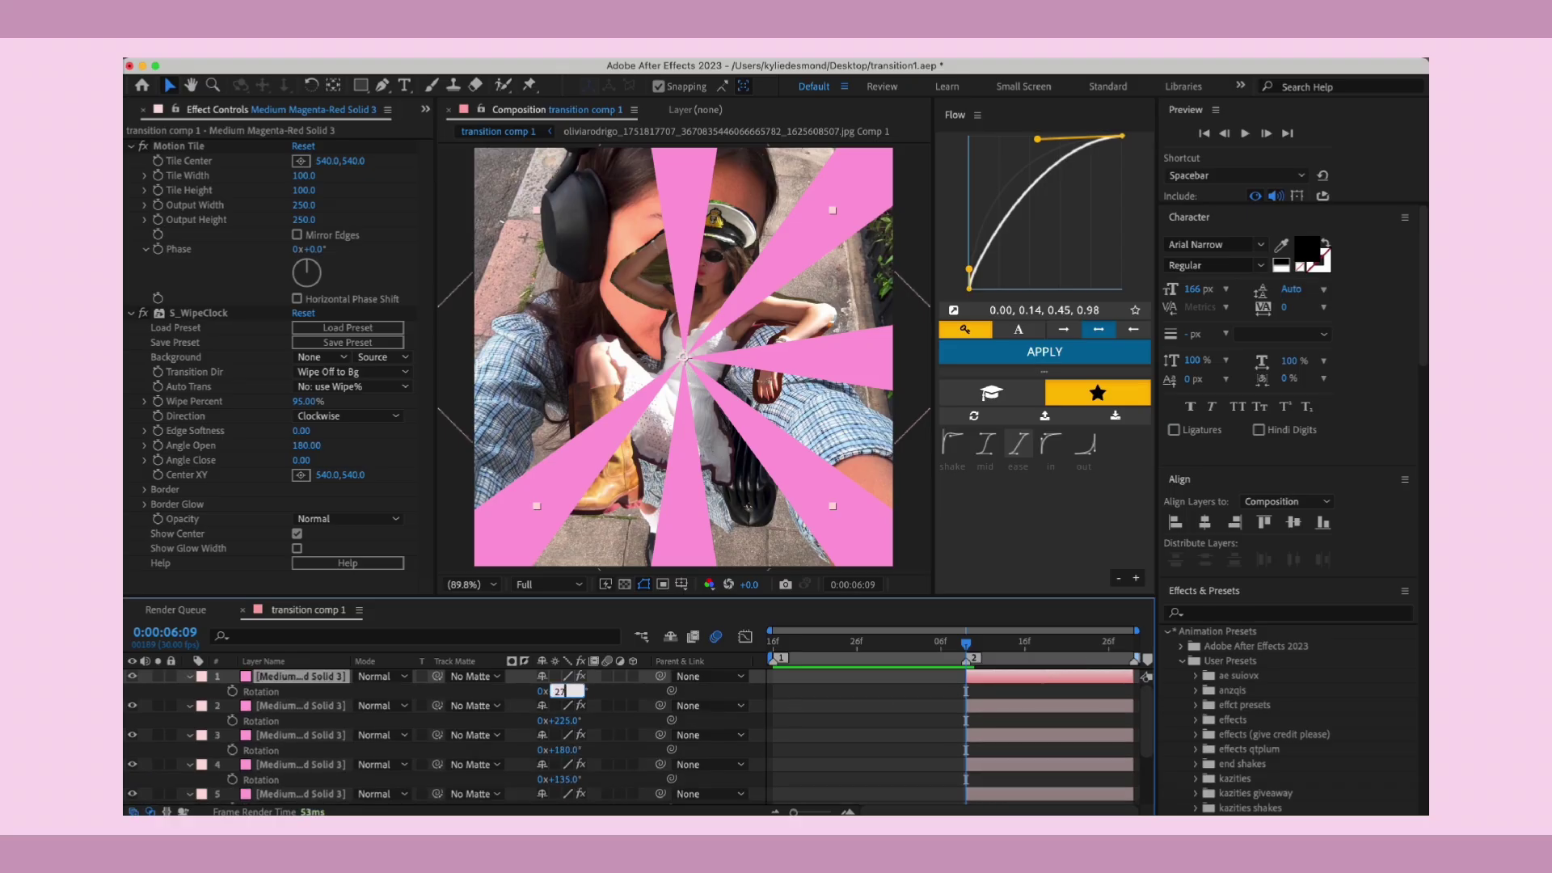
text(0)
key(Return)
- Duplicate the 270° wedge layer and set the copy's rotation to 315°
key(super+d)
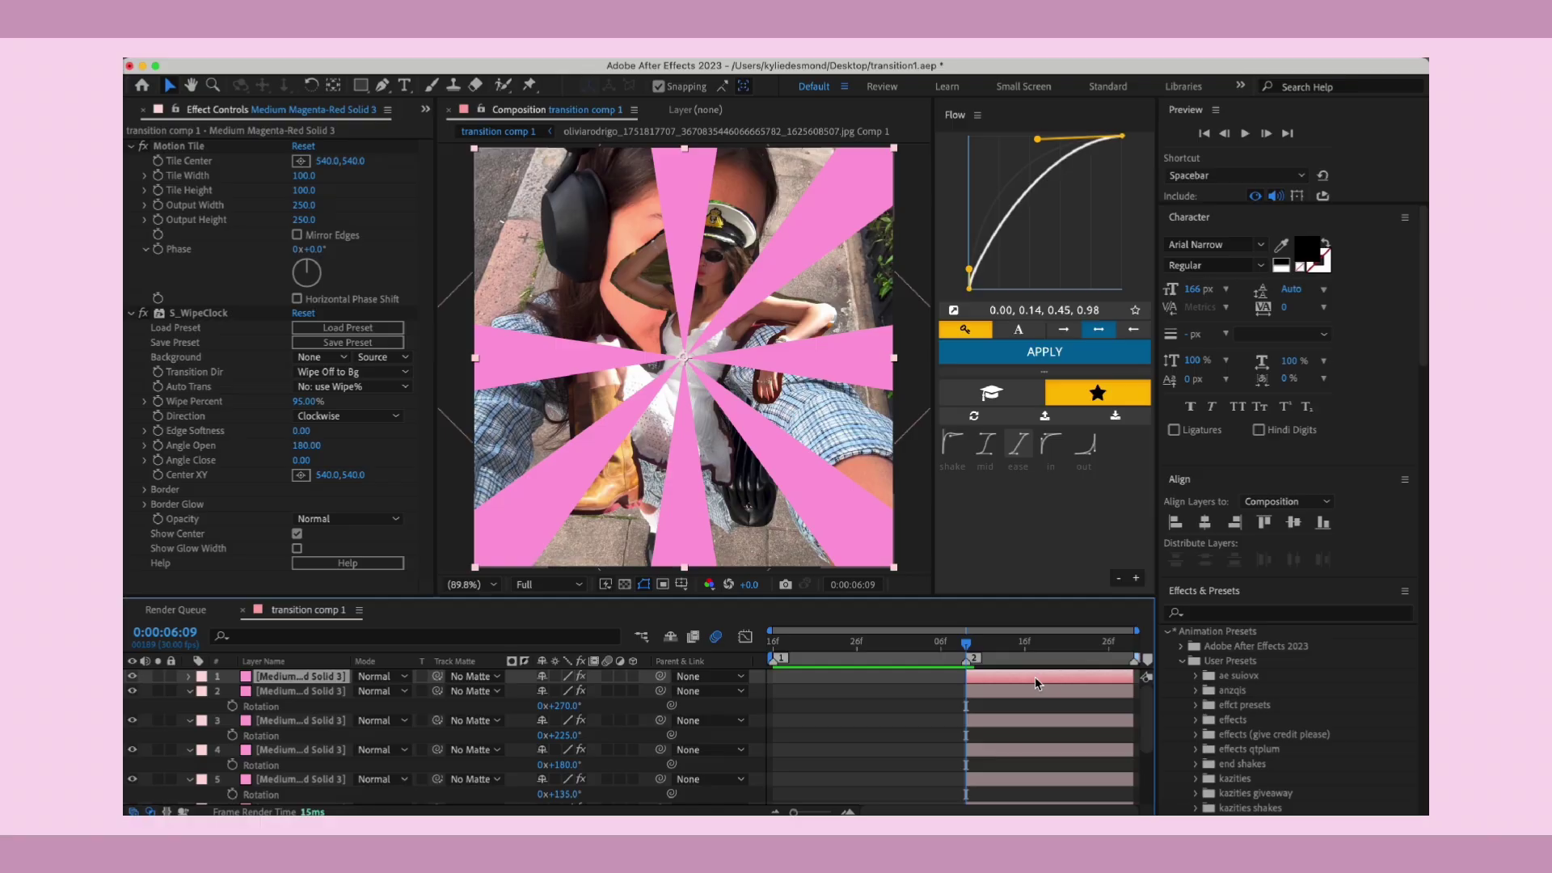
key(r)
click(571, 692)
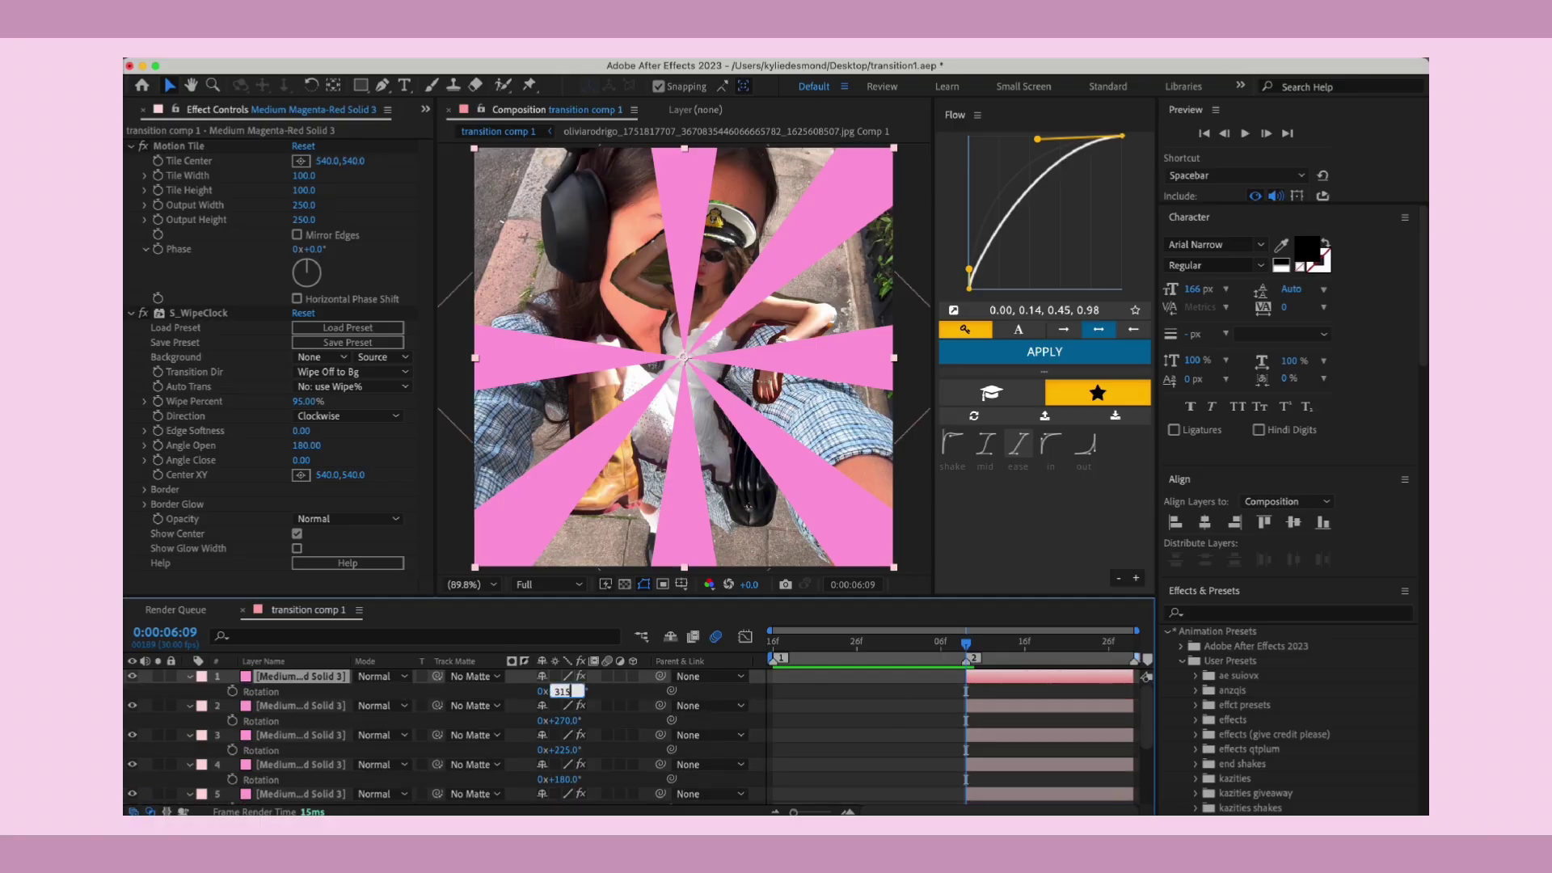
text(315)
key(Return)
- Collapse the rotation properties of all the pink wedge layers in the timeline
click(189, 676)
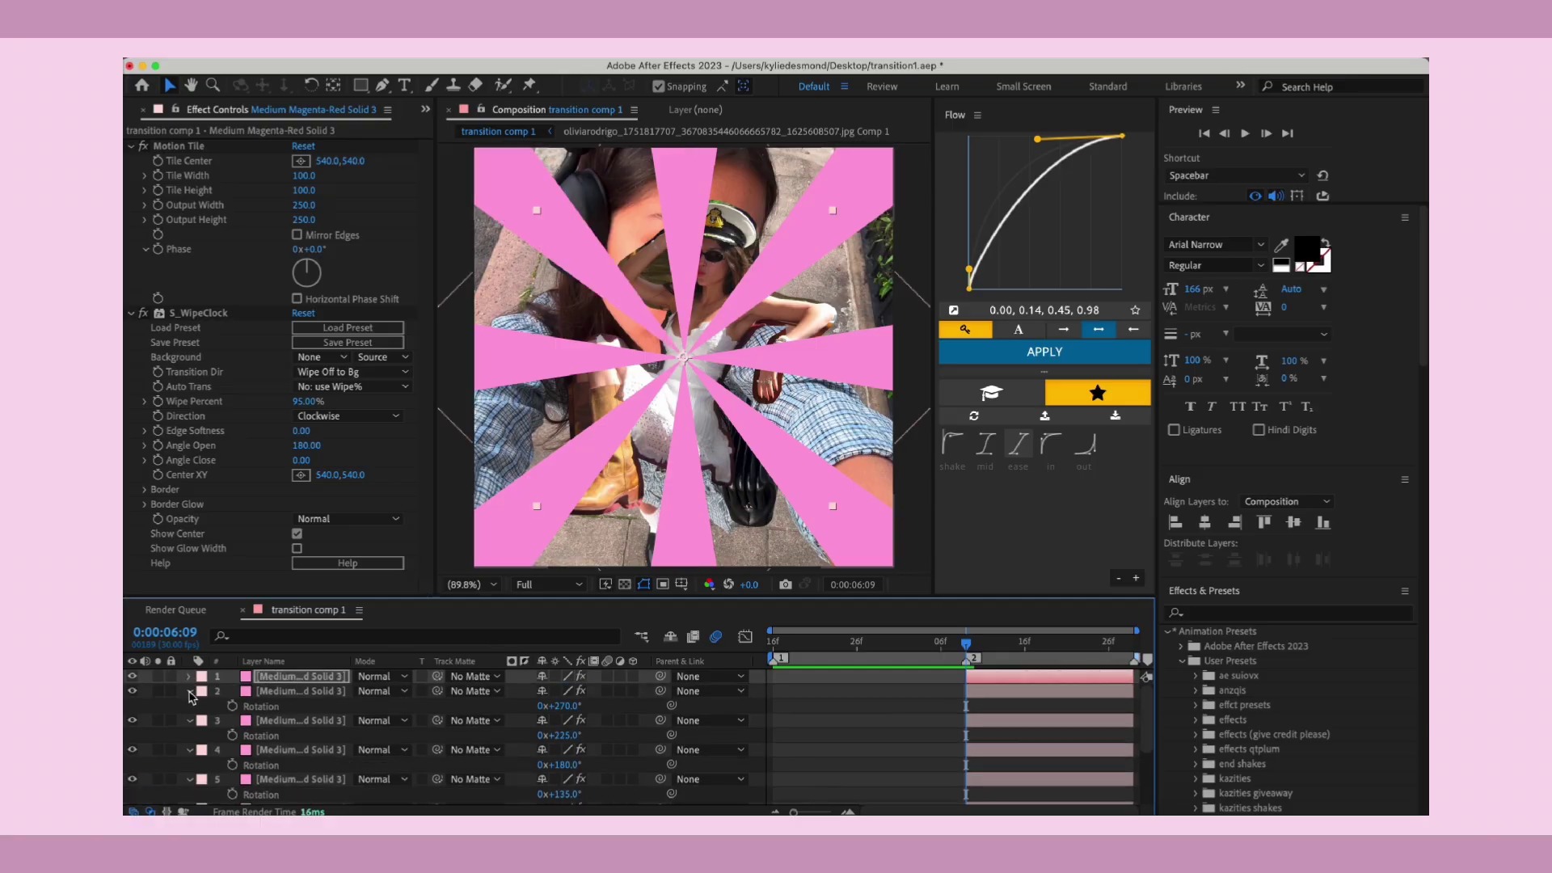
click(189, 691)
click(189, 705)
click(189, 720)
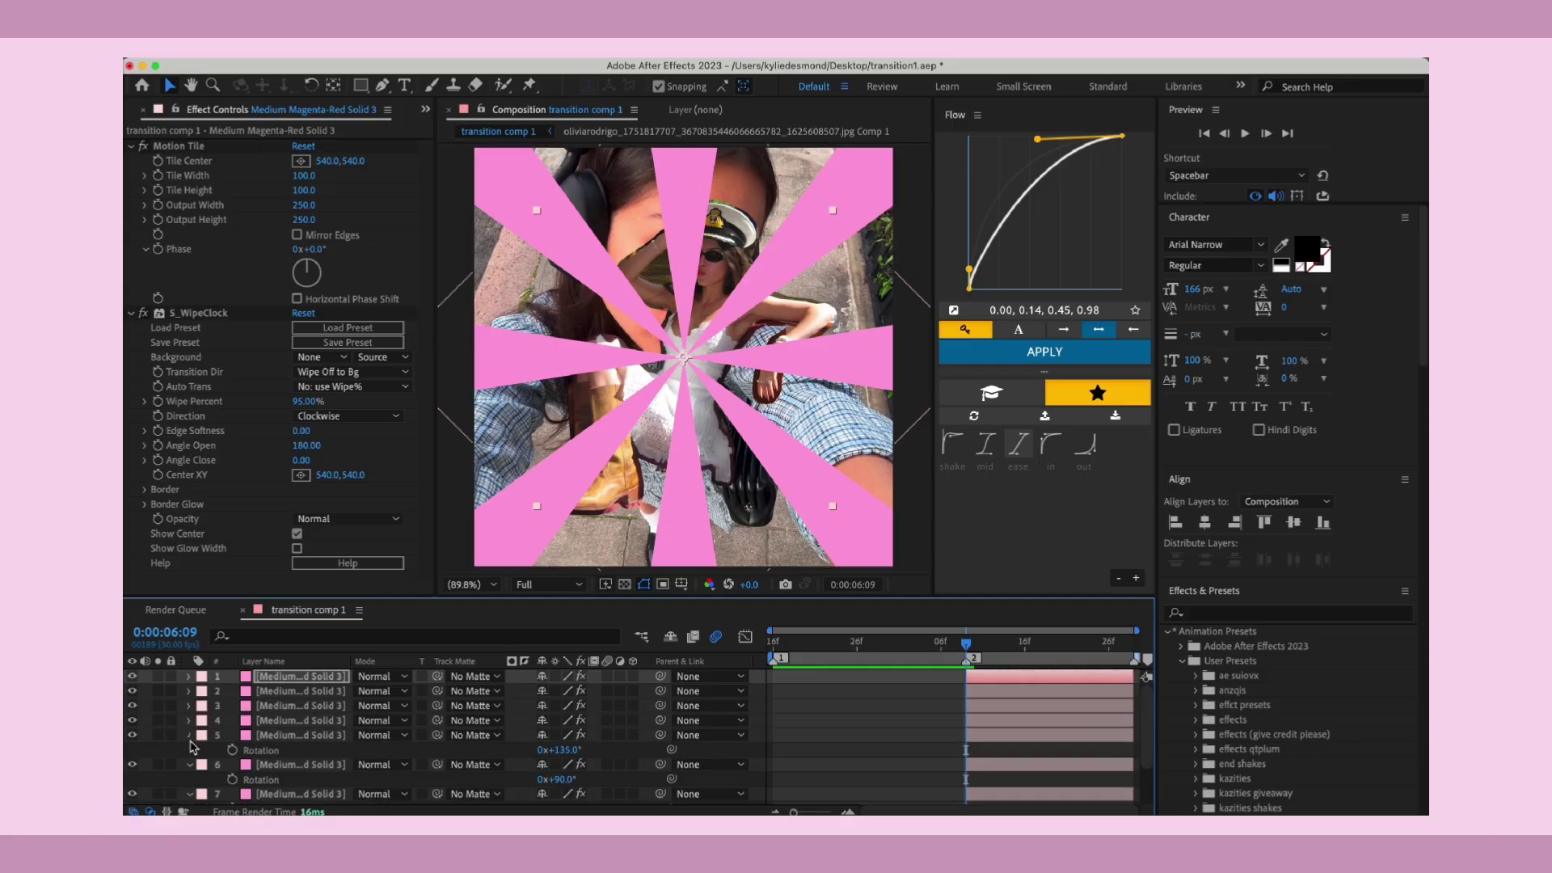
click(189, 735)
click(190, 749)
click(189, 764)
- Select all eight pink wedge layers and pre-compose them into one layer
click(218, 779)
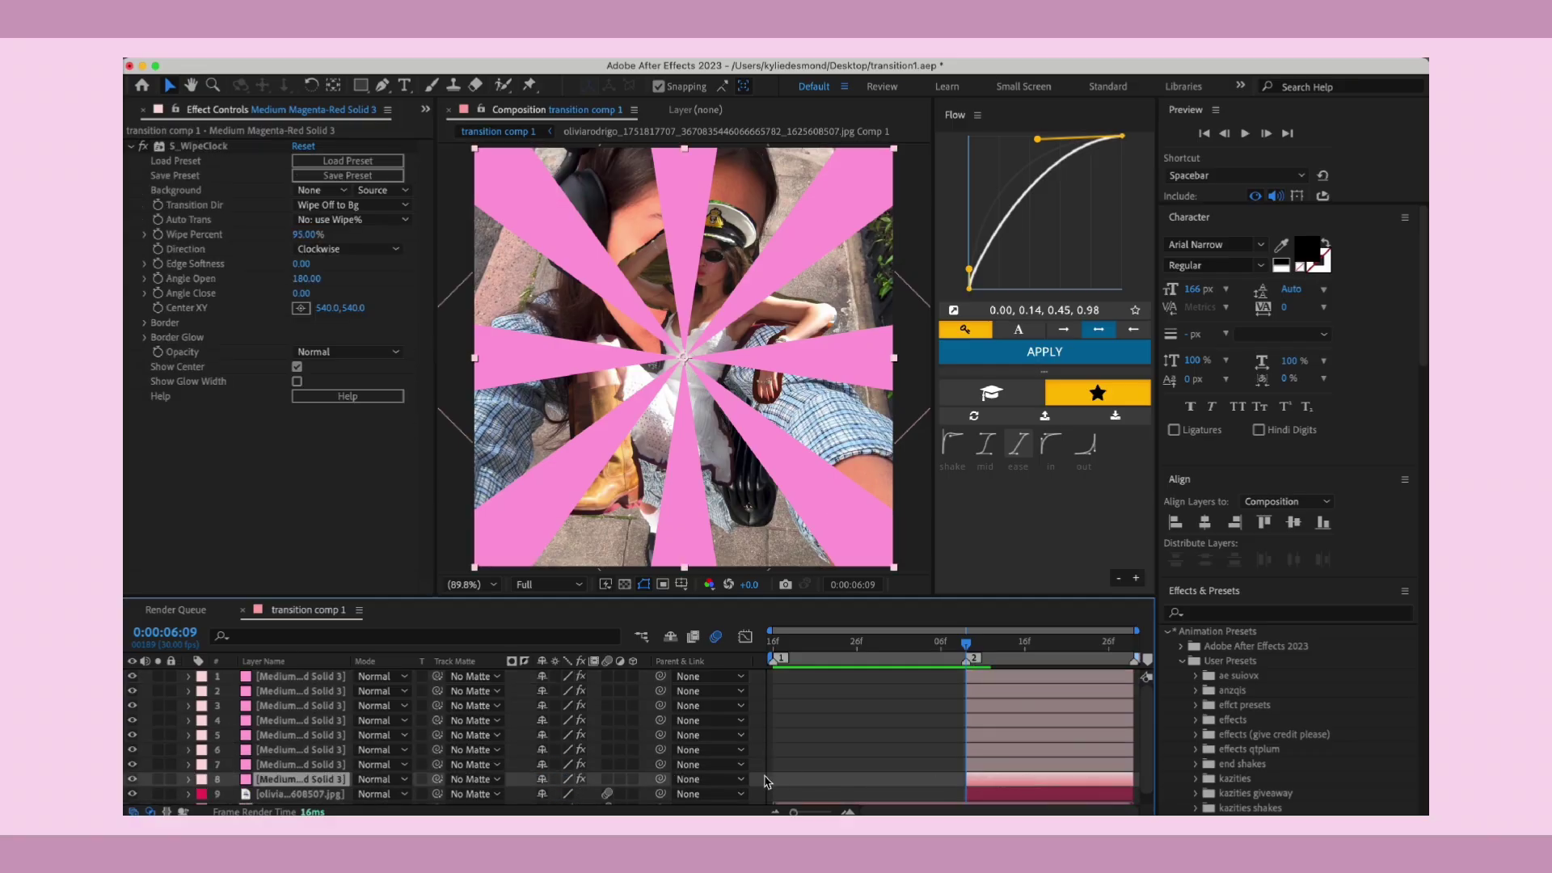
drag(766, 781, 760, 671)
right_click(991, 724)
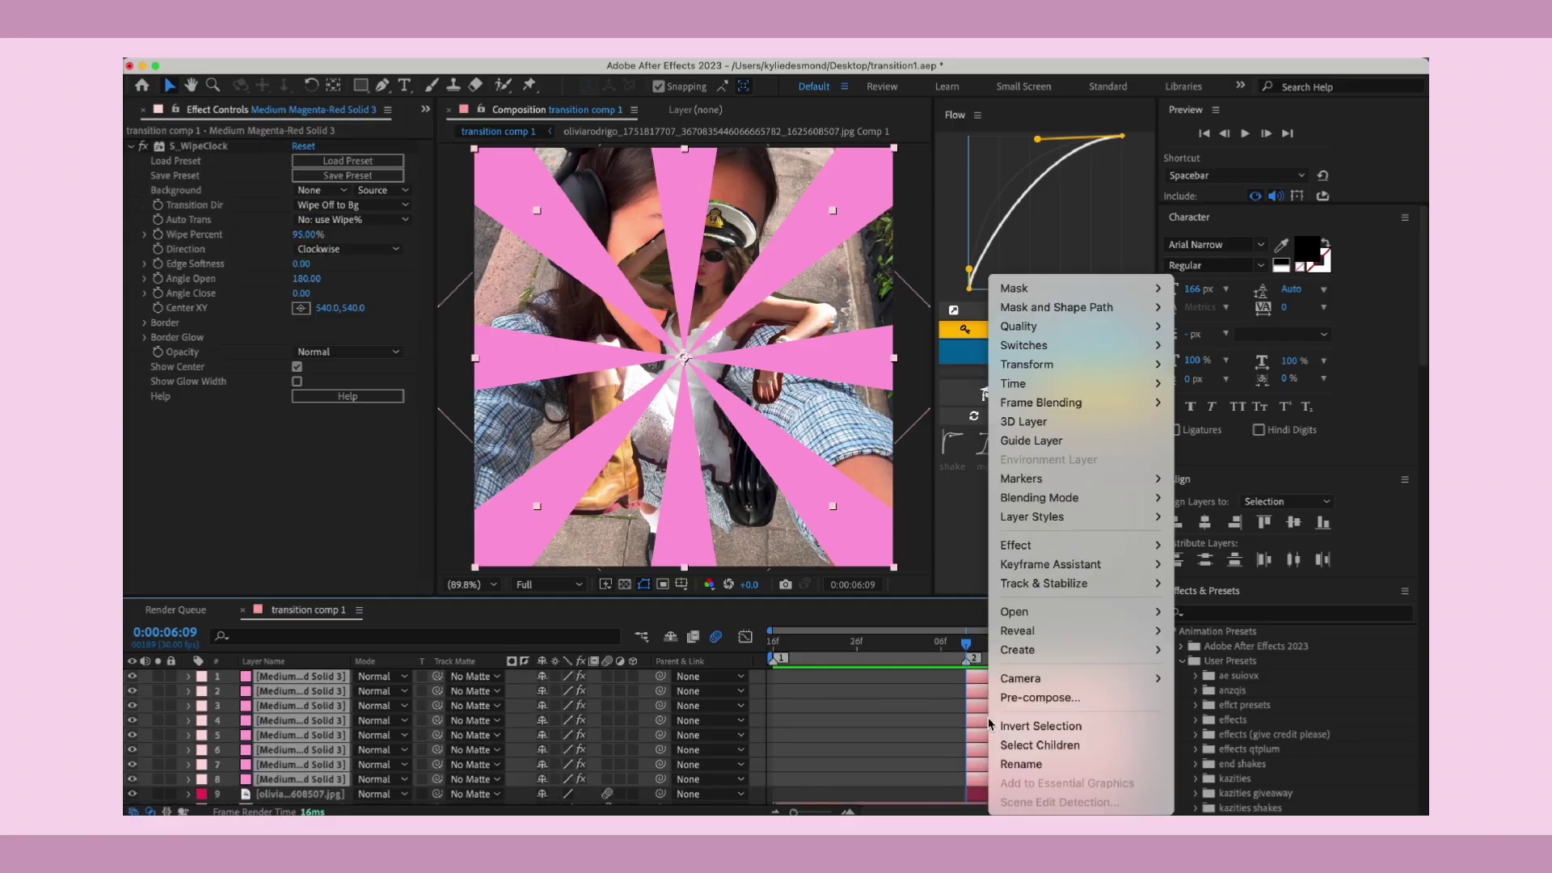
click(1039, 698)
click(903, 555)
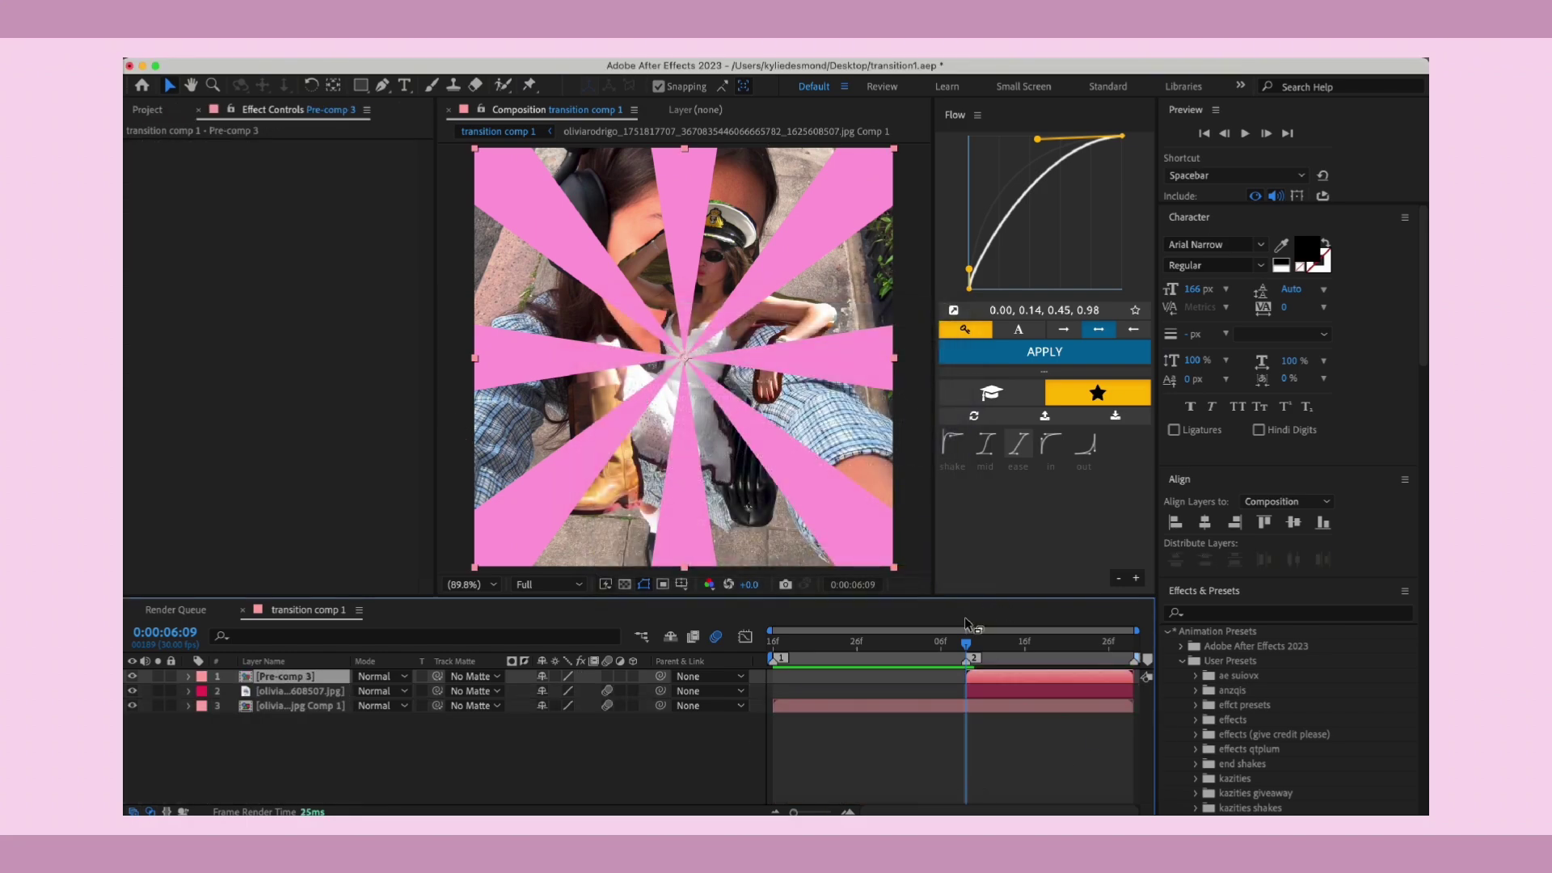
- Apply Warp to the sunburst pre-comp with Warp Style Twist and Bend at 63
key(ctrl+space)
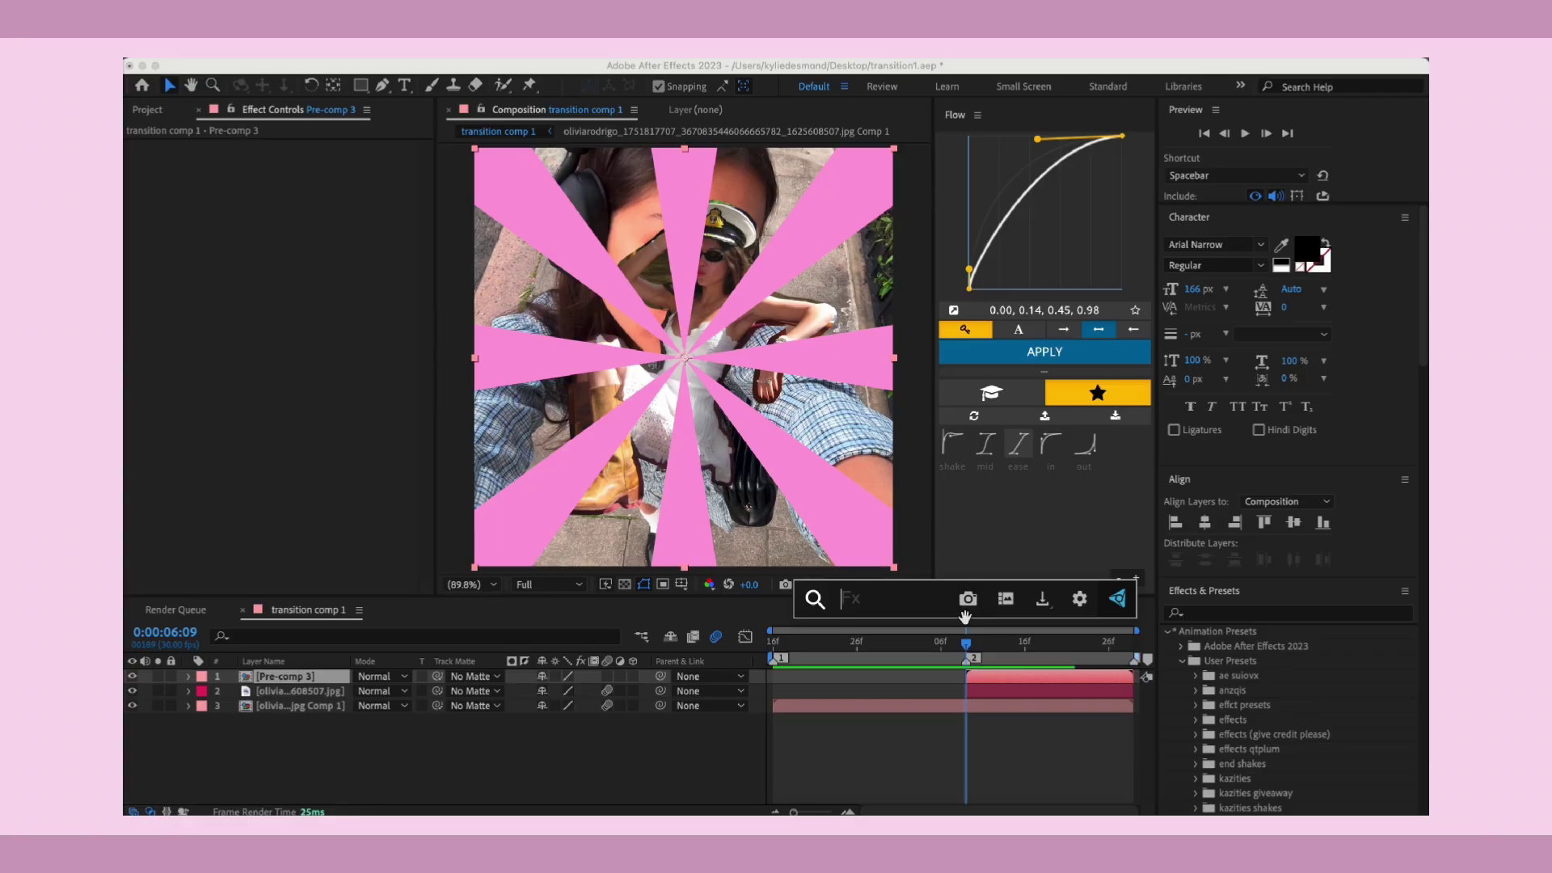
text(warp)
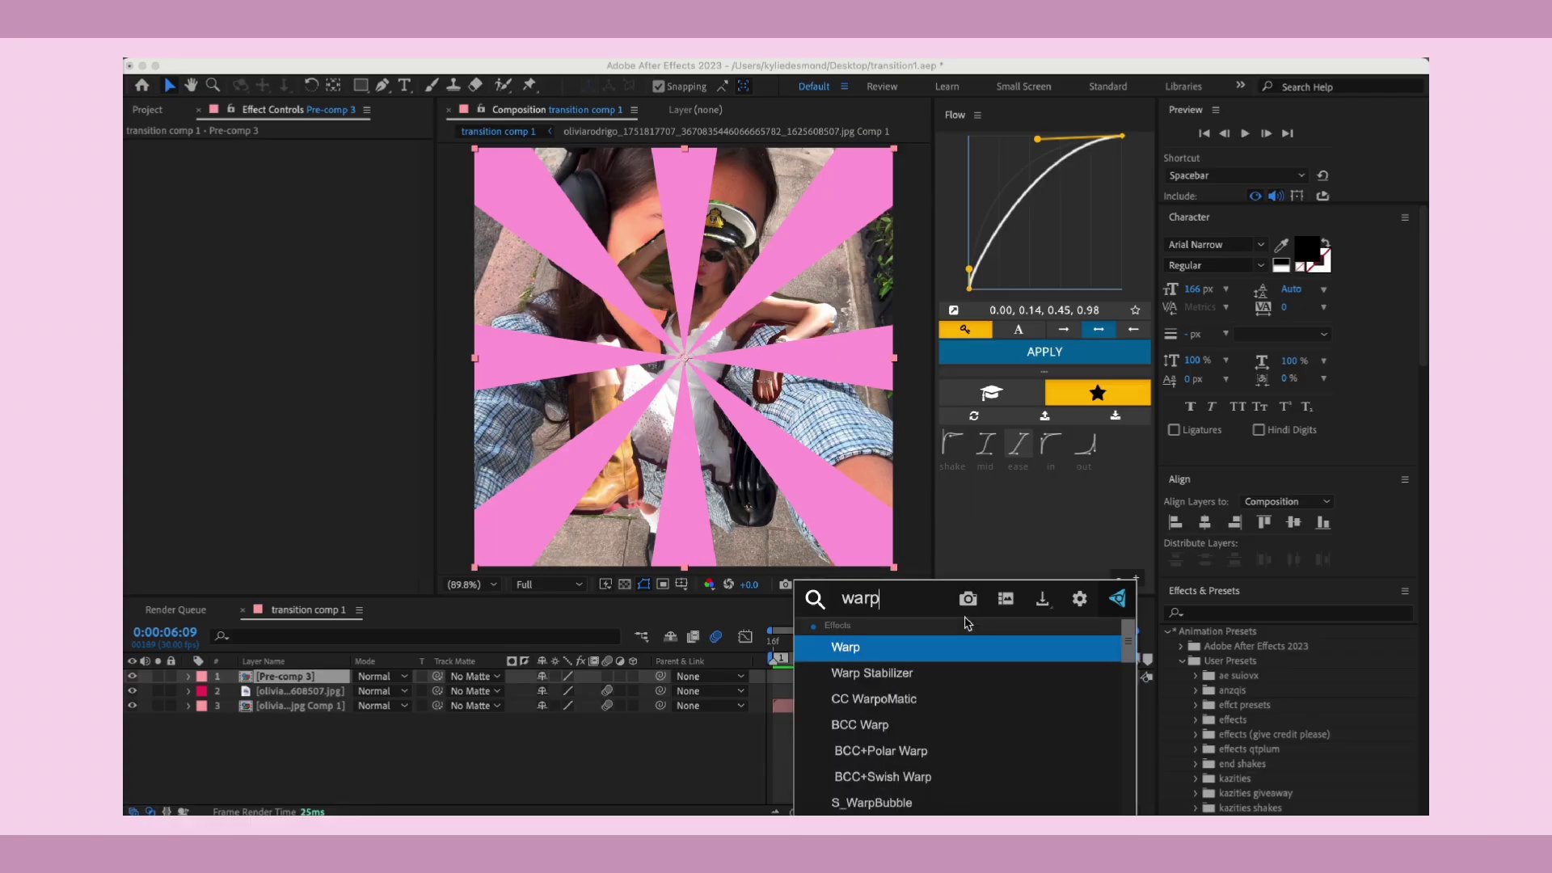
click(948, 656)
click(348, 161)
click(348, 439)
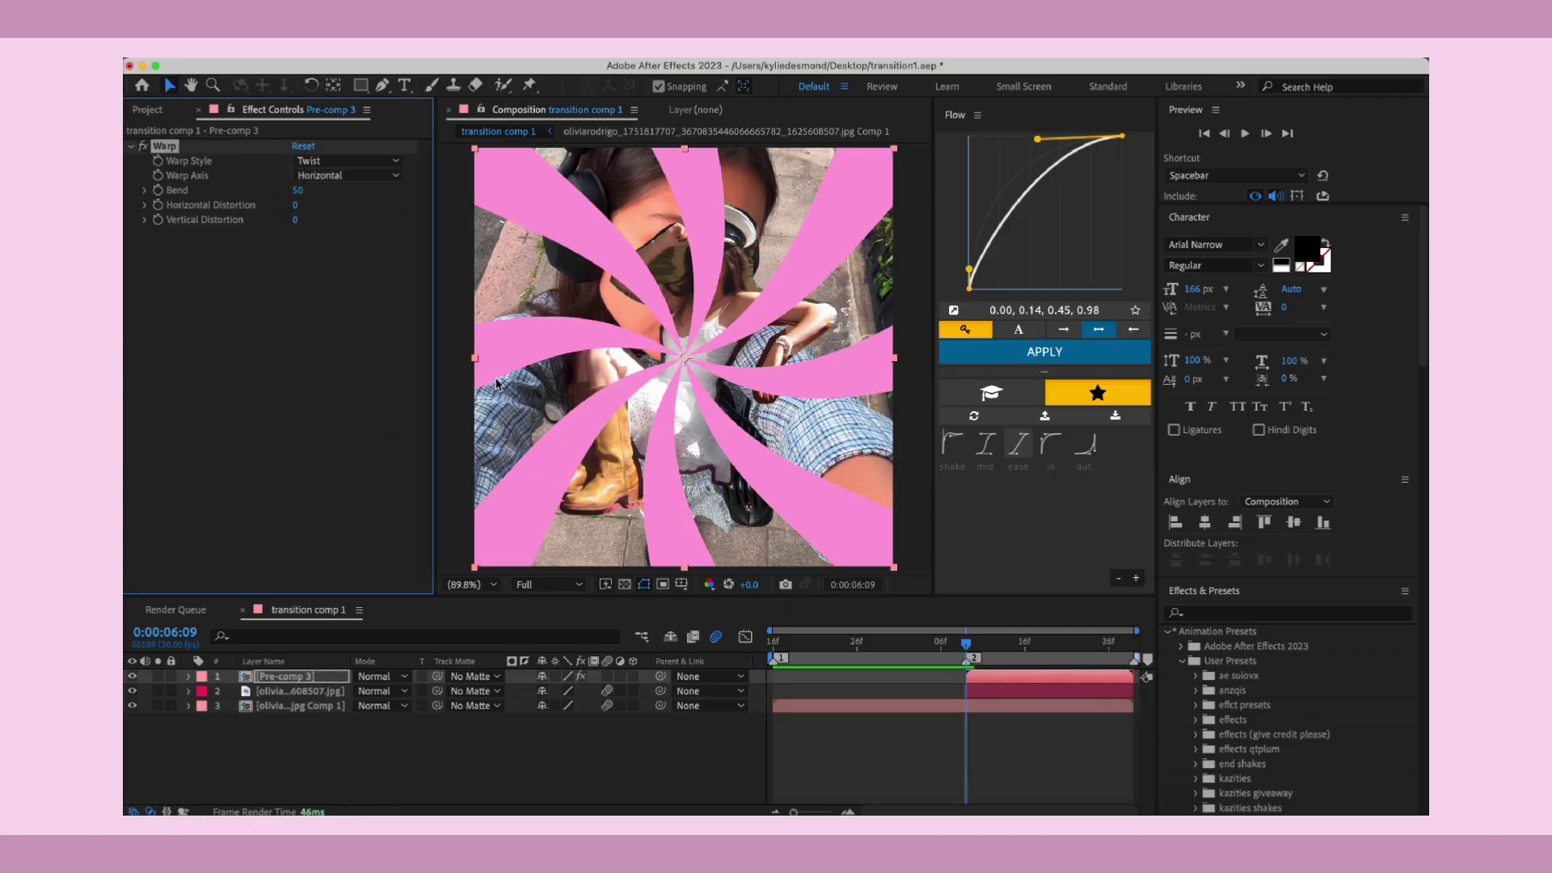
mouse_move(298, 191)
mouse_down()
mouse_move(285, 190)
mouse_move(306, 191)
mouse_move(292, 215)
mouse_up()
click(300, 192)
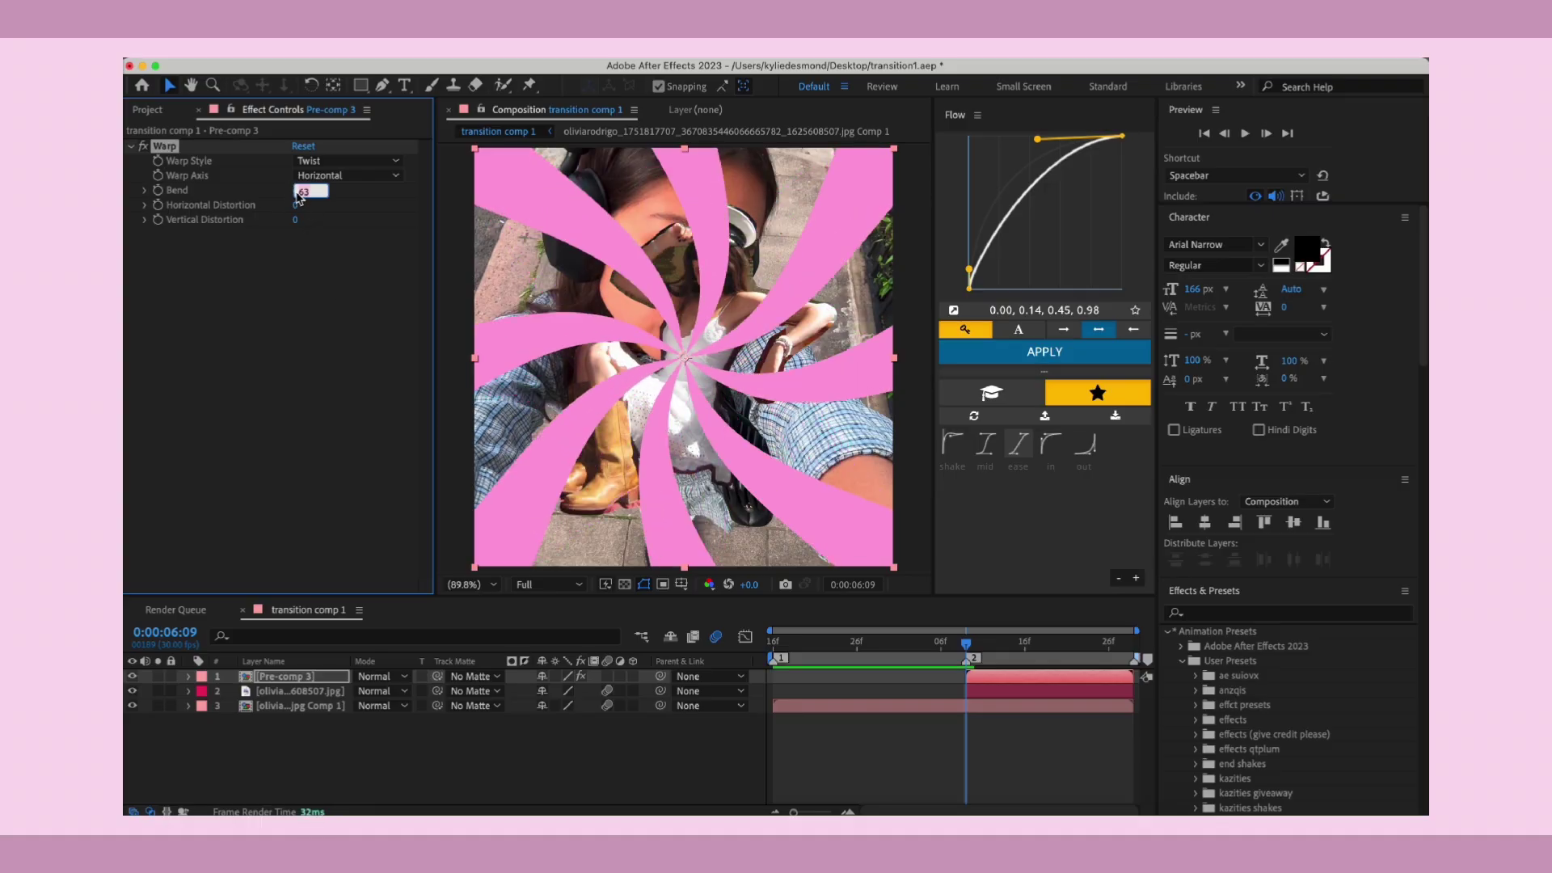
key(Return)
- Place the sunburst pre-comp below the woman cutout layer and apply Drop Shadow to the cutout
drag(323, 678, 313, 702)
click(1089, 675)
key(ctrl+space)
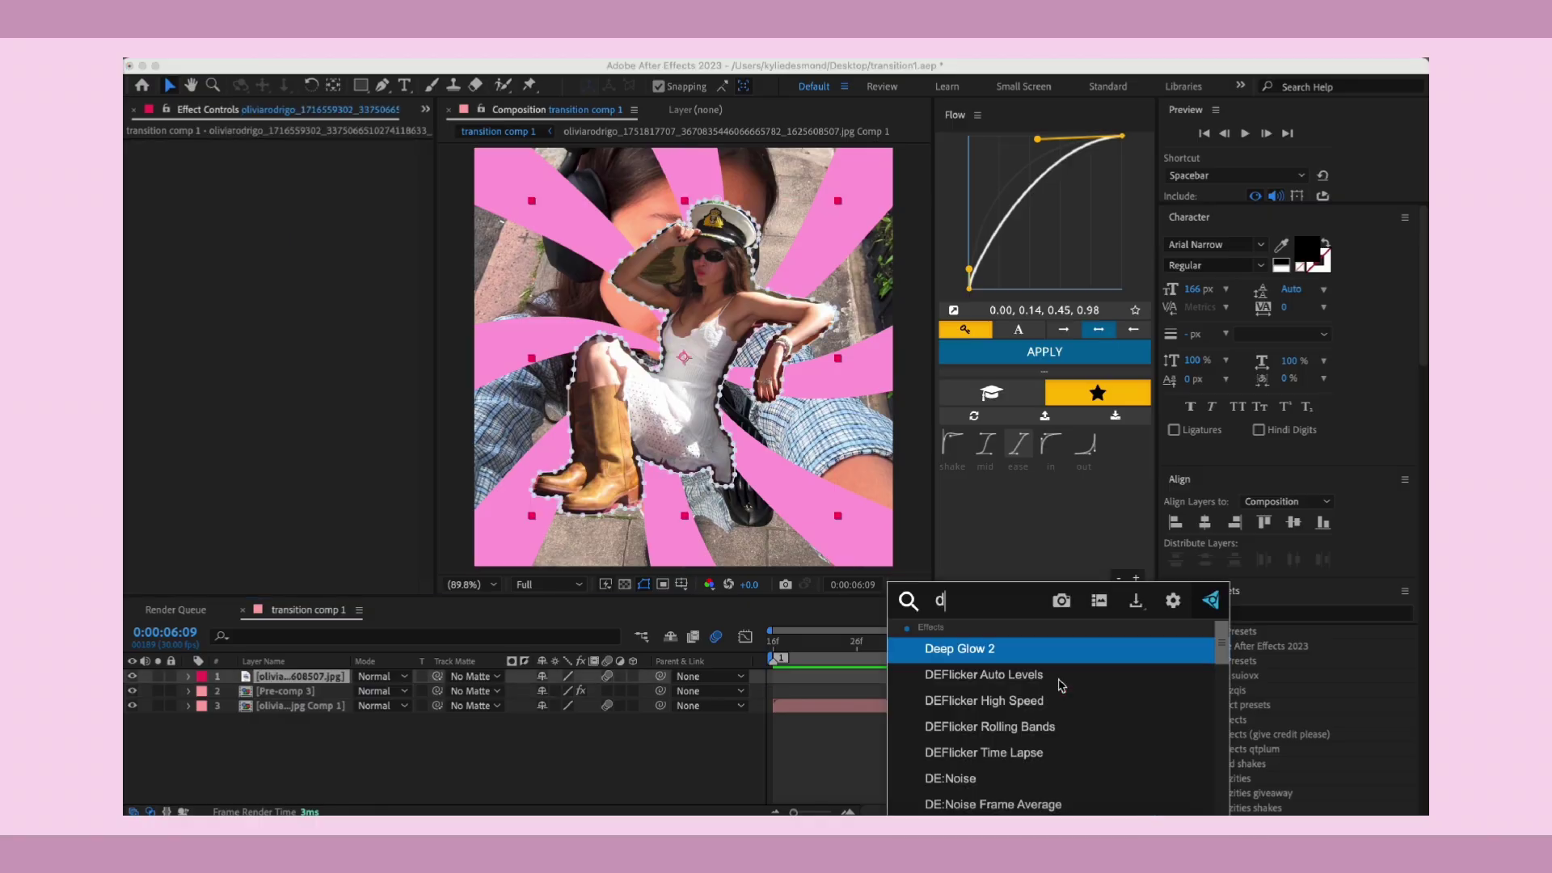
text(drop)
key(Return)
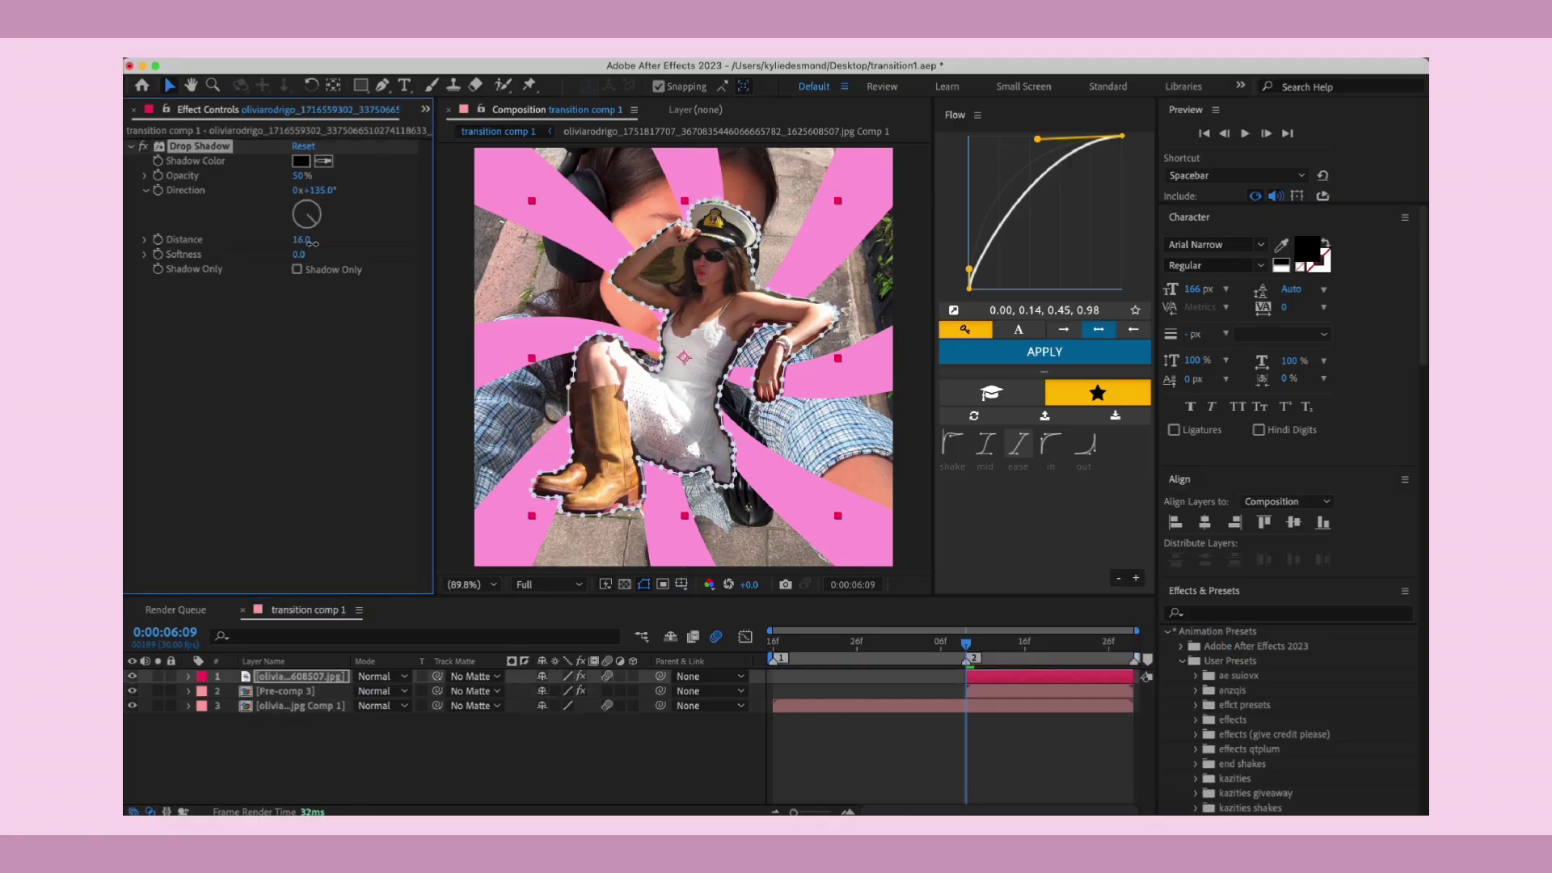
- Set the cutout's Drop Shadow Distance to 23 and Opacity to 38%
drag(298, 239, 321, 251)
click(1046, 775)
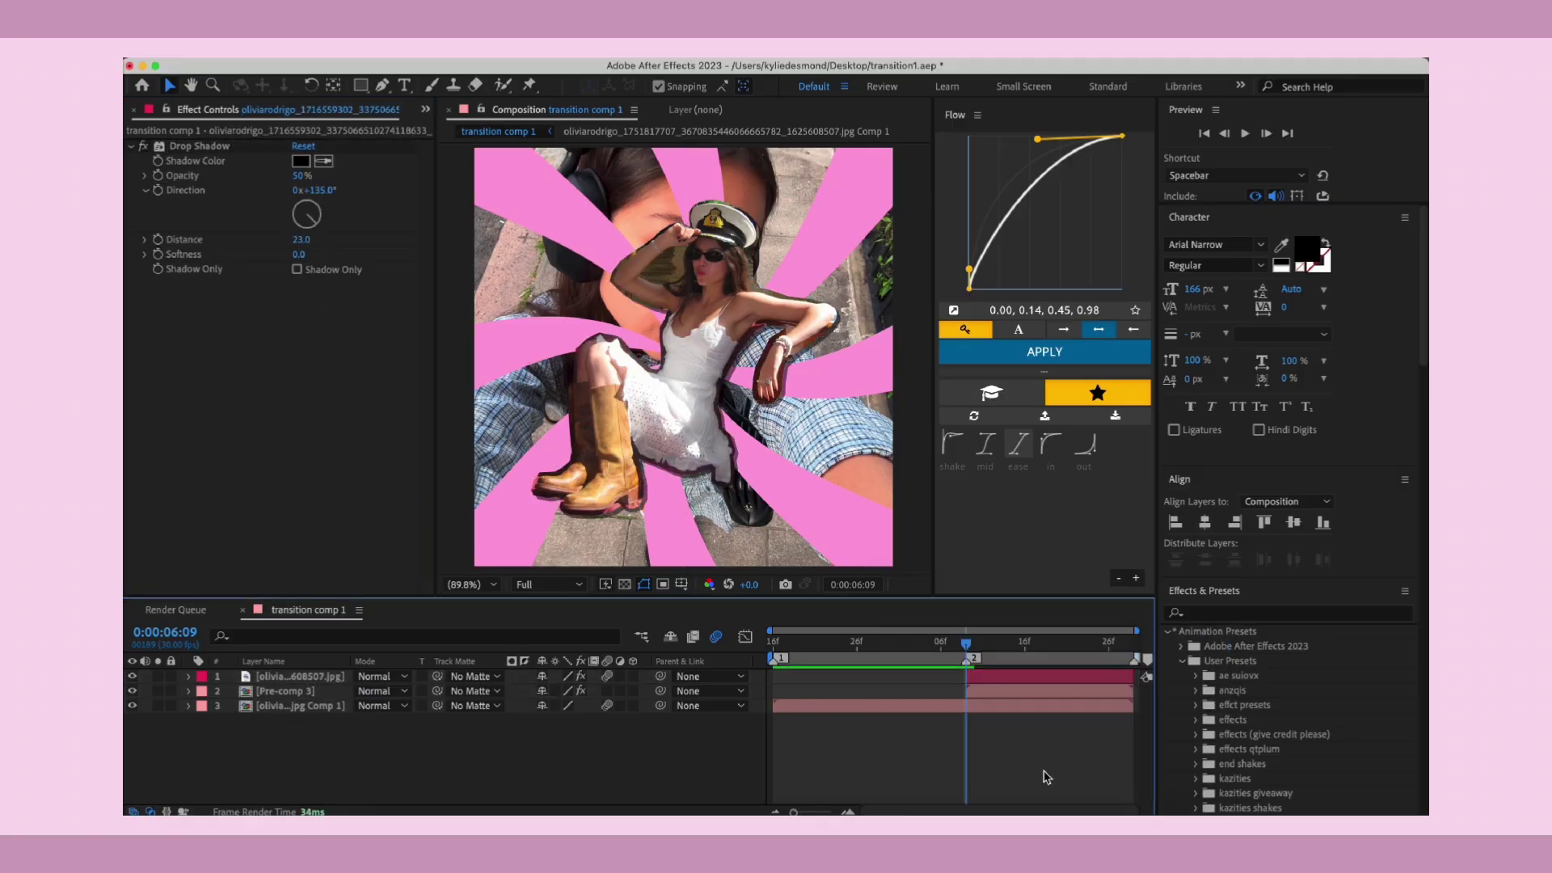
click(985, 678)
drag(297, 177, 279, 180)
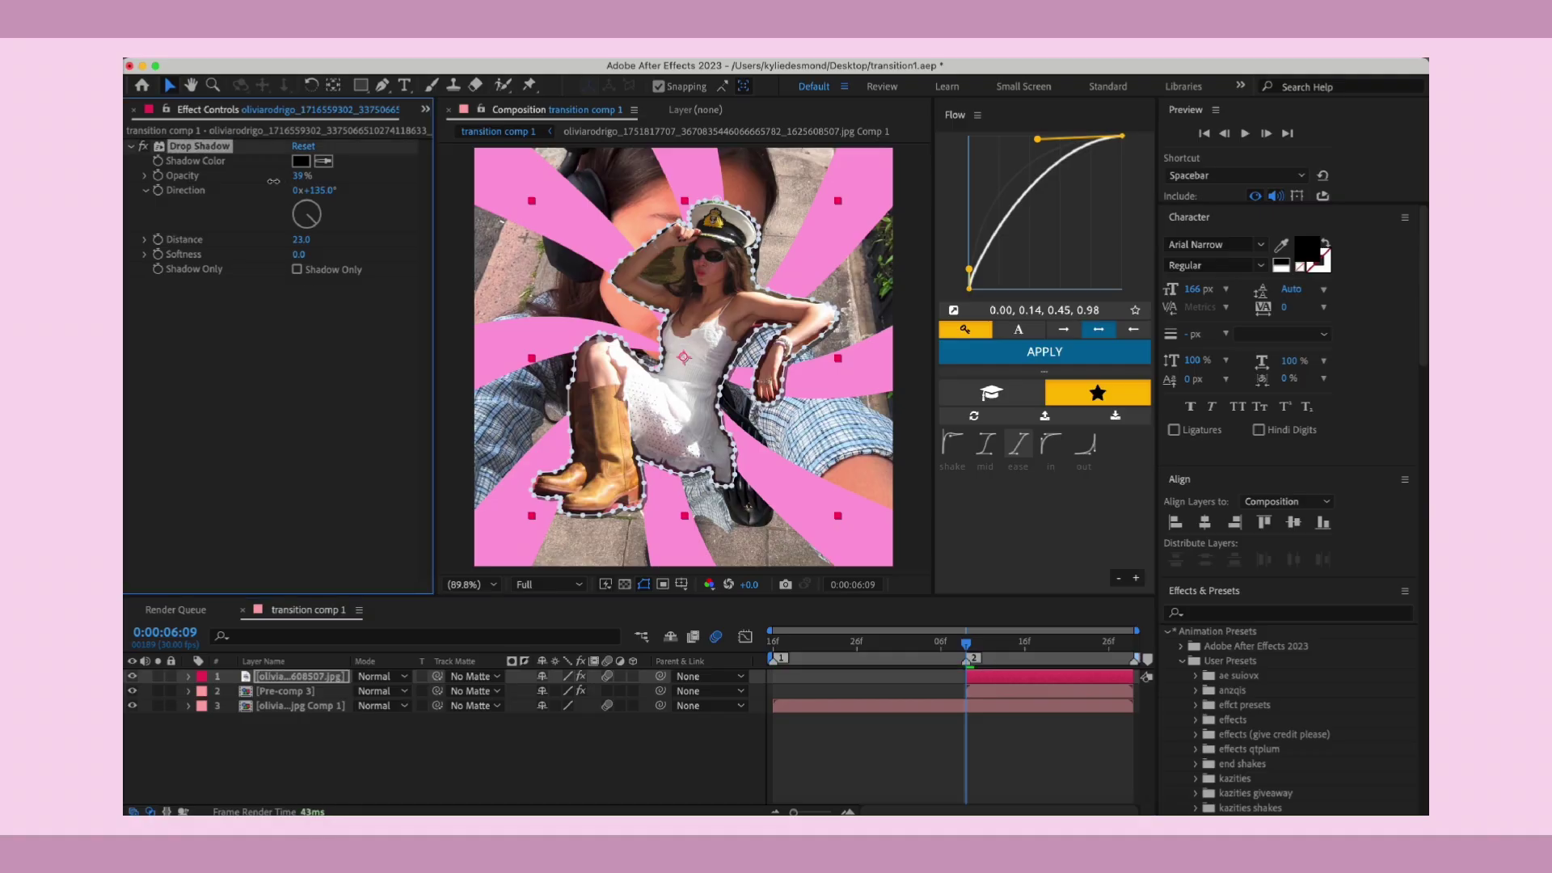
click(958, 741)
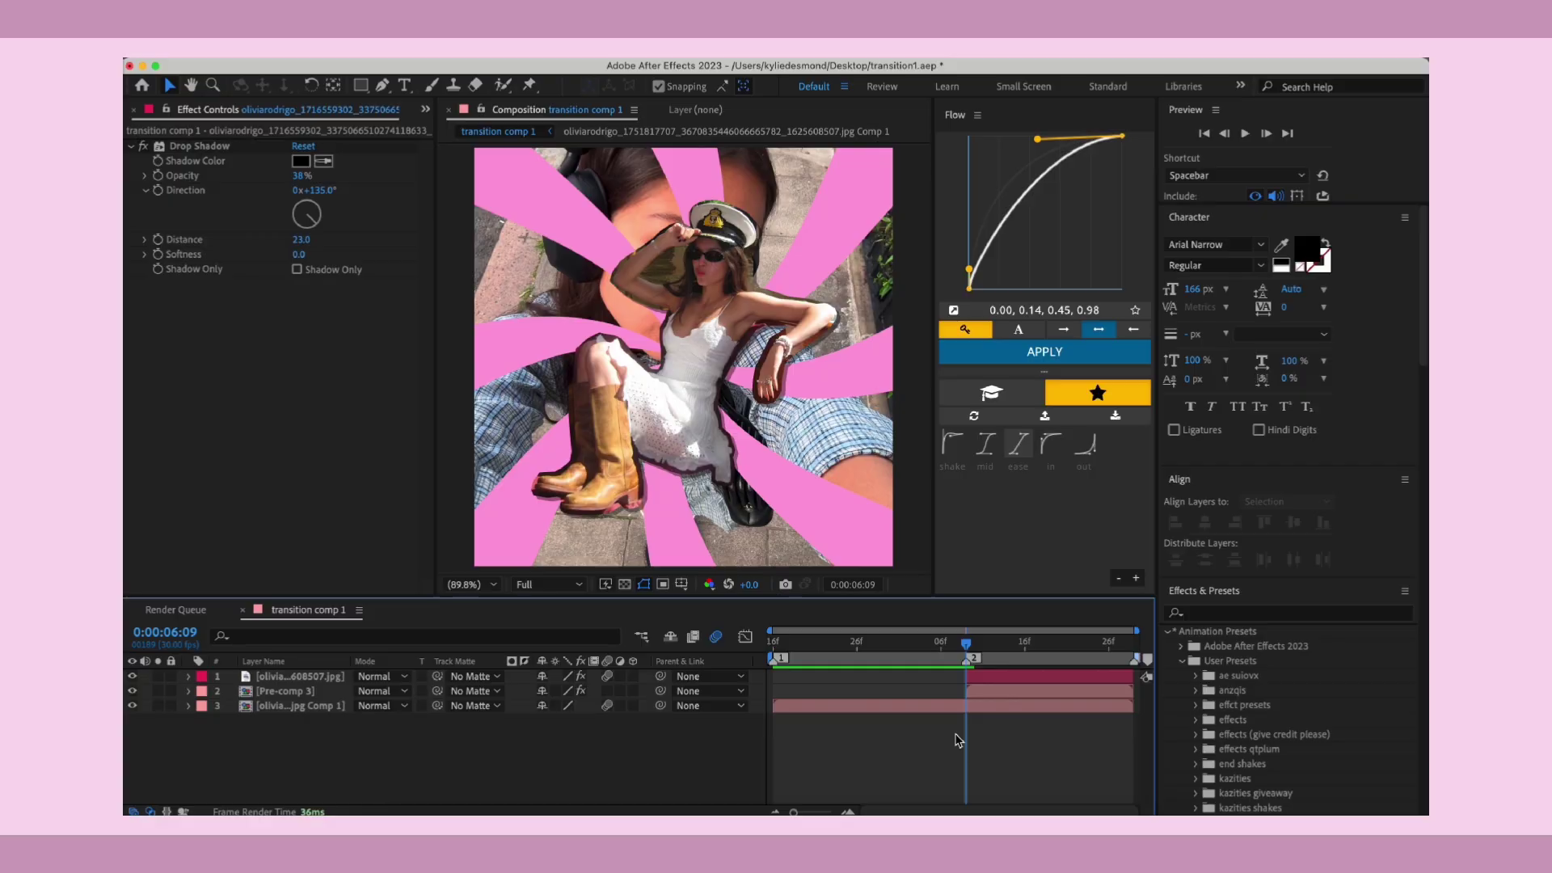
- Animate the cutout's scale from 24% at 0:00:06:09 up to 57% at the layer's end
click(1012, 676)
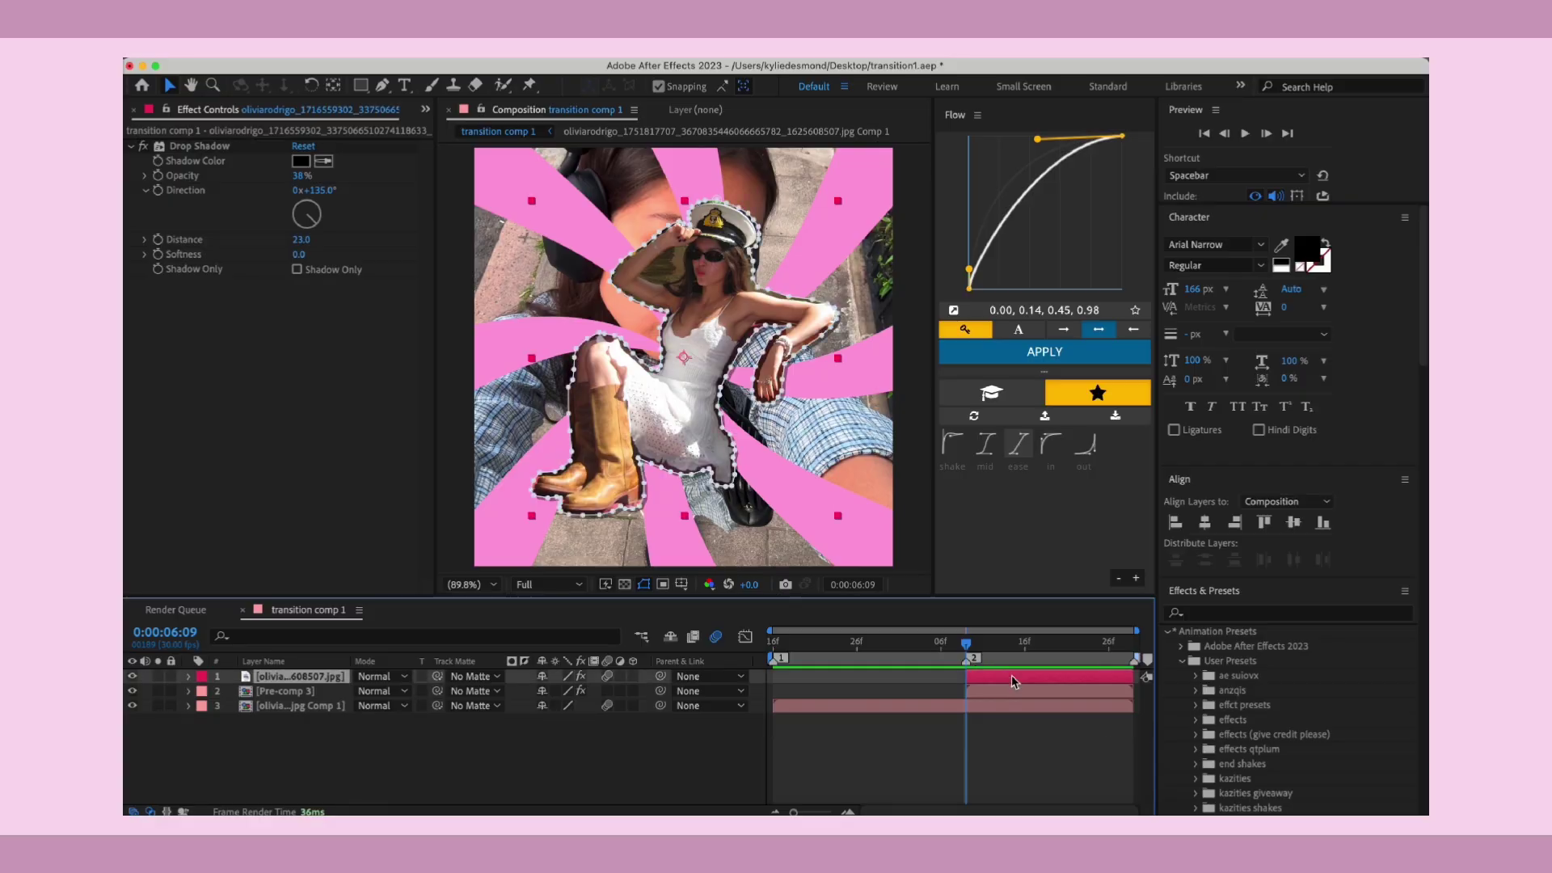
key(s)
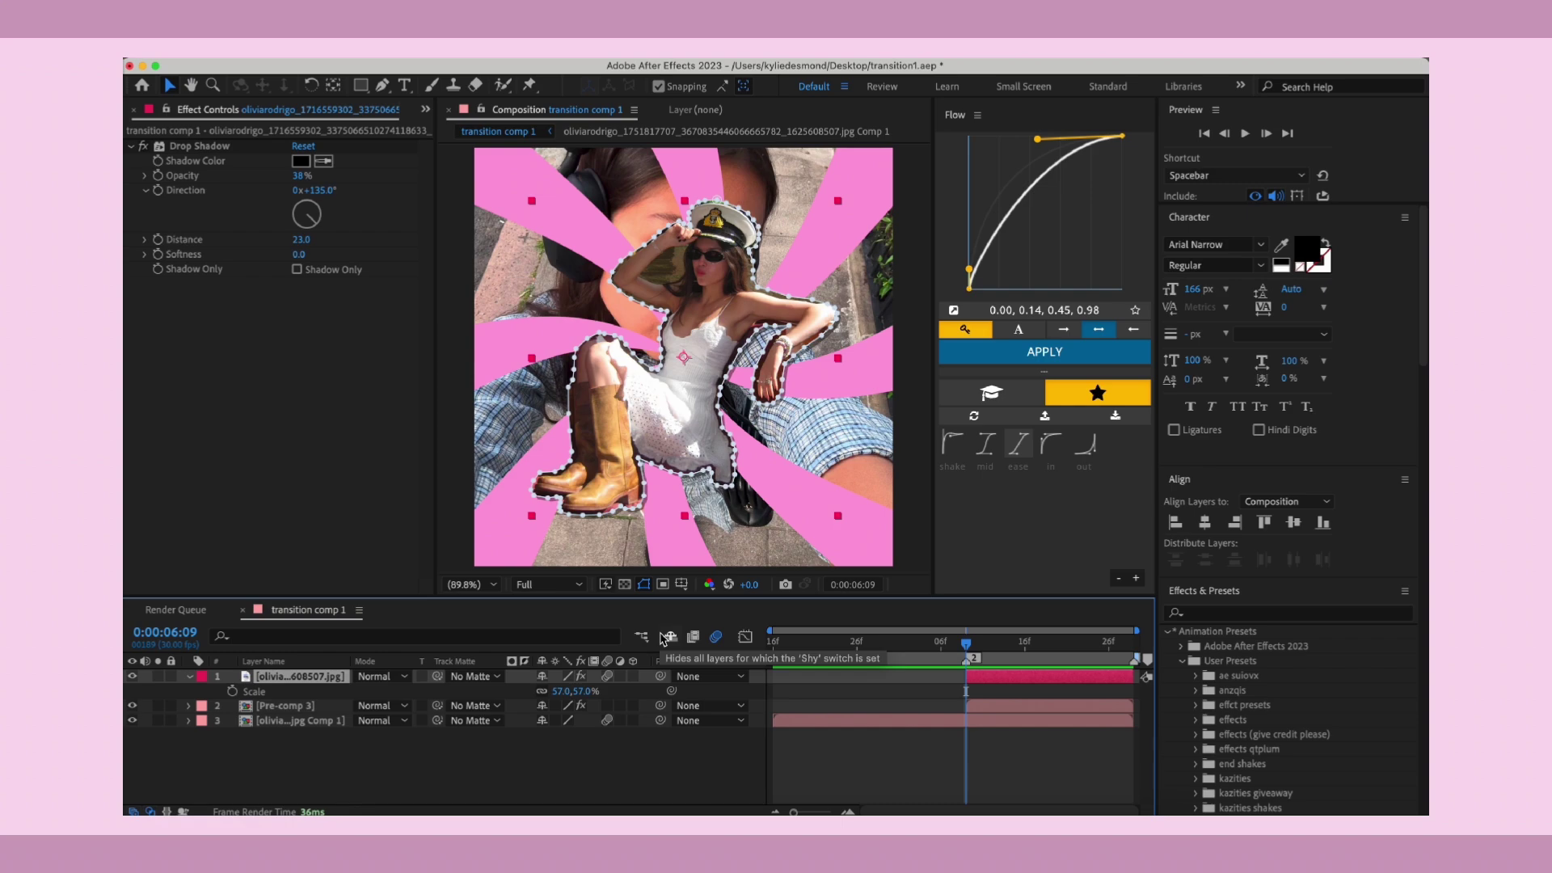
click(233, 692)
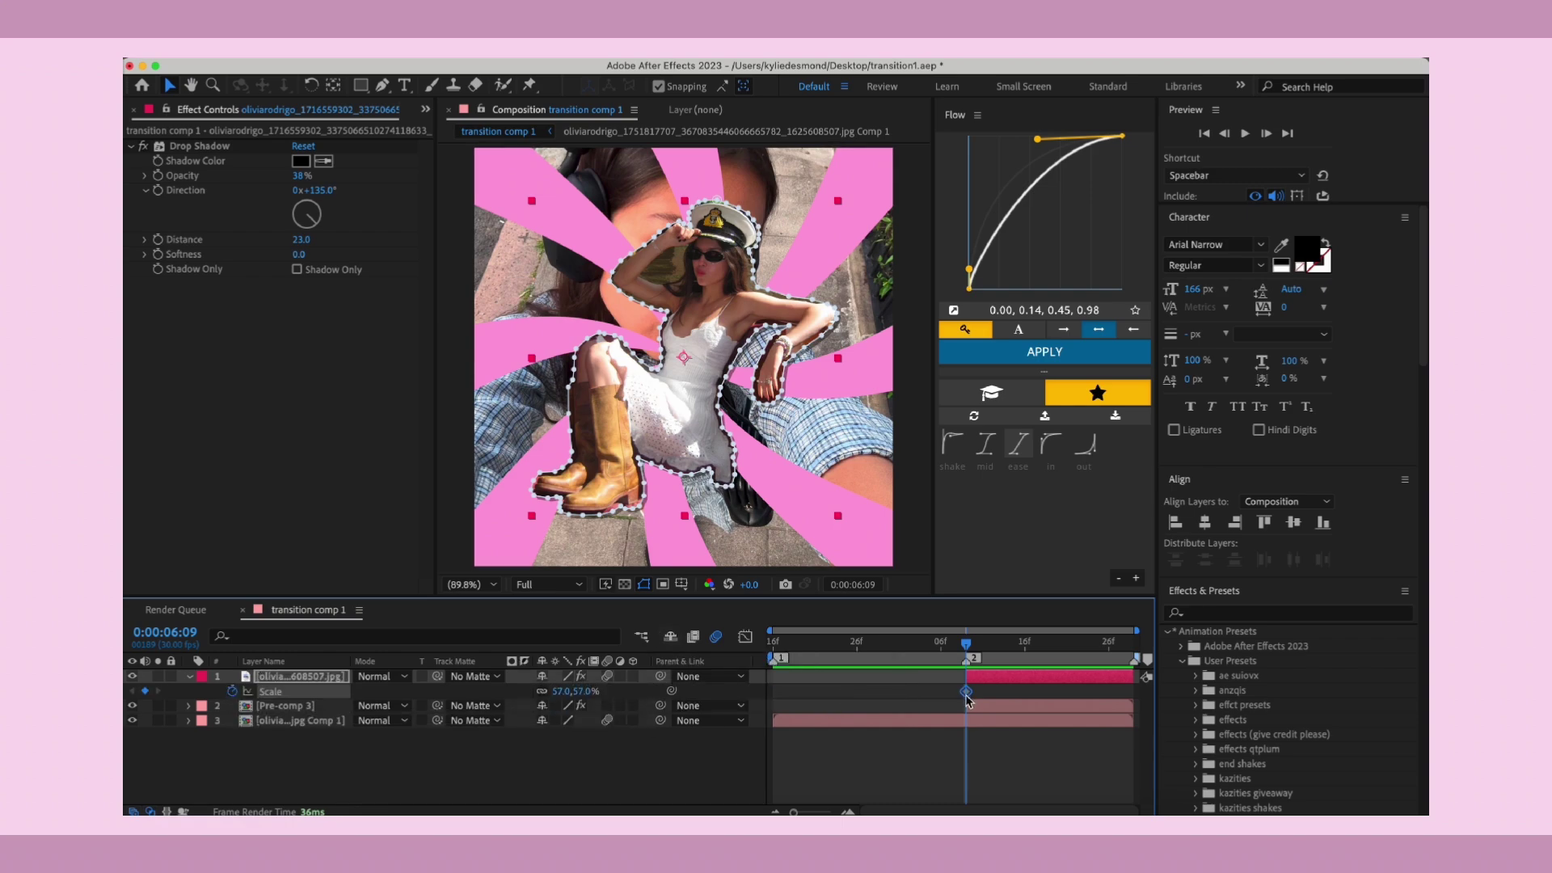
drag(966, 692, 1134, 692)
drag(578, 692, 1152, 705)
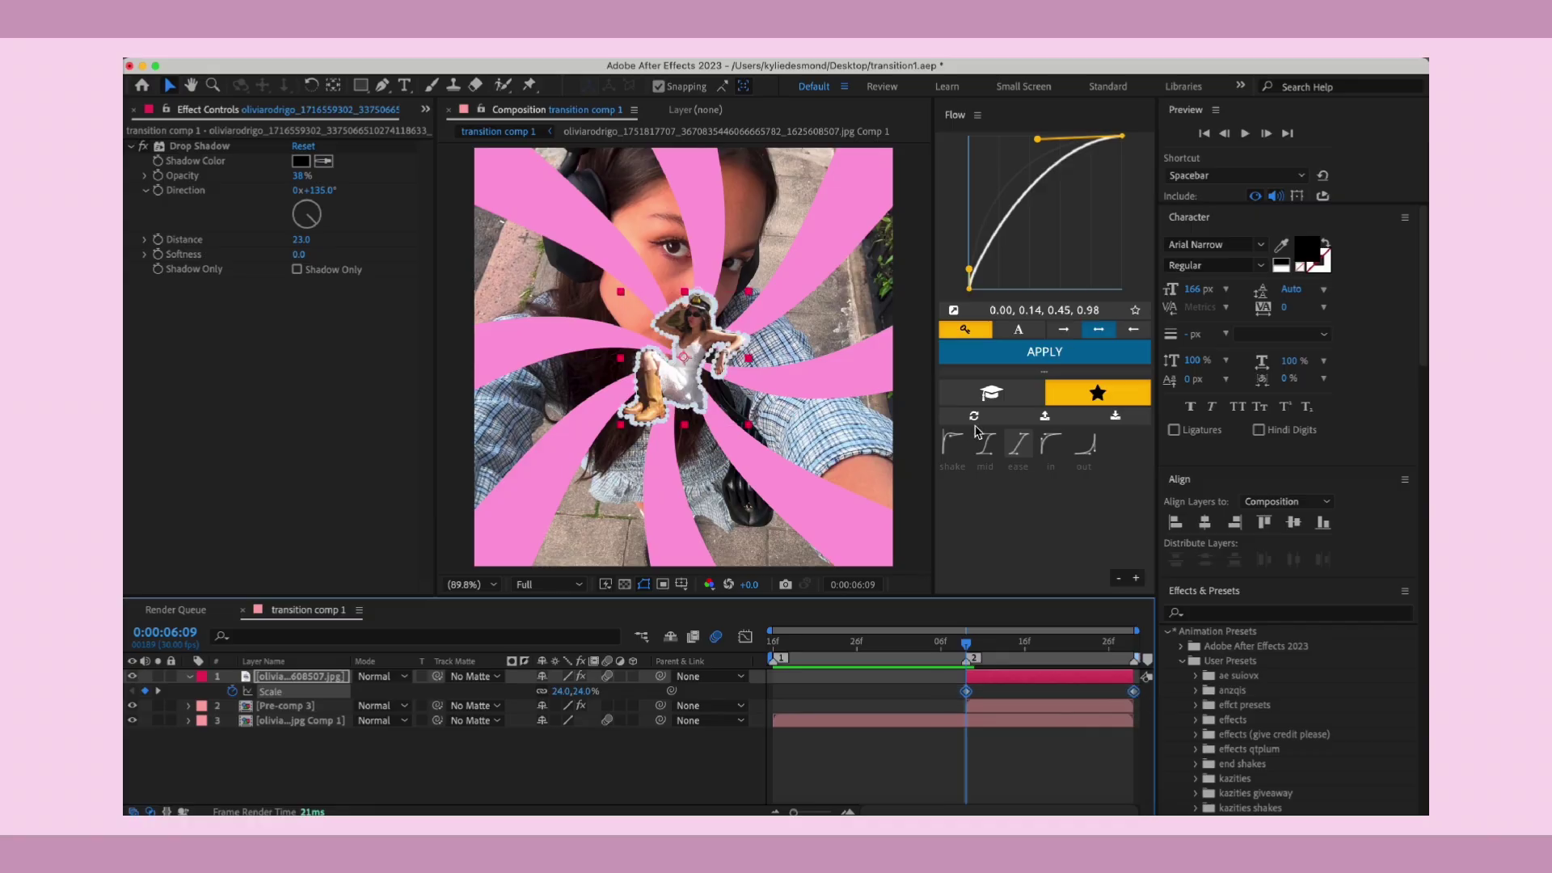
- Apply Easy Ease to both scale keyframes of the cutout
right_click(966, 693)
mouse_move(1043, 807)
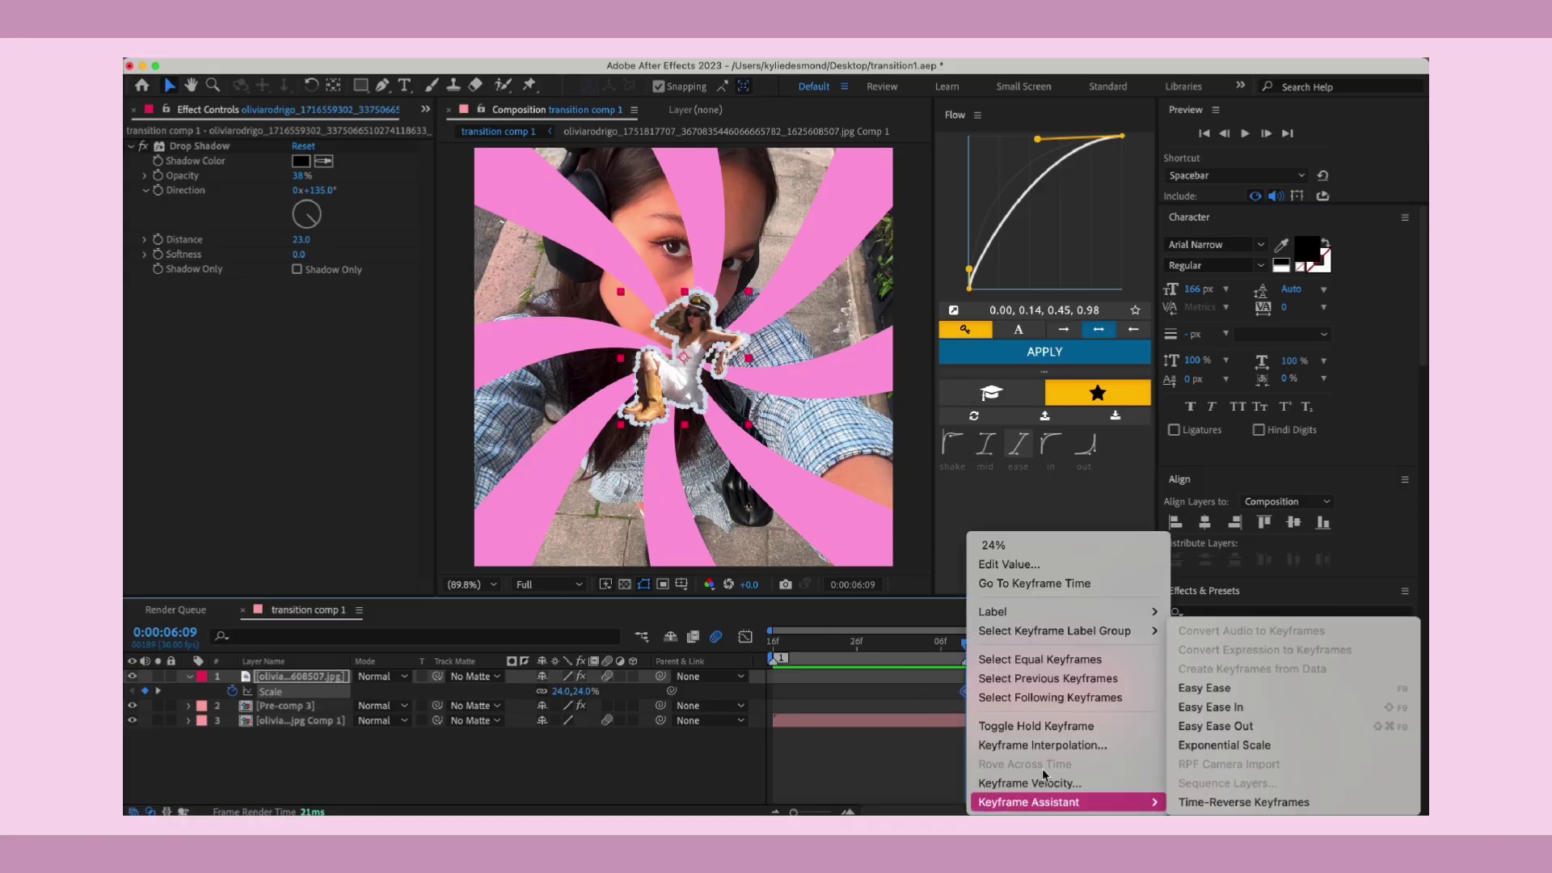
click(1220, 686)
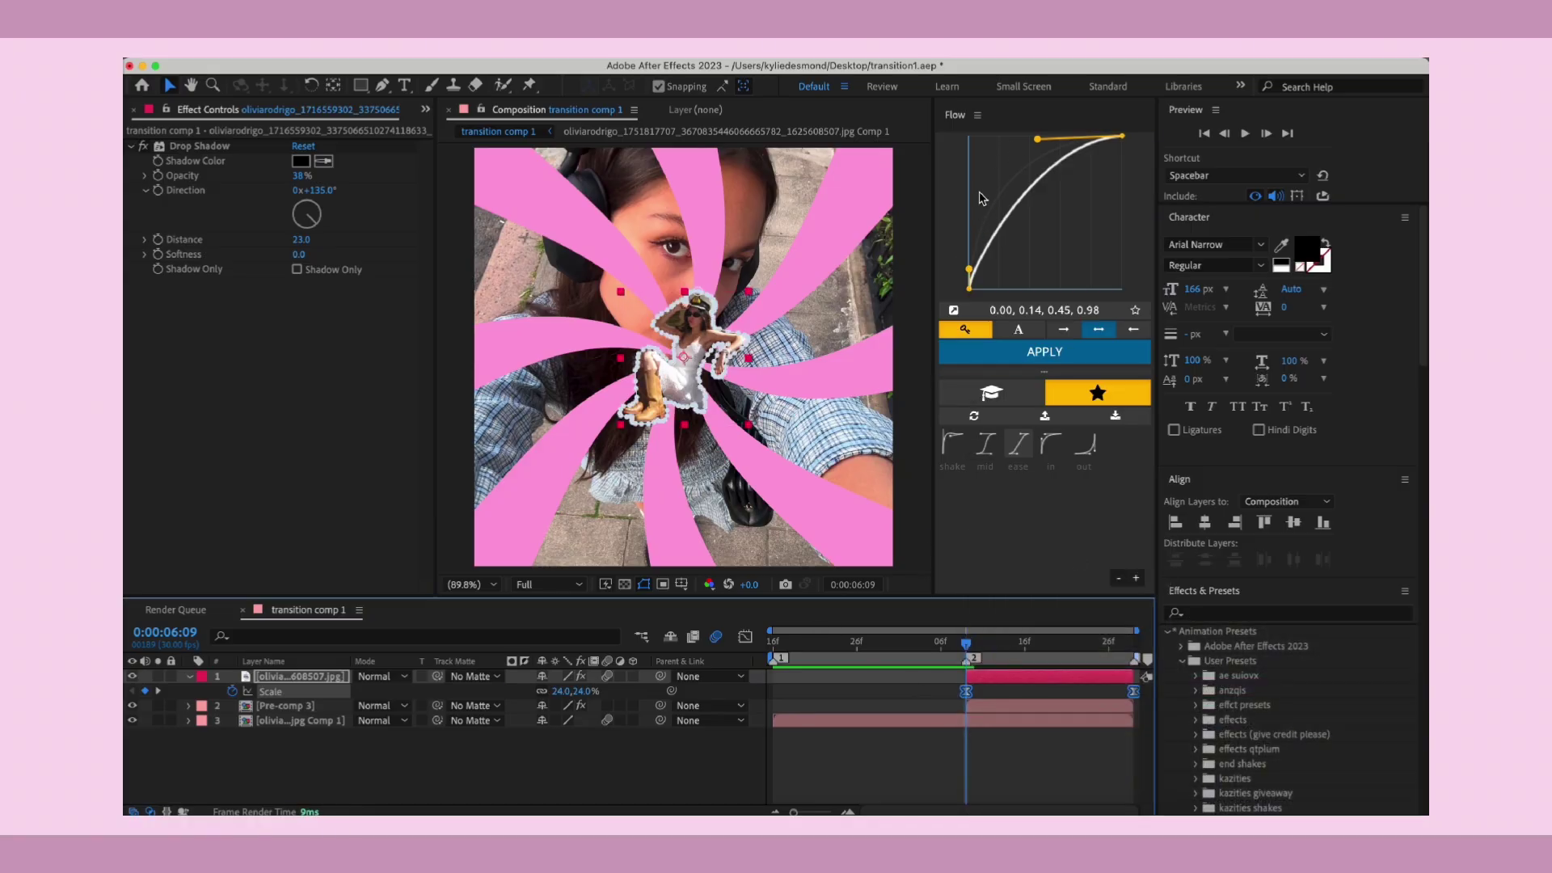
- Apply a Flow curve of 0.00, 0.76, 0.03, 1.19 to the cutout's scale keyframes and preview the animation
click(1051, 443)
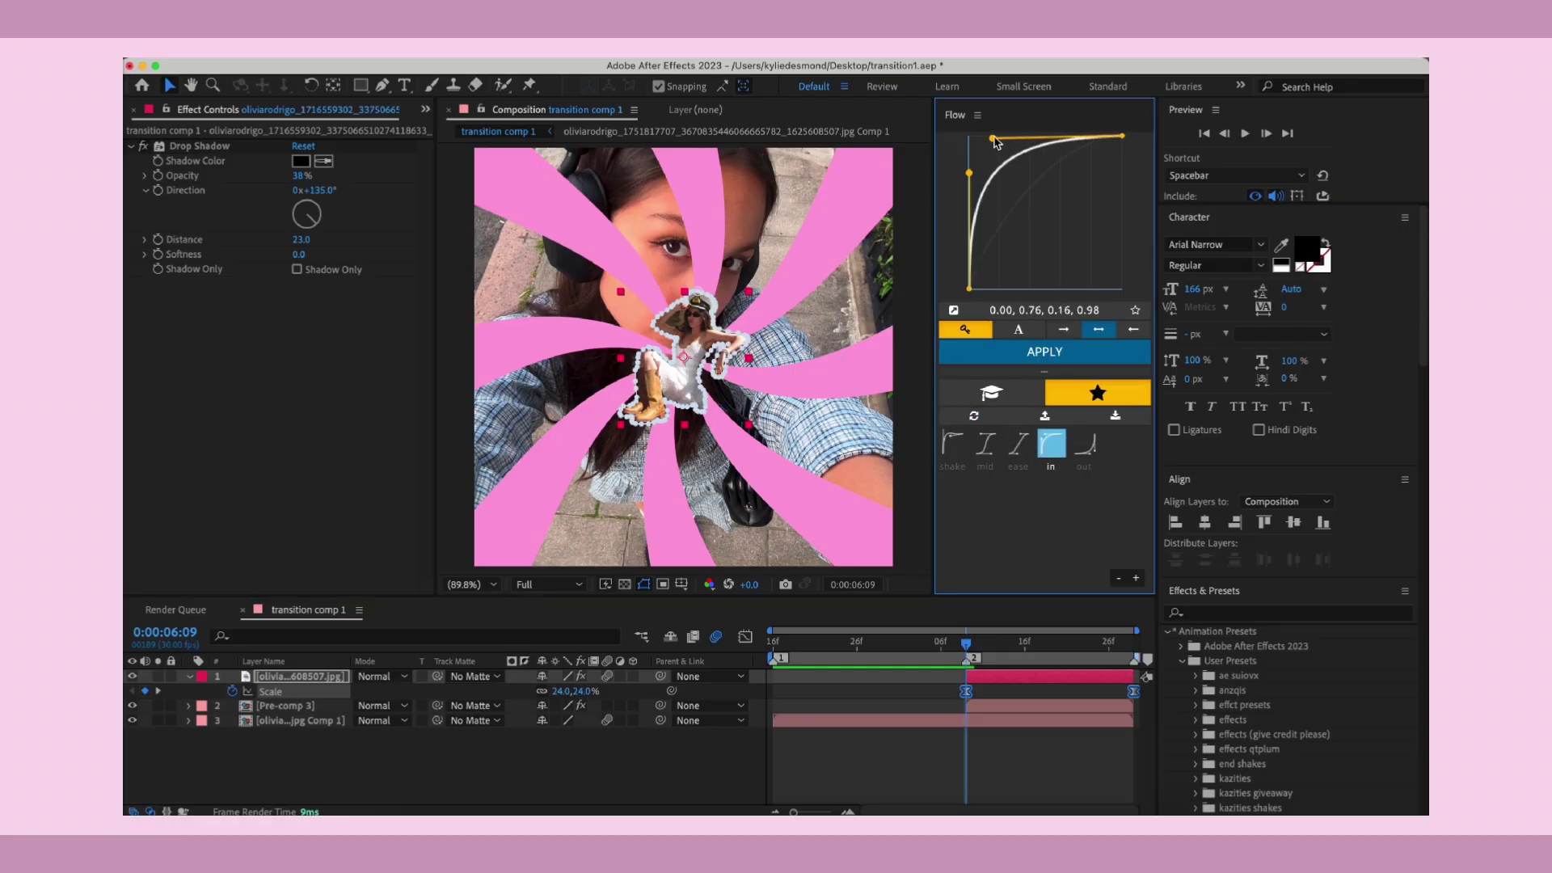
drag(992, 140, 975, 107)
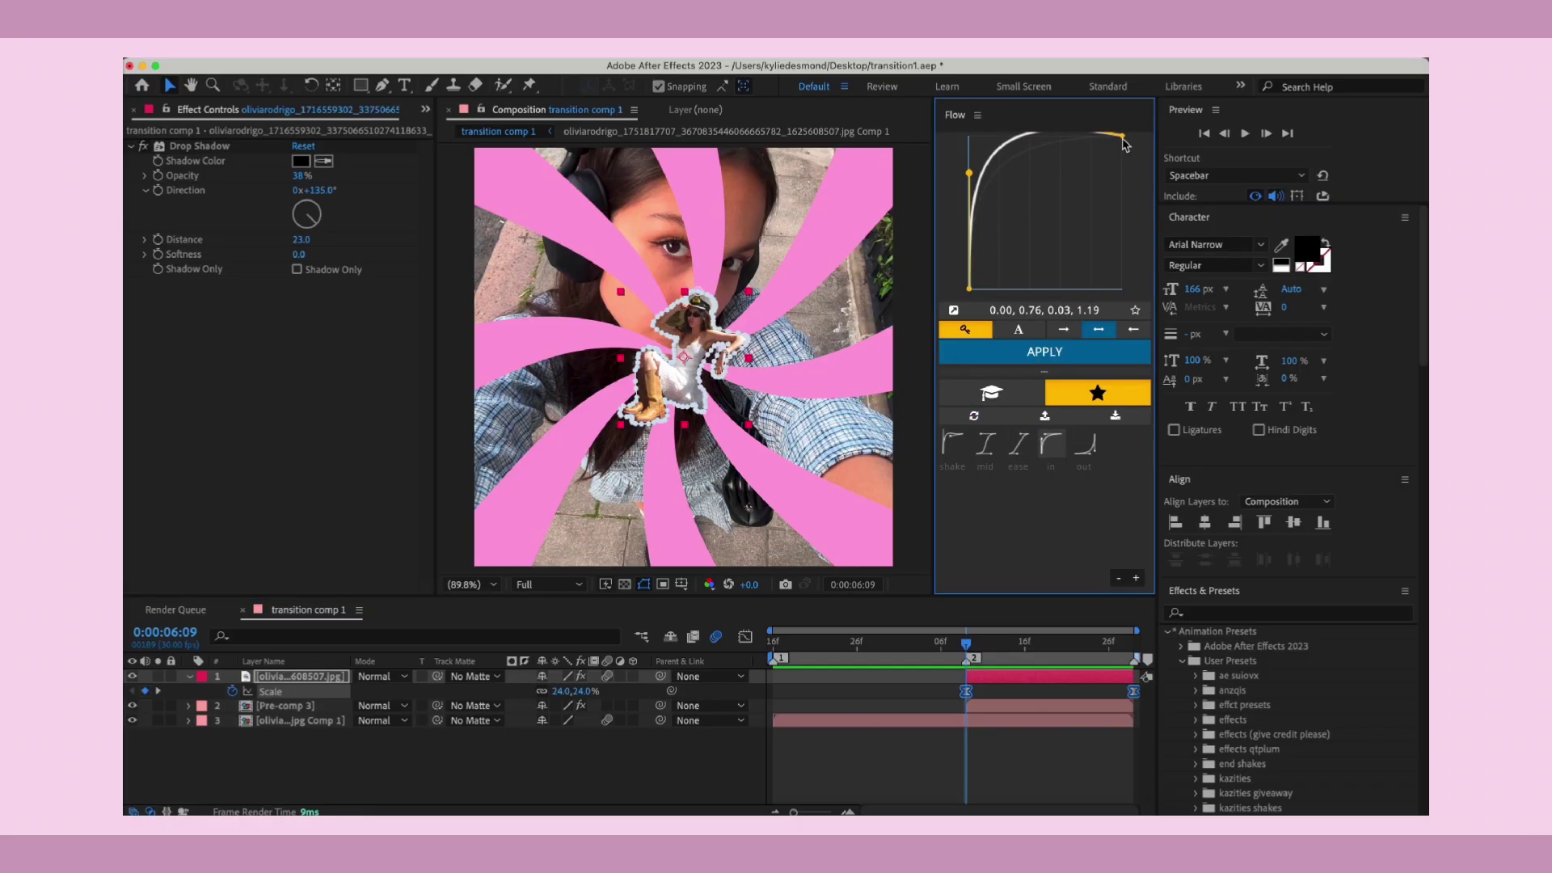
click(1045, 352)
key(space)
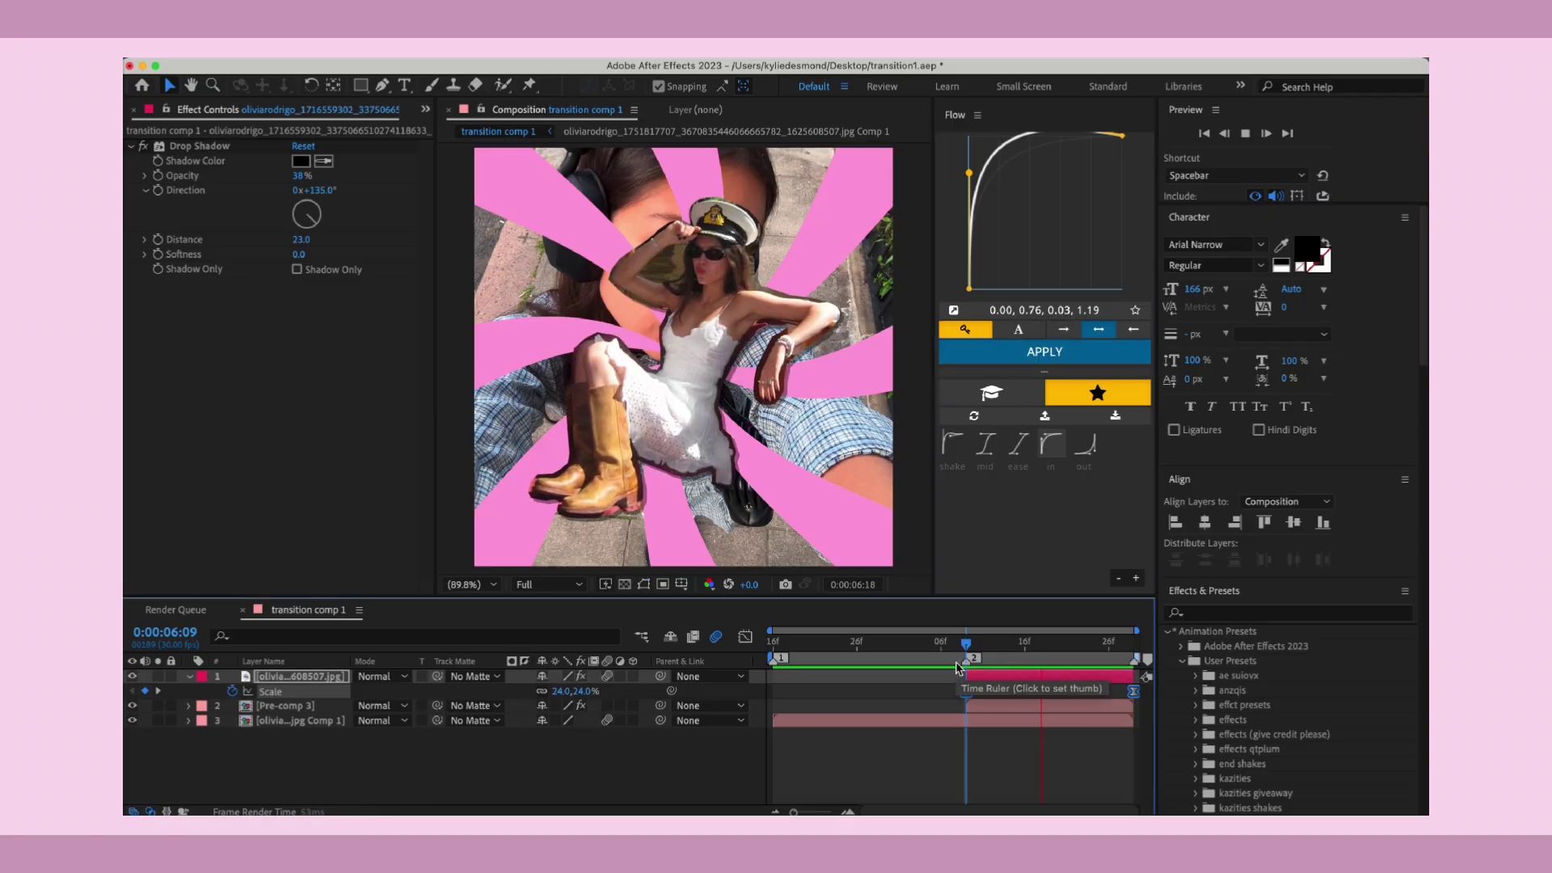
key(space)
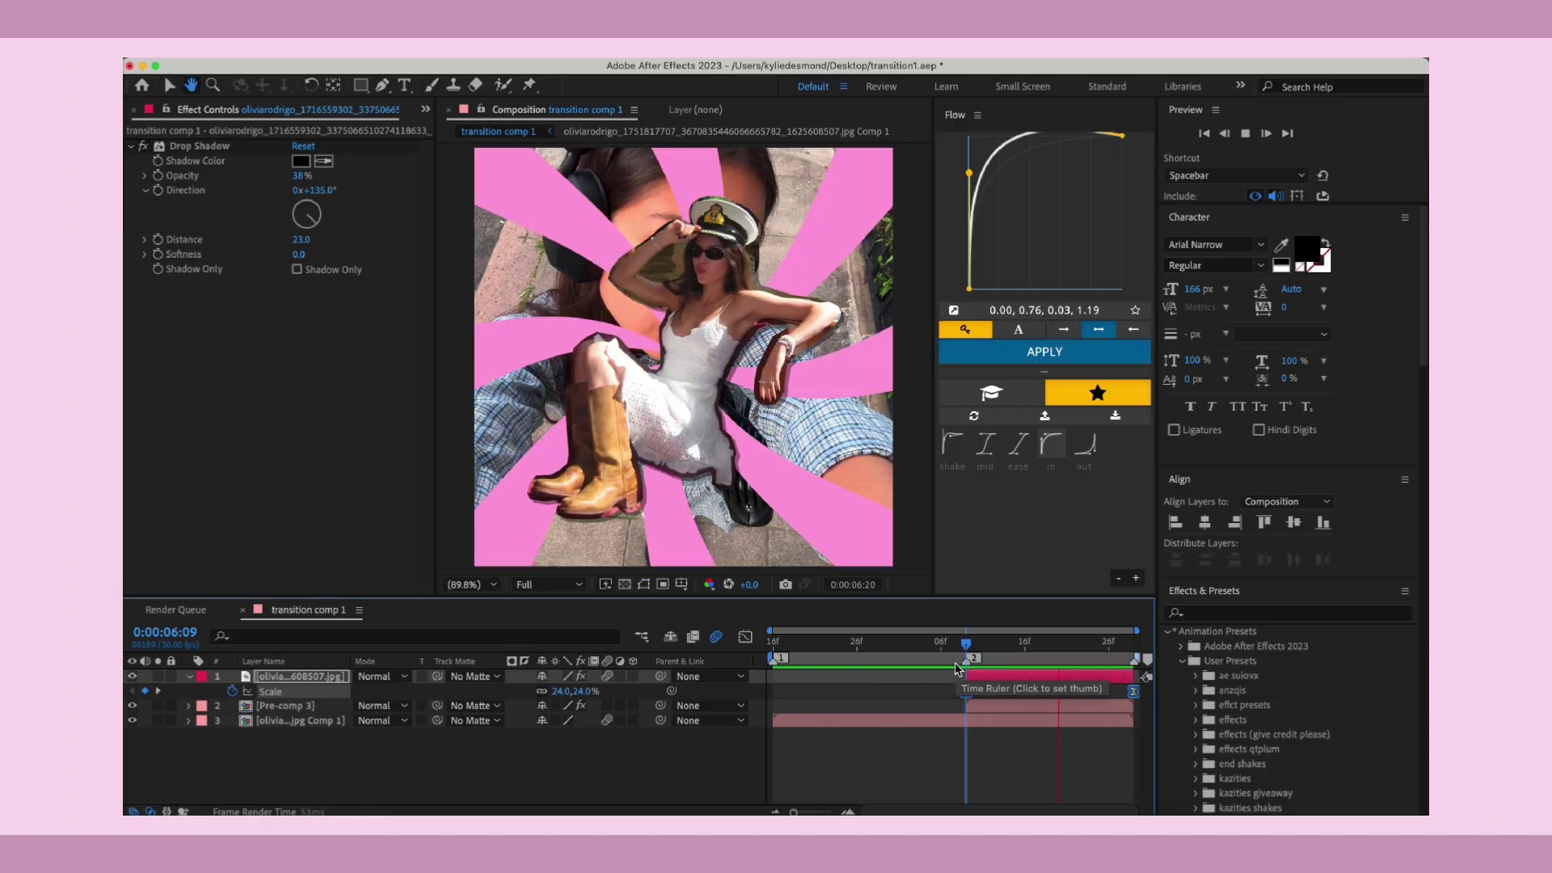
key(space)
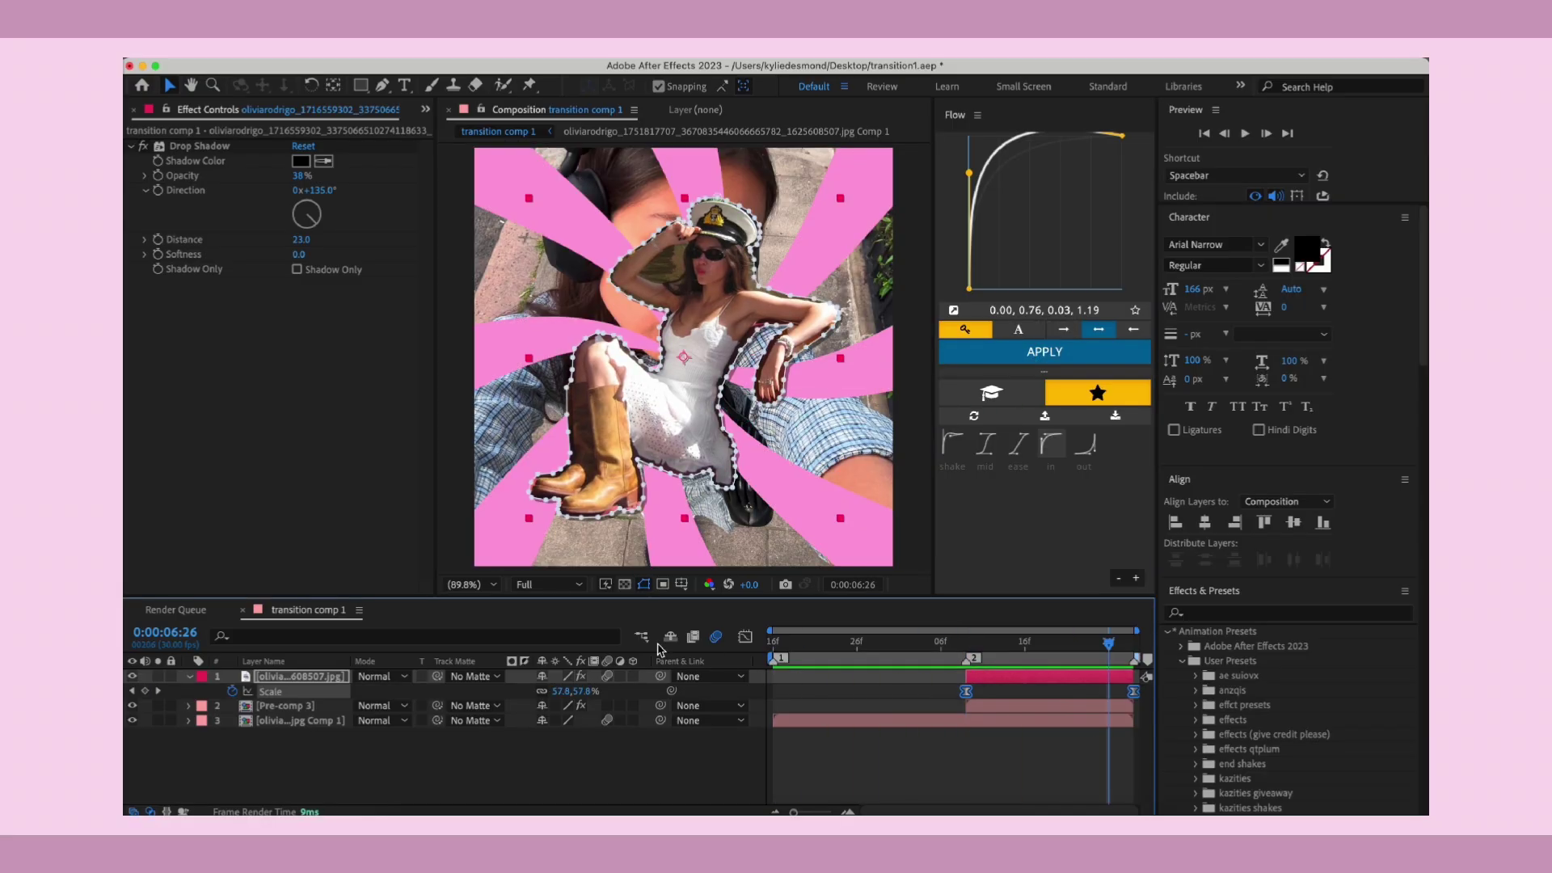
- Add a 100% scale keyframe to the background selfie layer at 0:00:05:16
key(Home)
click(819, 720)
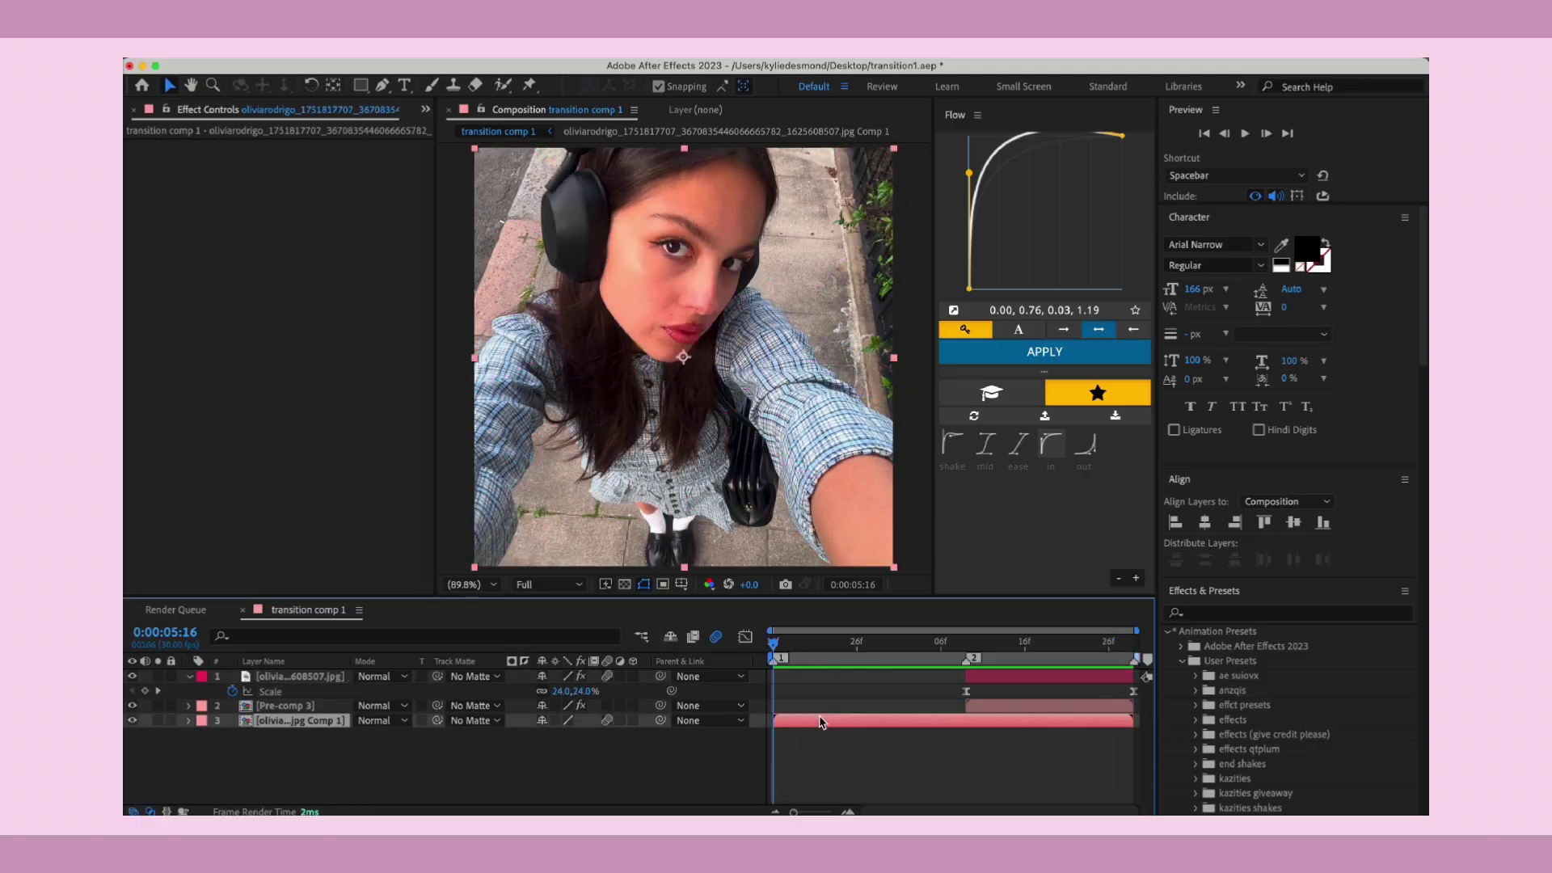
key(s)
click(232, 735)
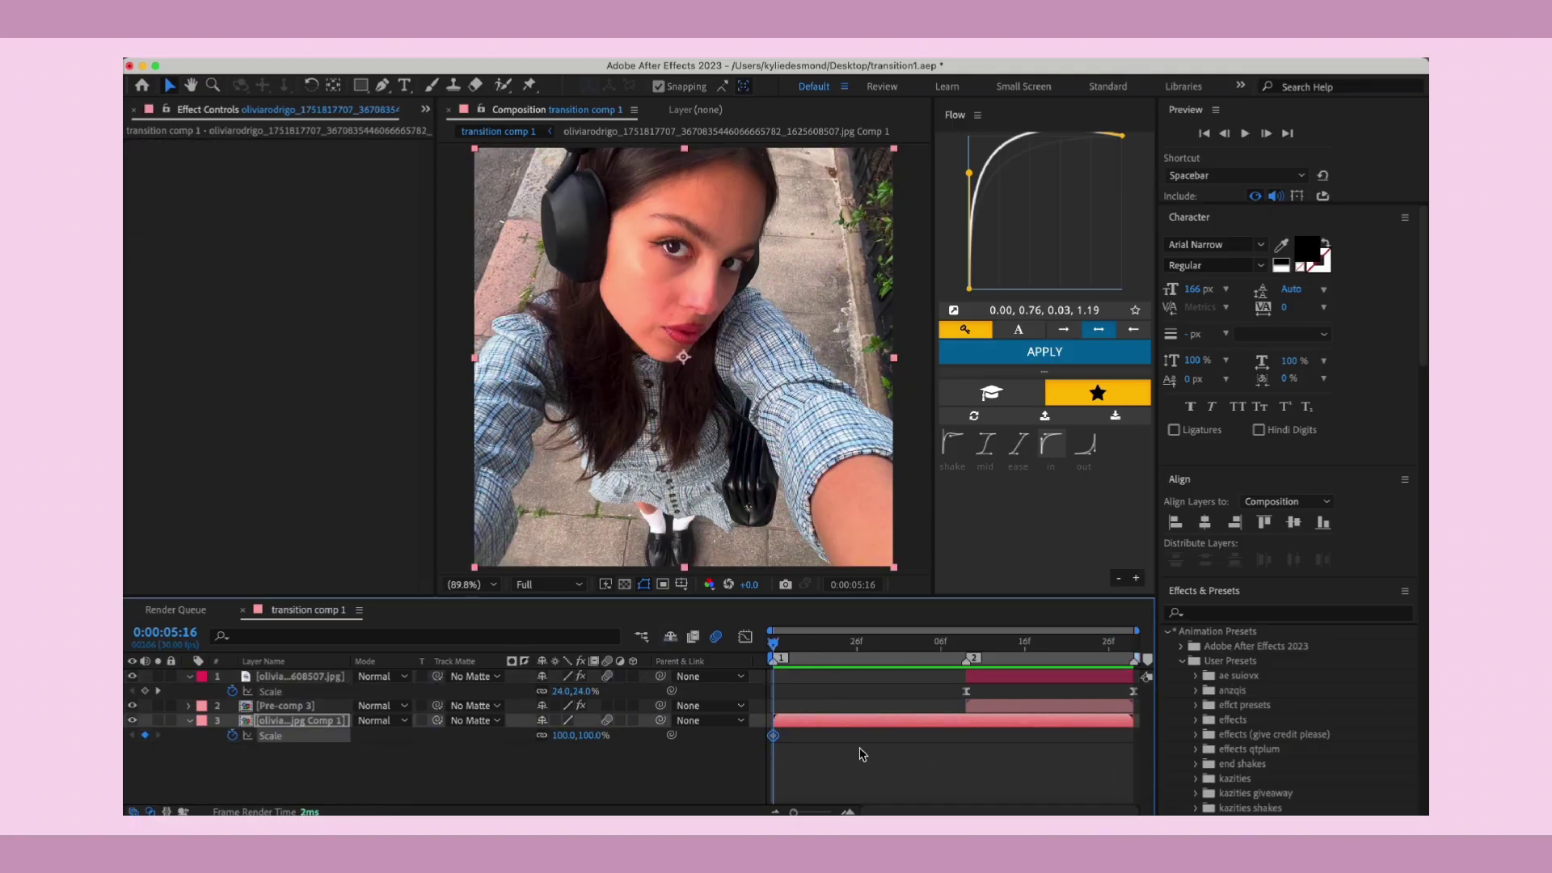
- Move the selfie layer's 100% scale keyframe to 0:00:06:16 and set its scale at 0:00:05:16 to 199%
drag(775, 736, 1024, 736)
mouse_move(774, 645)
mouse_down()
mouse_move(906, 643)
mouse_move(769, 640)
mouse_up()
drag(590, 735, 670, 734)
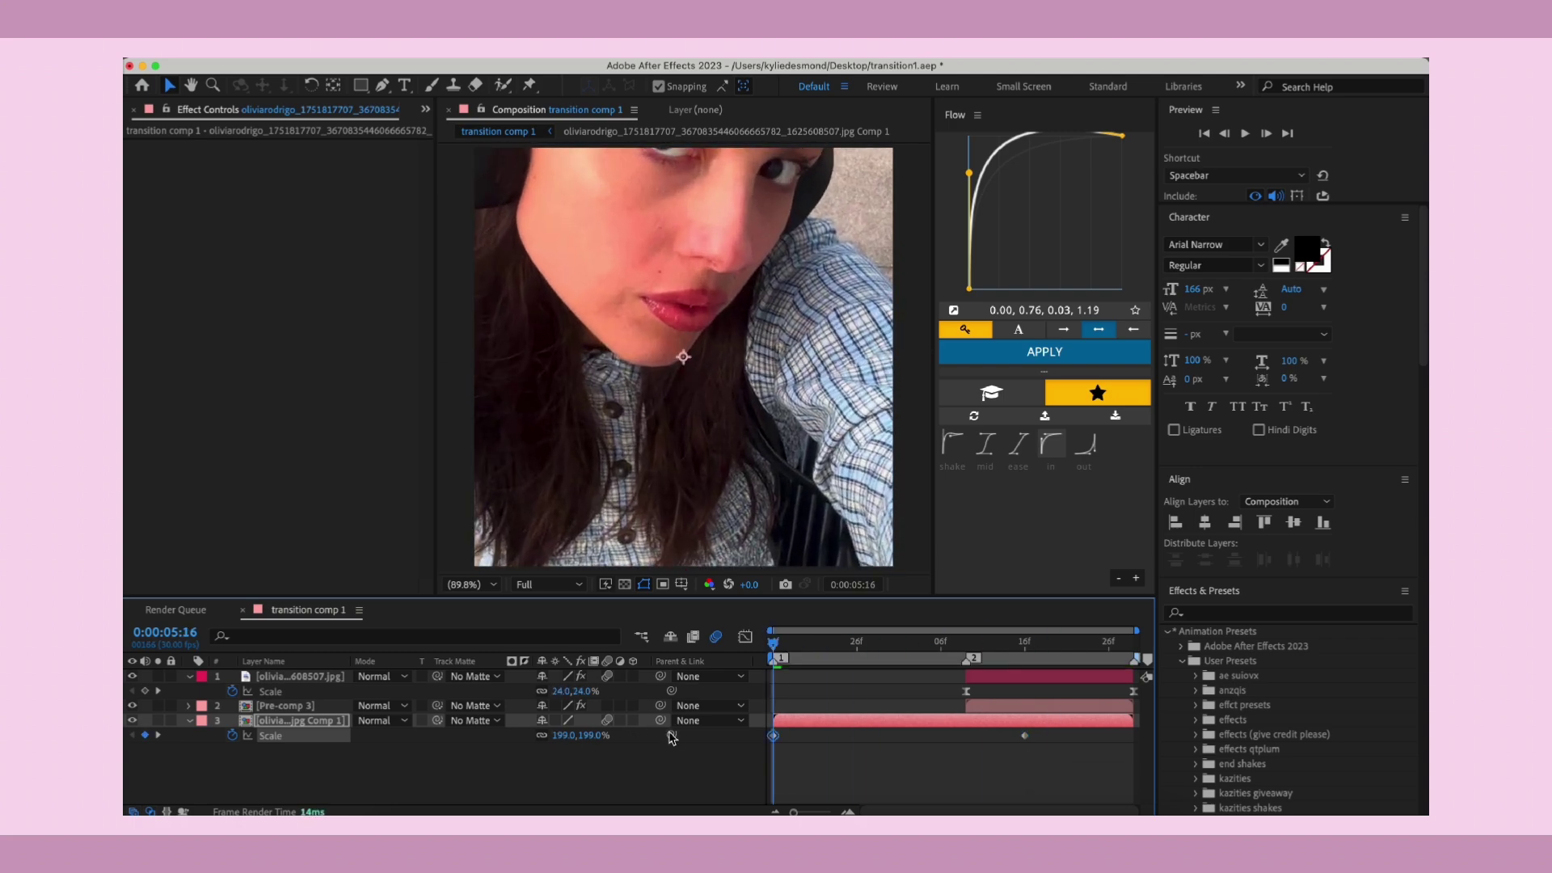
- Apply the Flow "in" preset to both scale keyframes of the selfie layer and preview the animation
drag(1065, 732, 1042, 739)
click(1052, 443)
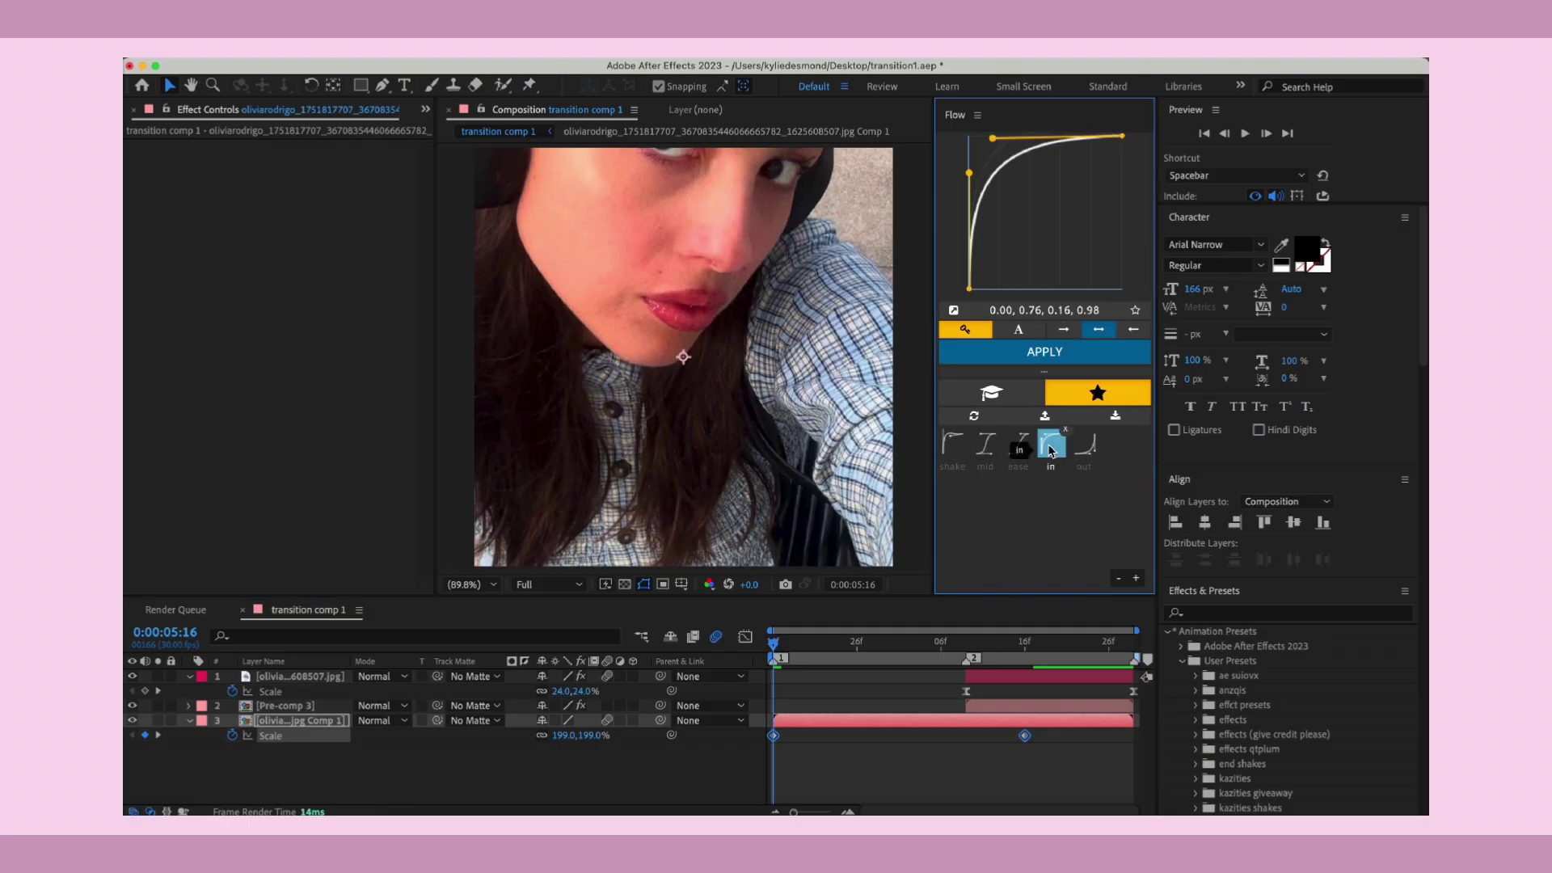
click(768, 781)
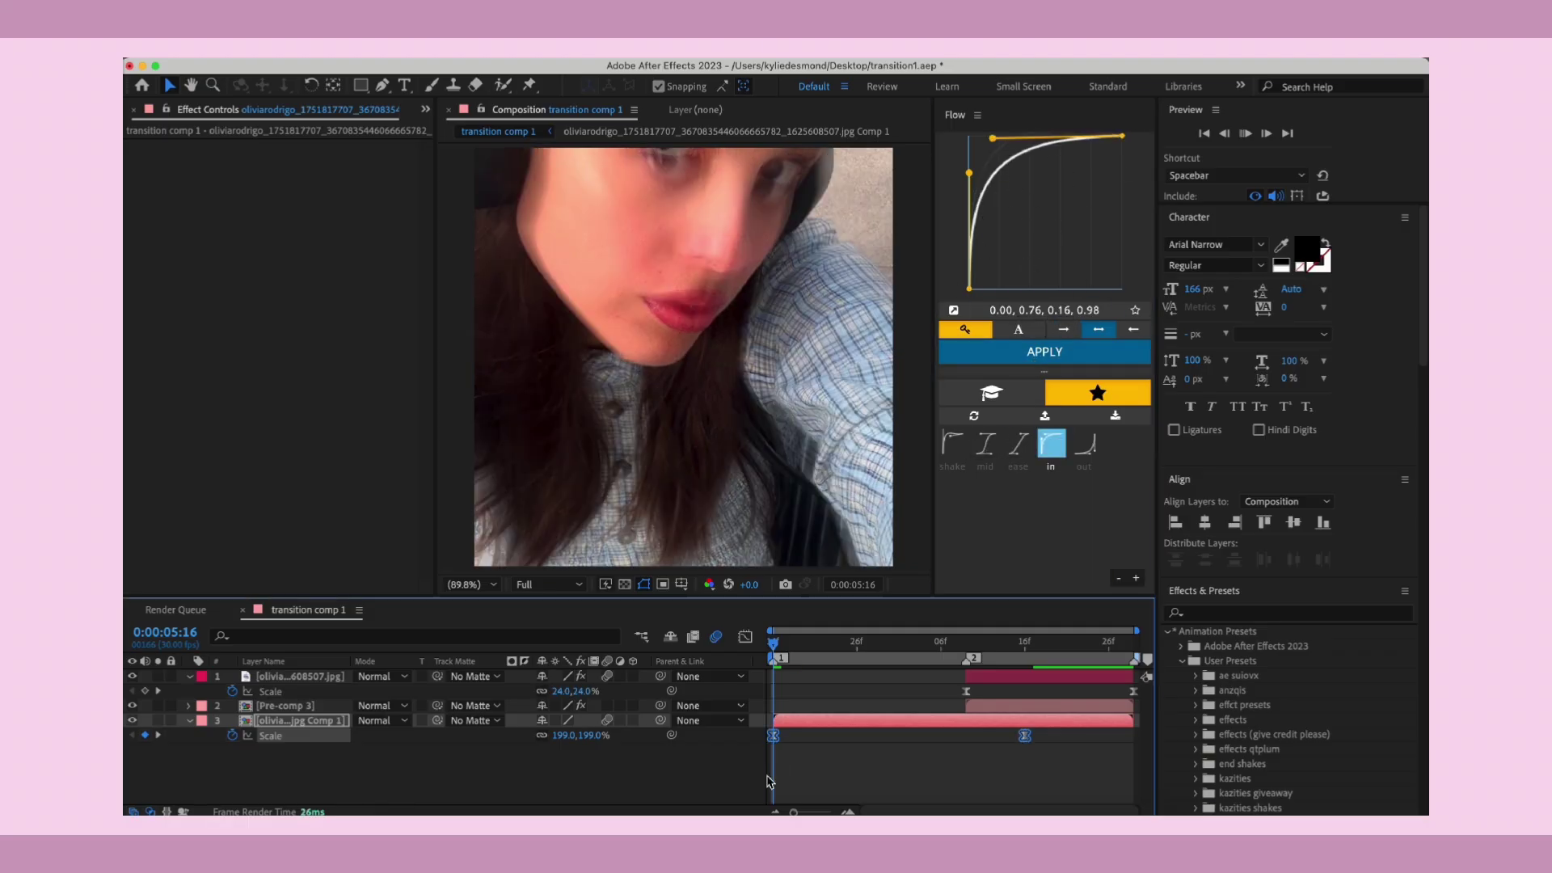
key(space)
key(space)
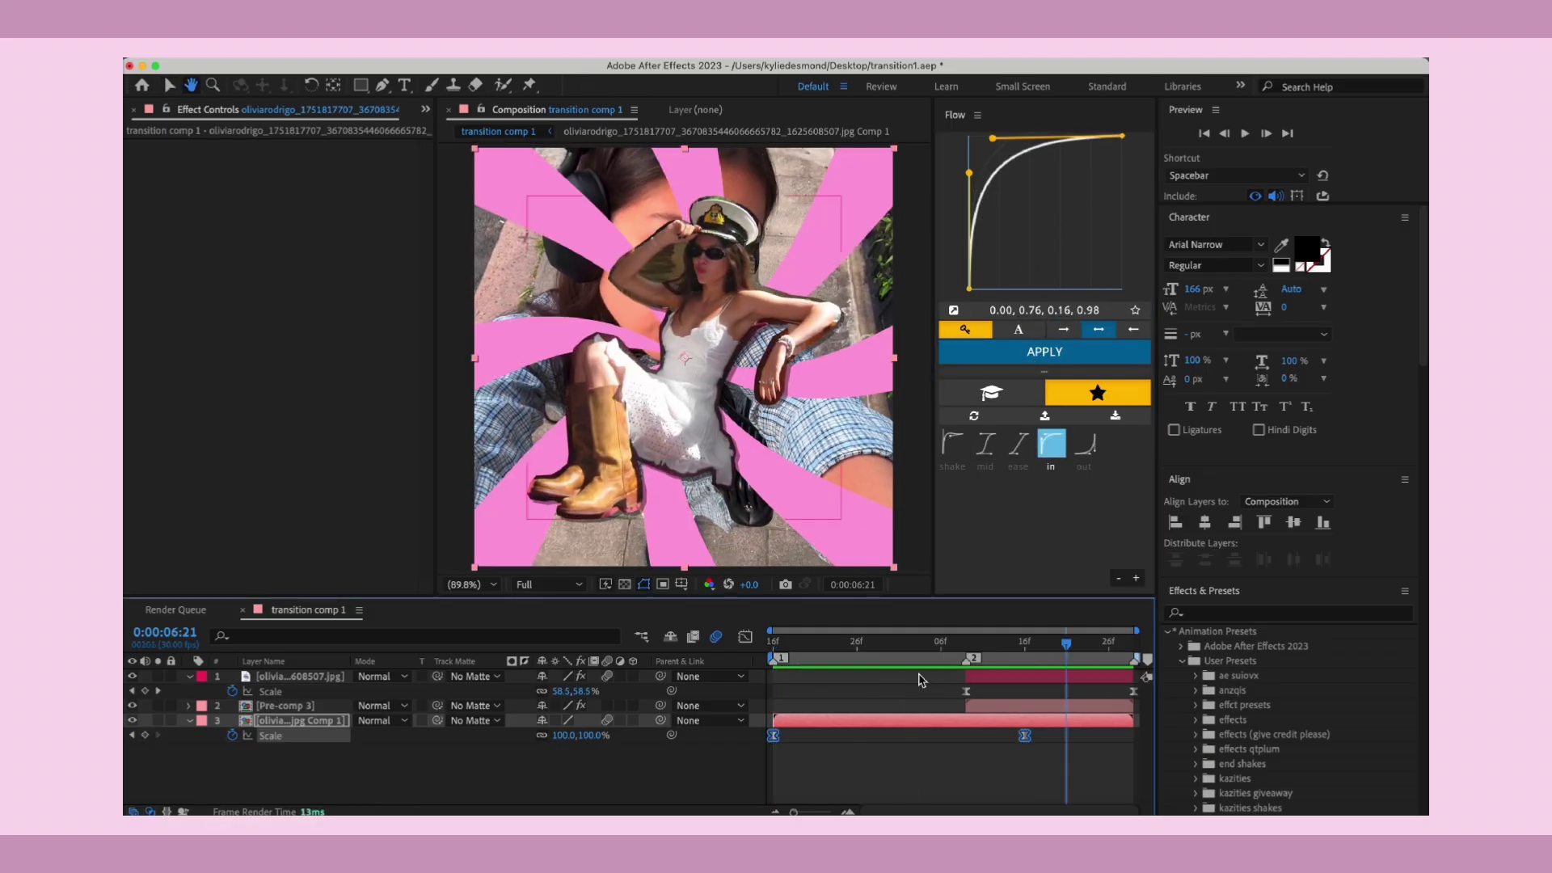
- Set the selfie layer's start scale to 275% and its end scale to 100%, apply a Flow curve of 0.00, 0.89, 0.16, 0.98, and preview
drag(970, 173, 969, 153)
click(770, 684)
key(space)
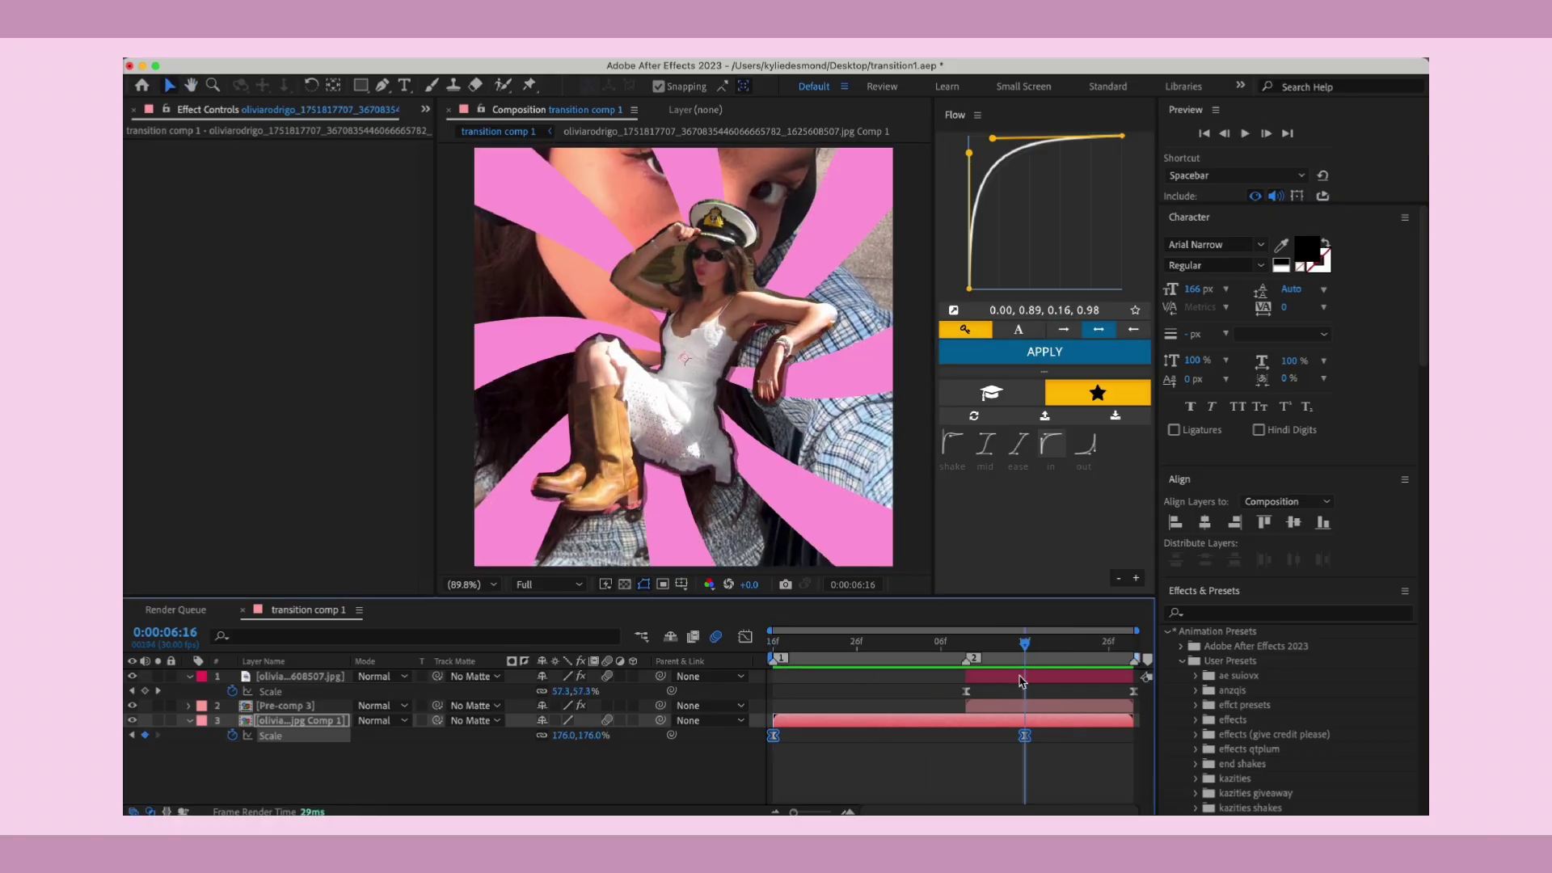
click(581, 735)
text(100)
key(Return)
drag(1078, 733, 736, 746)
click(1043, 352)
key(space)
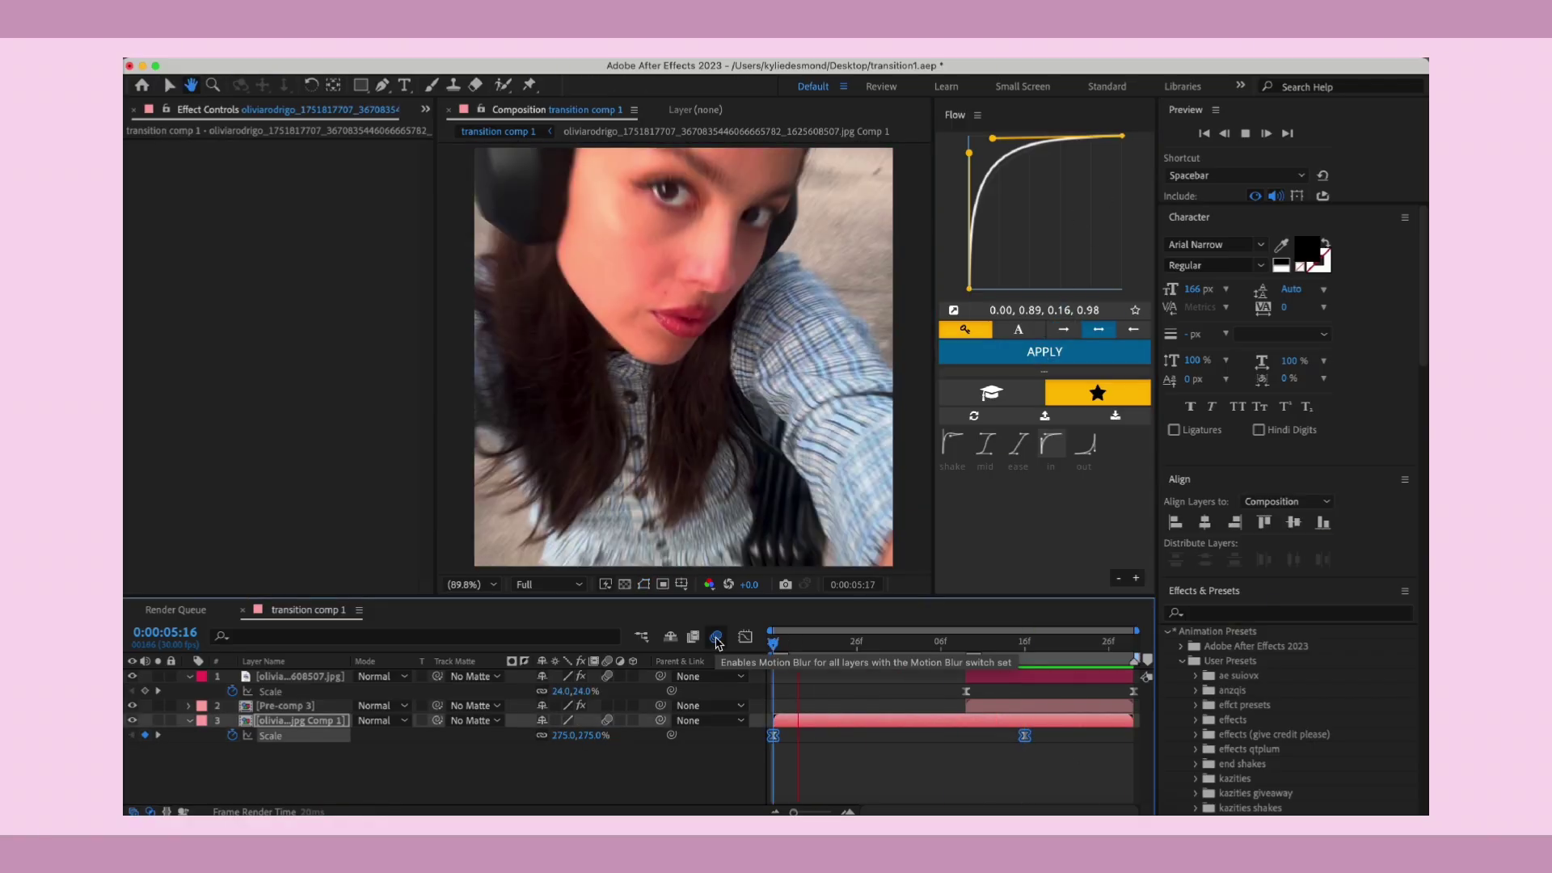
- Collapse the cutout's and selfie layer's scale properties in the timeline and preview the transition
click(716, 638)
click(189, 677)
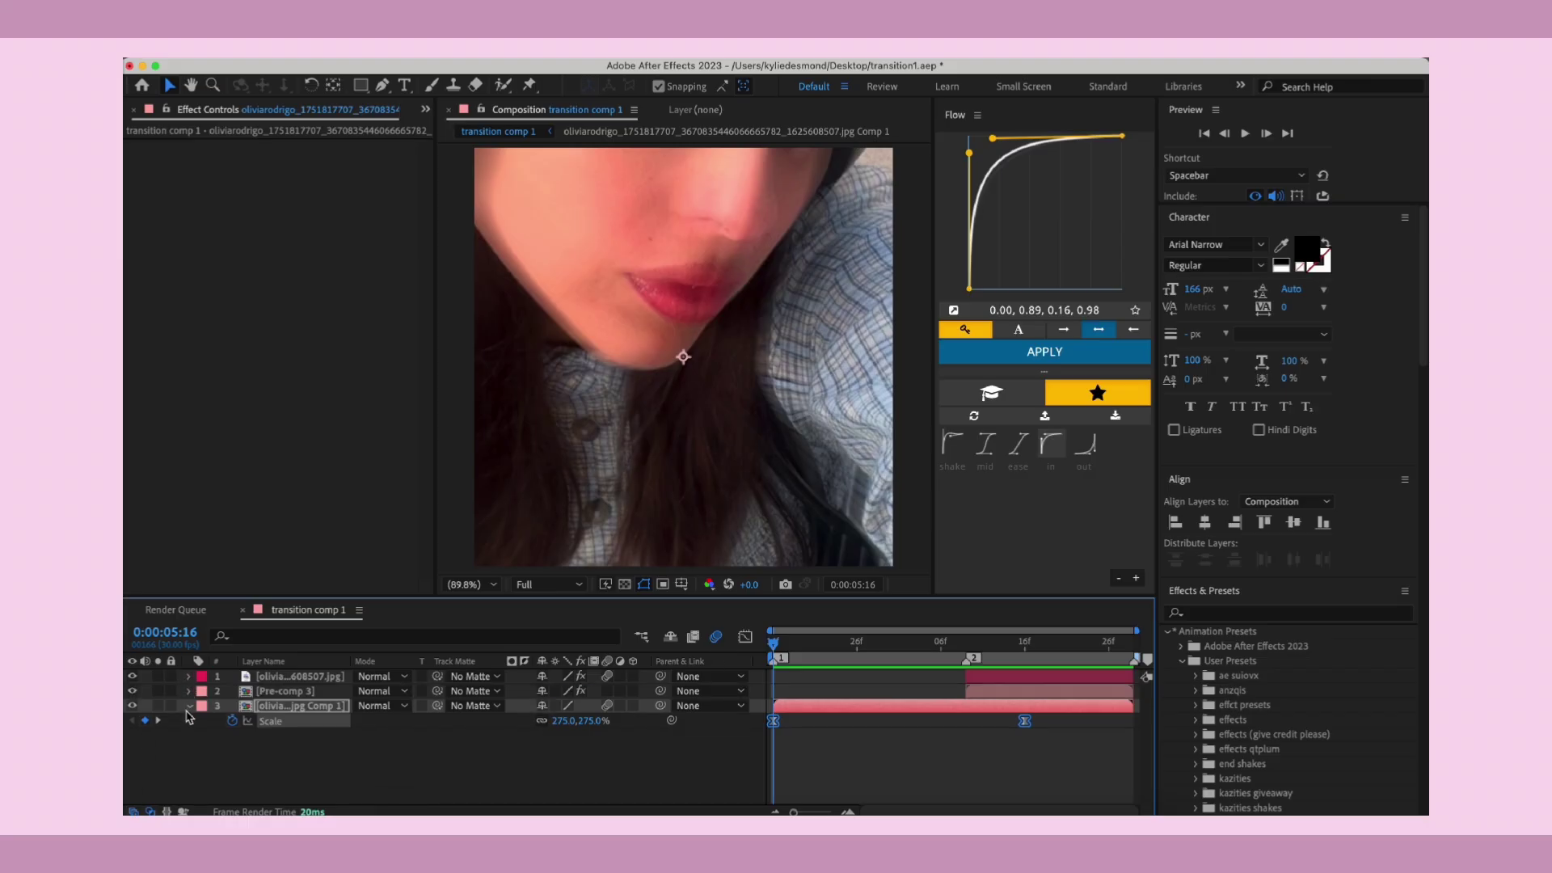
click(189, 706)
key(space)
key(space)
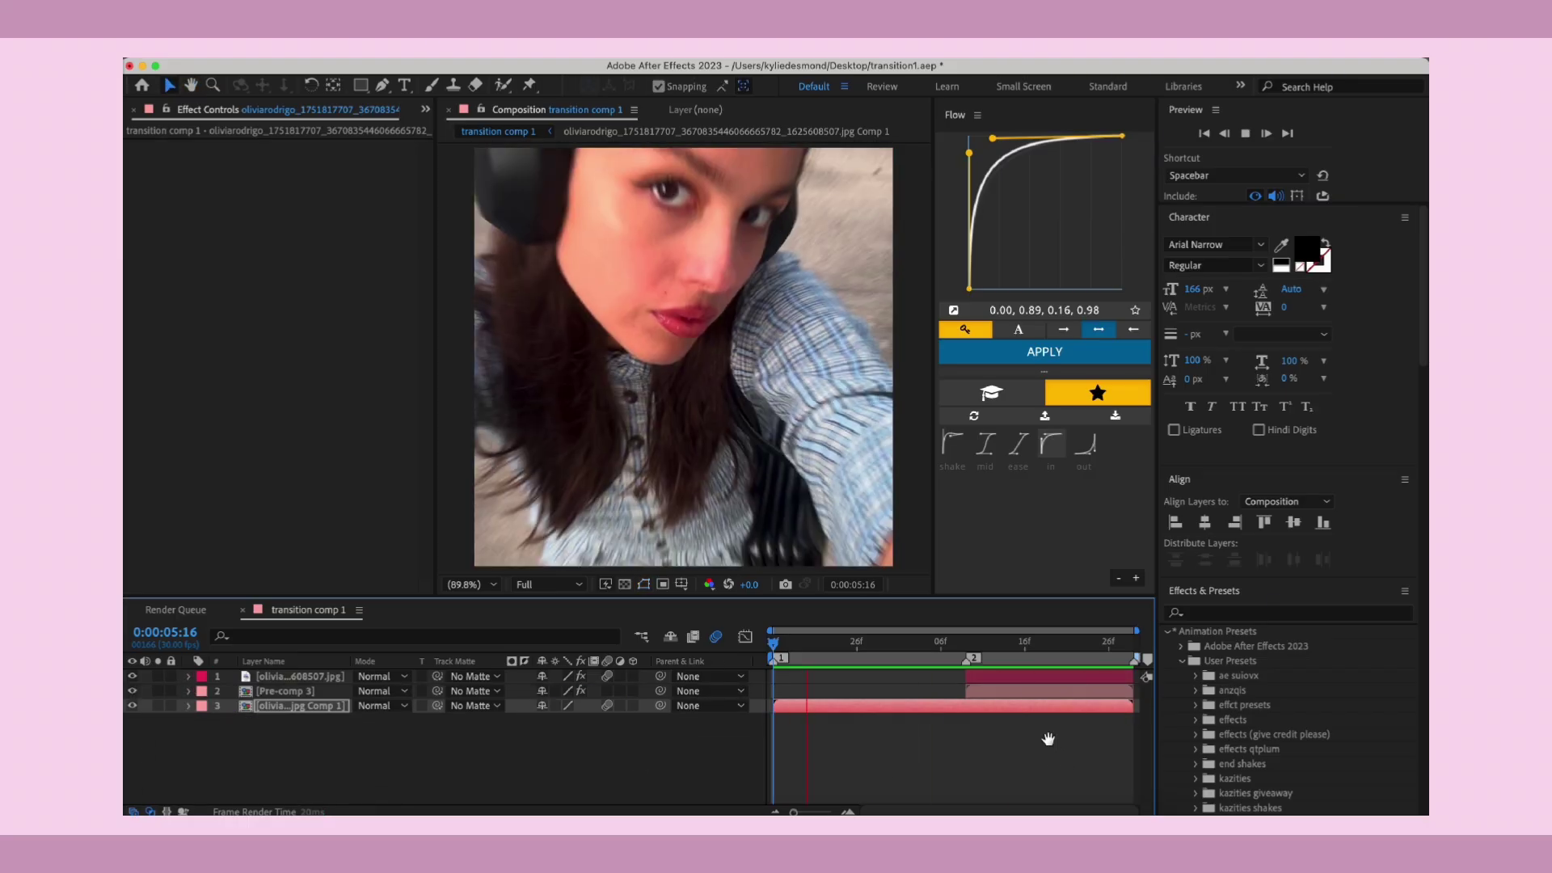
- Create three adjustment layers above the cutout: a full-length one on top and two duplicates starting at 0:00:06:09
click(415, 50)
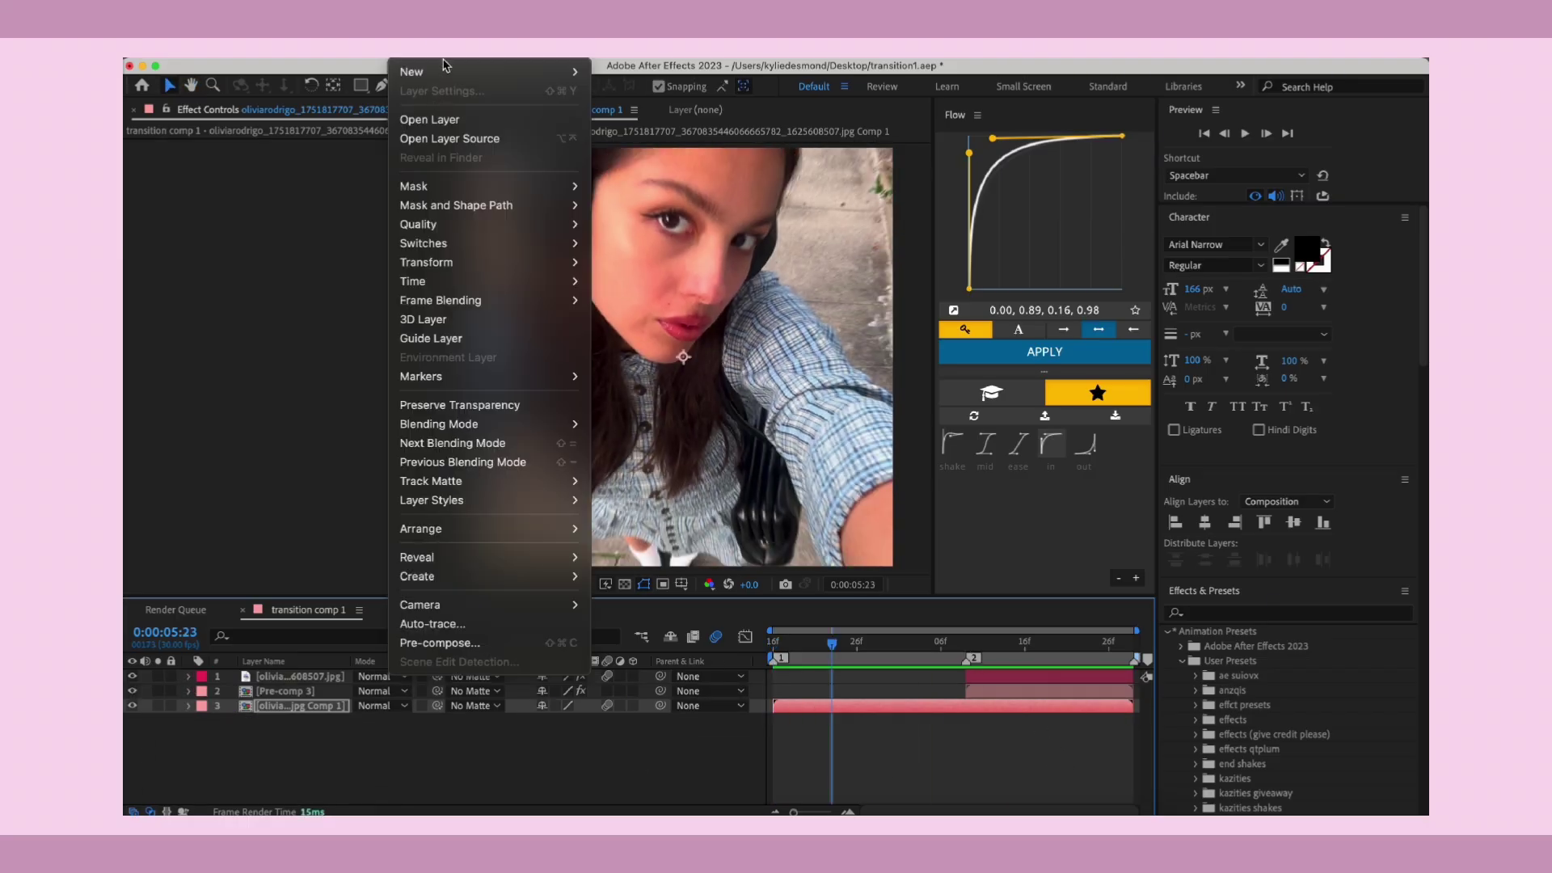
mouse_move(566, 70)
click(681, 188)
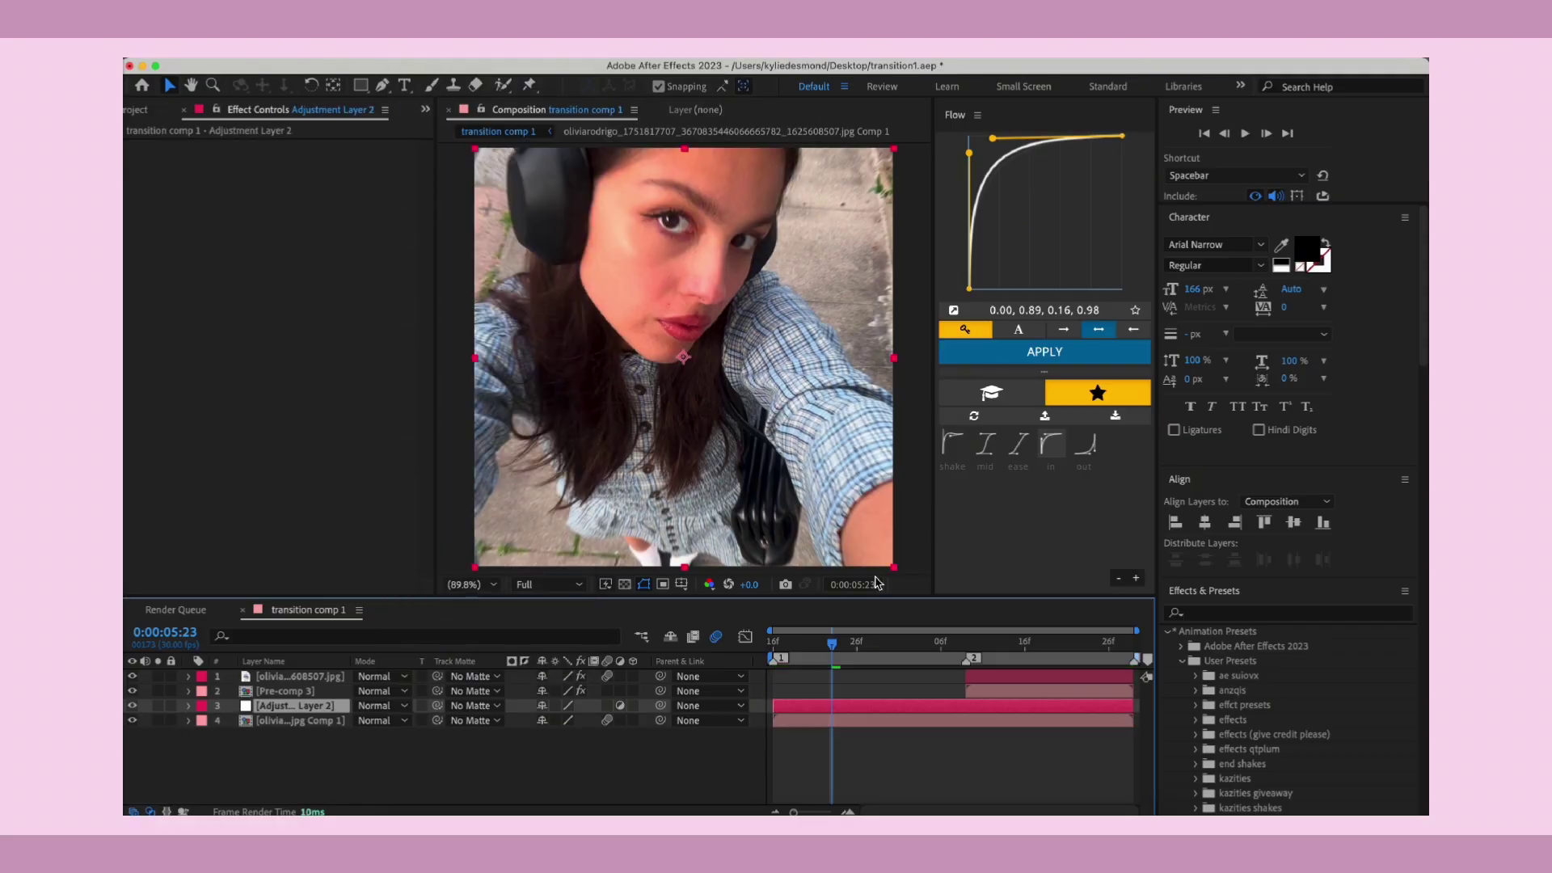
mouse_move(469, 706)
mouse_down()
mouse_move(705, 676)
mouse_move(966, 686)
mouse_up()
key(super+d)
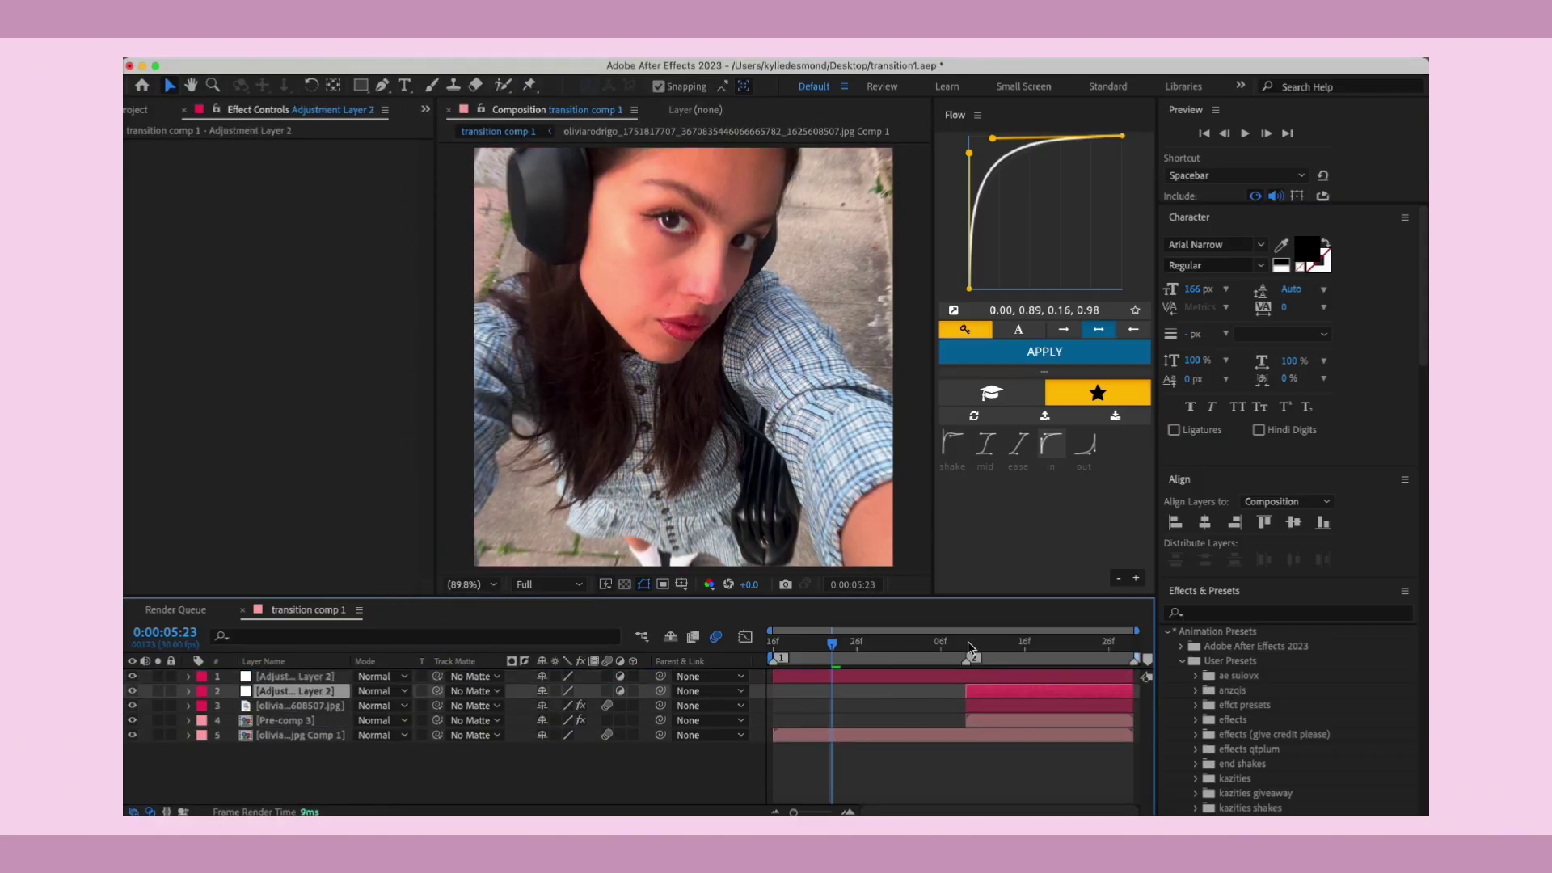
click(970, 646)
key(super+d)
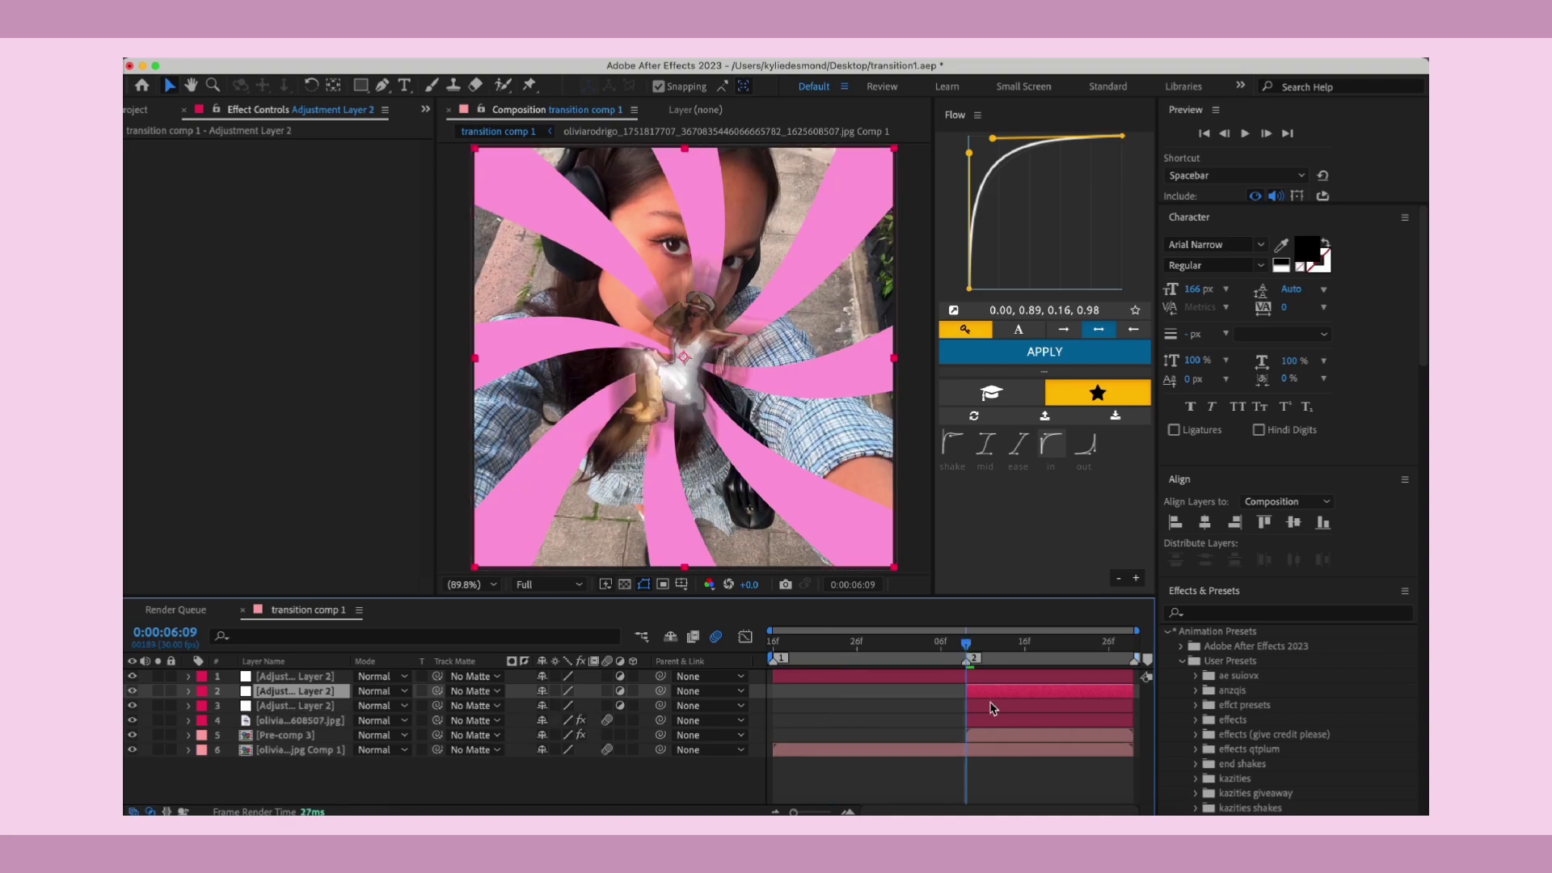
- Change the middle adjustment layer's label color to orange
click(993, 706)
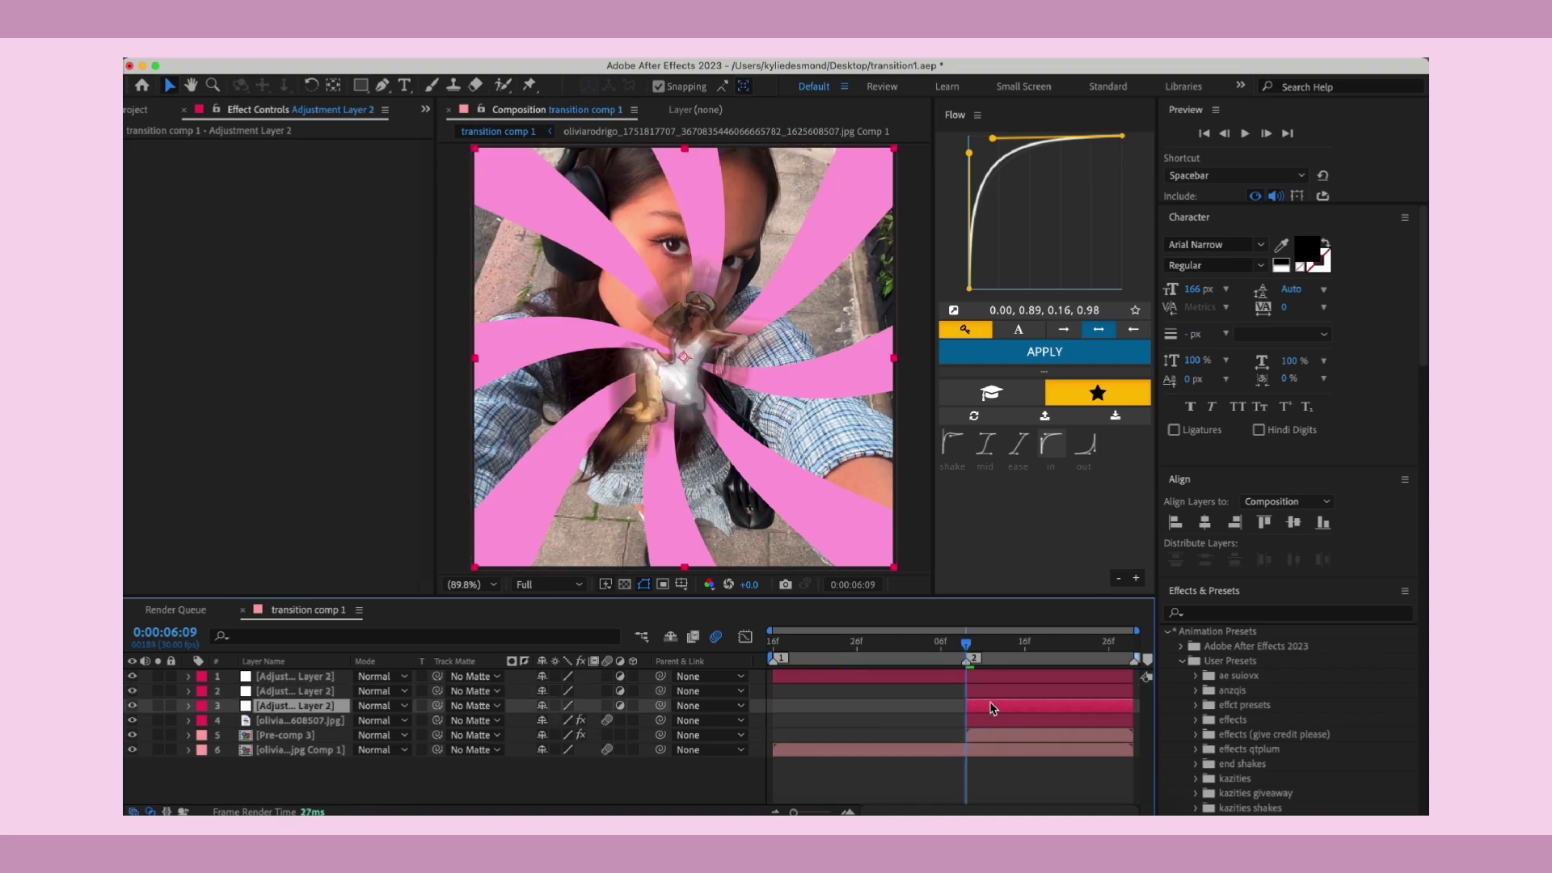
click(201, 691)
click(243, 693)
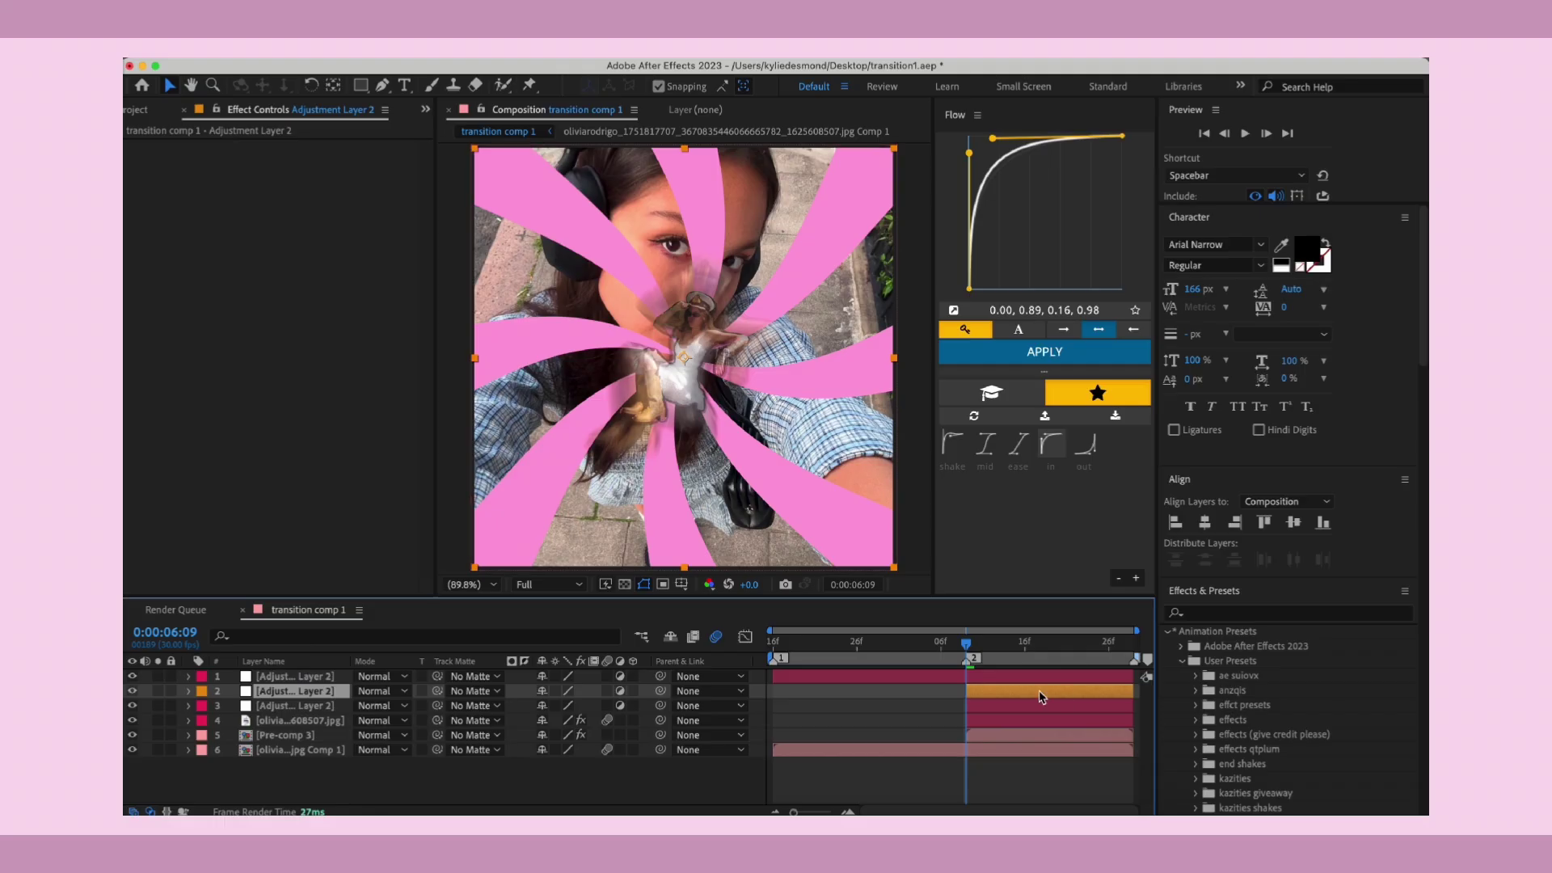
- Apply S_BlurMoCurves to the lowest adjustment layer and set its Wrap Y to Reflect
click(1027, 707)
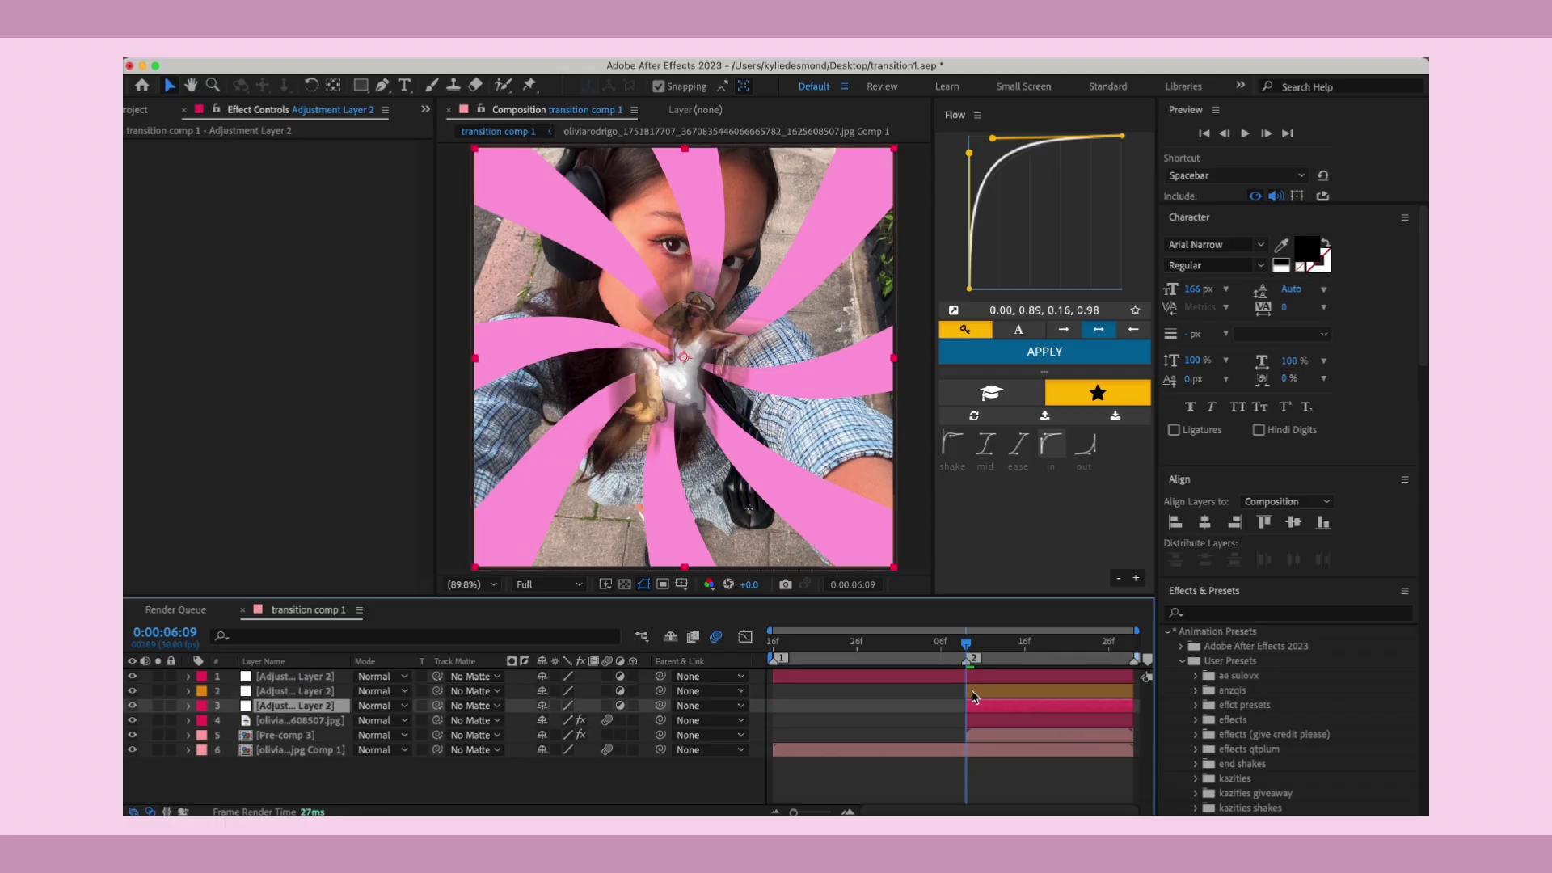
key(ctrl+space)
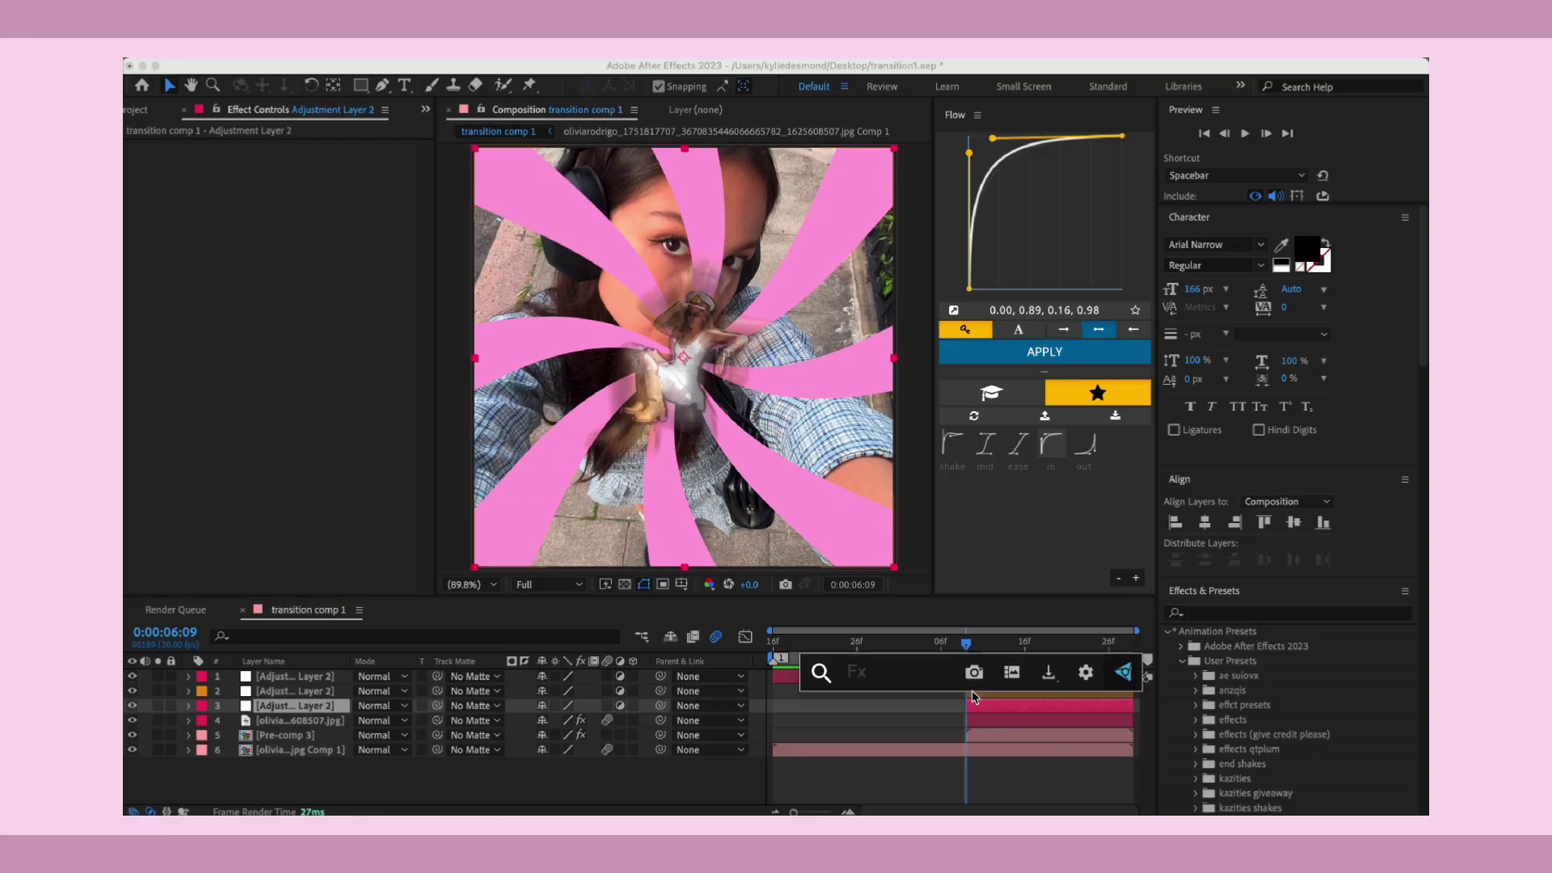
text(blurmo)
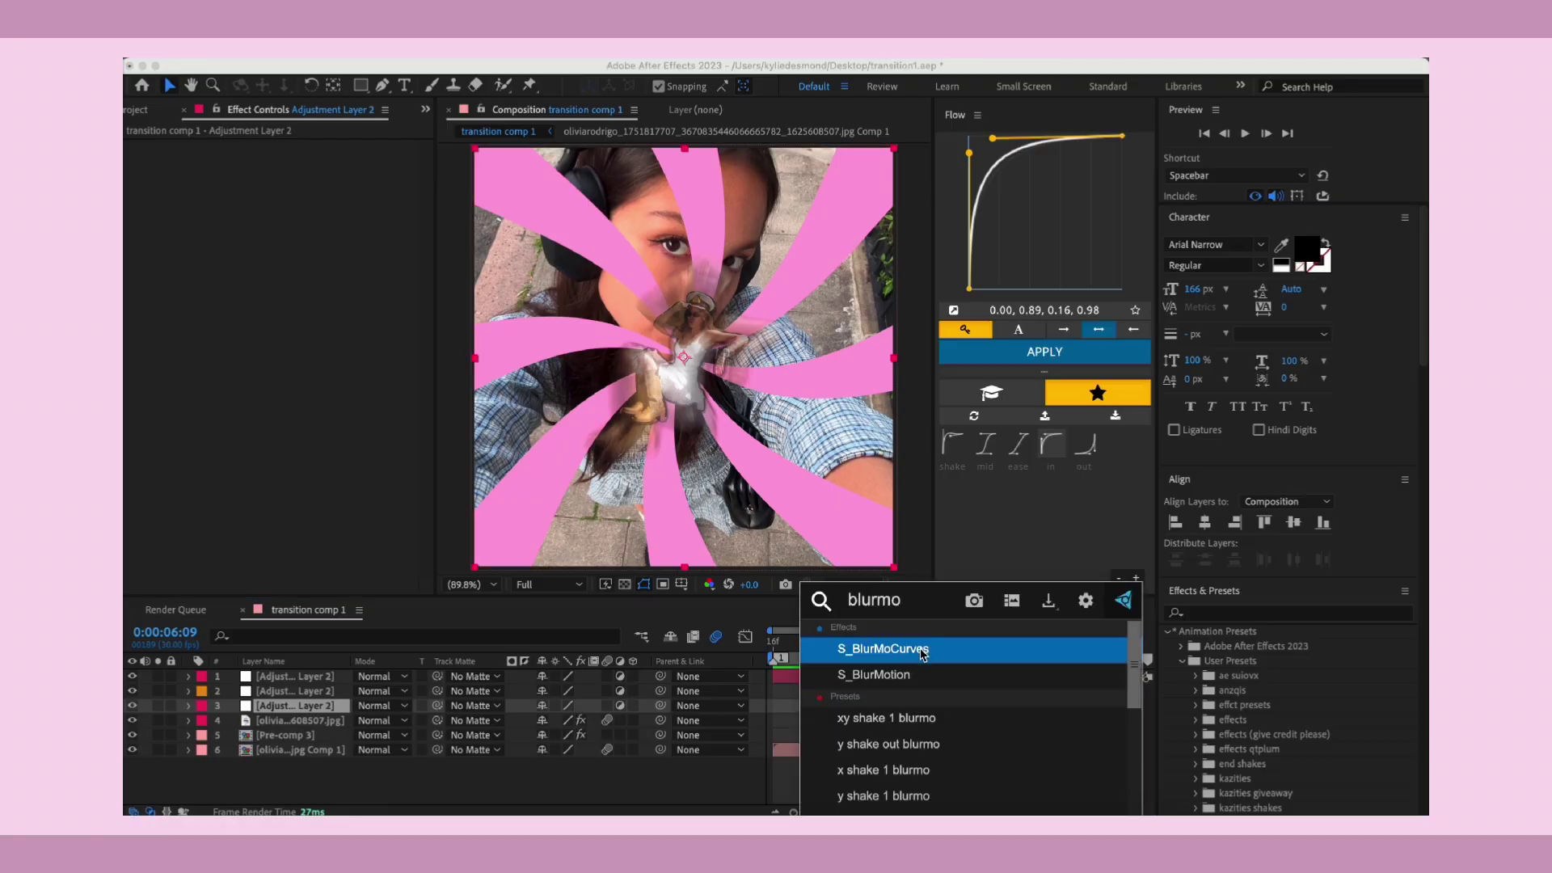
click(922, 652)
click(328, 413)
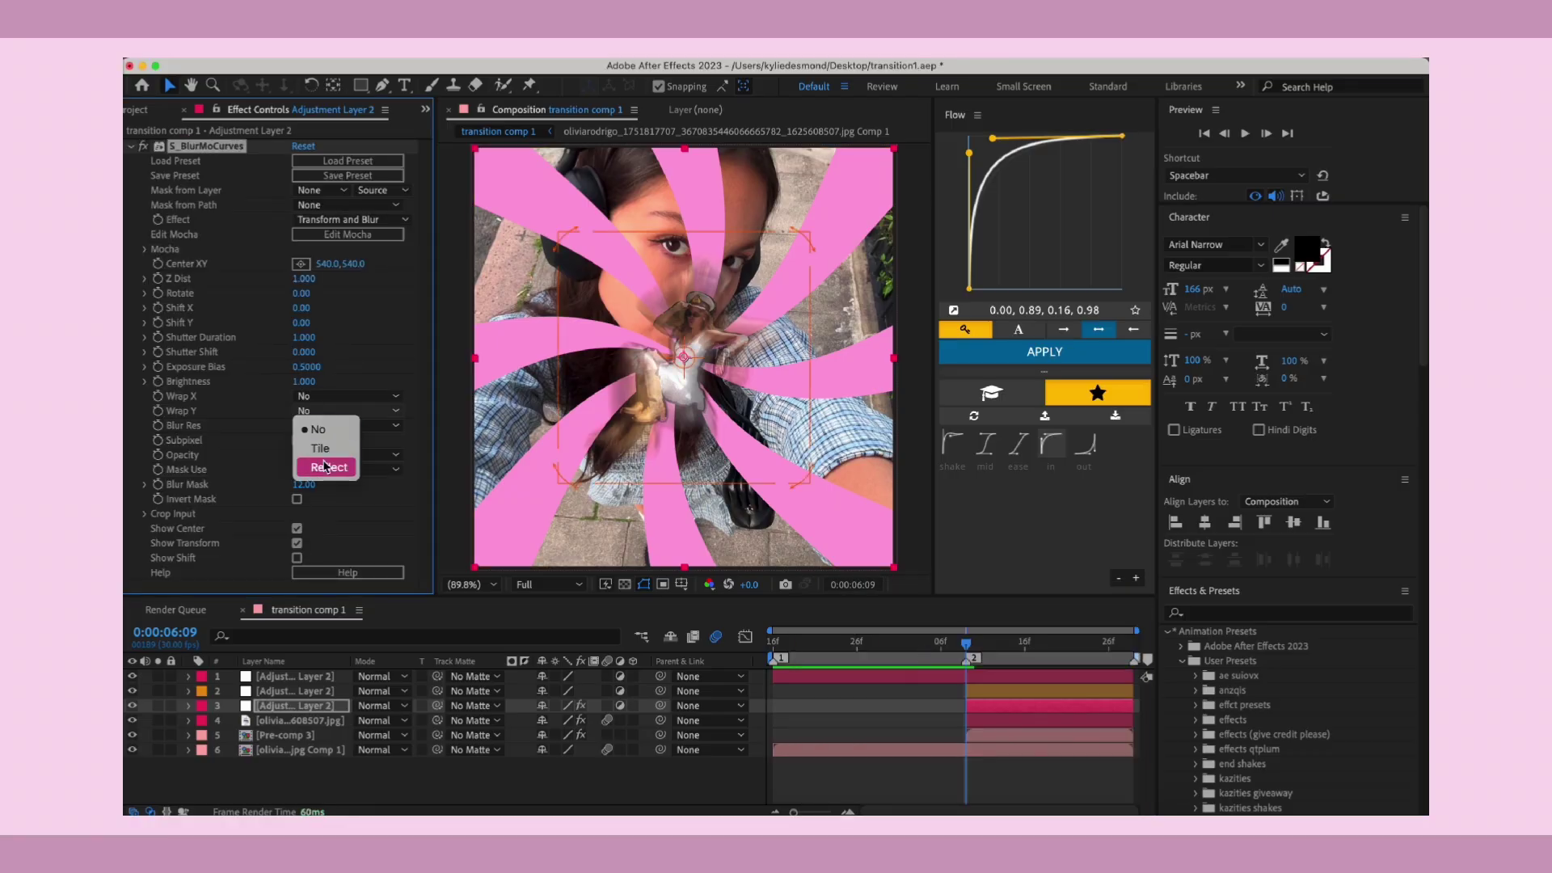
click(325, 467)
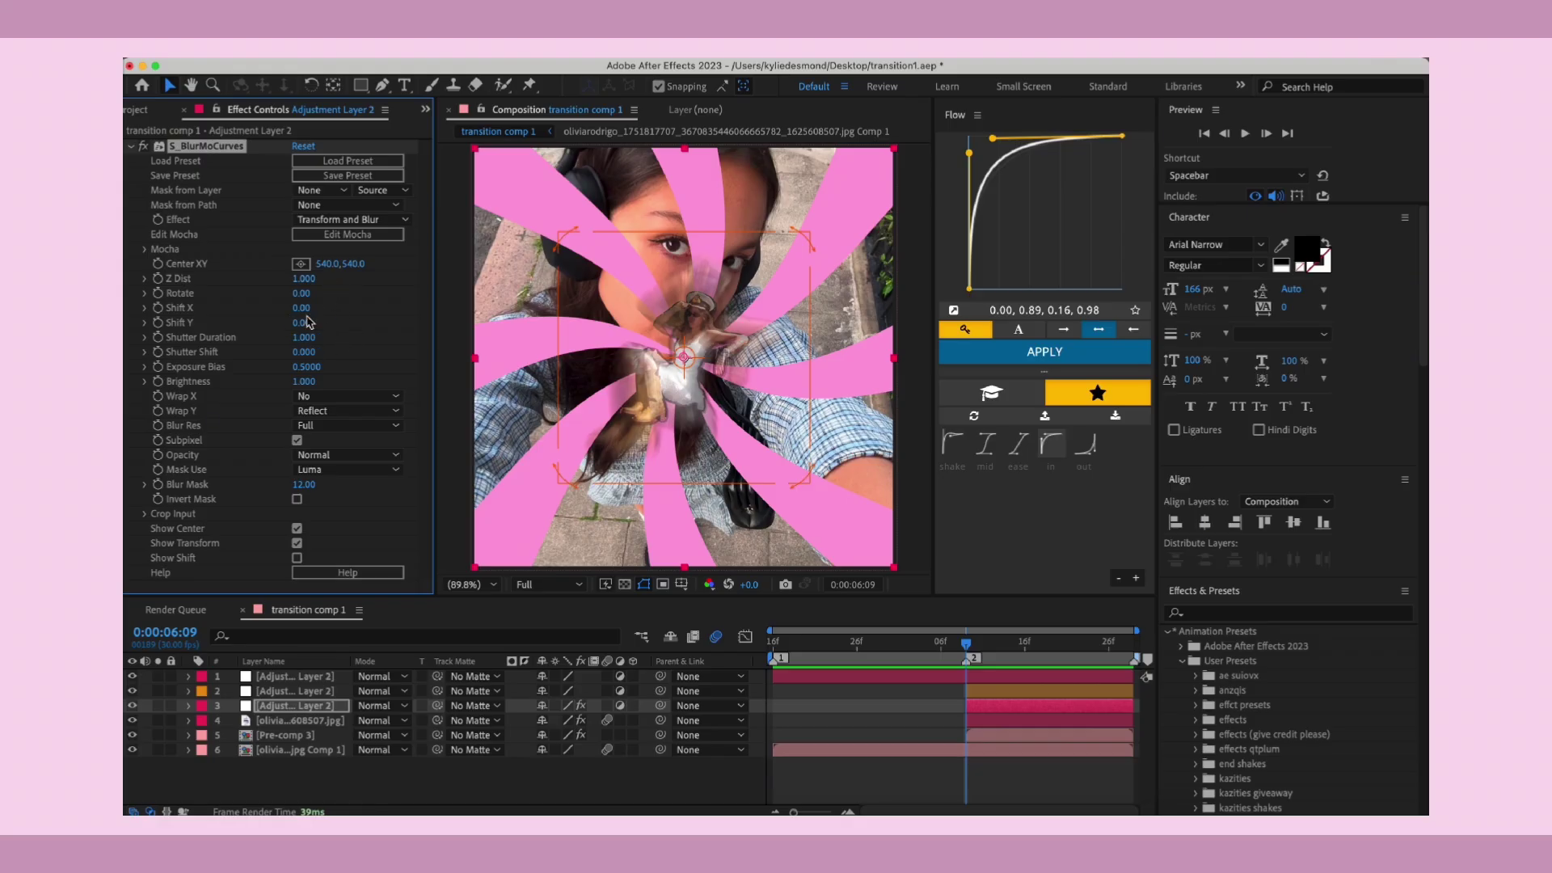
- Set Shift Y of the blur effect to 2400, keyframe it at 0:00:06:09, and reveal the keyframe in the timeline
click(303, 322)
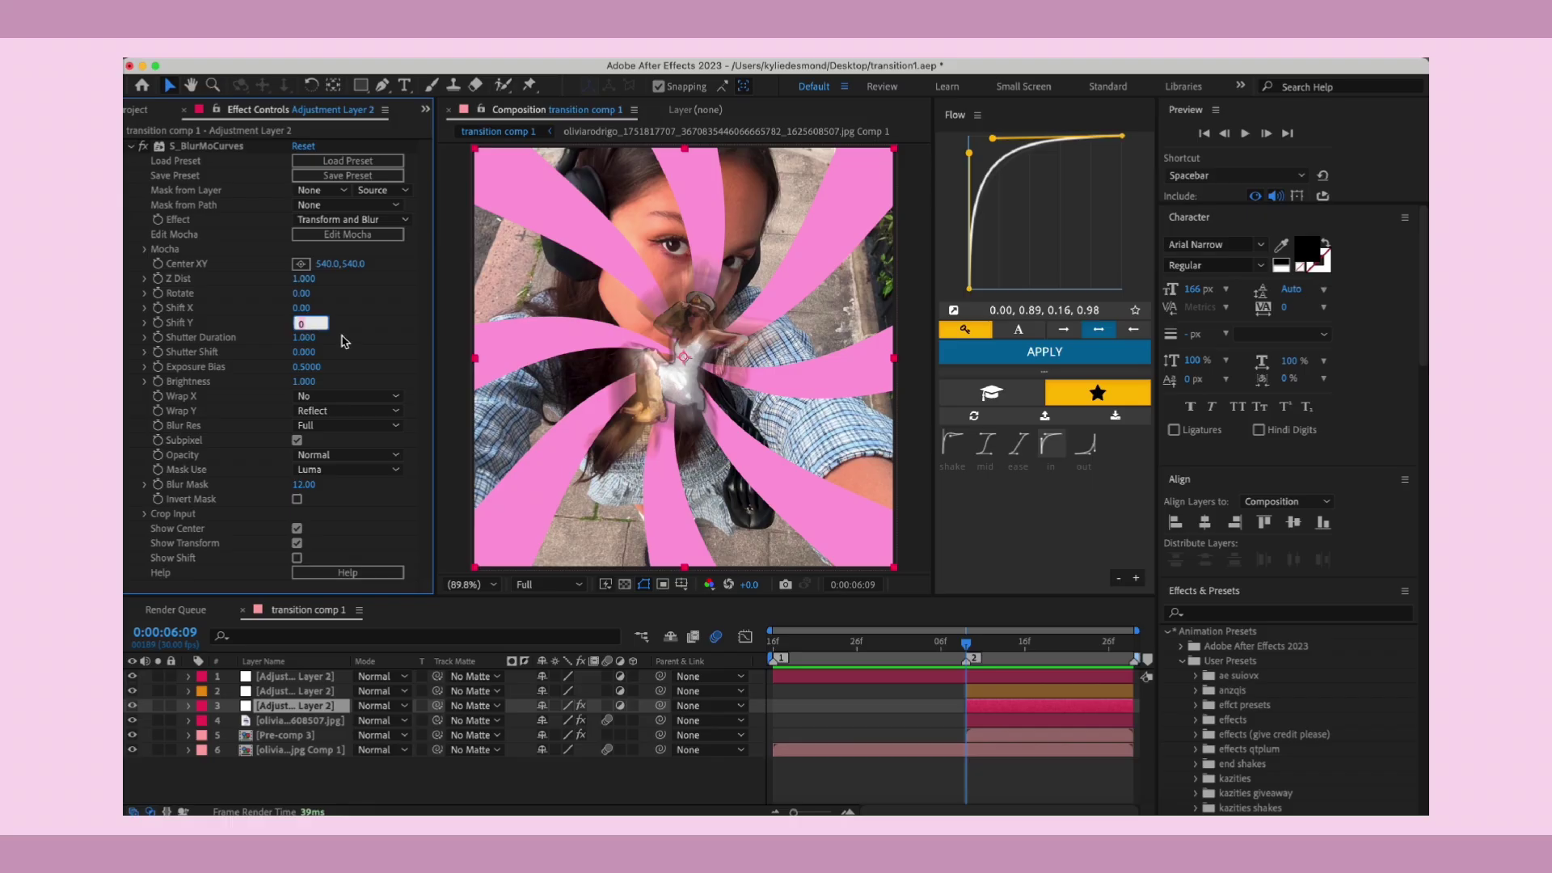
key(Return)
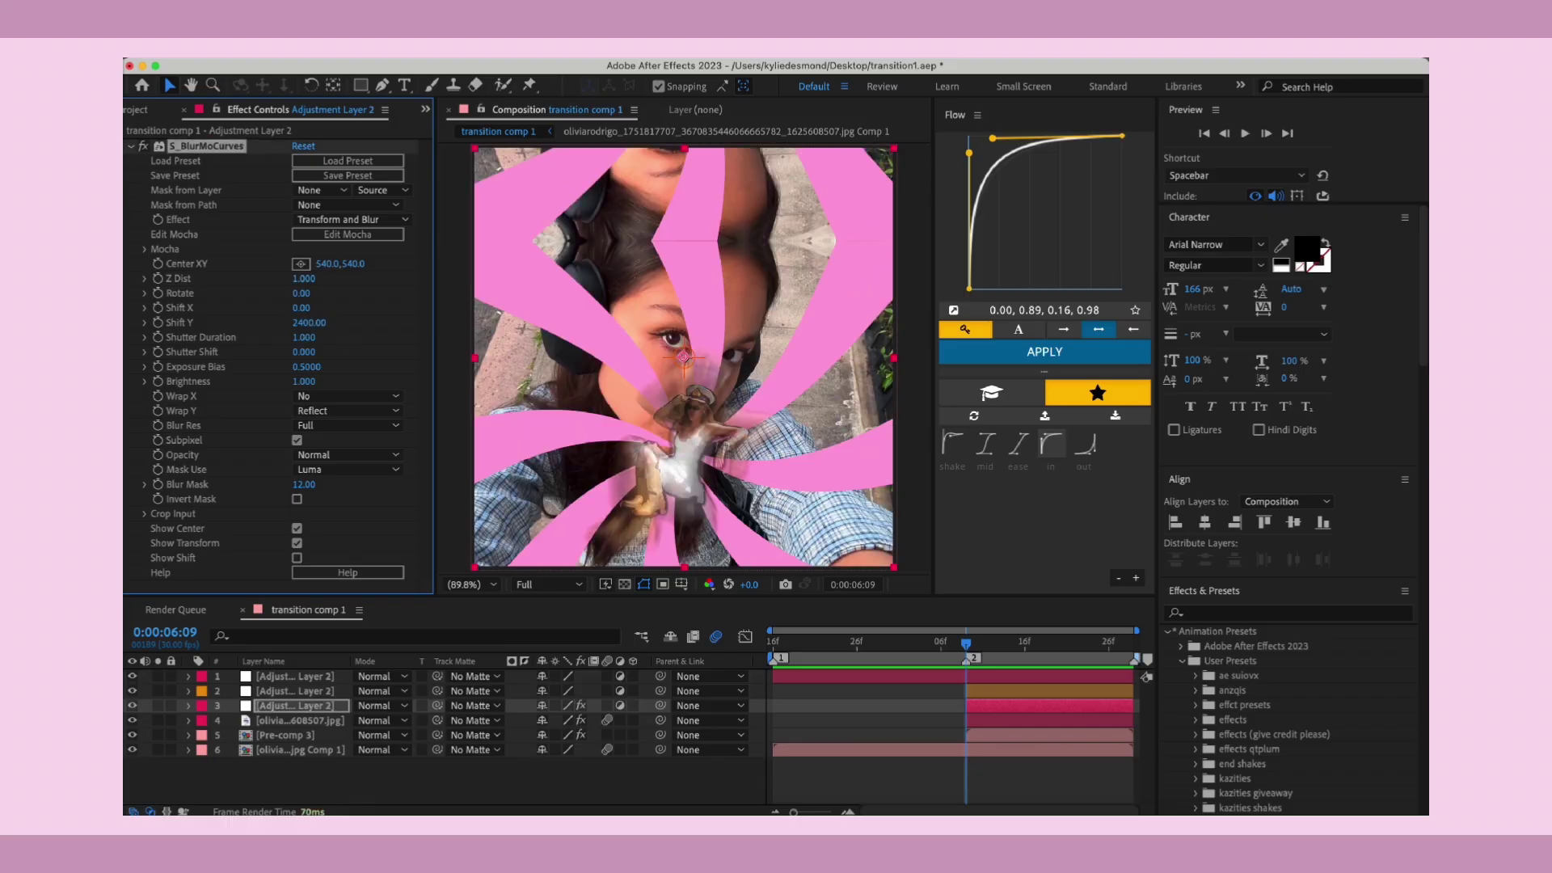
click(159, 323)
key(u)
- Keyframe the blur effect's Shift Y at 100 at 0:00:06:10 and at -20 at 0:00:06:11
drag(797, 813, 815, 812)
key(Page_Down)
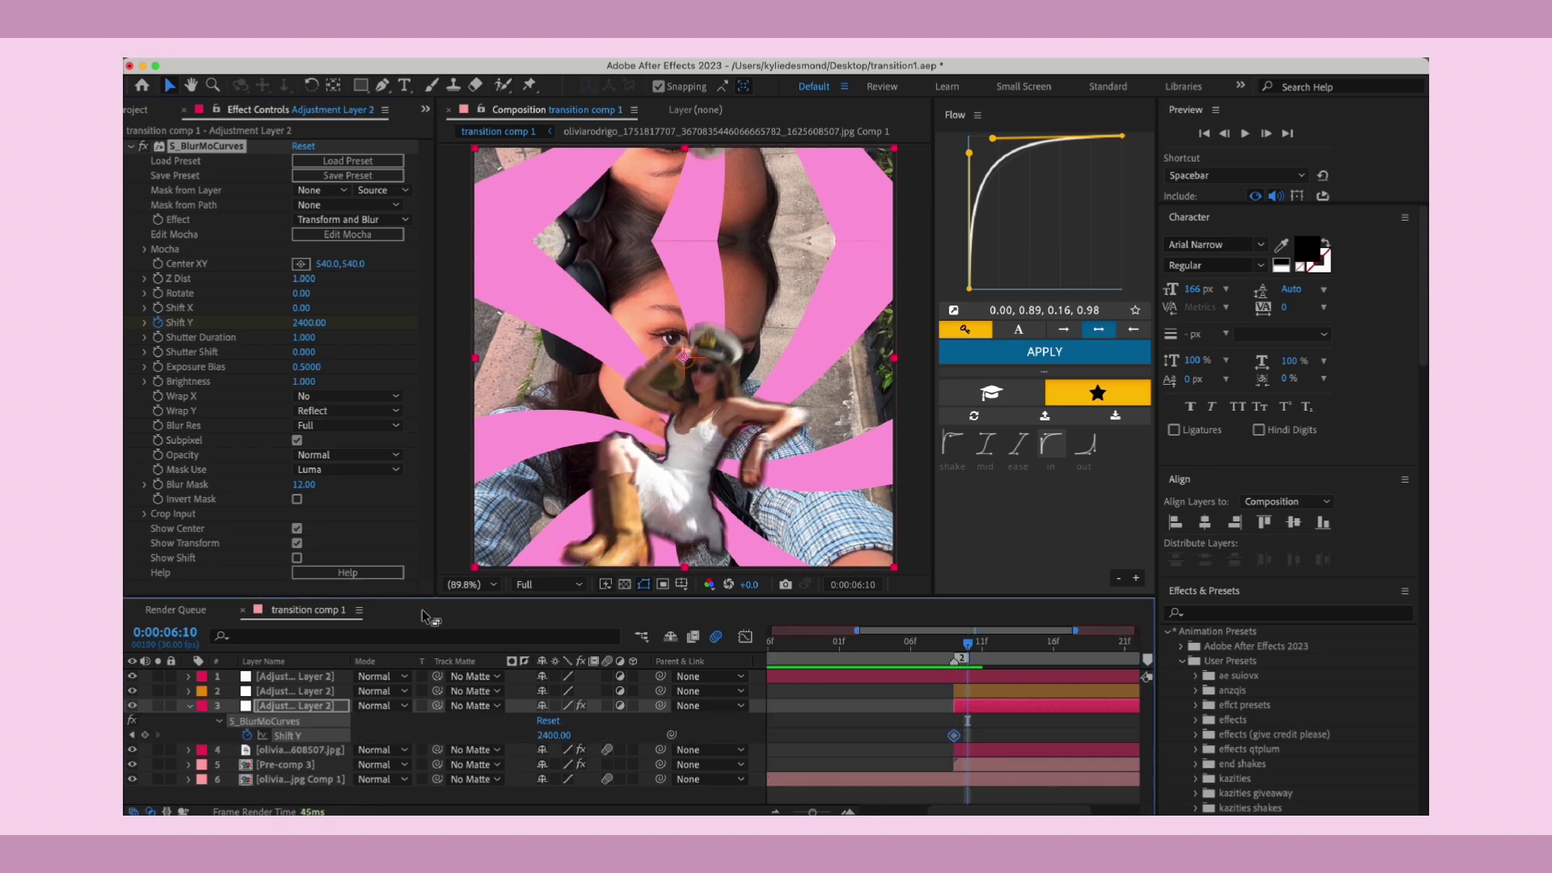
click(554, 735)
text(100)
key(Return)
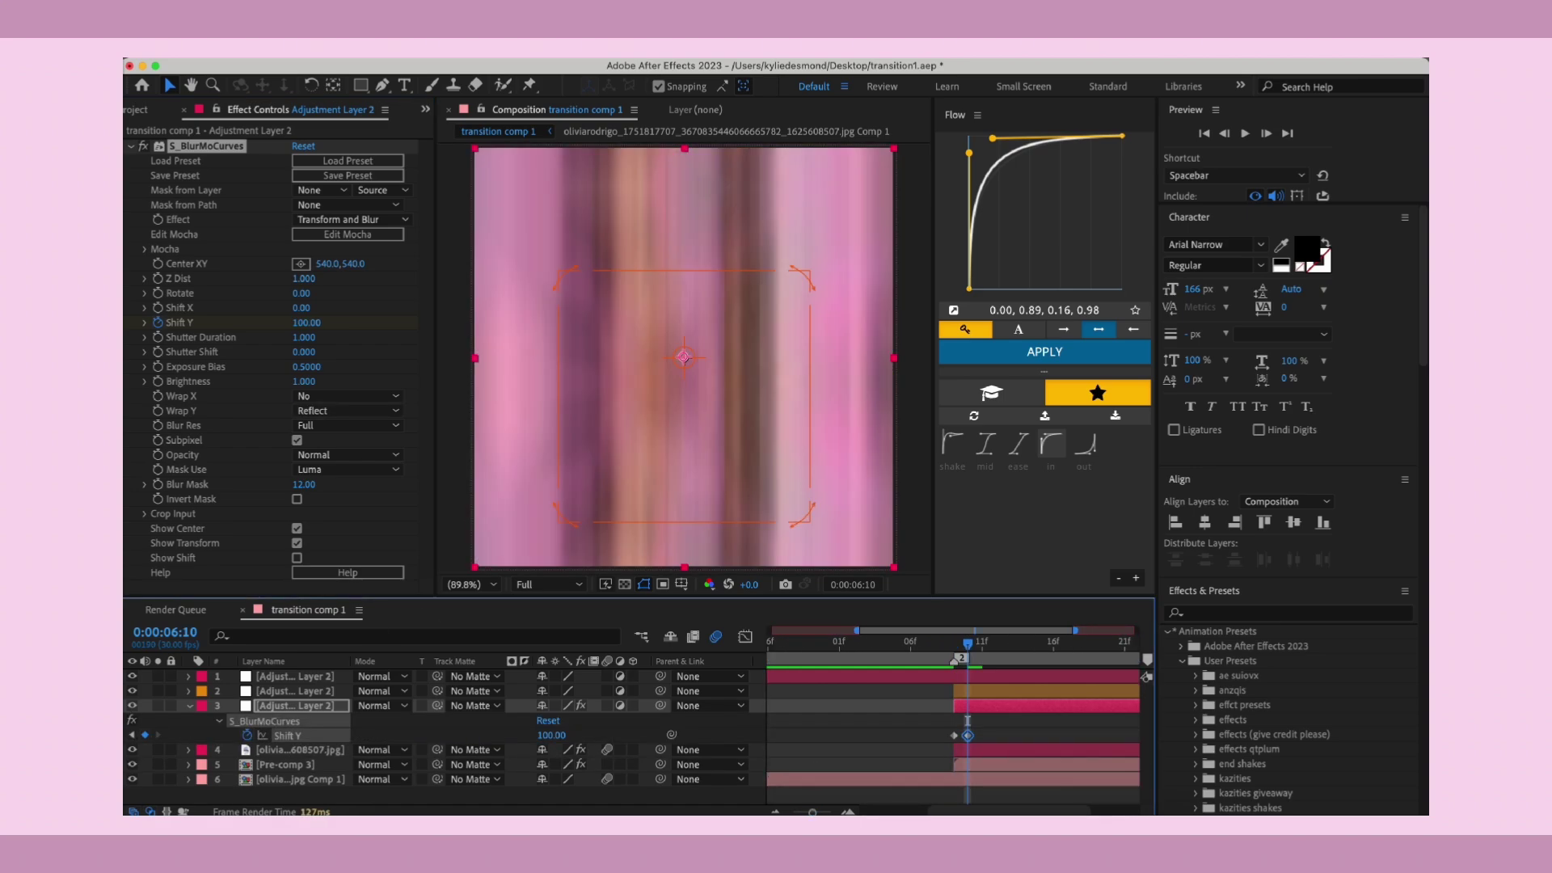
drag(968, 646, 981, 651)
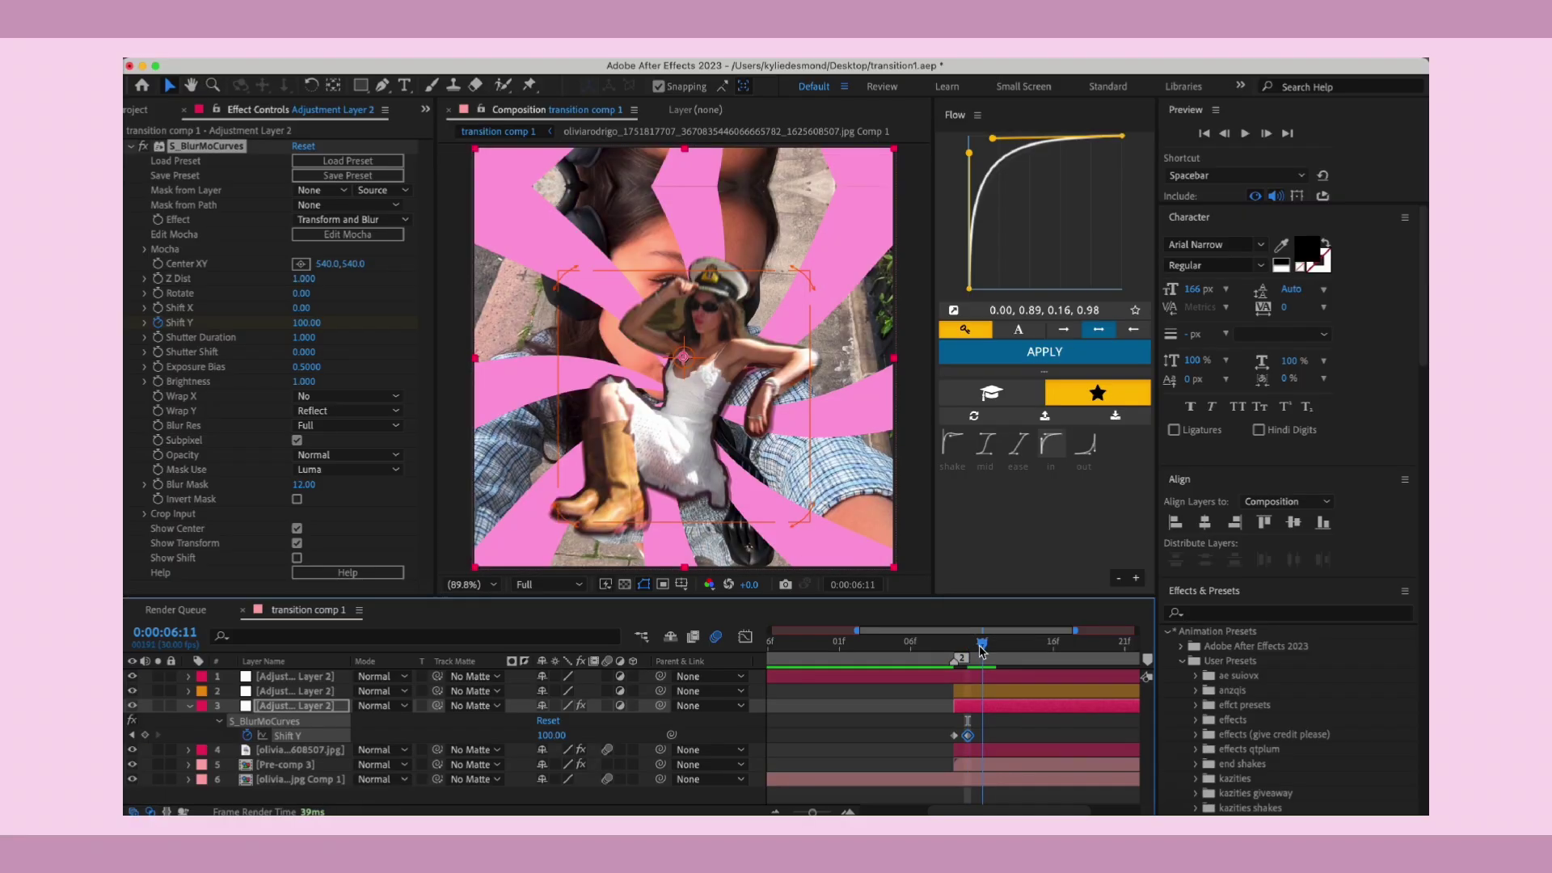
click(553, 736)
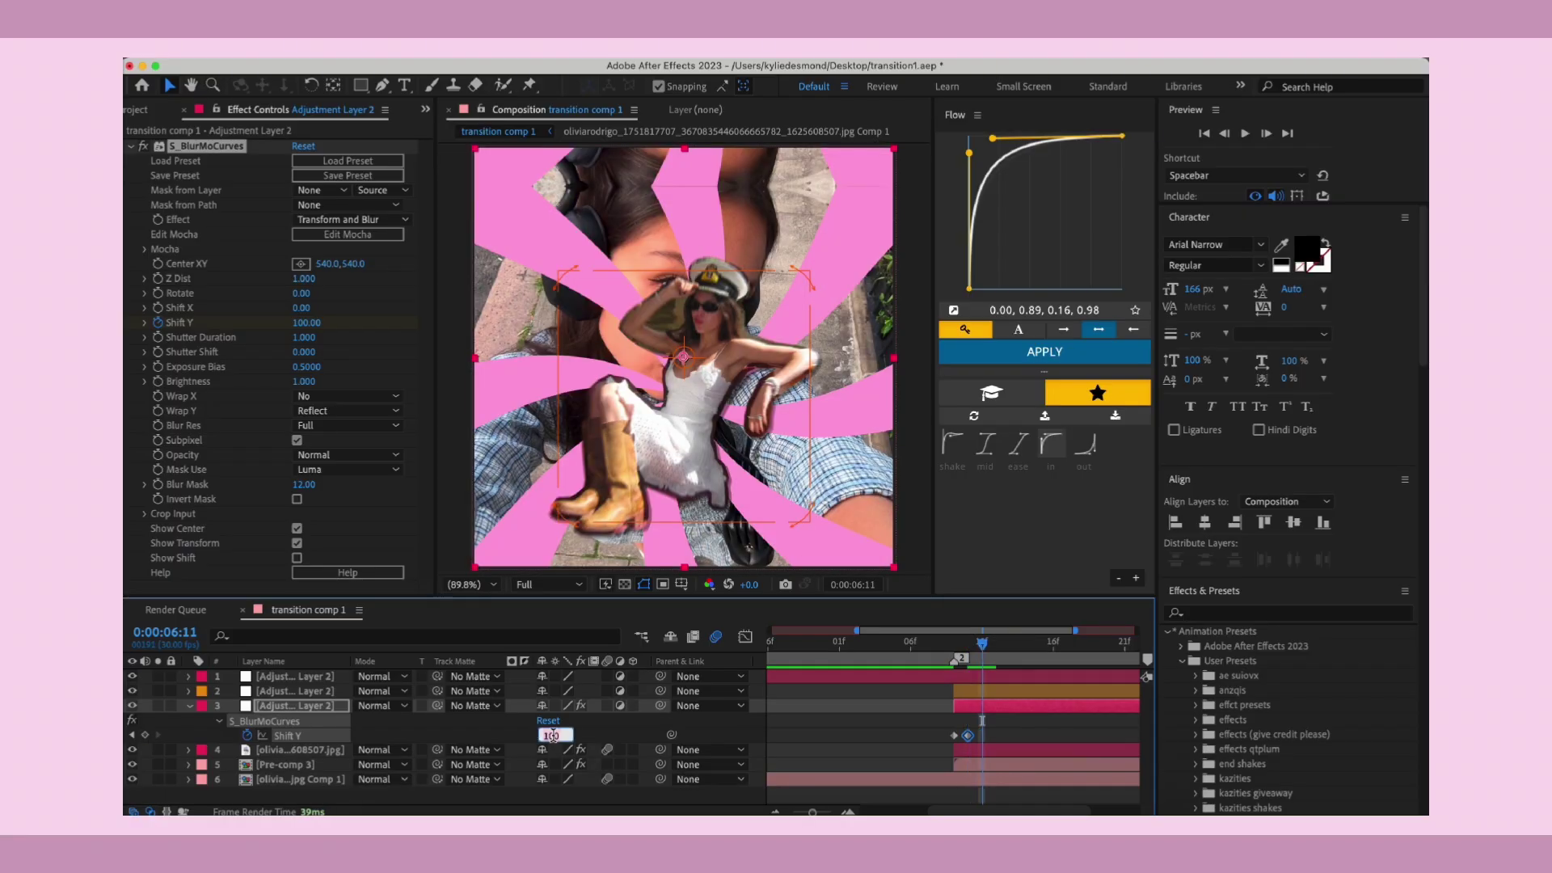
key(Return)
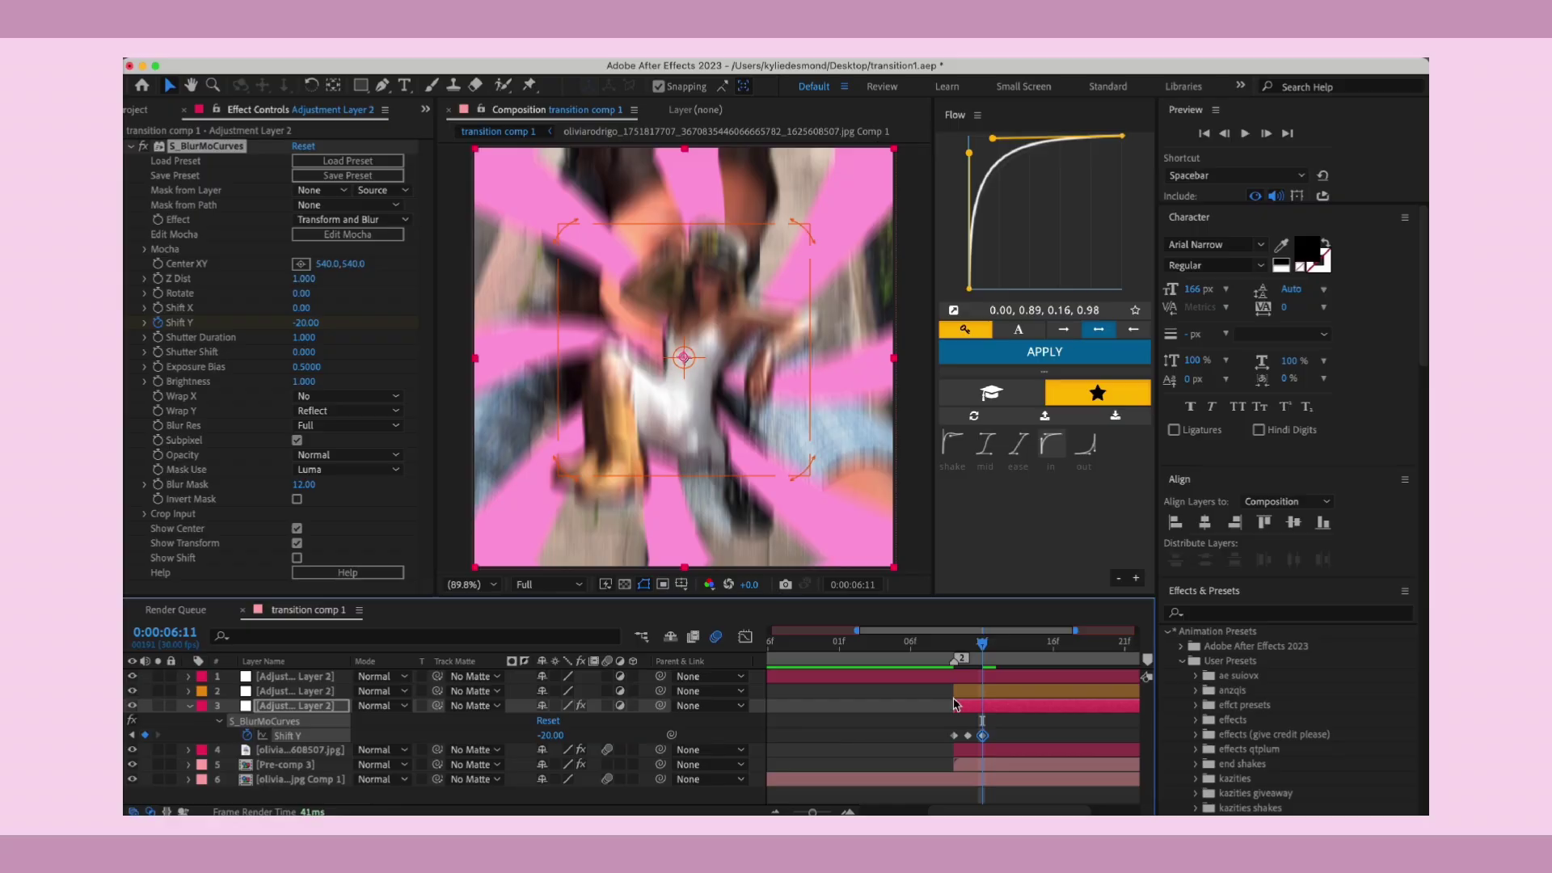
- Keyframe Shift Y at 10 at 0:00:06:13 and at 0 at 0:00:06:16, and preview the shake
key(Page_Down)
key(Page_Down)
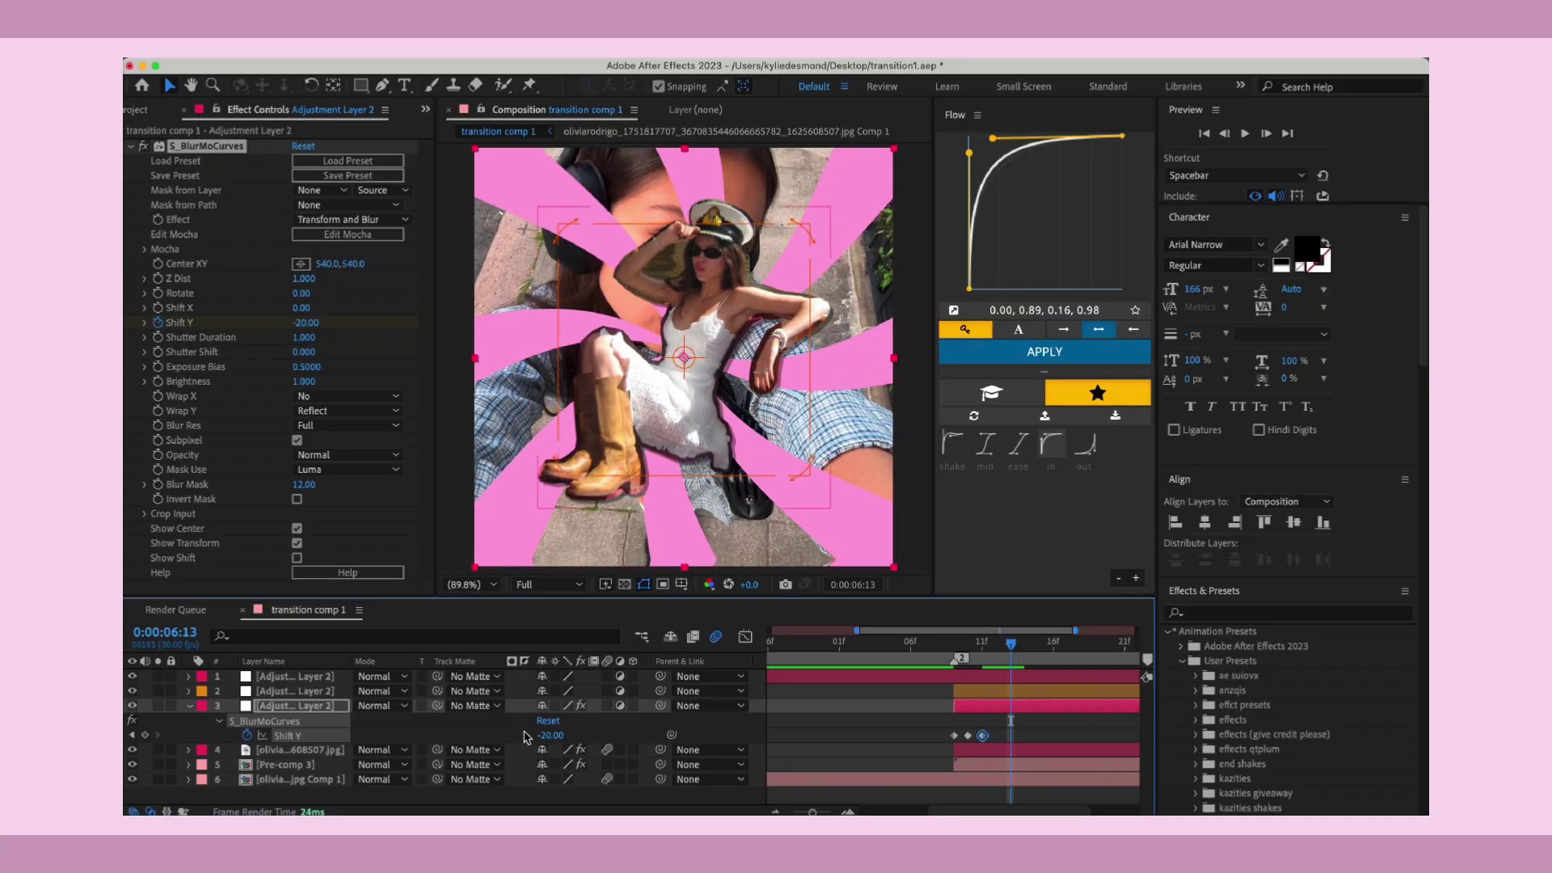
click(549, 736)
key(Return)
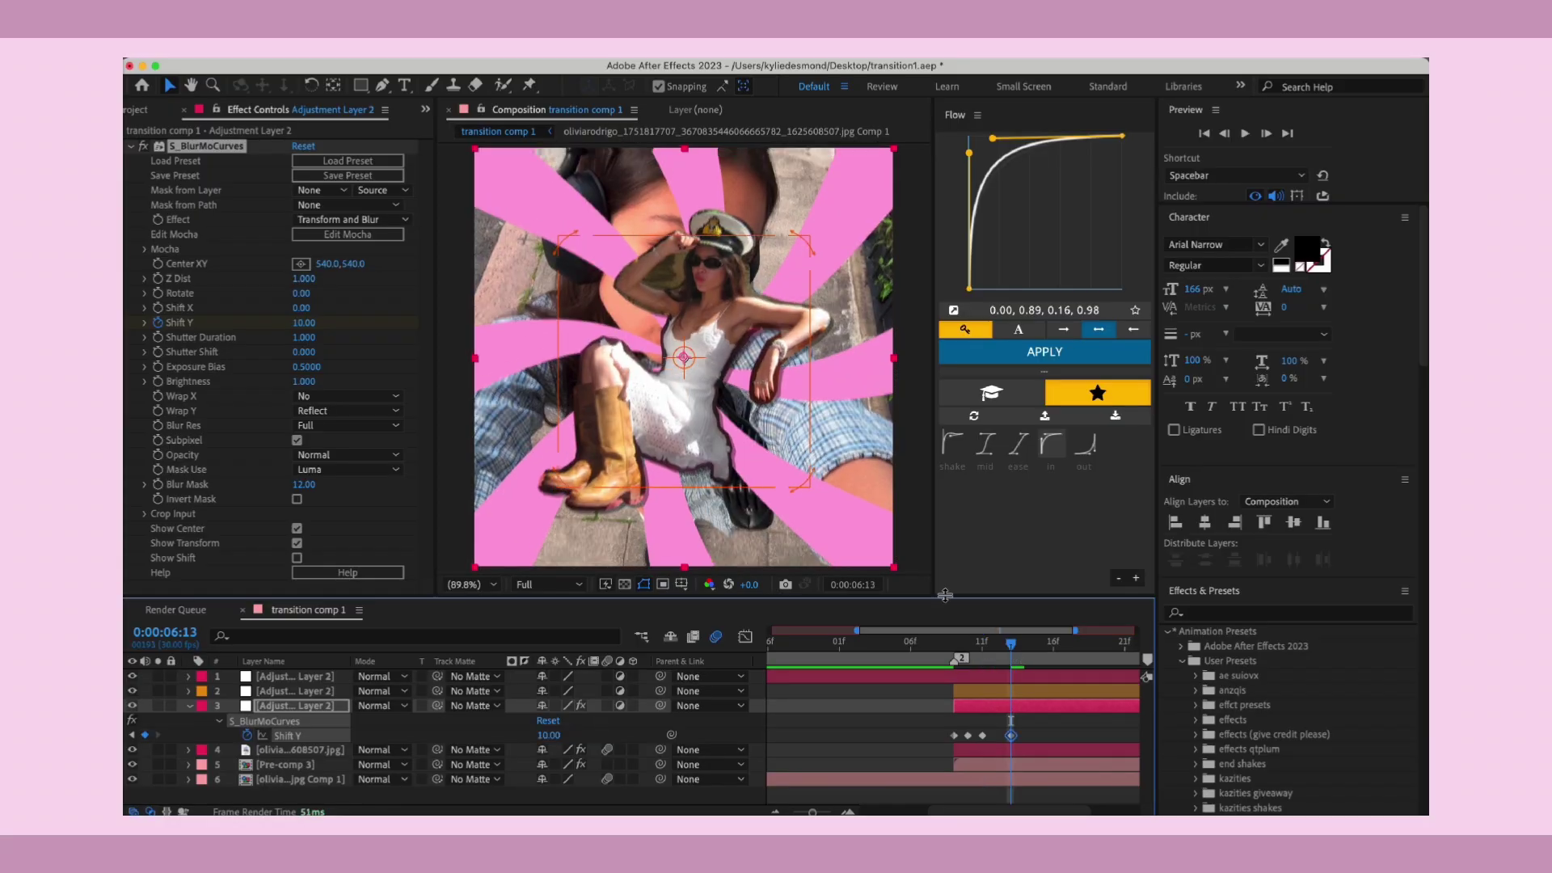
drag(1013, 647, 1055, 645)
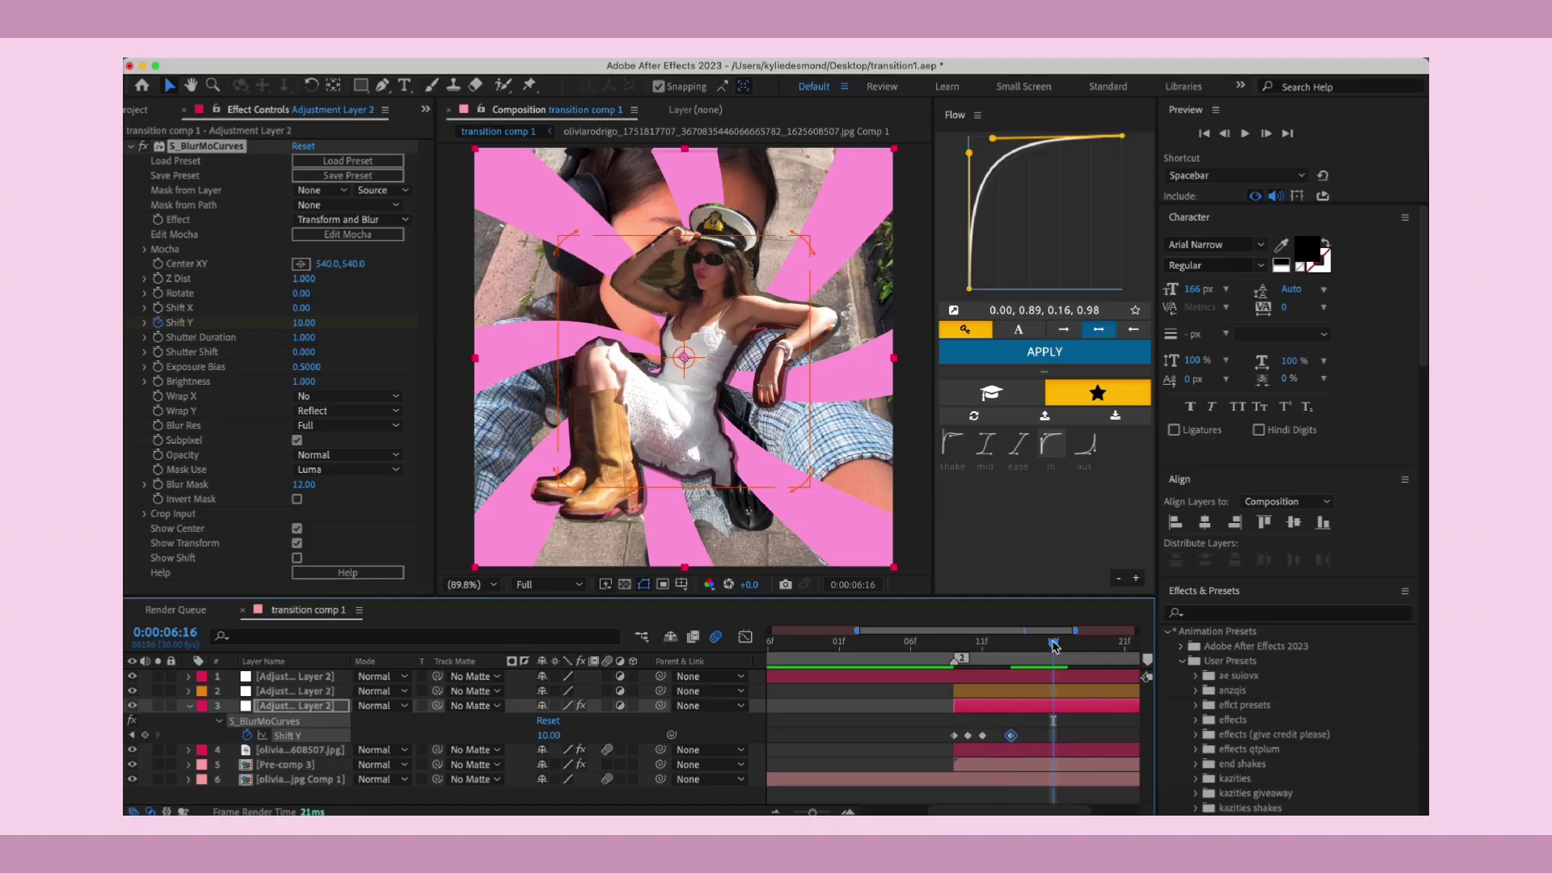
click(549, 735)
text(2400)
key(Return)
key(space)
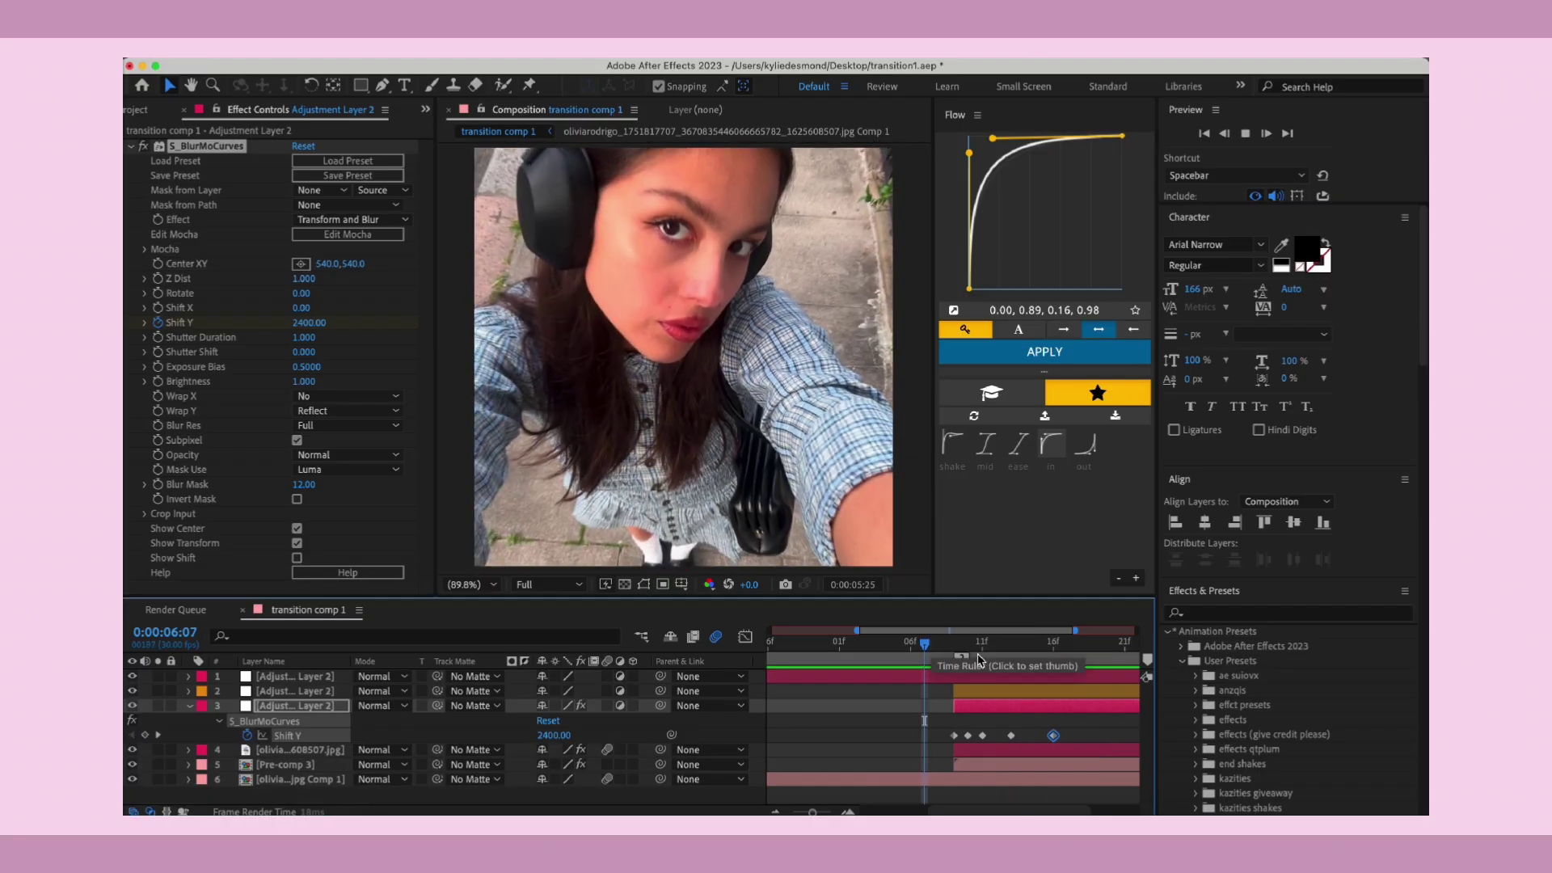
- Apply Easy Ease to all five Shift Y keyframes and preview the eased shake from 0:00:06:05
click(956, 651)
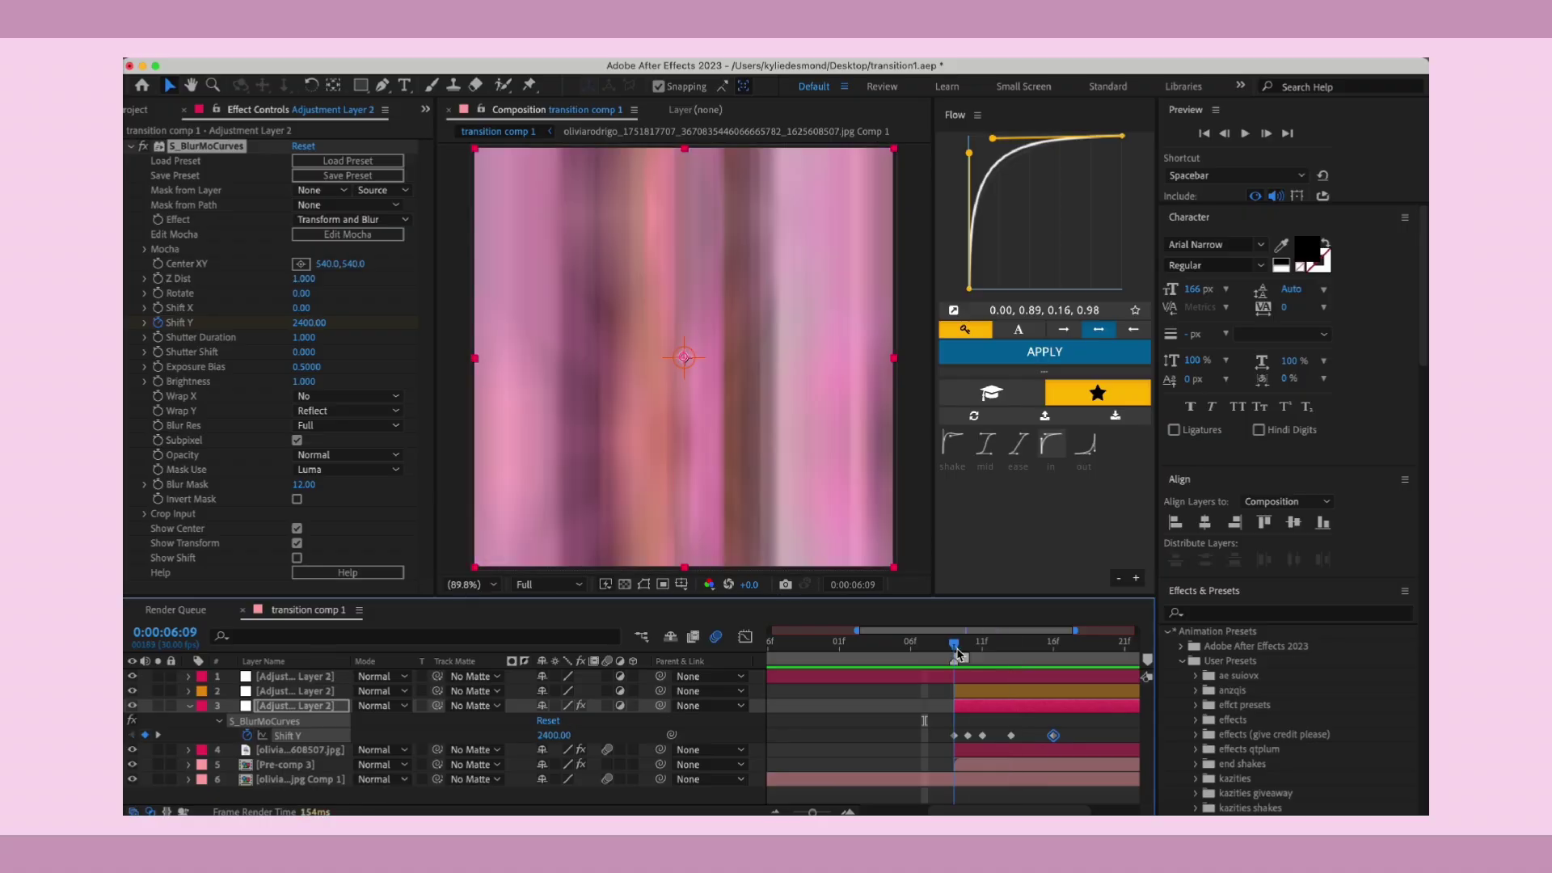
drag(935, 738, 1093, 740)
right_click(1054, 736)
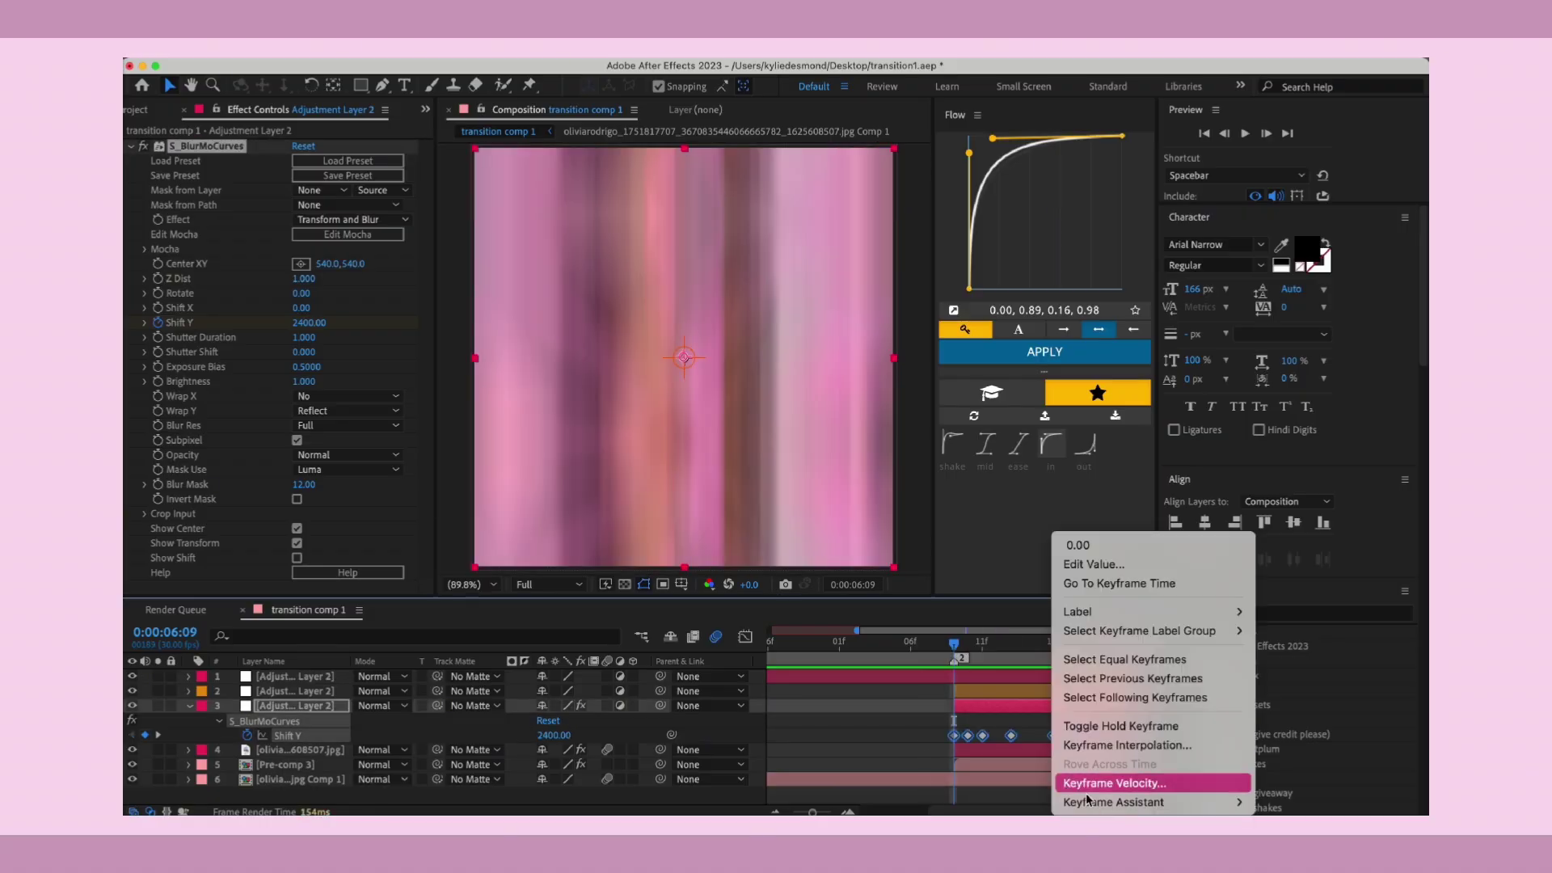
mouse_move(1085, 801)
click(939, 679)
click(896, 644)
key(space)
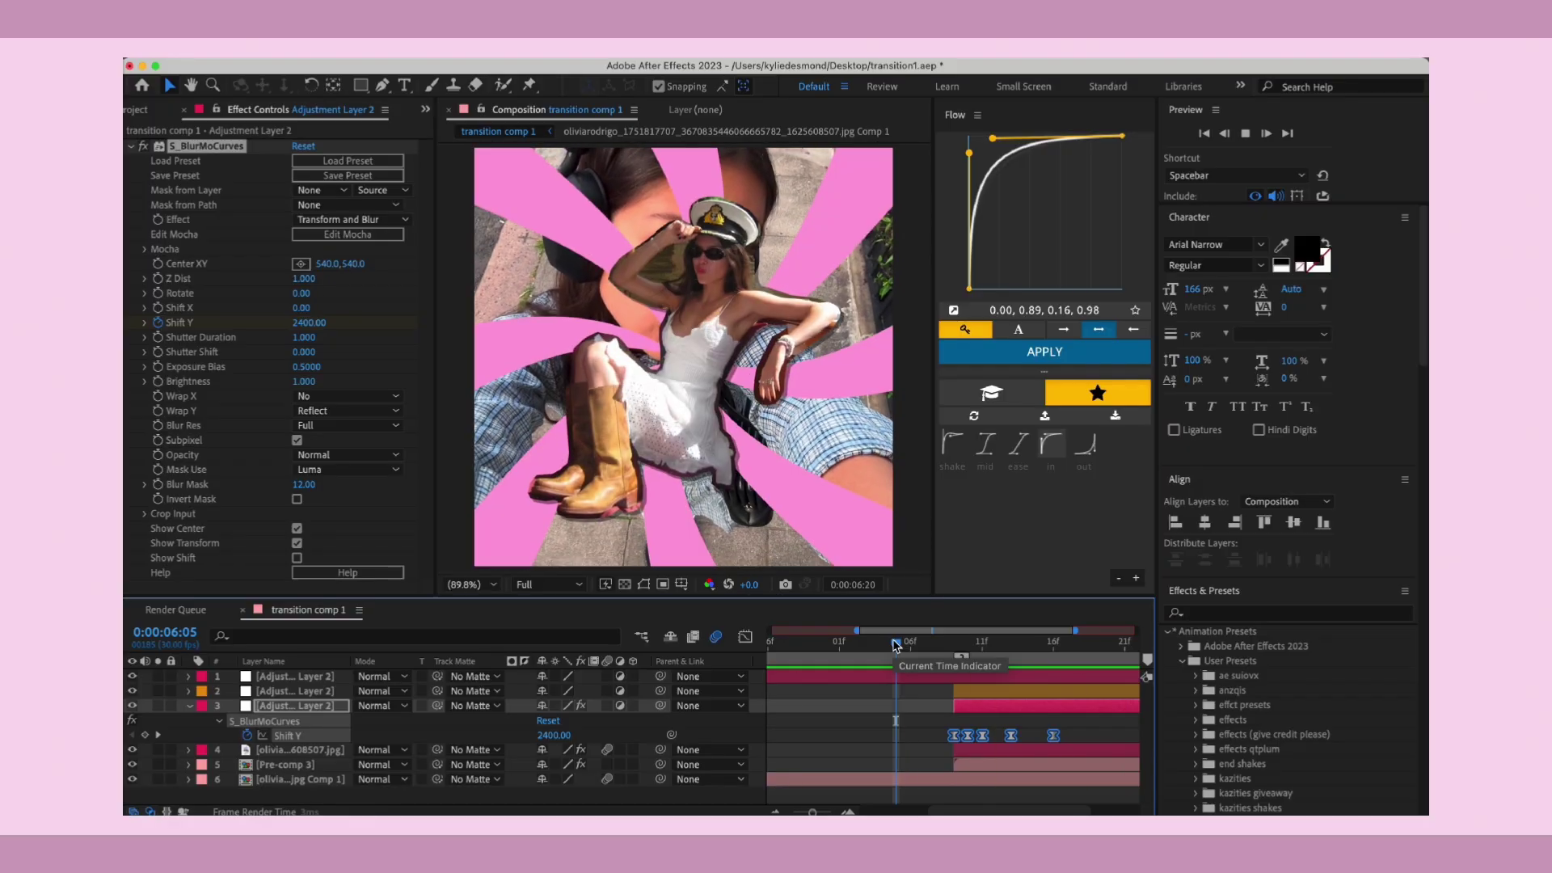
- Apply the Brightness & Contrast effect to the orange adjustment layer
click(965, 693)
key(ctrl+space)
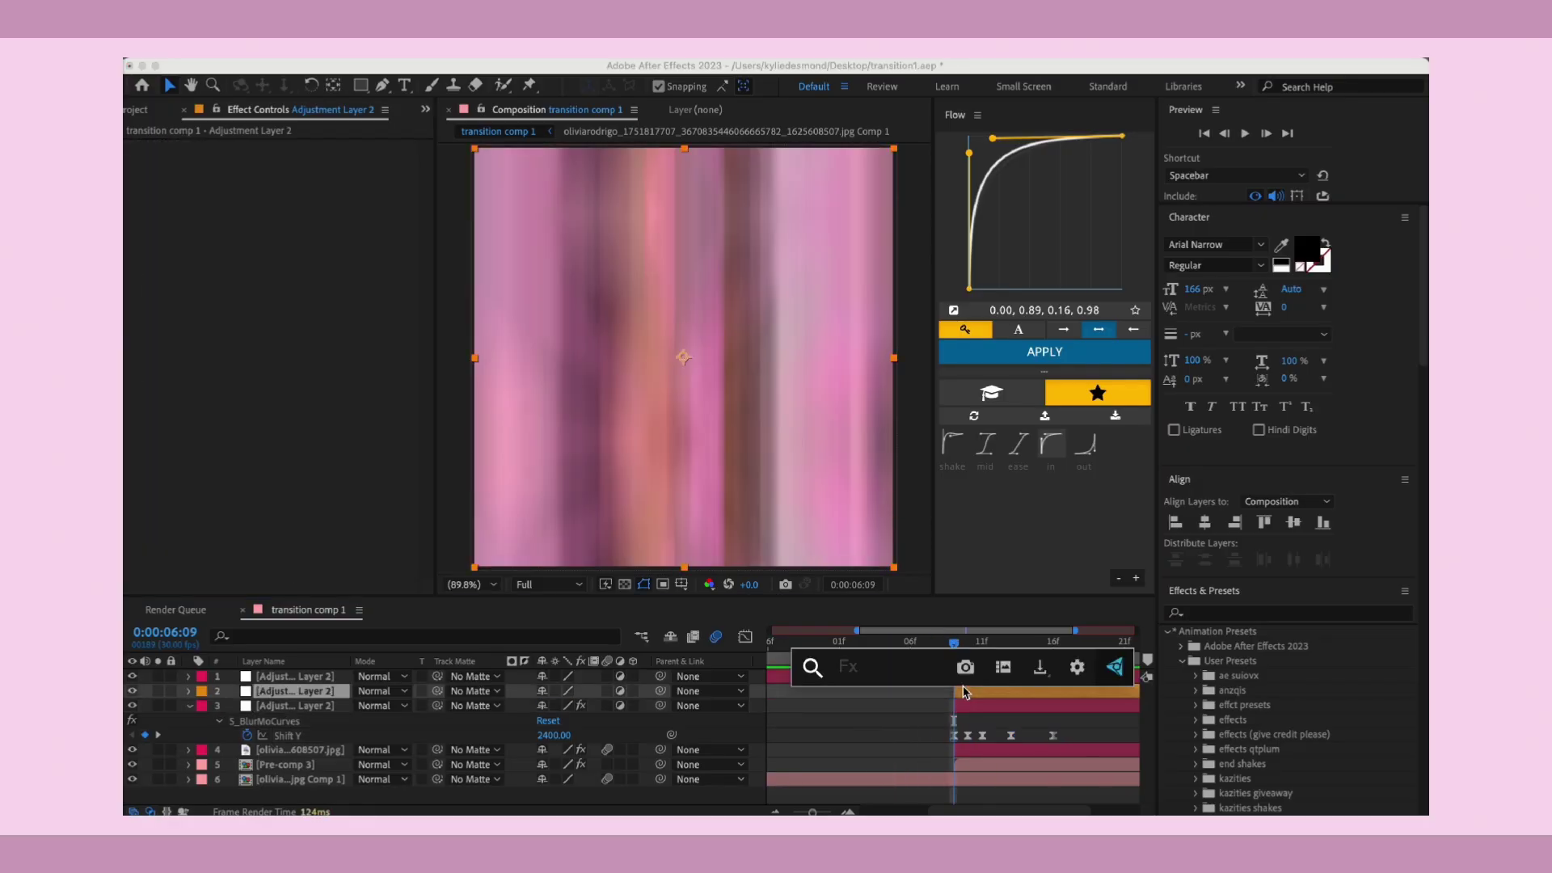
text(bright)
key(Return)
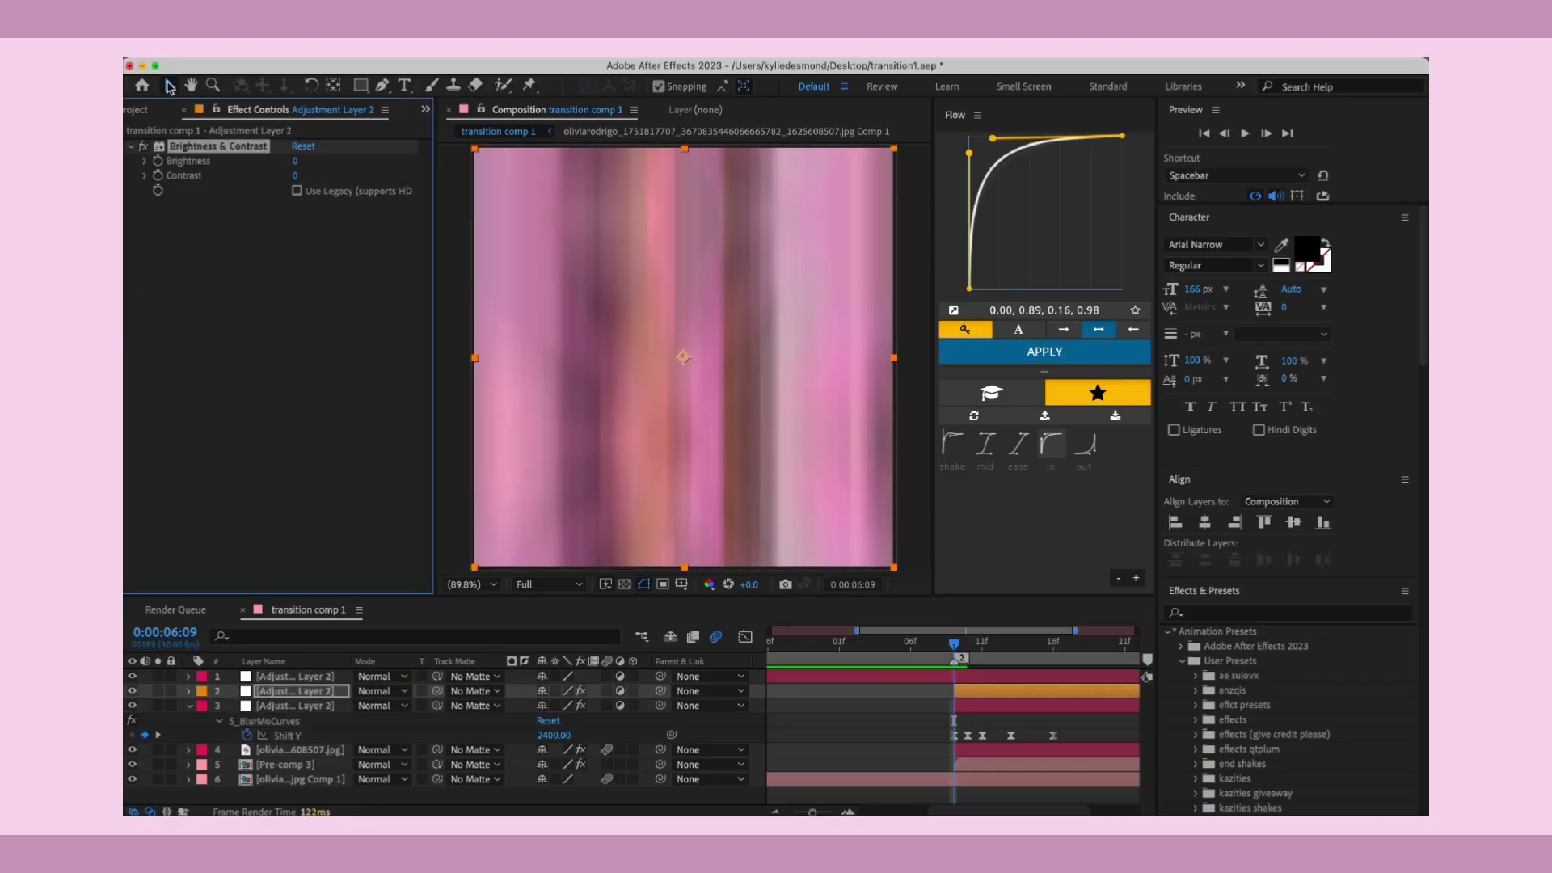
- Keyframe the orange layer's Brightness at 70 at 0:00:06:09 and at 0 at the layer's end, and preview the flash
click(159, 162)
drag(954, 721, 1135, 730)
click(297, 161)
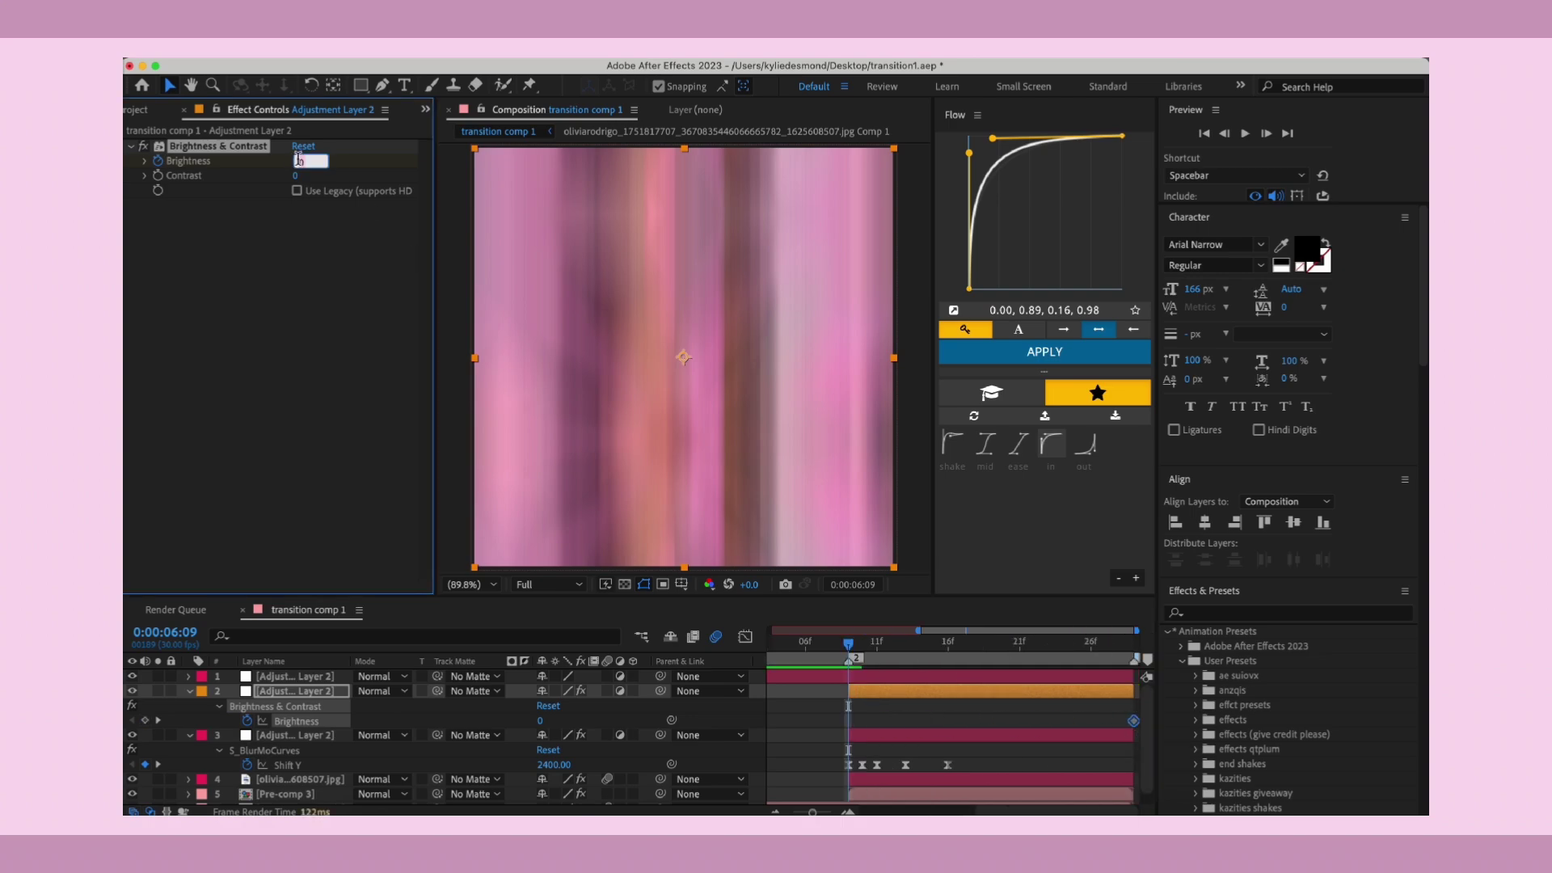
text(70)
key(Return)
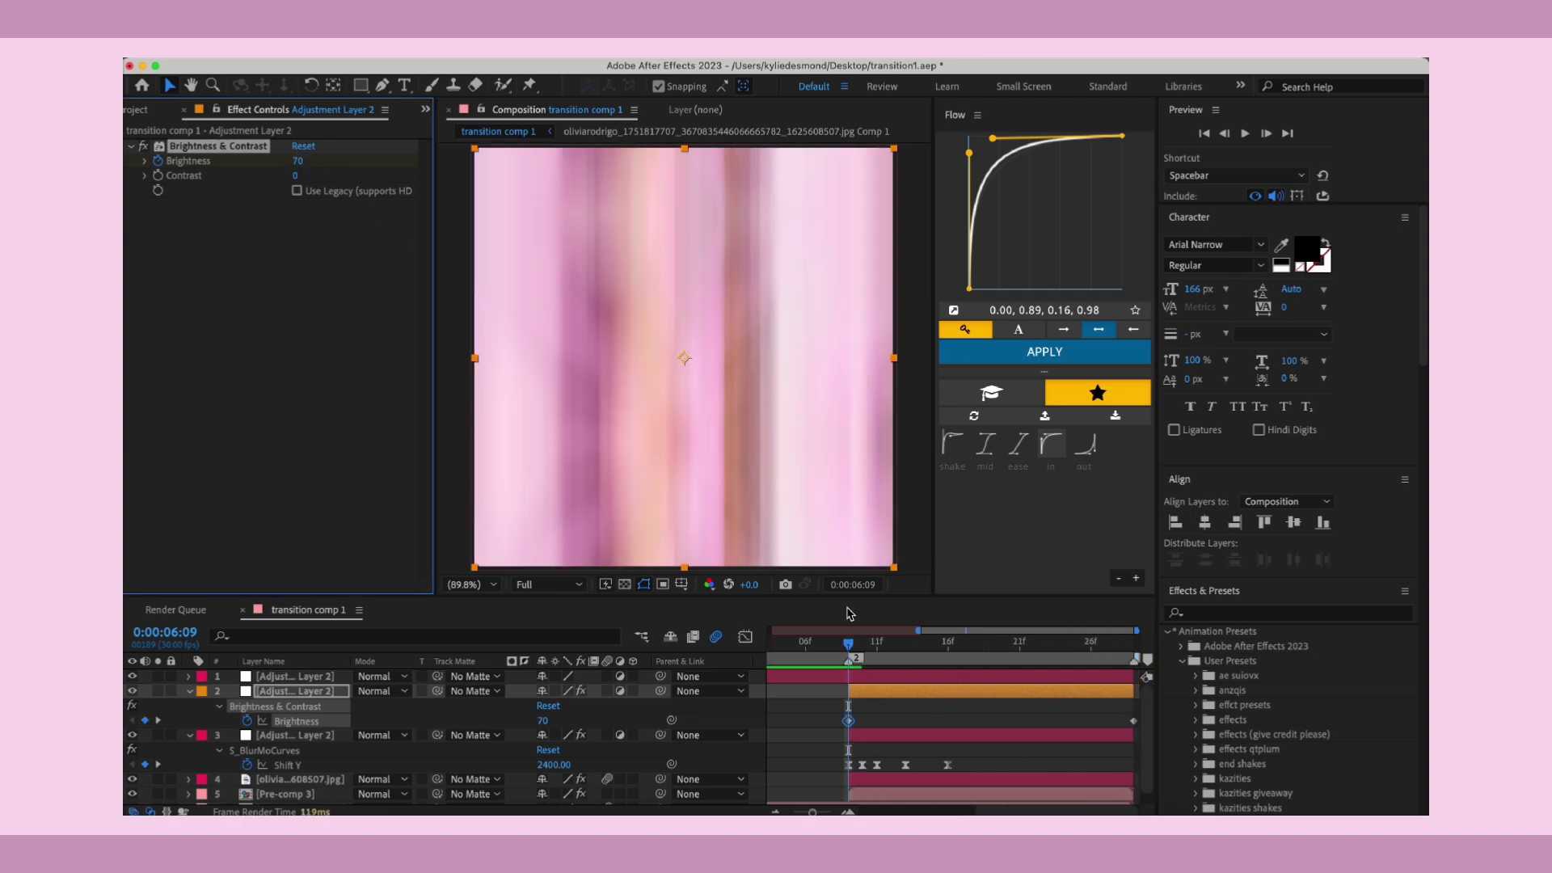
key(space)
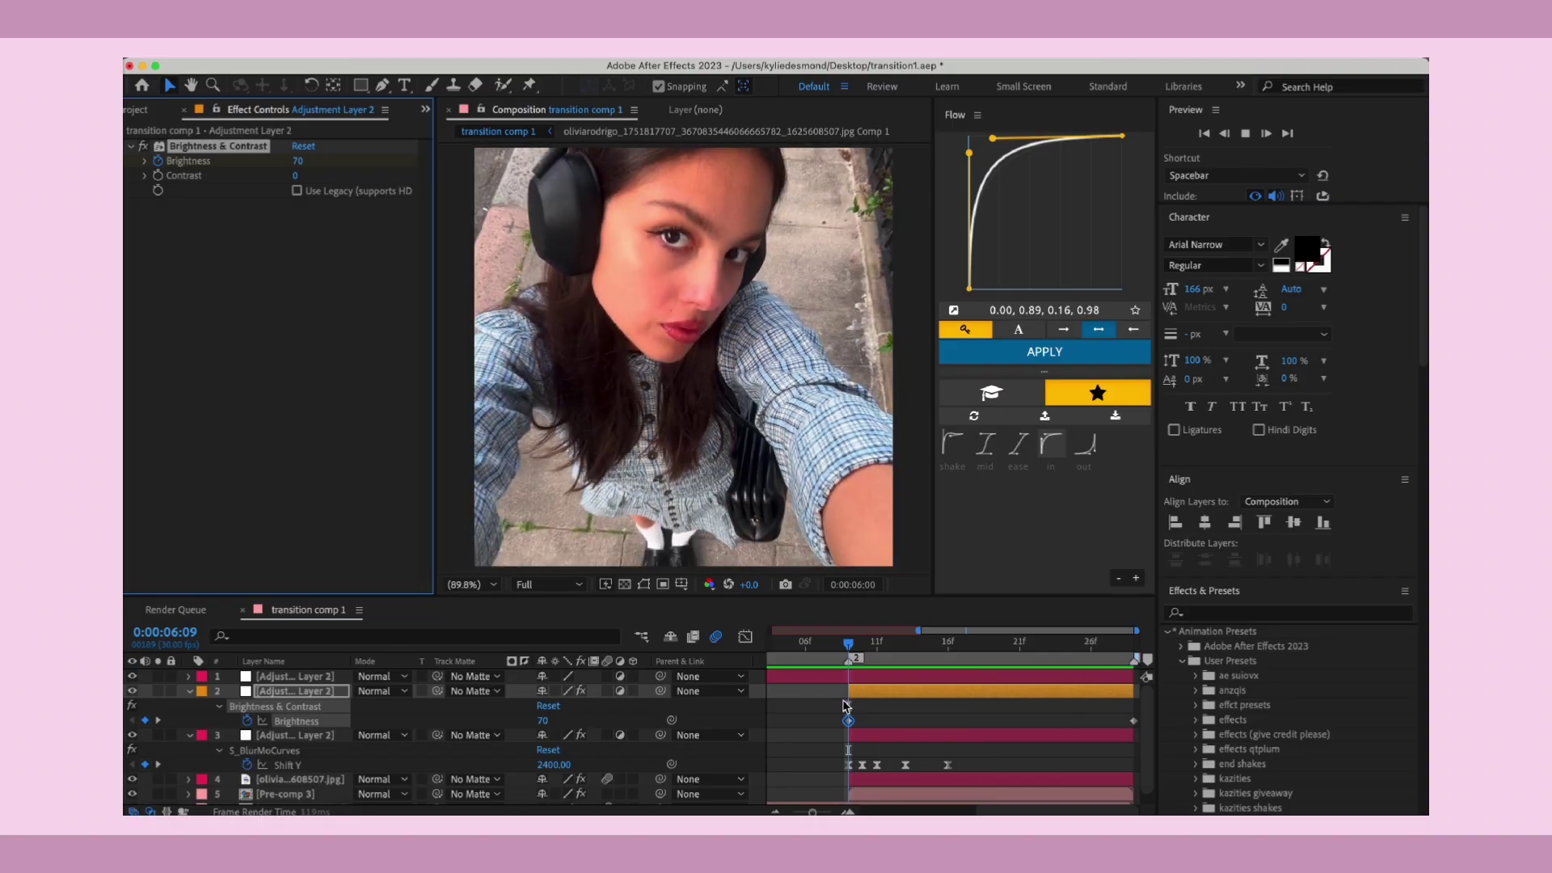
key(space)
- Go to 0:00:05:16 and duplicate the topmost pink adjustment layer
drag(813, 813, 811, 813)
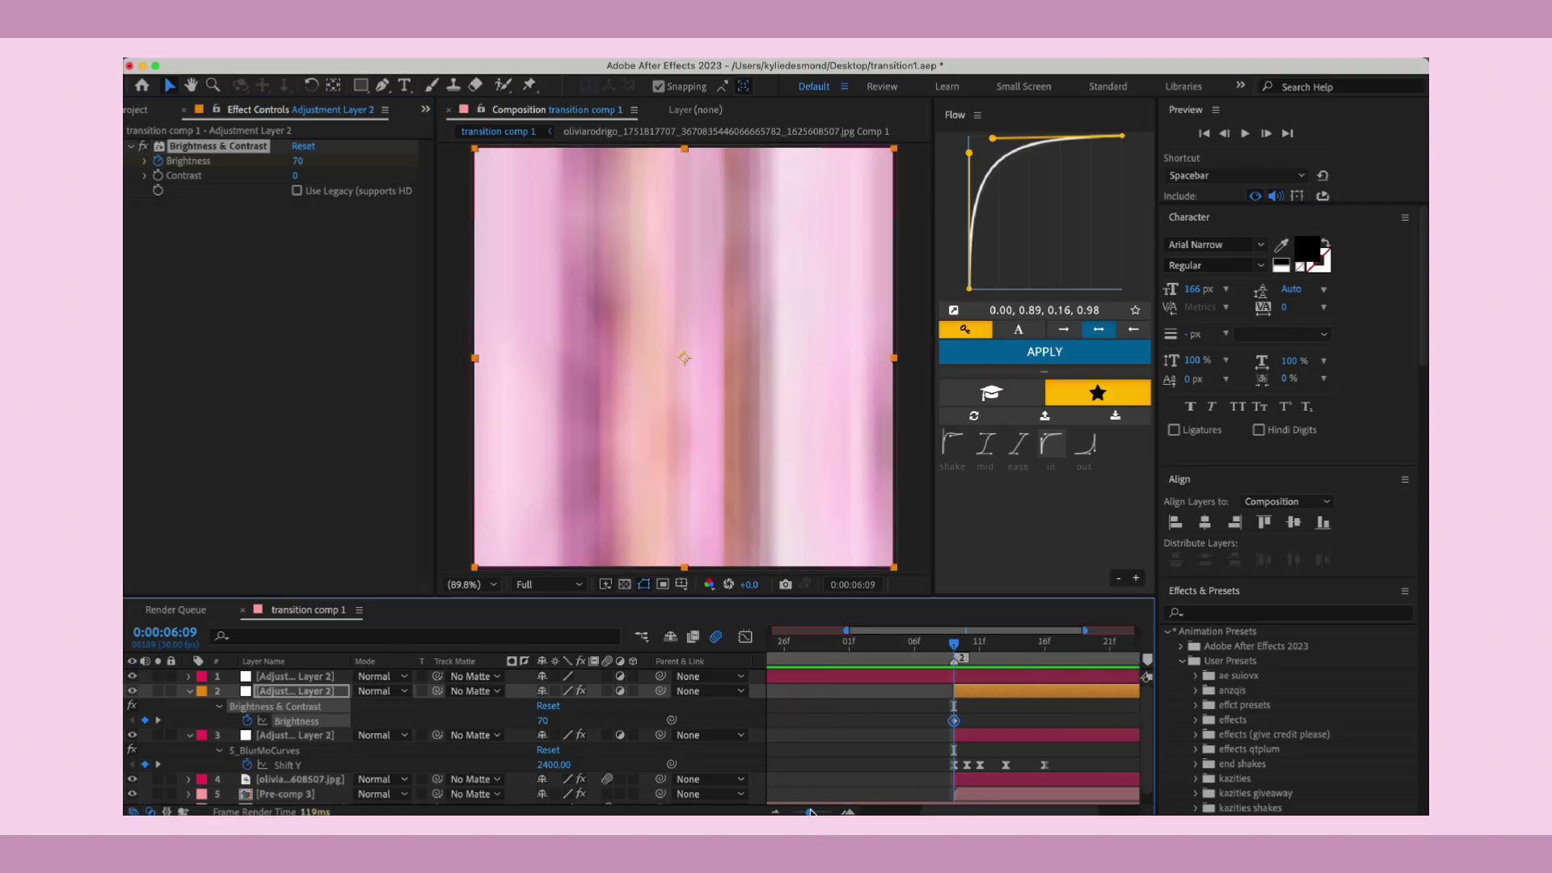
drag(791, 652, 740, 653)
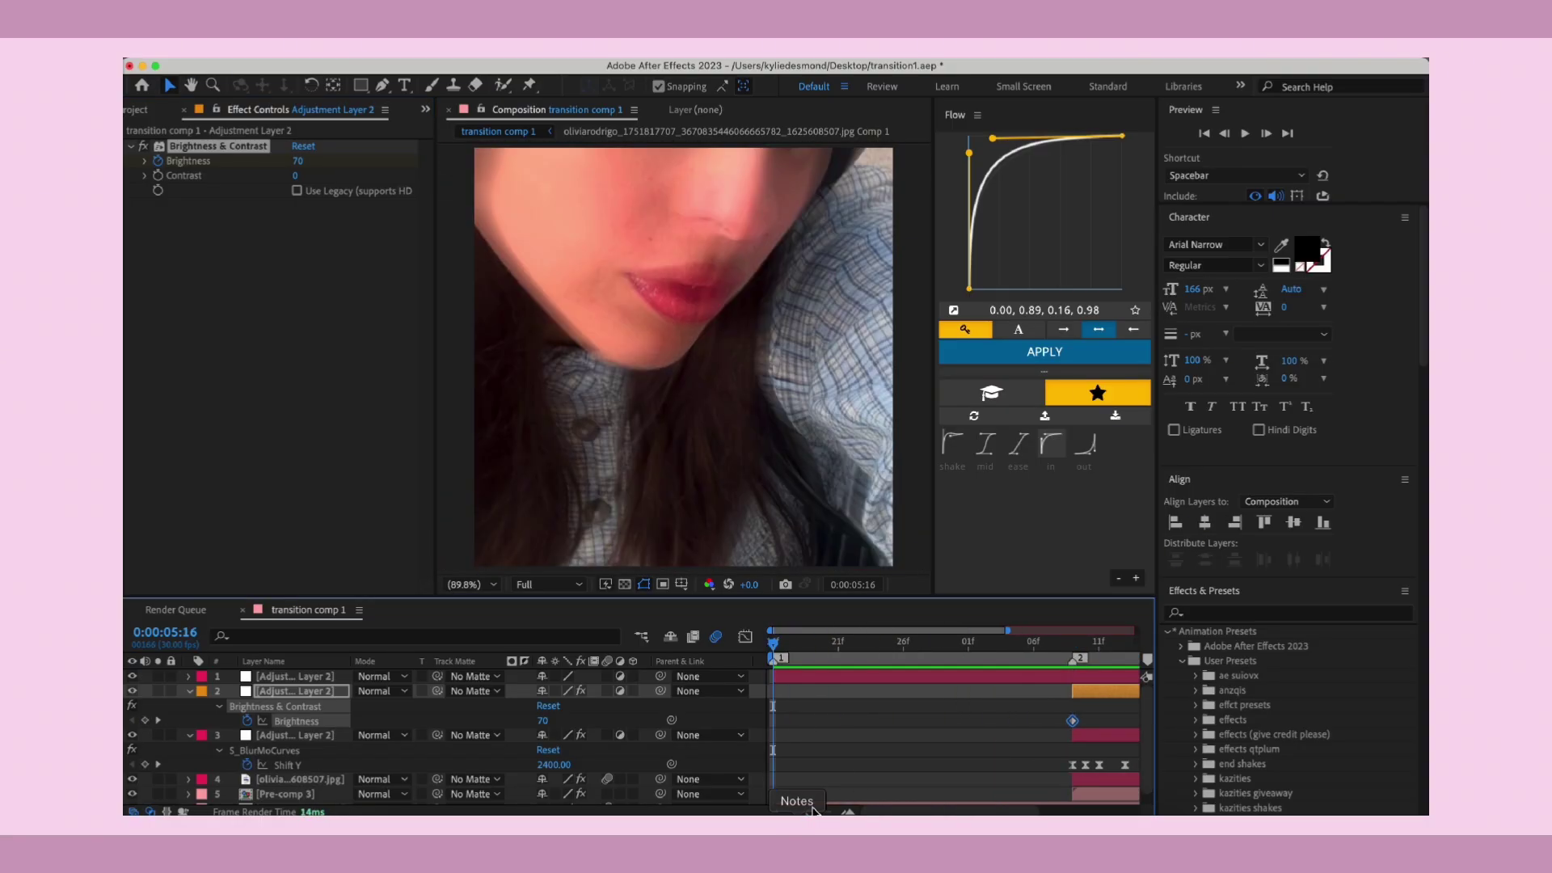
drag(811, 812, 794, 812)
click(823, 677)
key(ctrl+d)
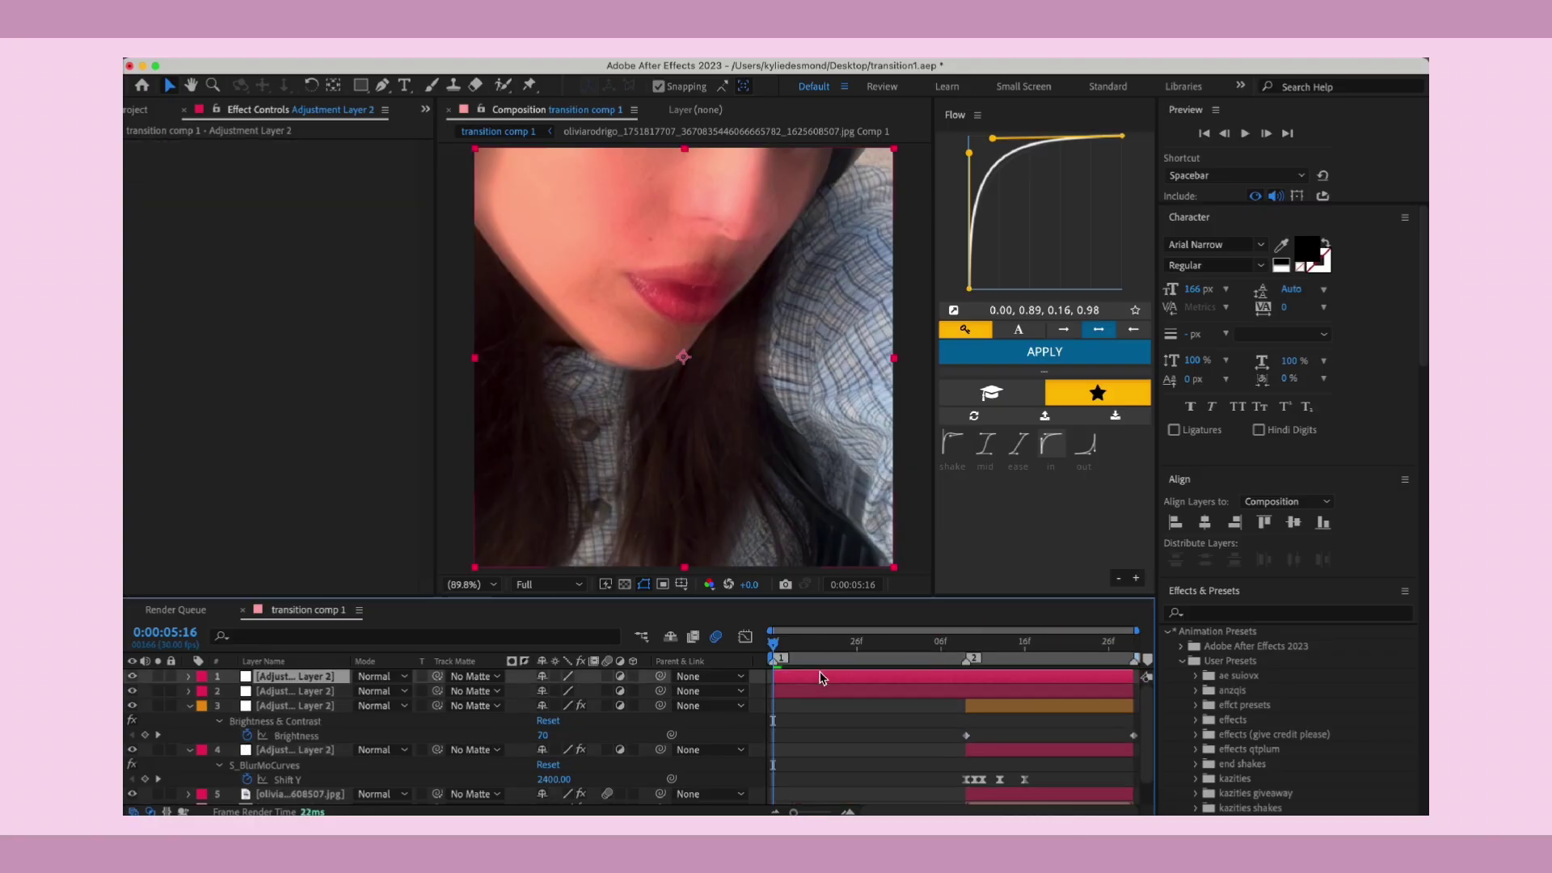
- Apply the Brightness & Contrast effect to the lower copy of the duplicated adjustment layer
click(829, 695)
key(ctrl+space)
text(b)
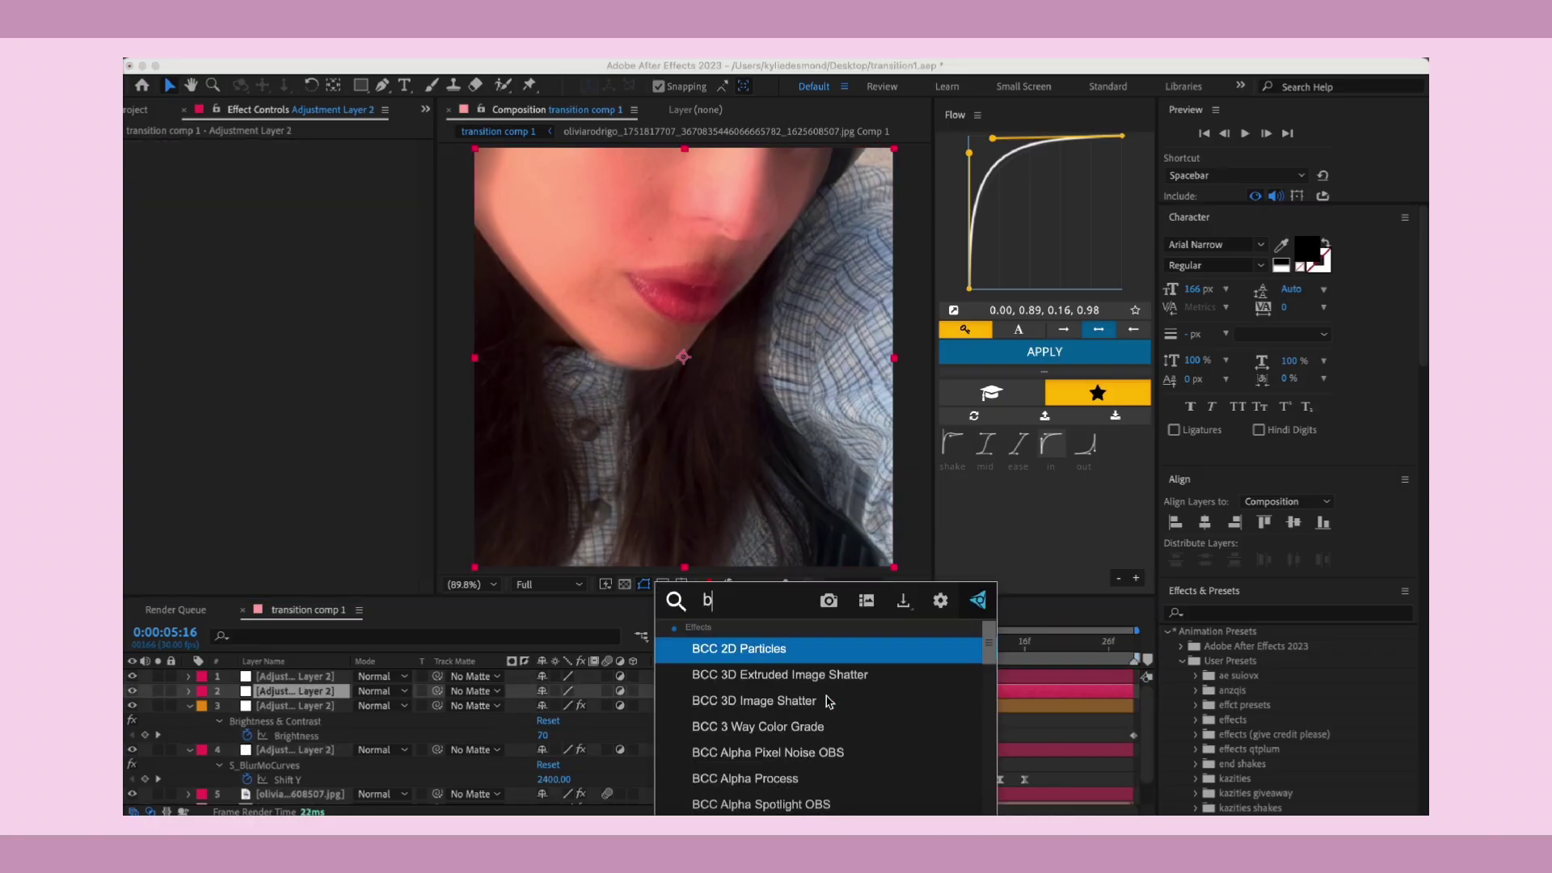
text(righ)
click(798, 657)
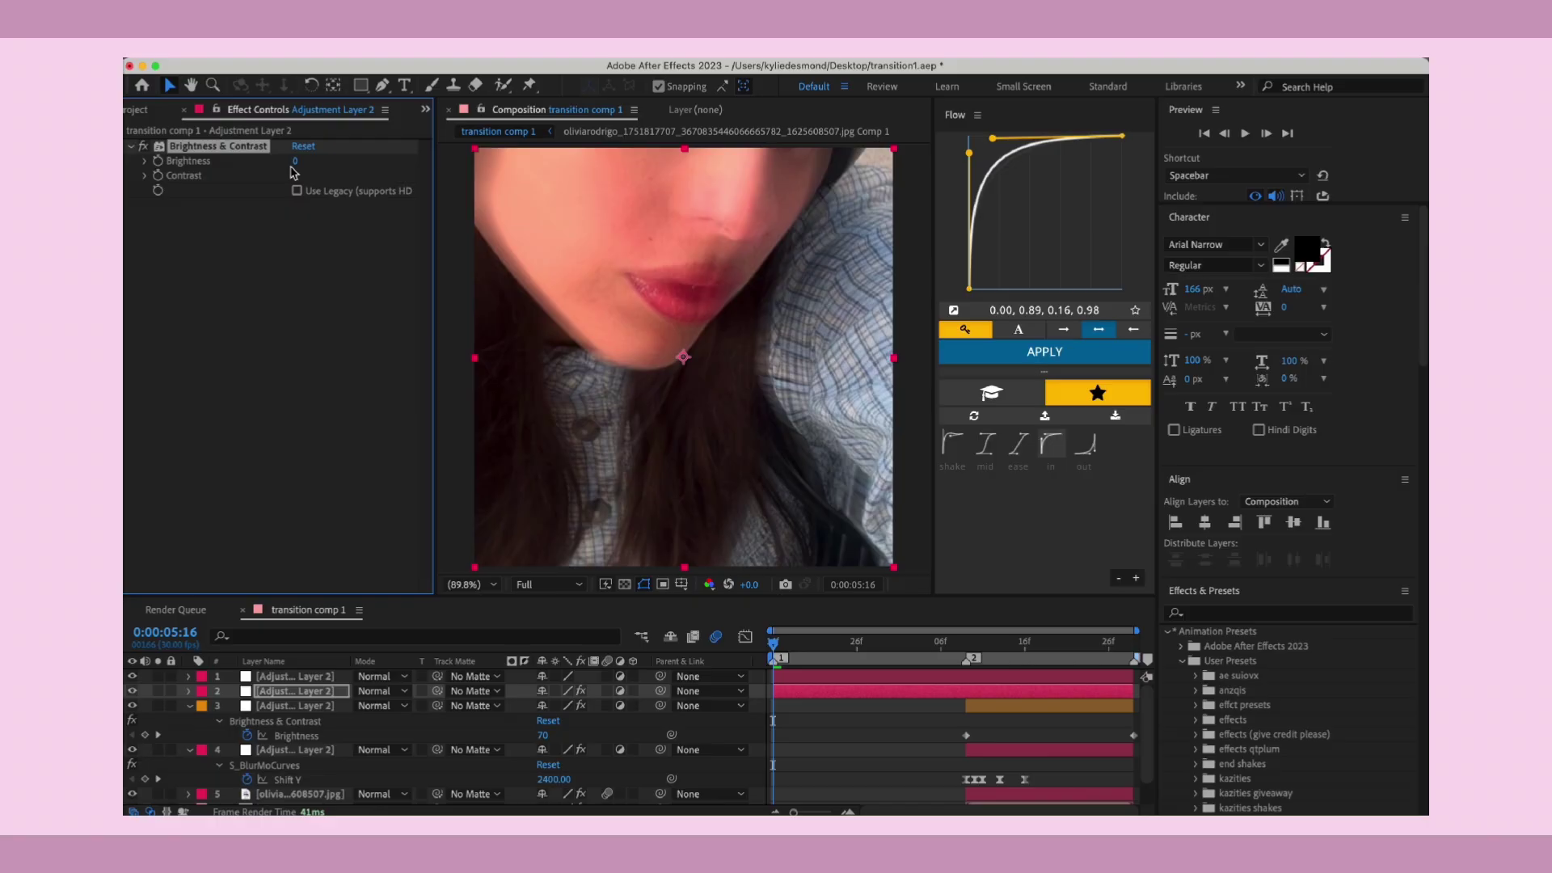
- Keyframe this layer's Brightness at 50 at 0:00:05:16 and at 0 at 0:00:06:09
click(159, 162)
click(968, 647)
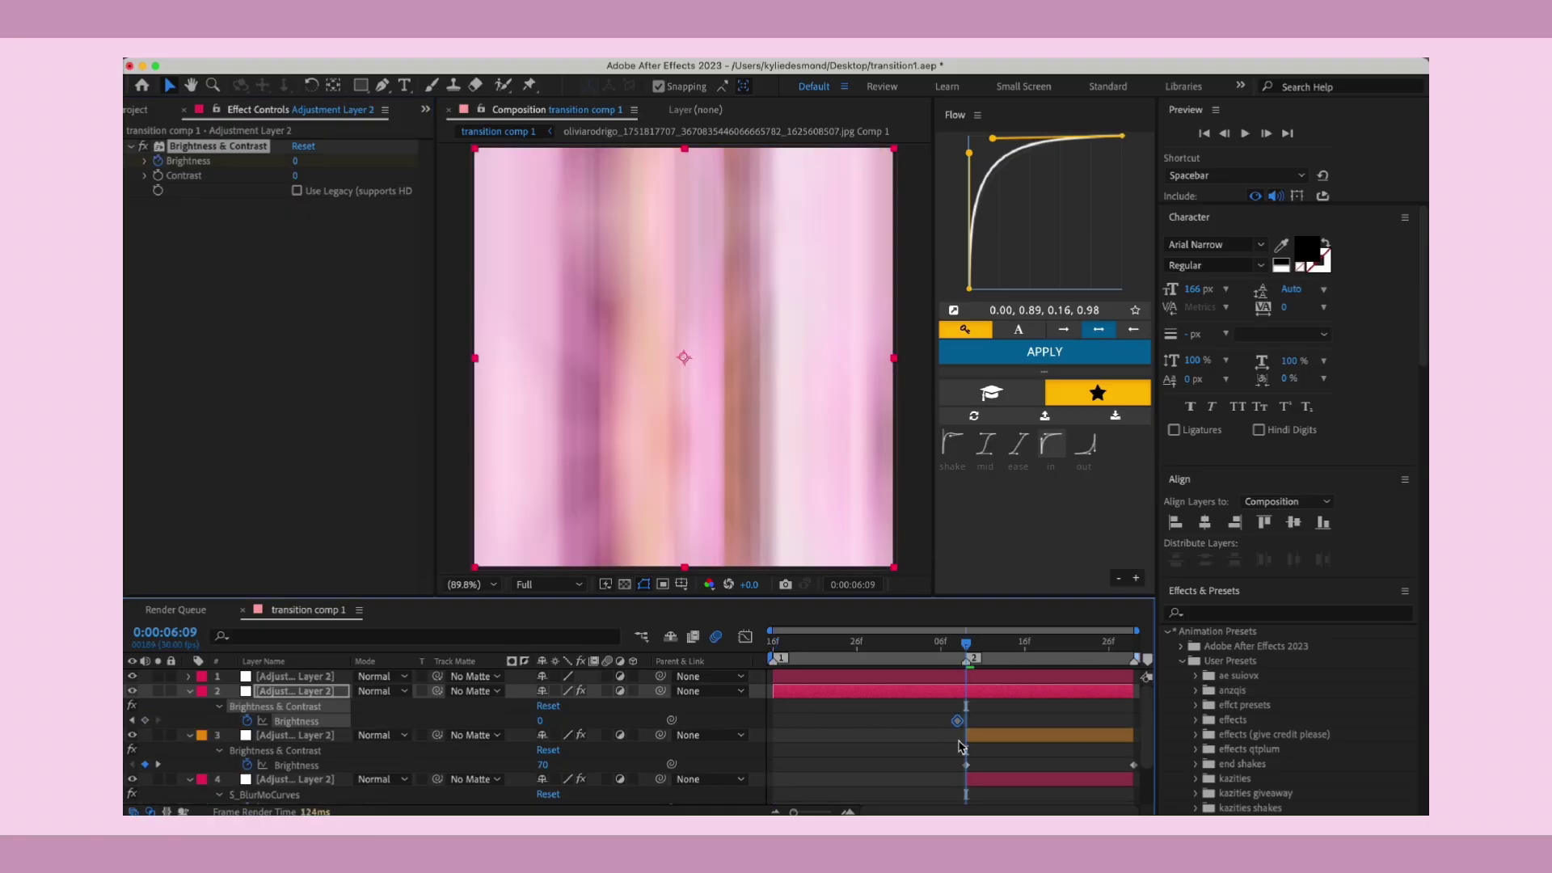
key(Home)
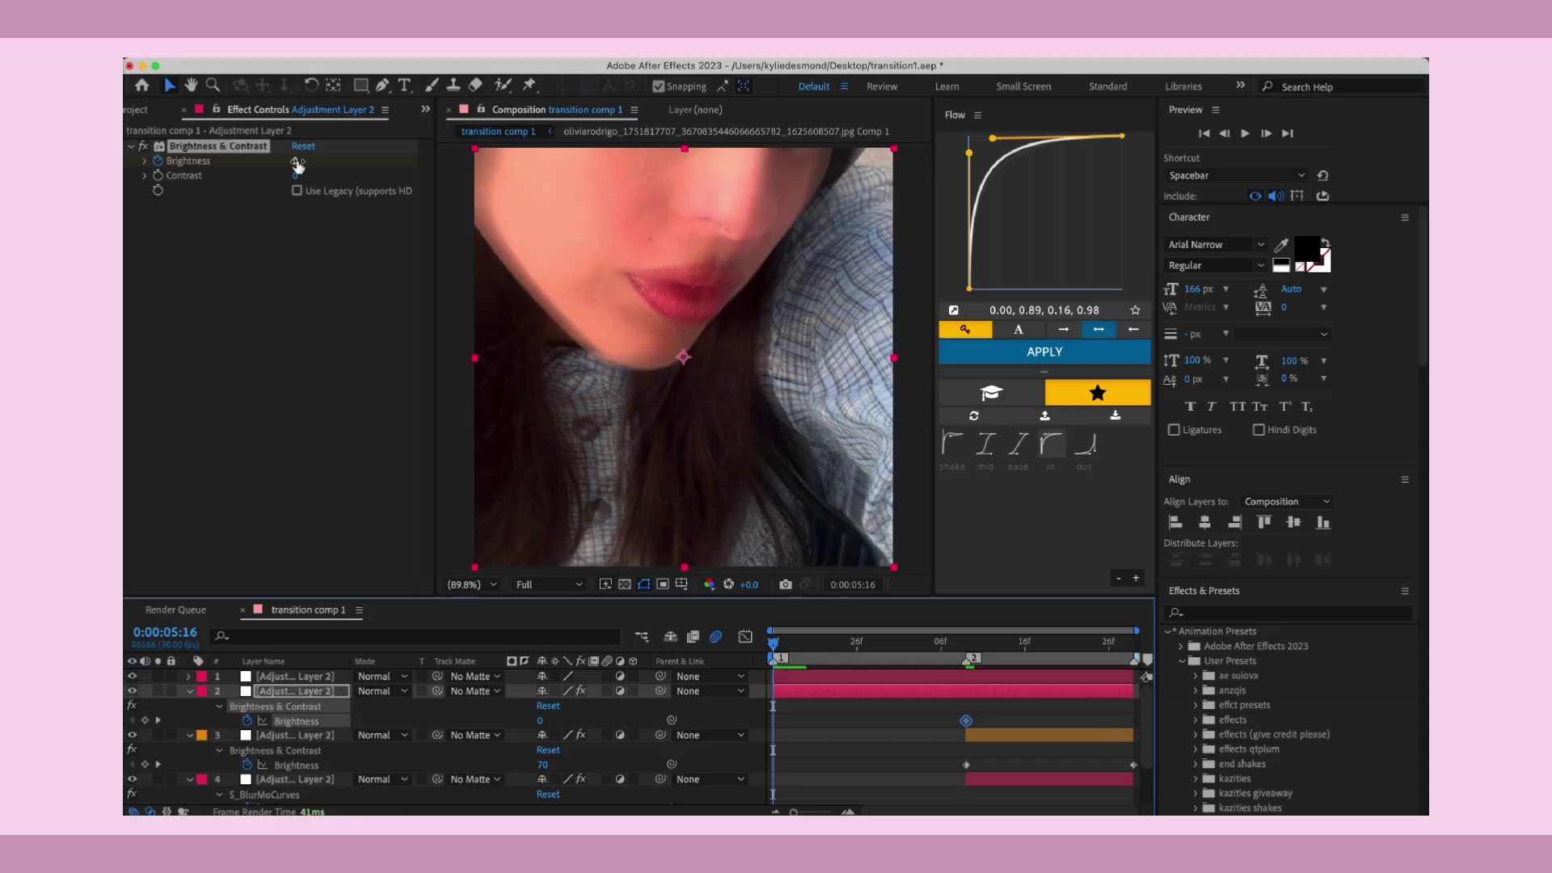
drag(297, 165, 346, 167)
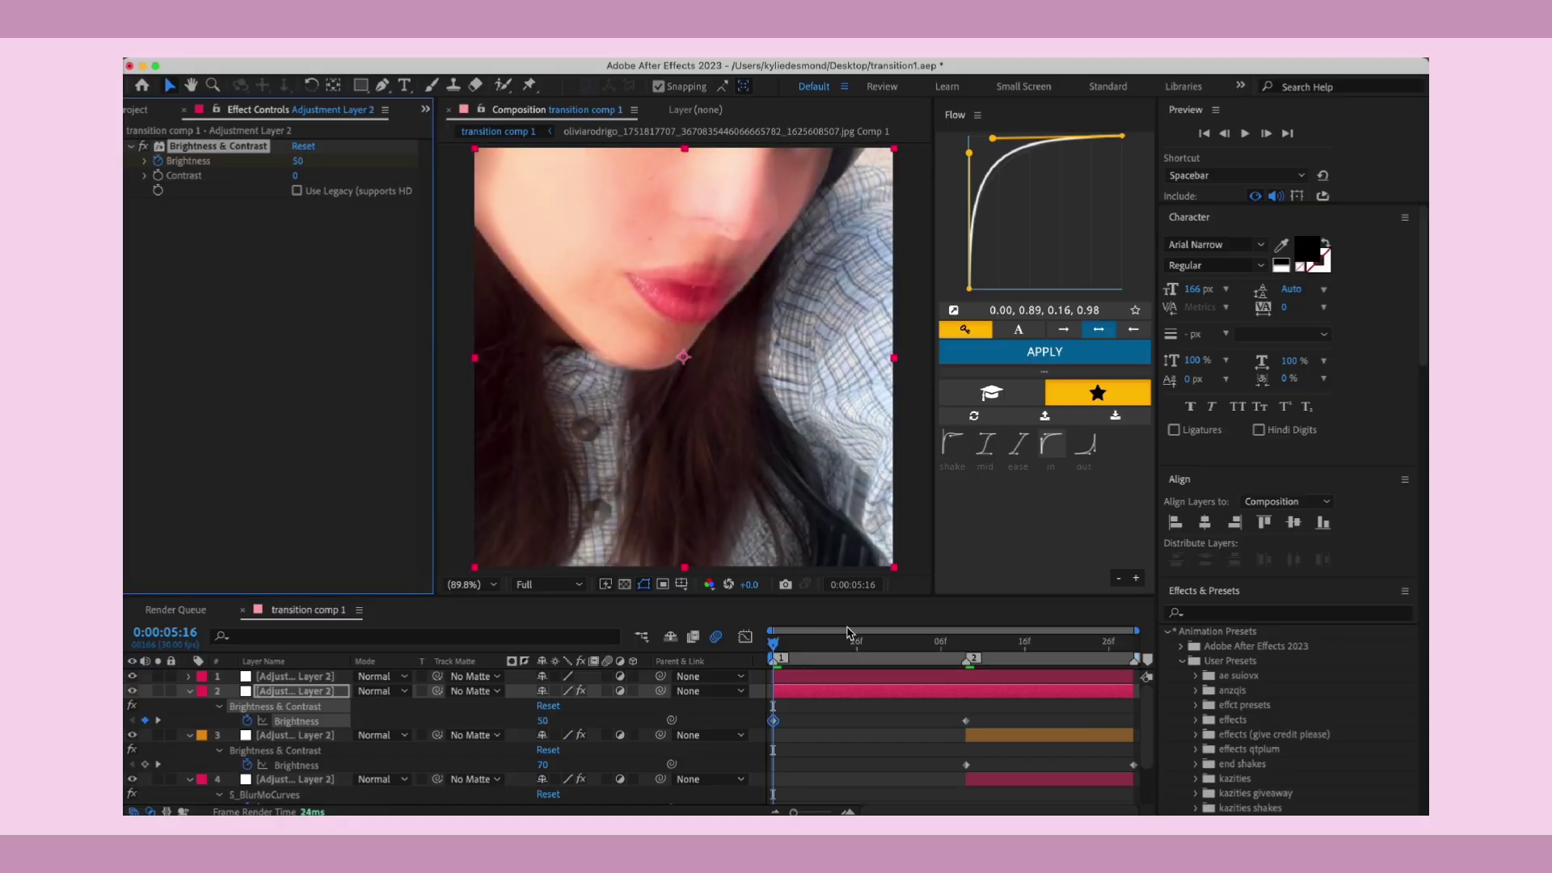
- Add the BCC Lens Blur OBS effect to the same adjustment layer and set its Gamma to 1000
key(ctrl+space)
text(bcc lens)
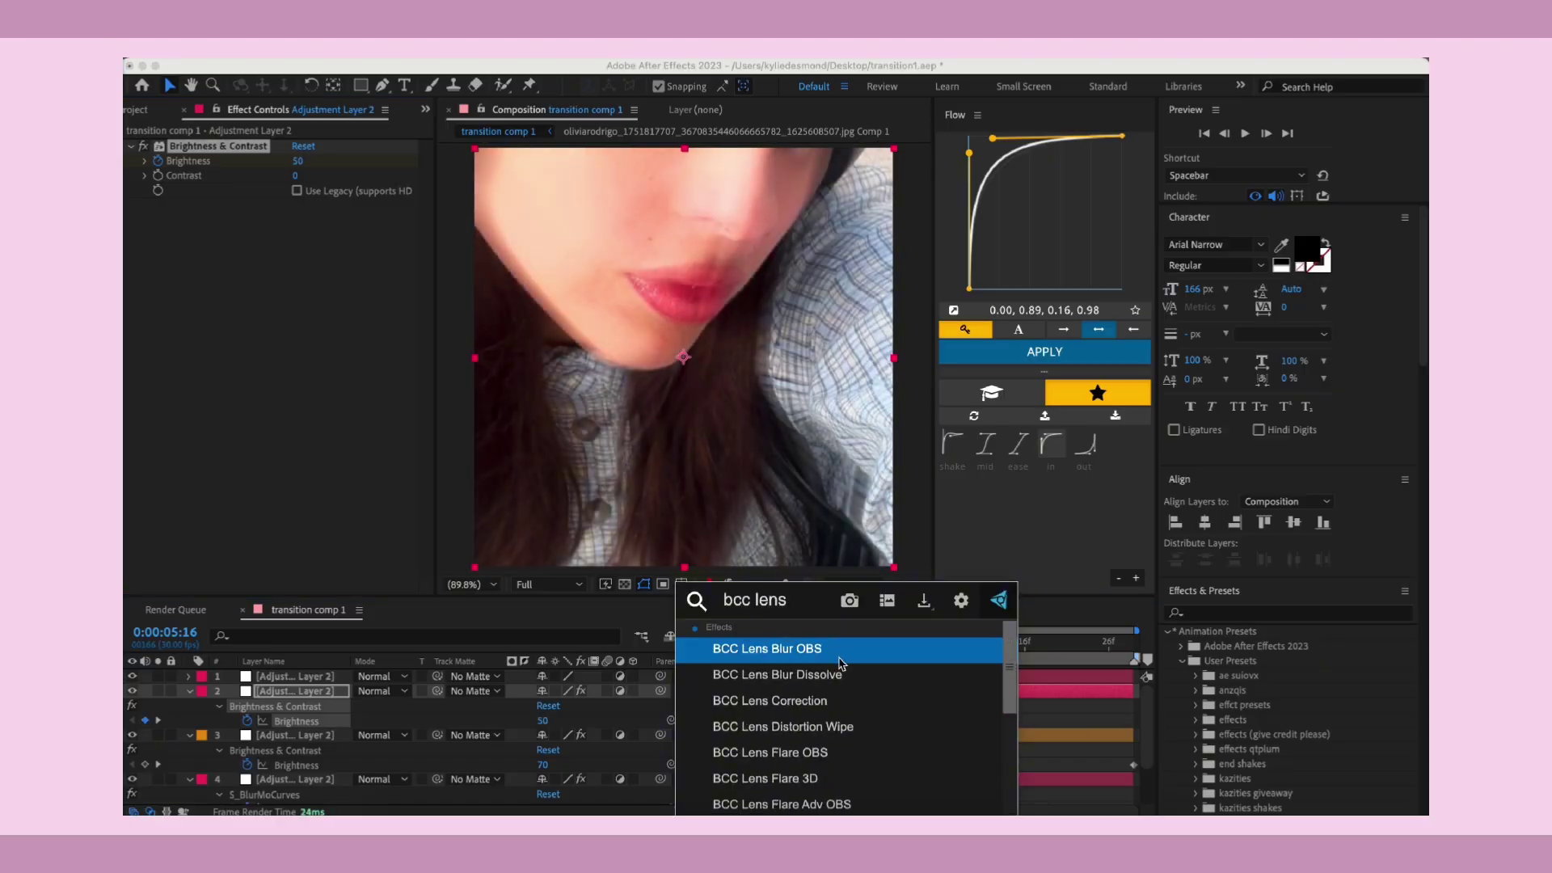
click(839, 657)
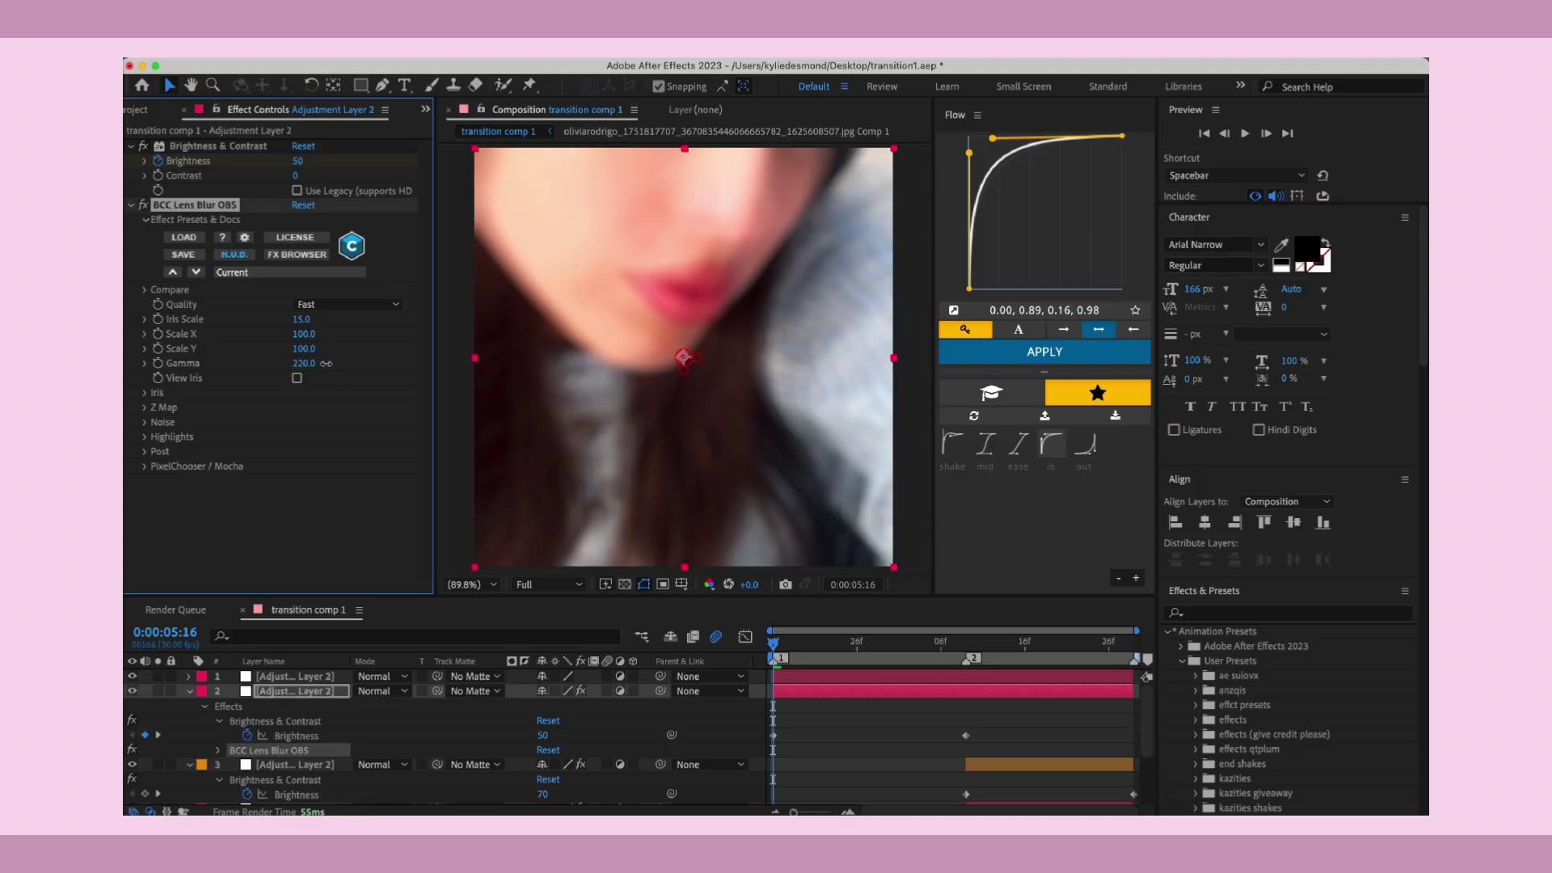
drag(325, 363, 1096, 367)
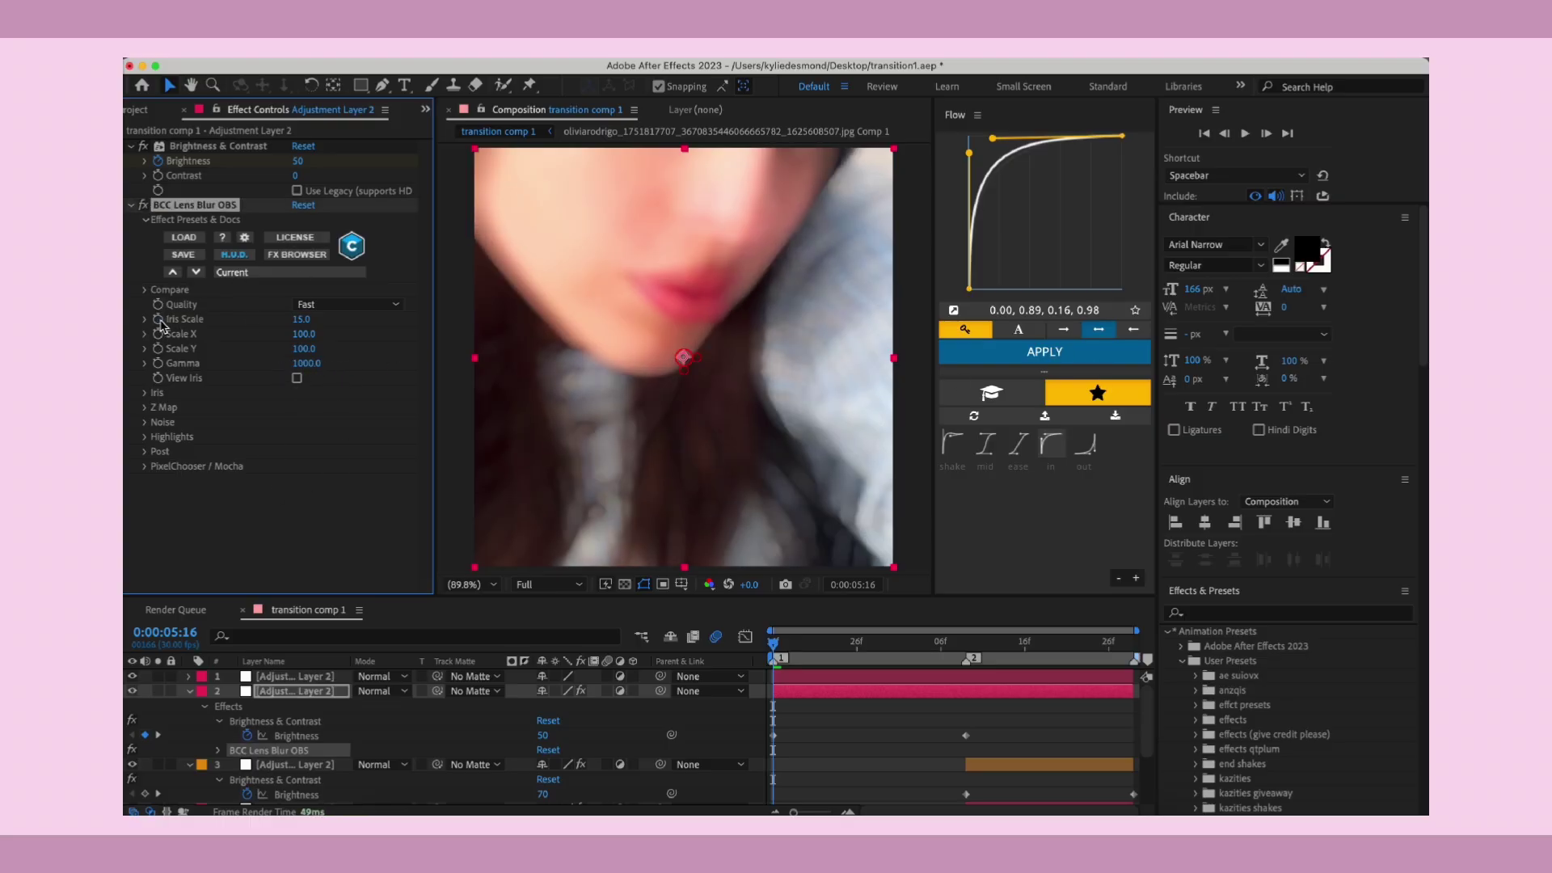
- Keyframe the lens blur's Iris Scale at 15 at 0:00:05:16 and at 0 at 0:00:05:25
key(u)
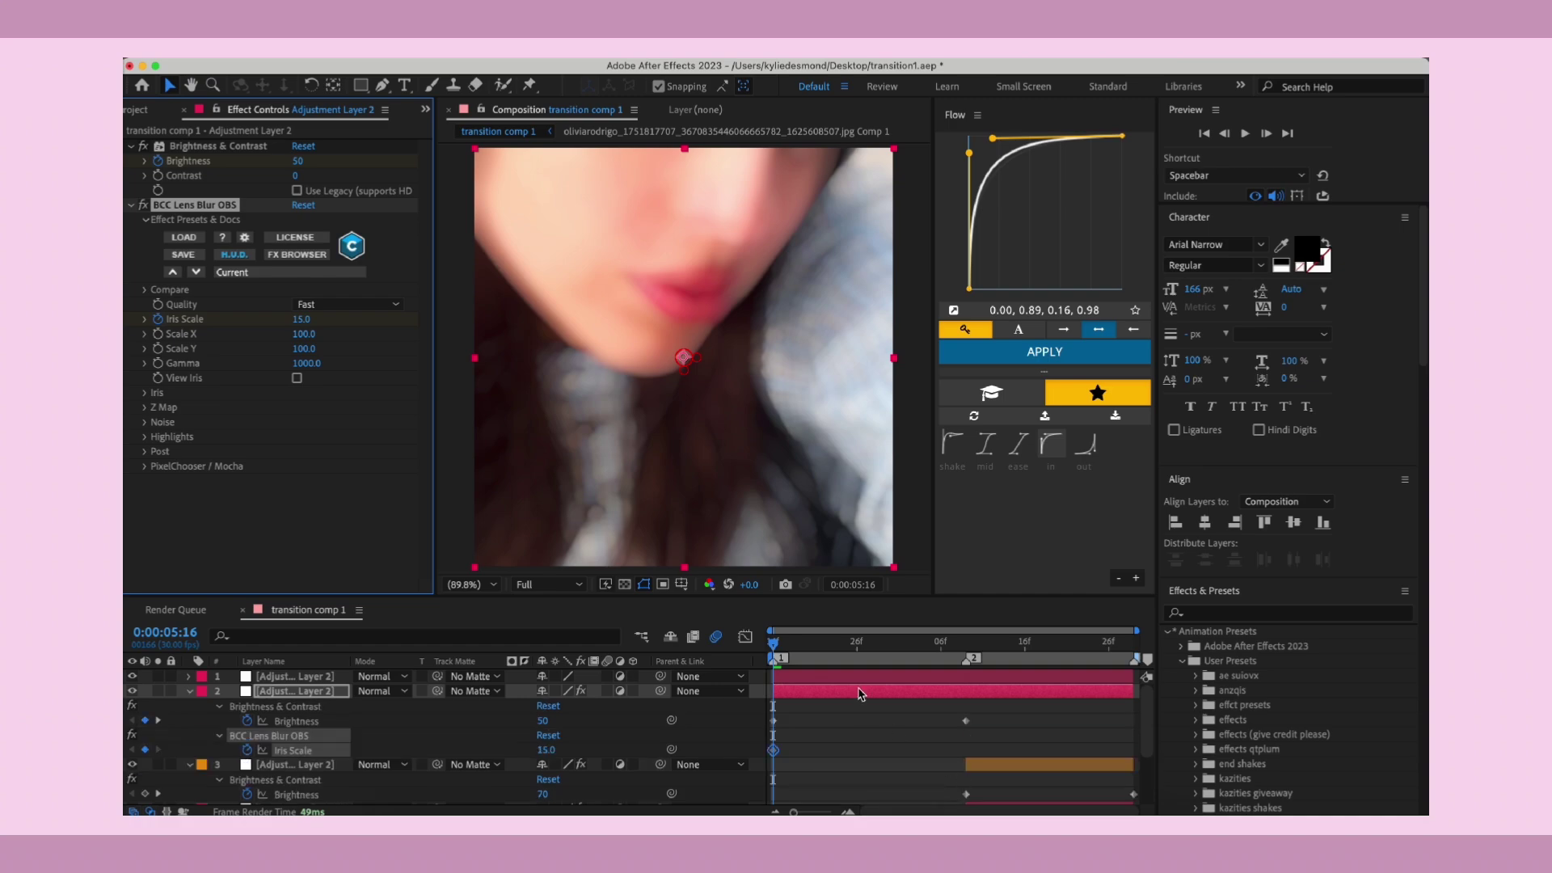
click(849, 644)
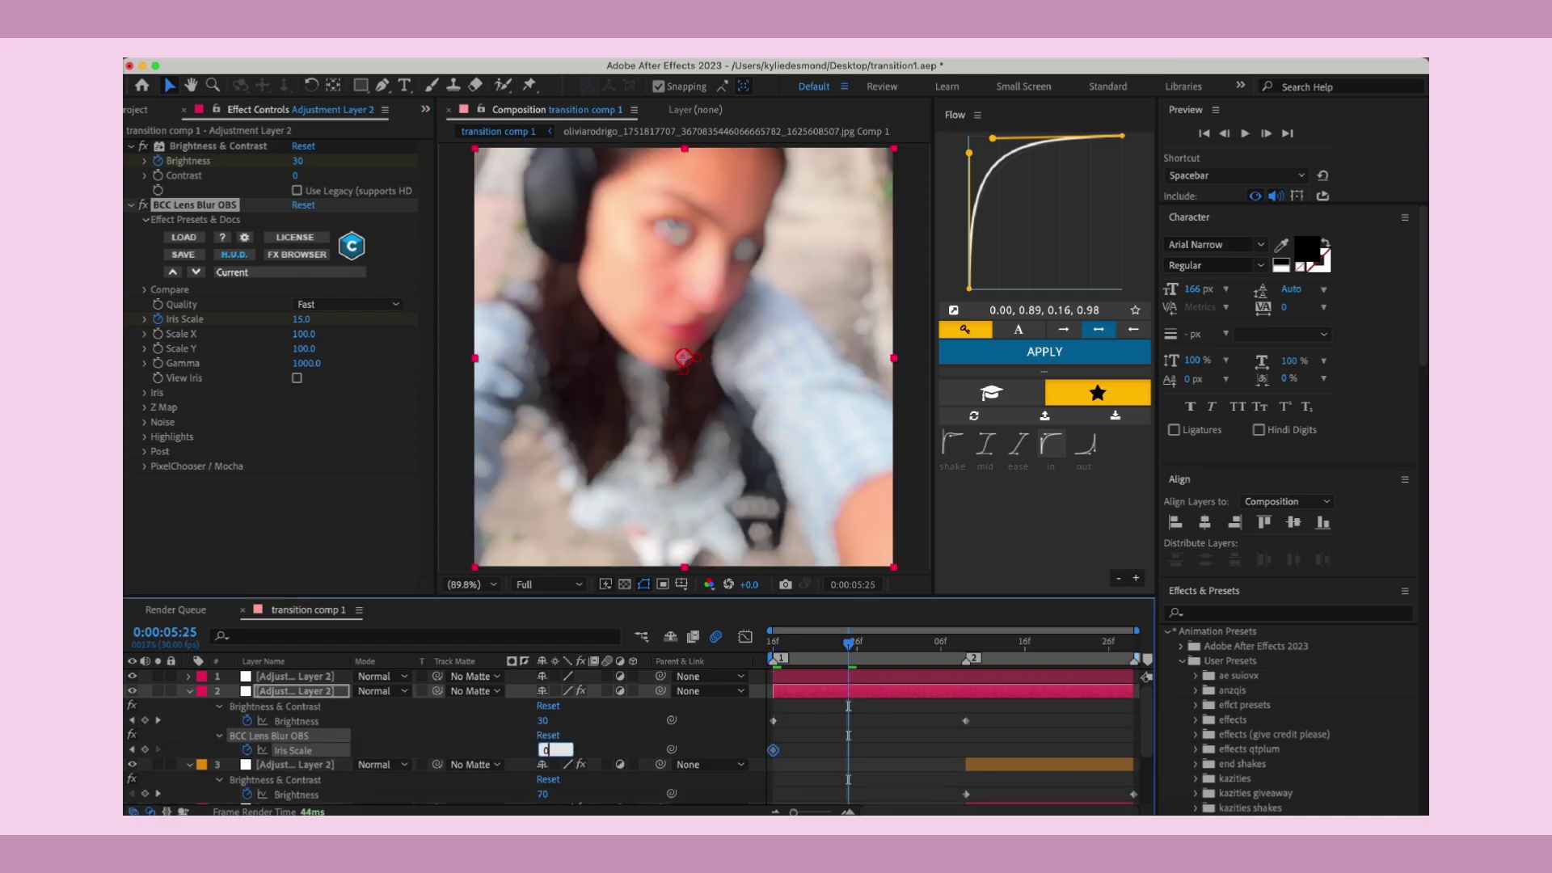
key(Return)
drag(848, 644, 859, 691)
- Shape a Flow ease-out curve of 0.00, 0.22, 0.42, 1.00, apply it to both Iris Scale keyframes, and preview the blur
drag(872, 748, 764, 750)
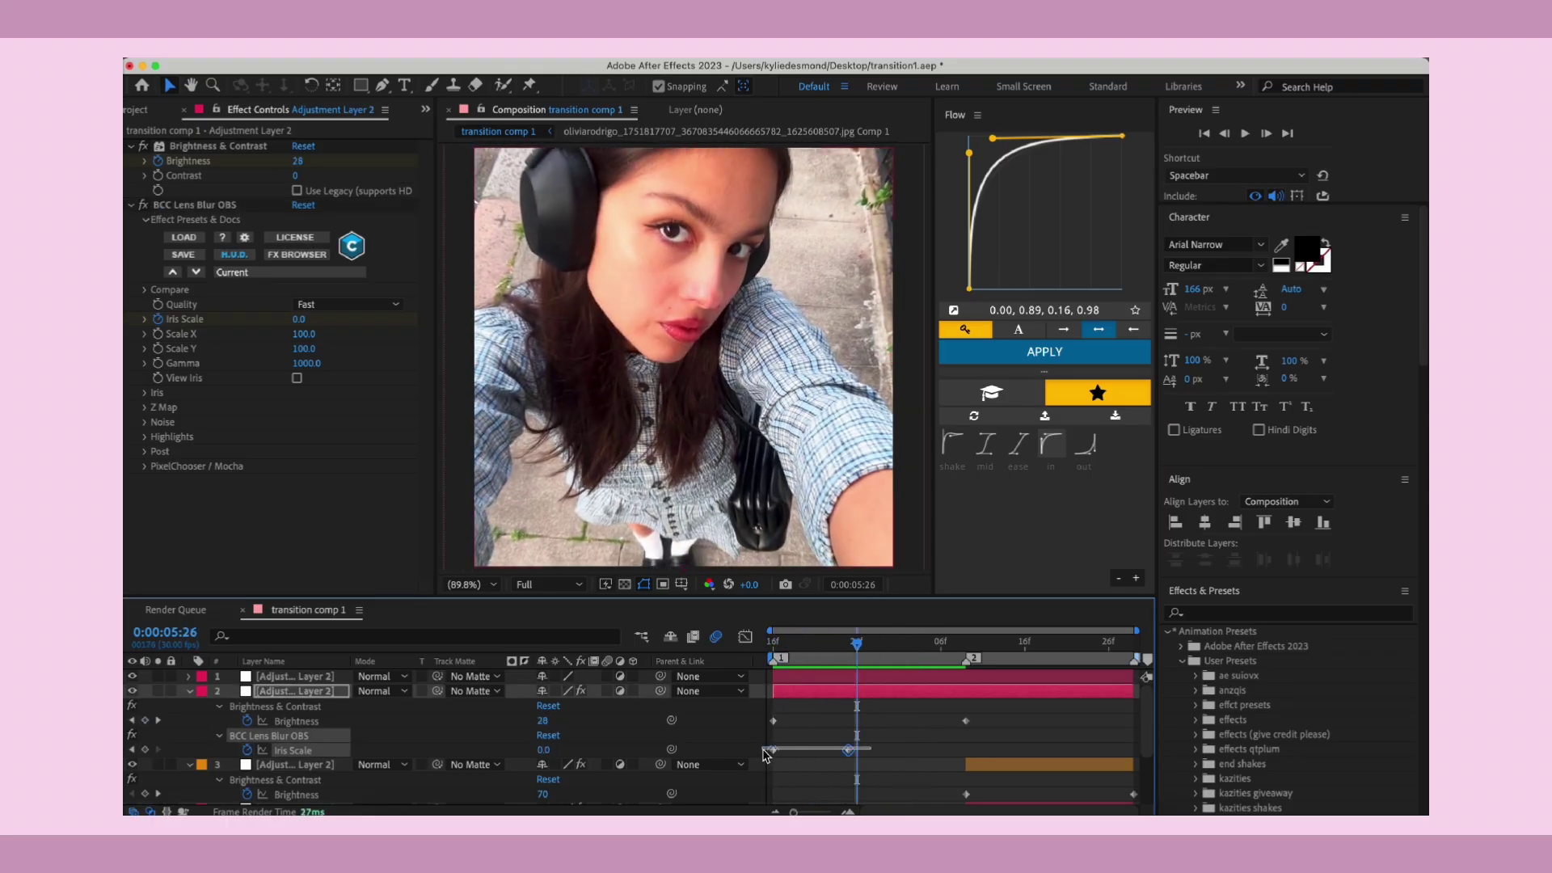
drag(969, 153, 1035, 136)
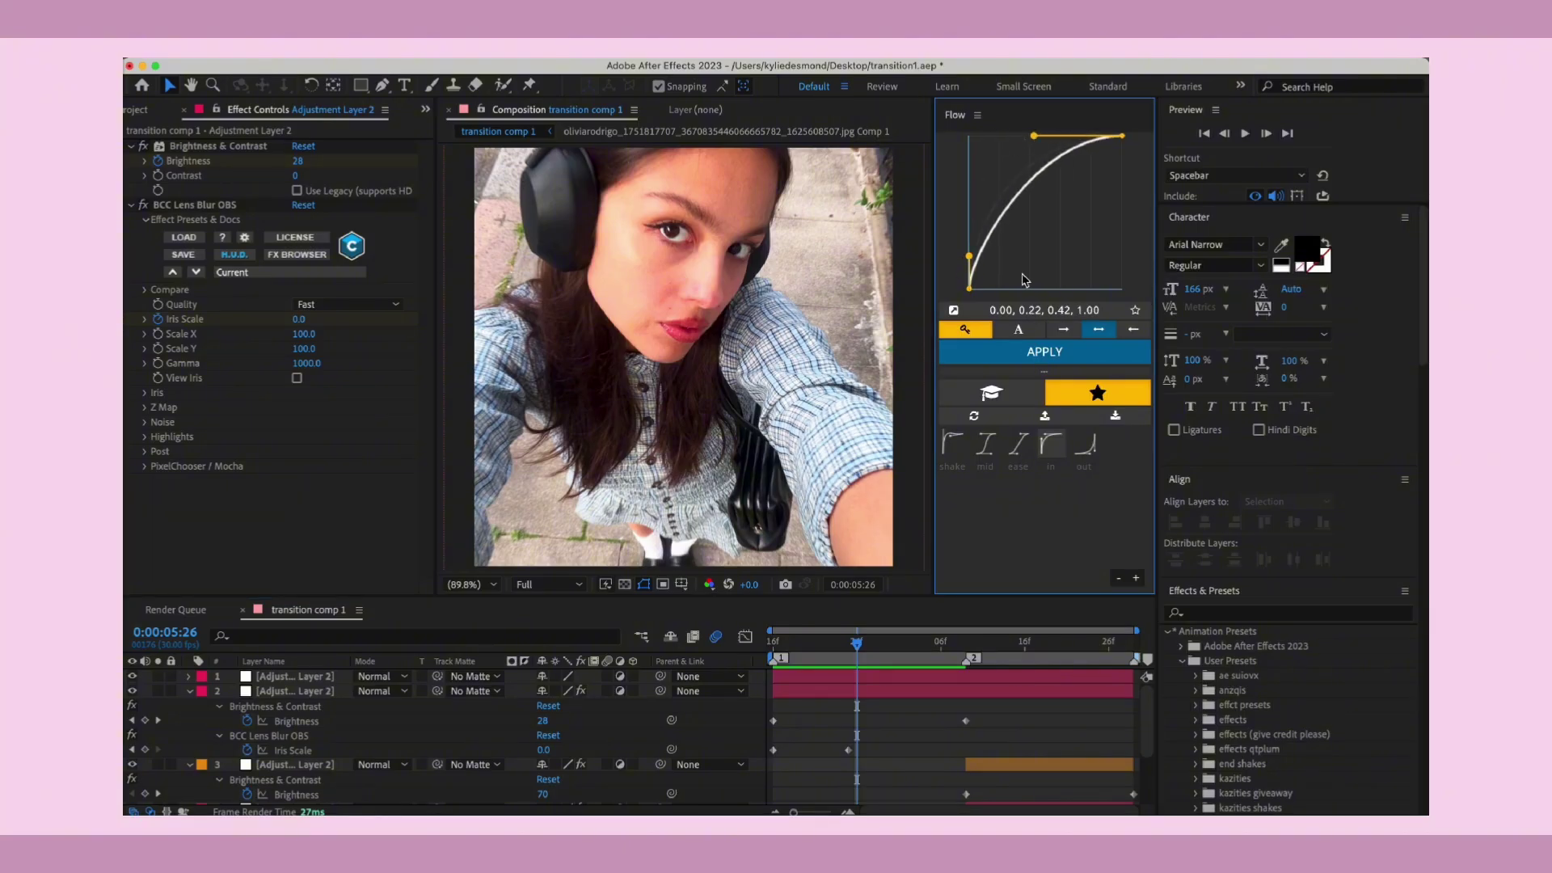
click(1045, 351)
click(819, 346)
drag(876, 756, 744, 752)
click(1044, 351)
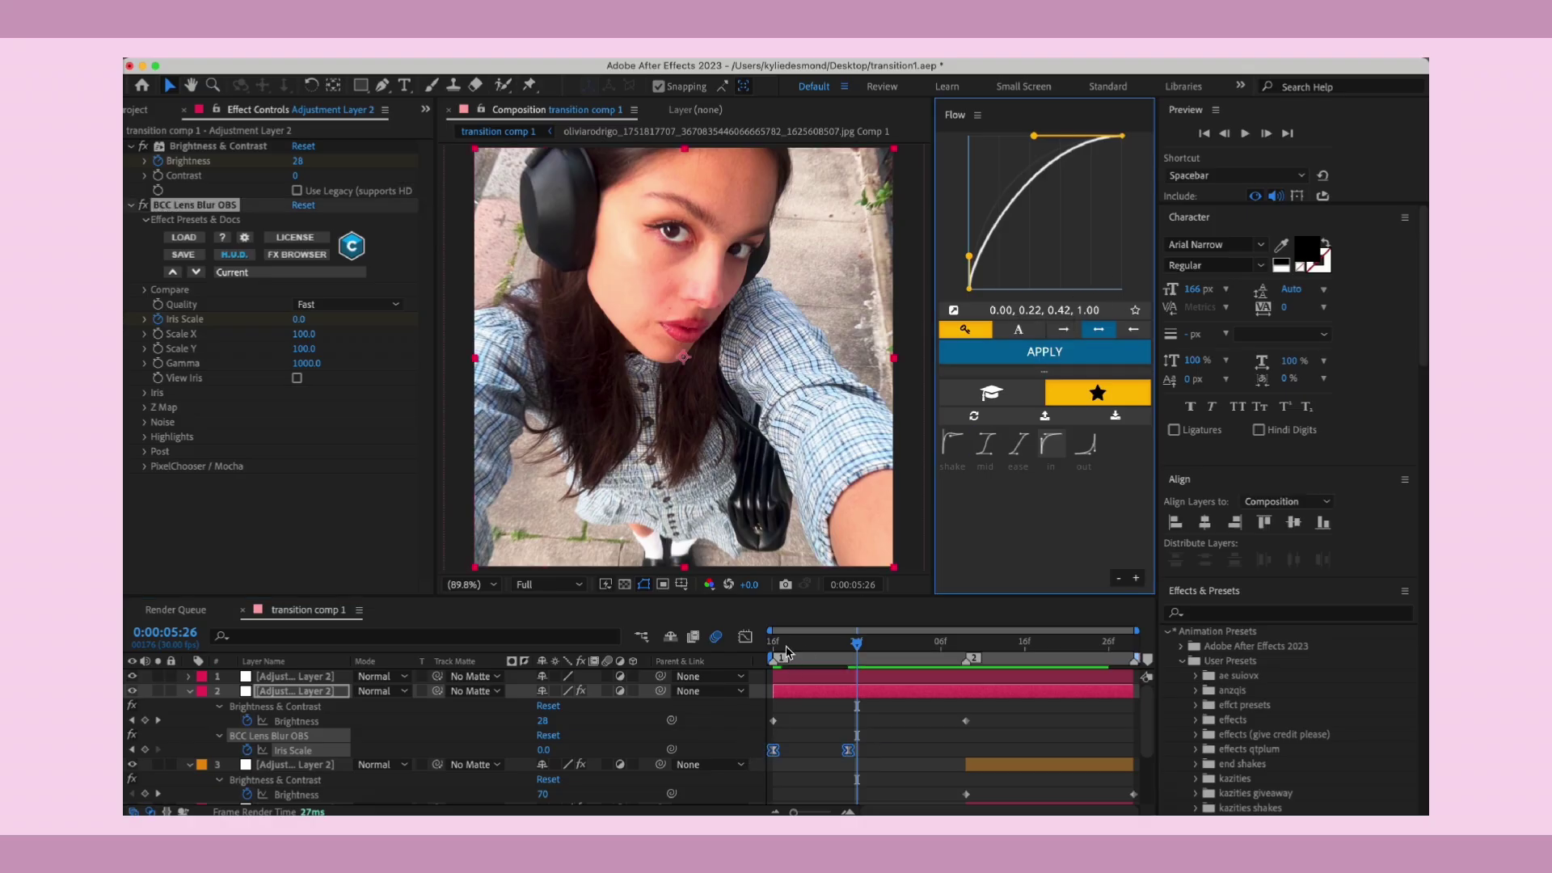
key(space)
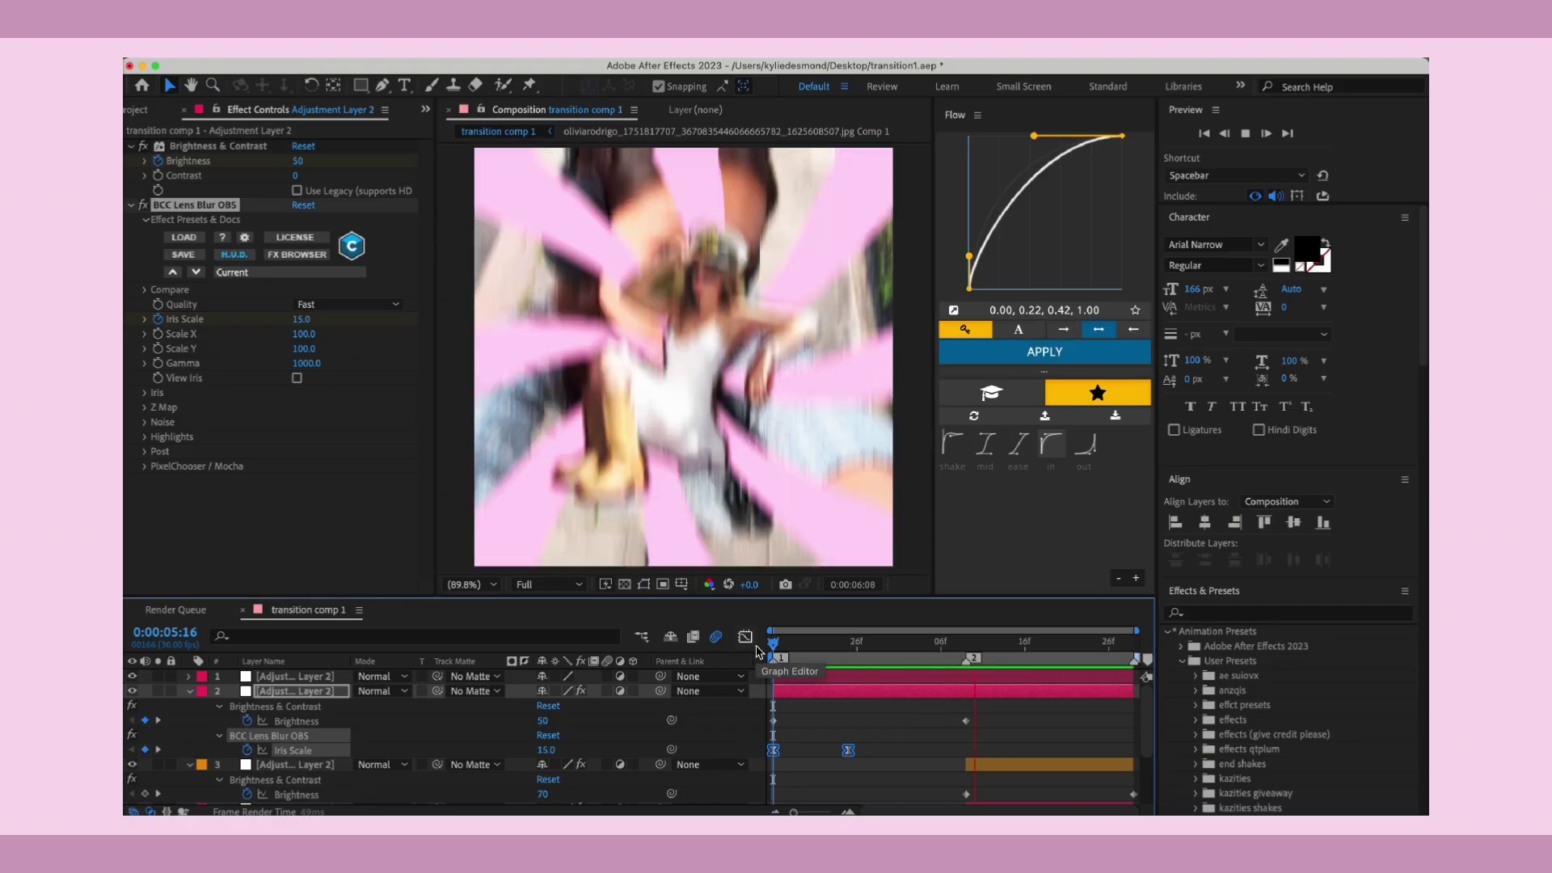
key(space)
- Collapse the three adjustment layers' properties and apply the S_Shake effect to the topmost adjustment layer
click(190, 692)
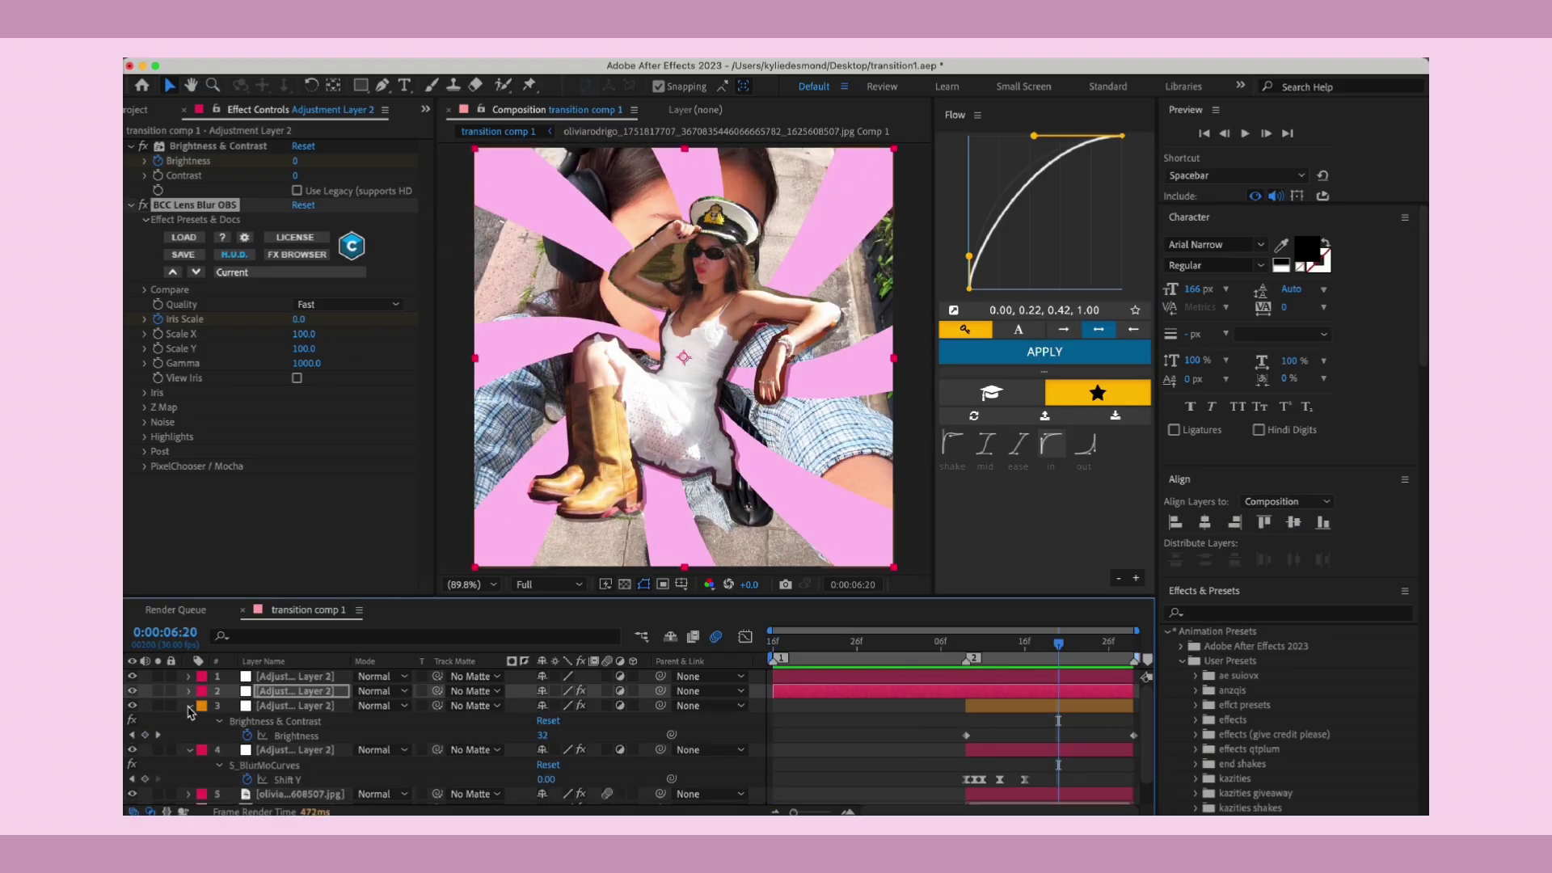
click(190, 706)
click(190, 720)
drag(1058, 644, 823, 661)
click(861, 683)
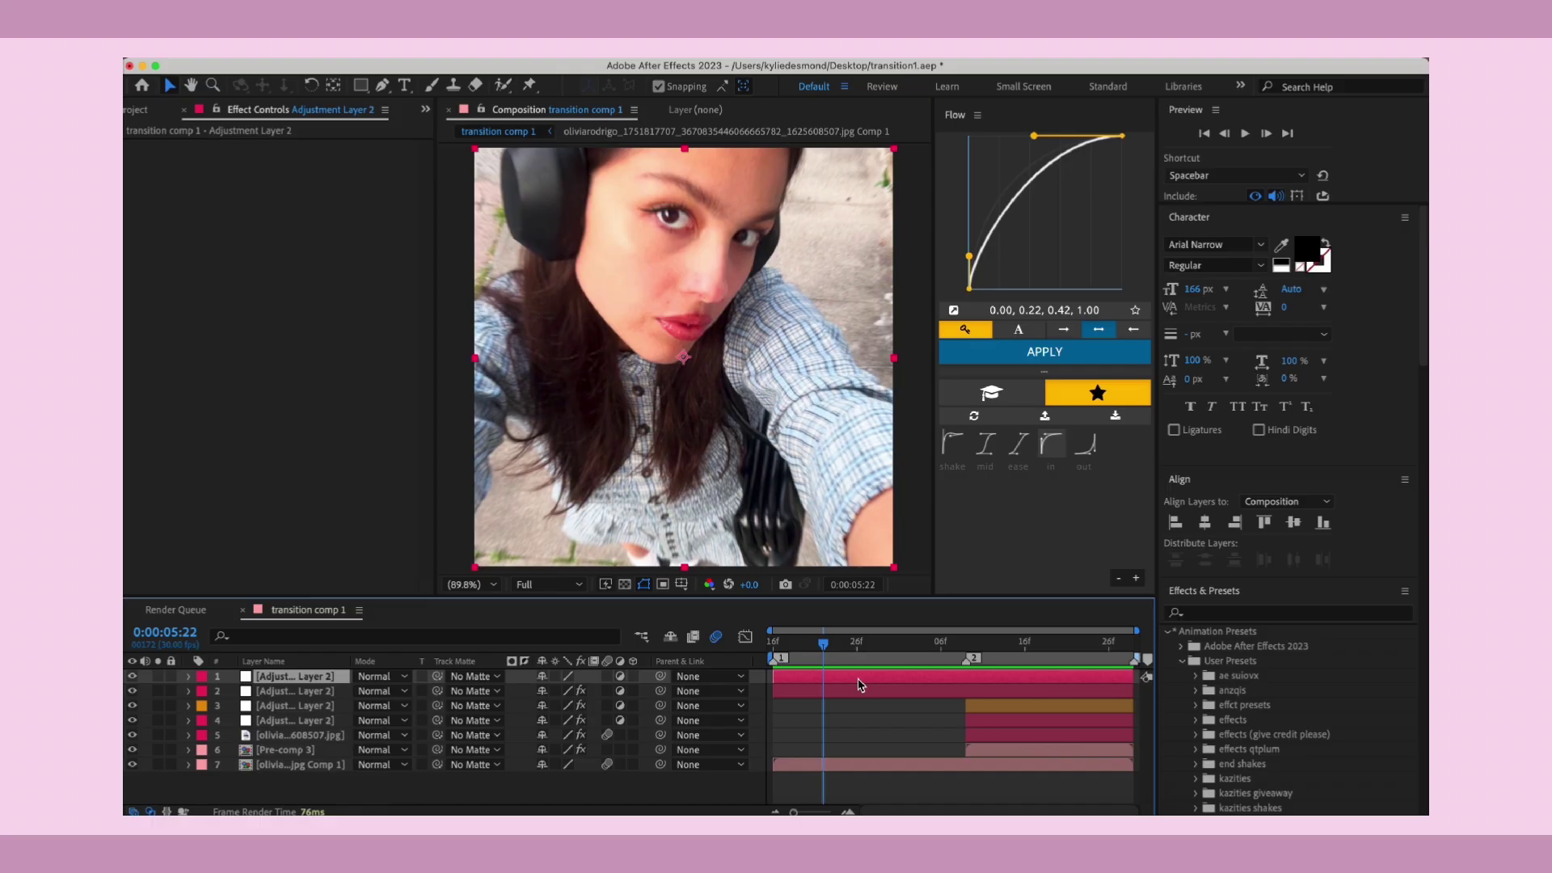
key(ctrl+space)
text(s_shak)
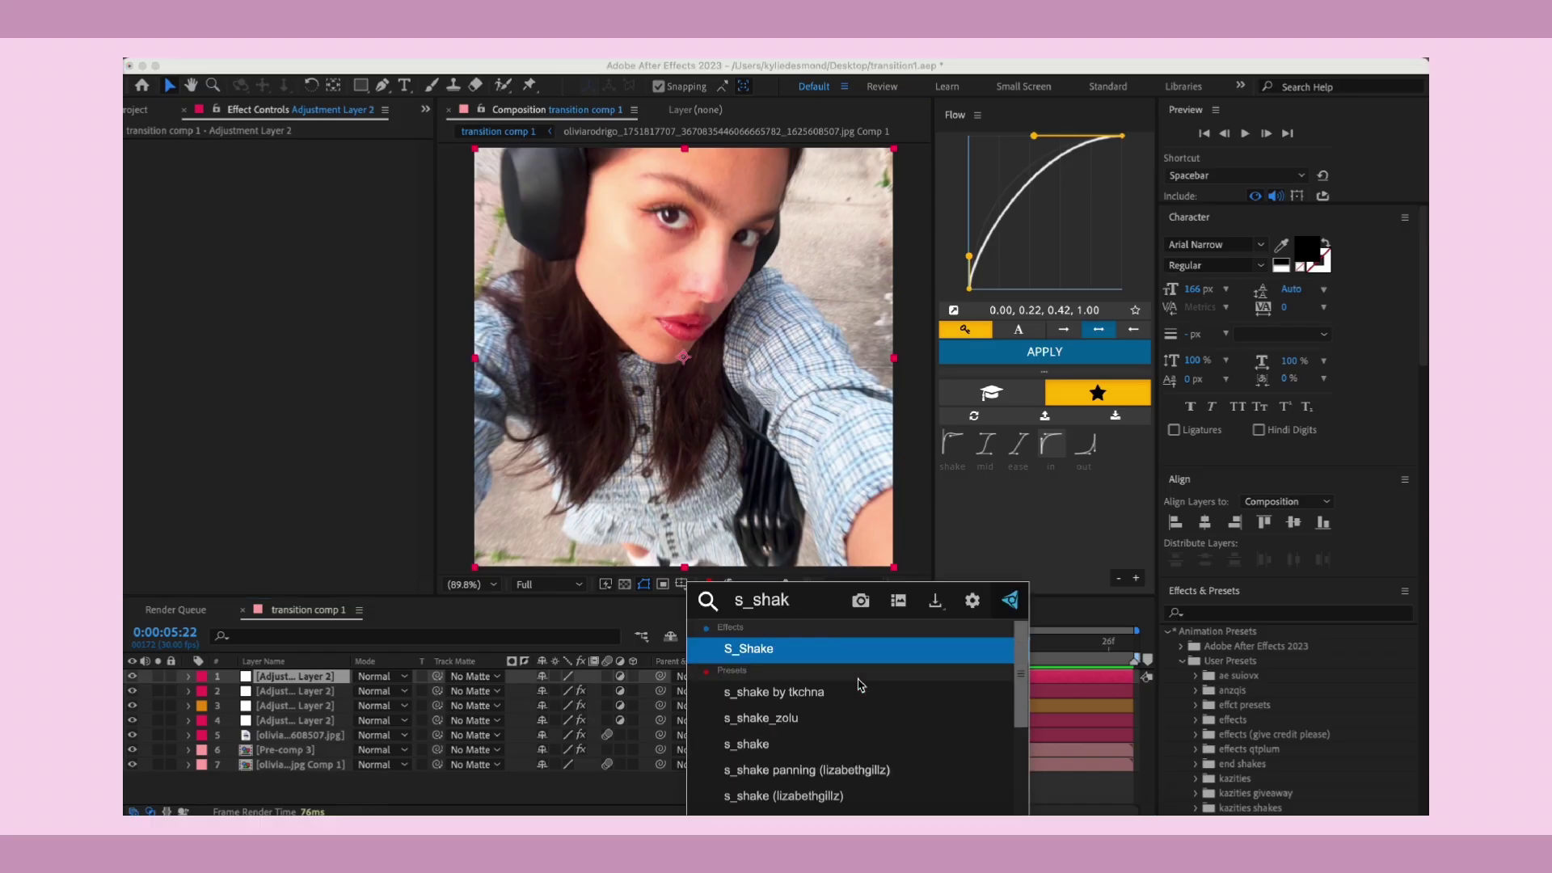
click(833, 661)
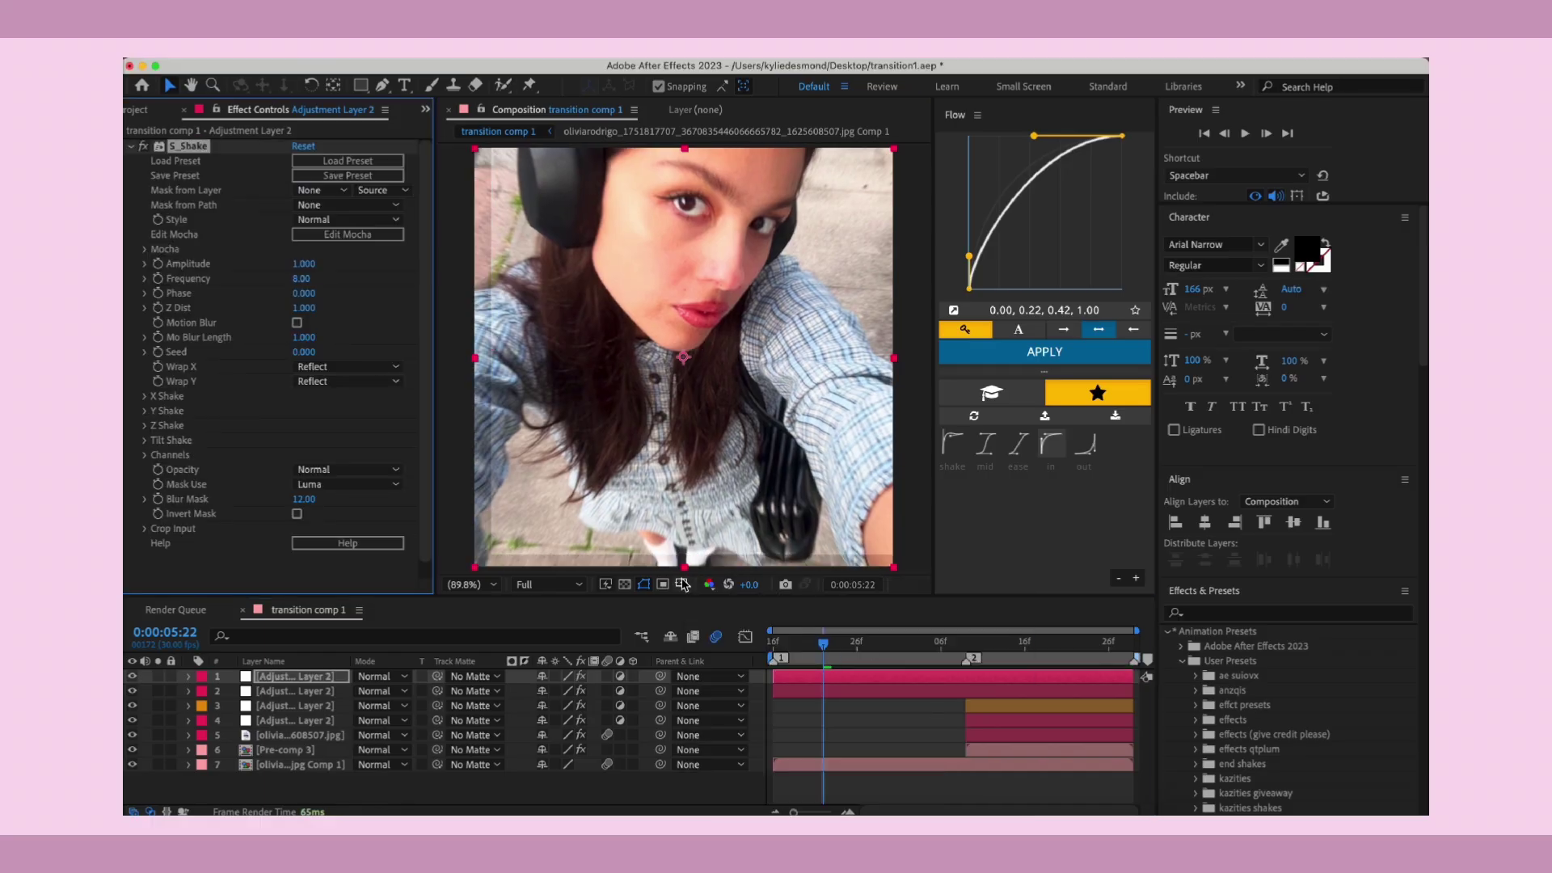
- Move the lens blur adjustment layer above the S_Shake layer and the orange brightness layer to the top of the stack
click(796, 692)
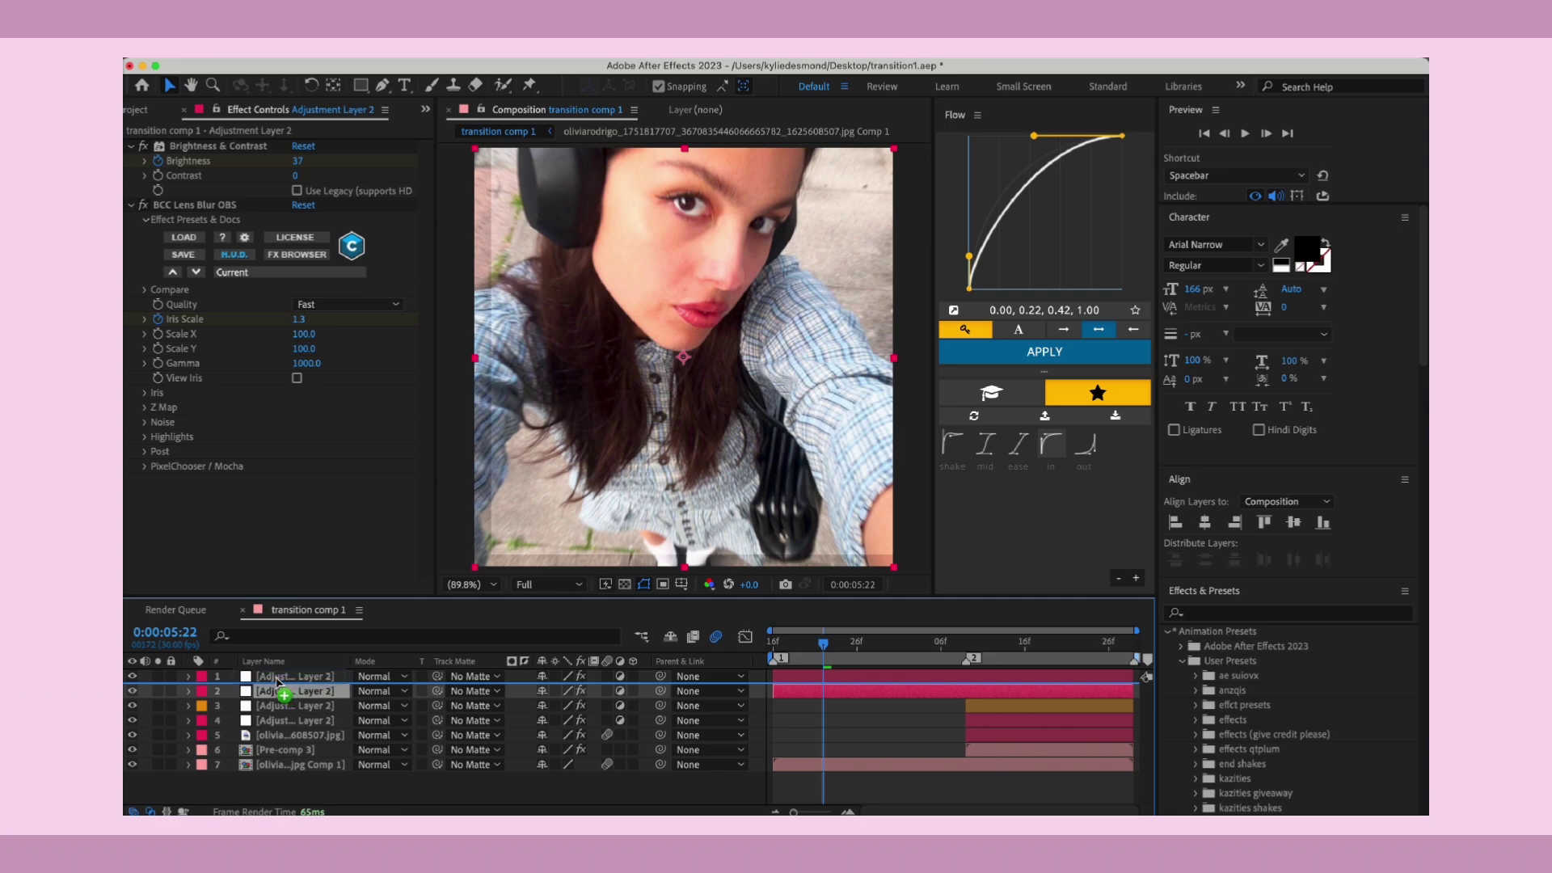
click(995, 736)
key(space)
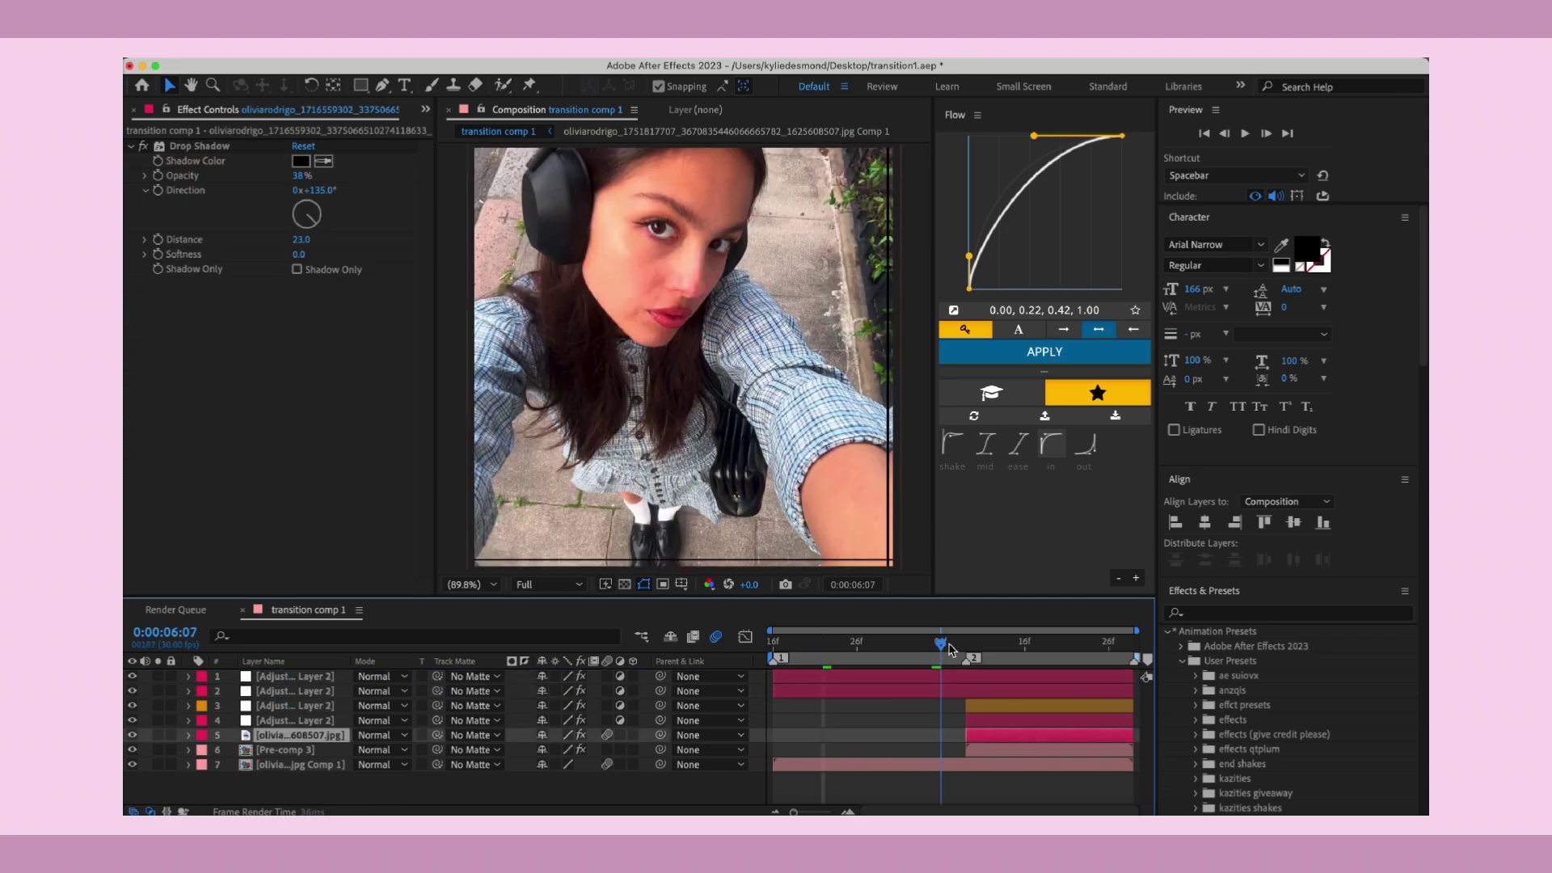
click(317, 722)
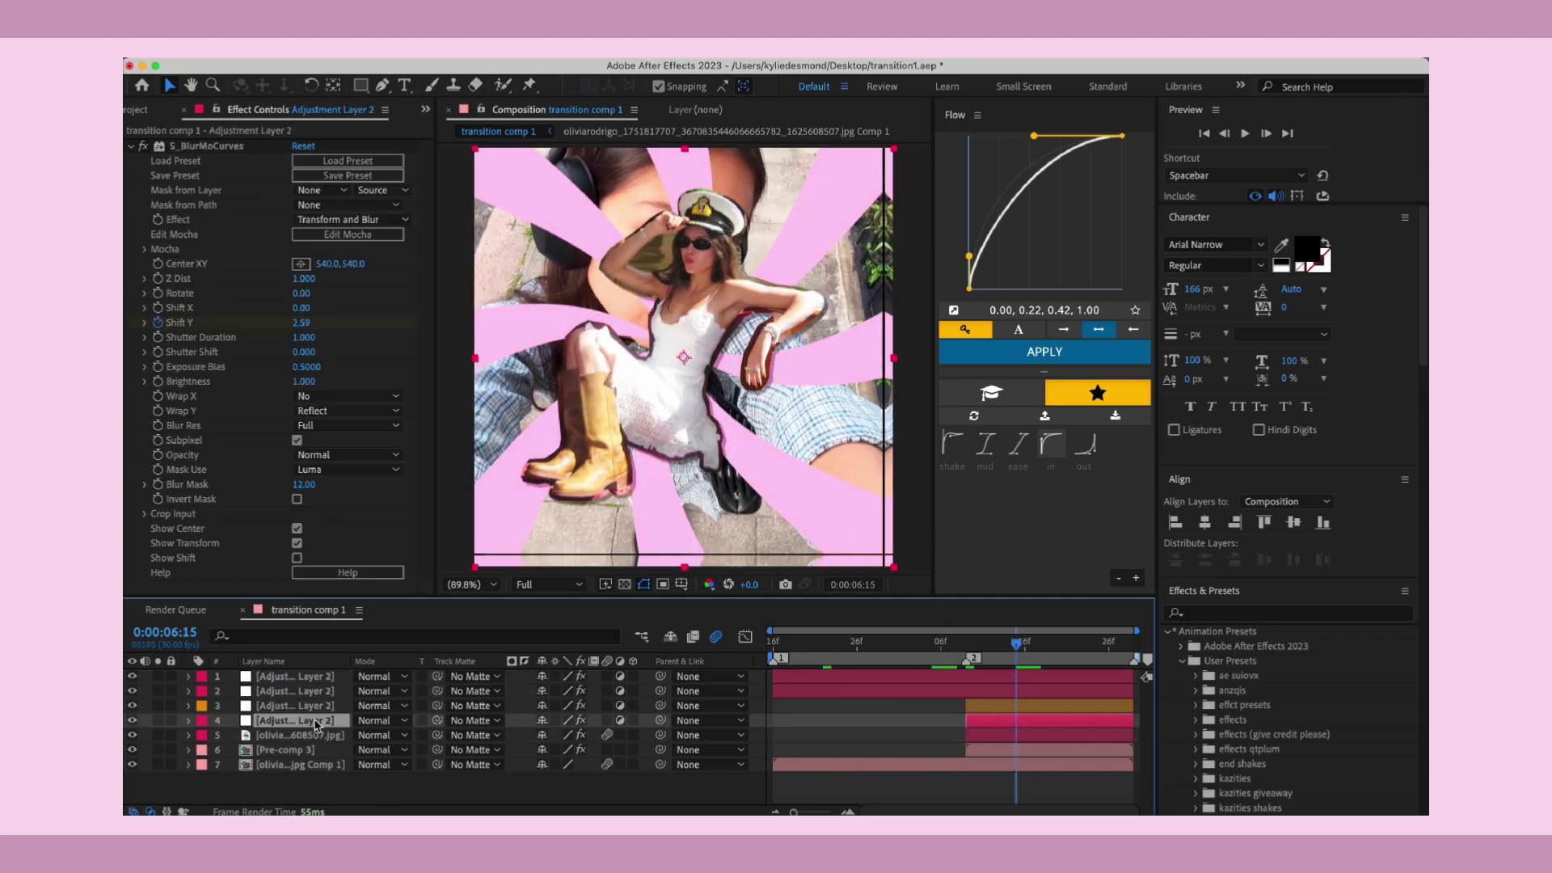
double_click(315, 705)
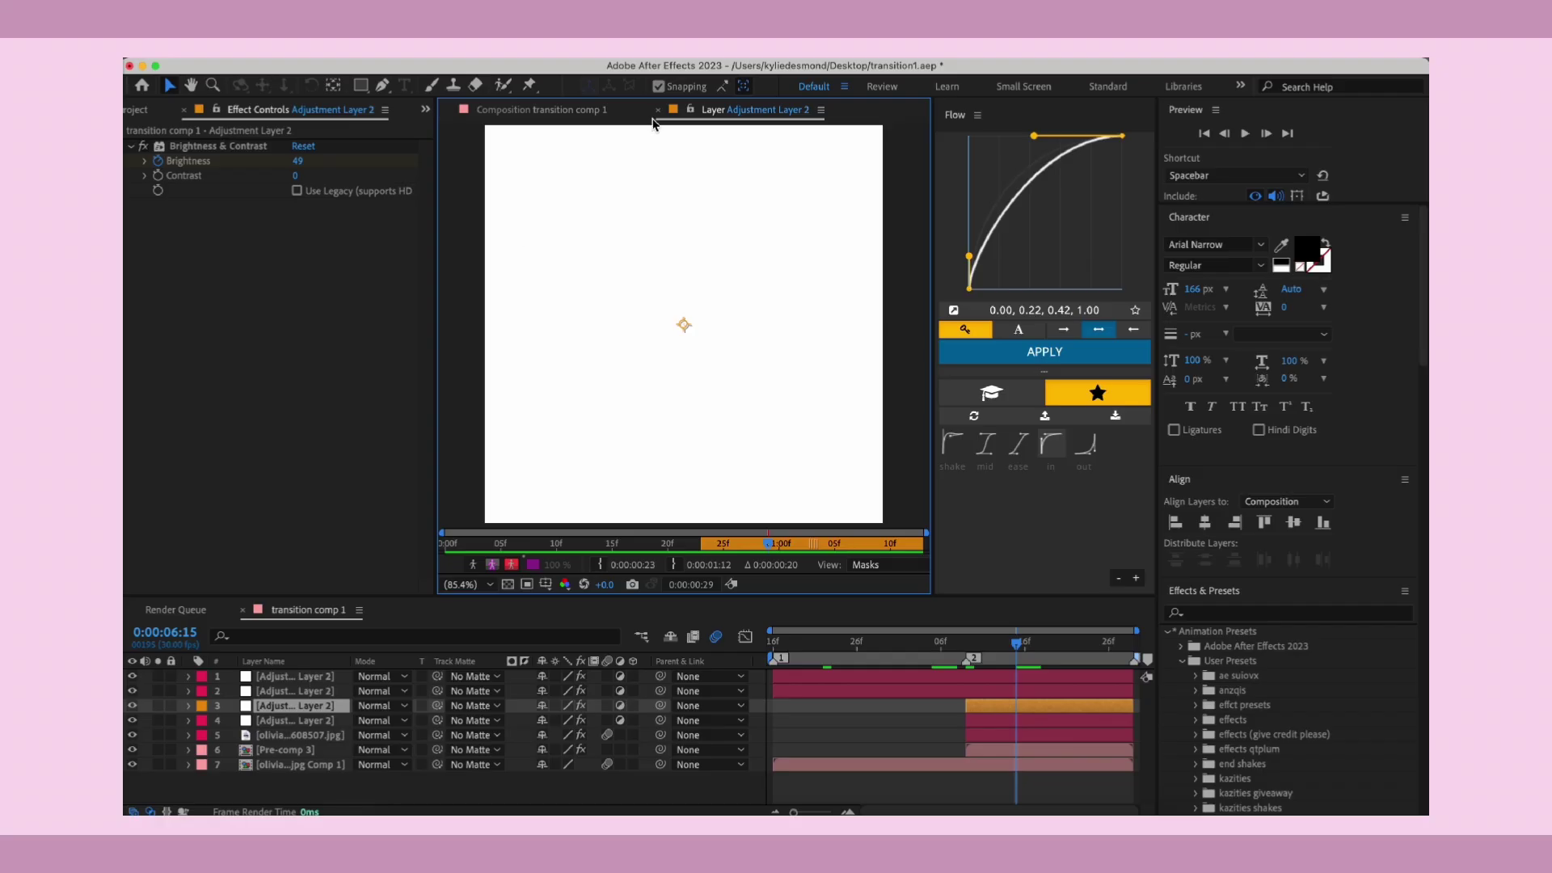
click(658, 110)
drag(314, 708, 314, 678)
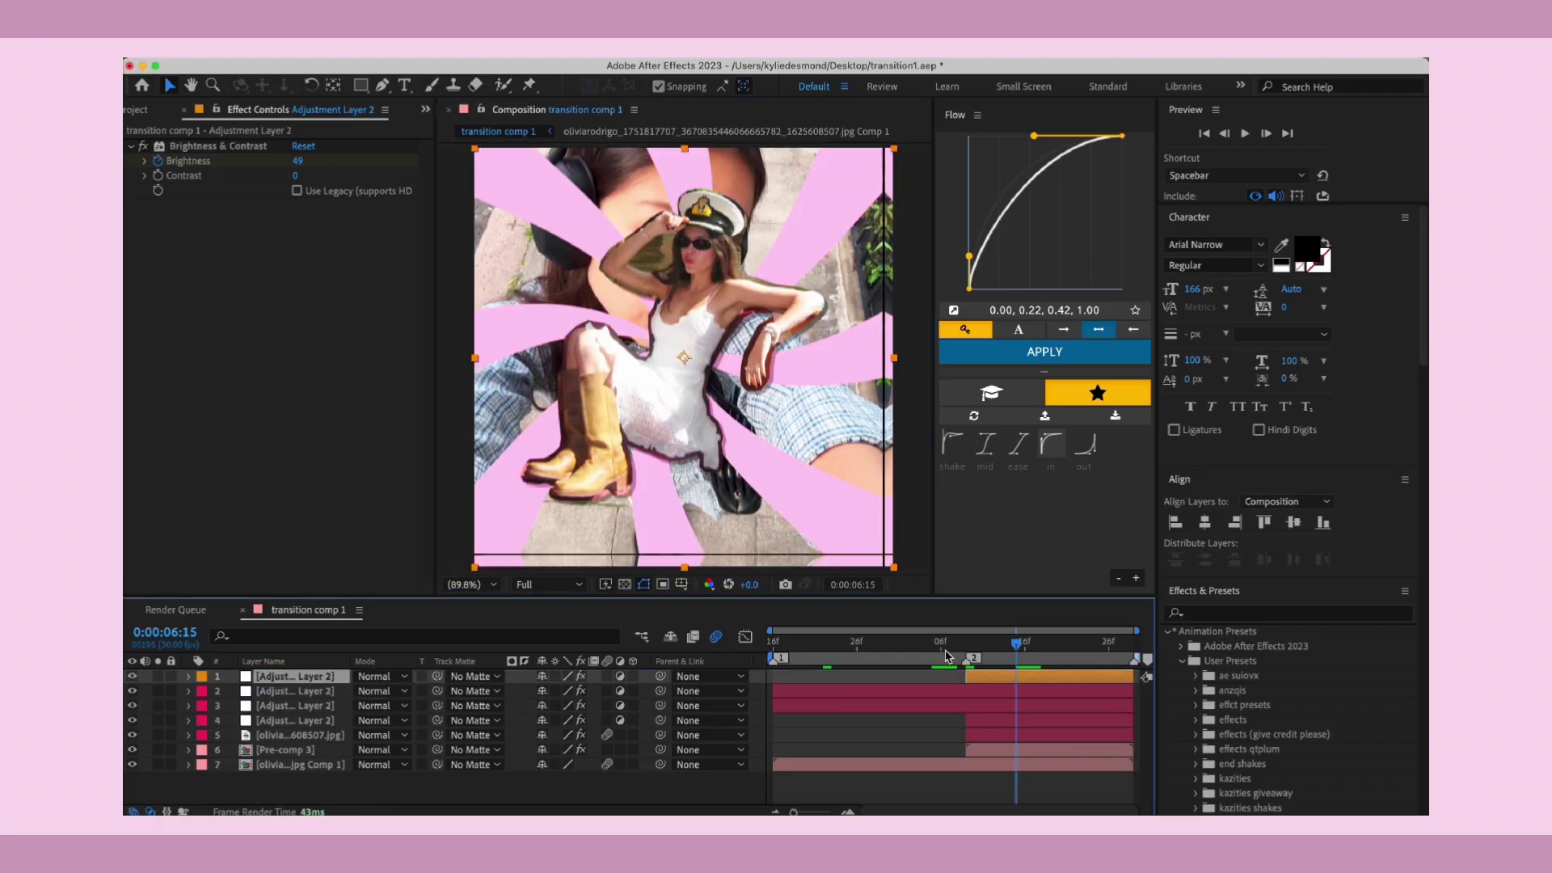
- Set the S_Shake layer's Amplitude to 0 at 0:00:05:22 and keyframe it
drag(950, 654, 828, 653)
click(843, 708)
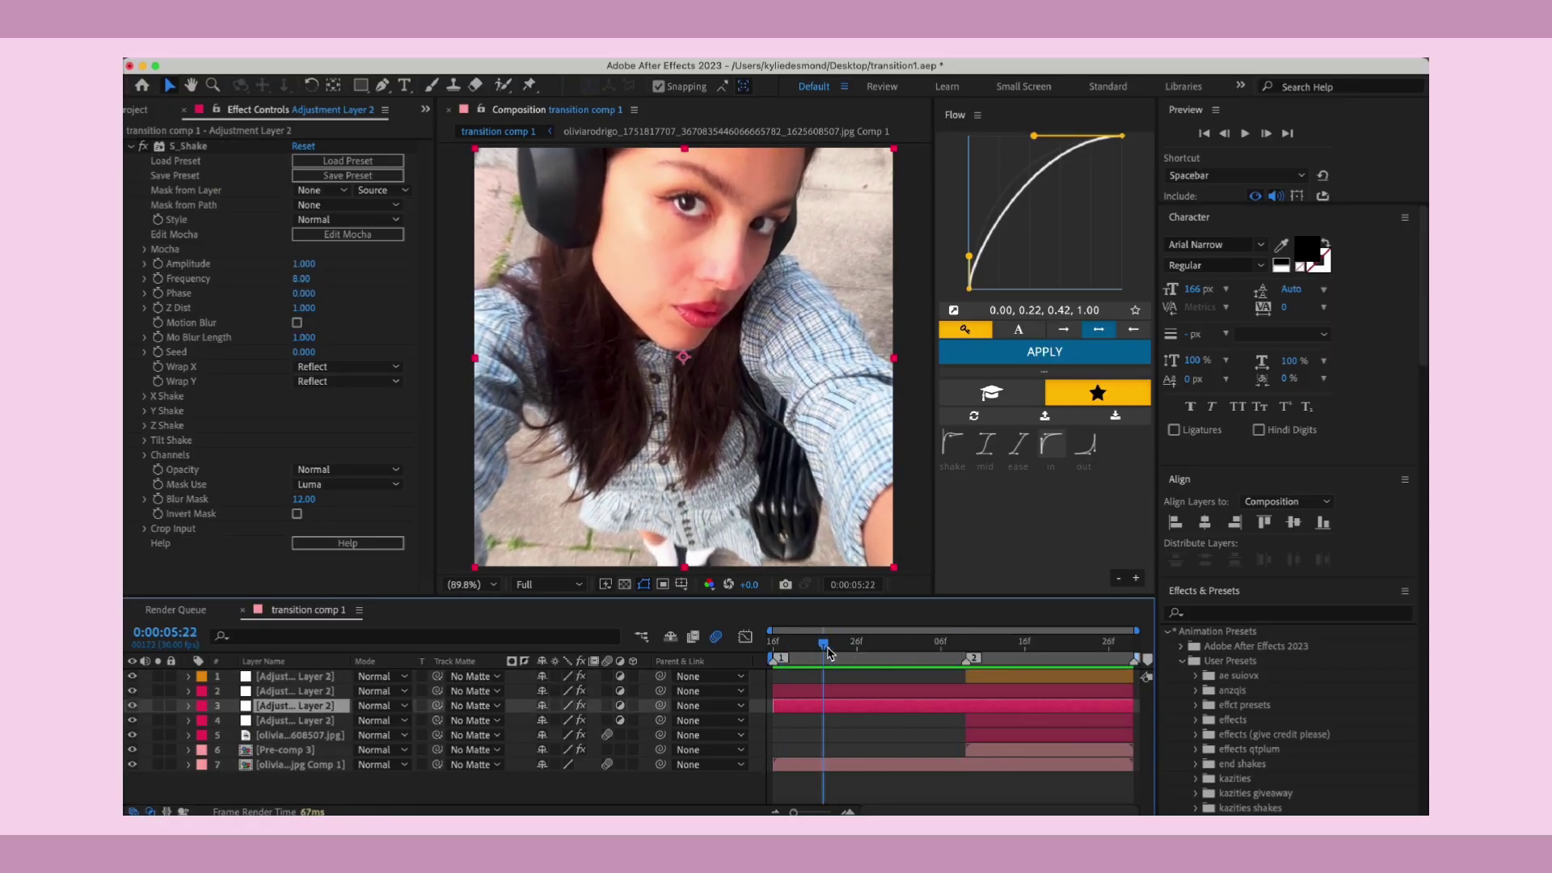
click(302, 265)
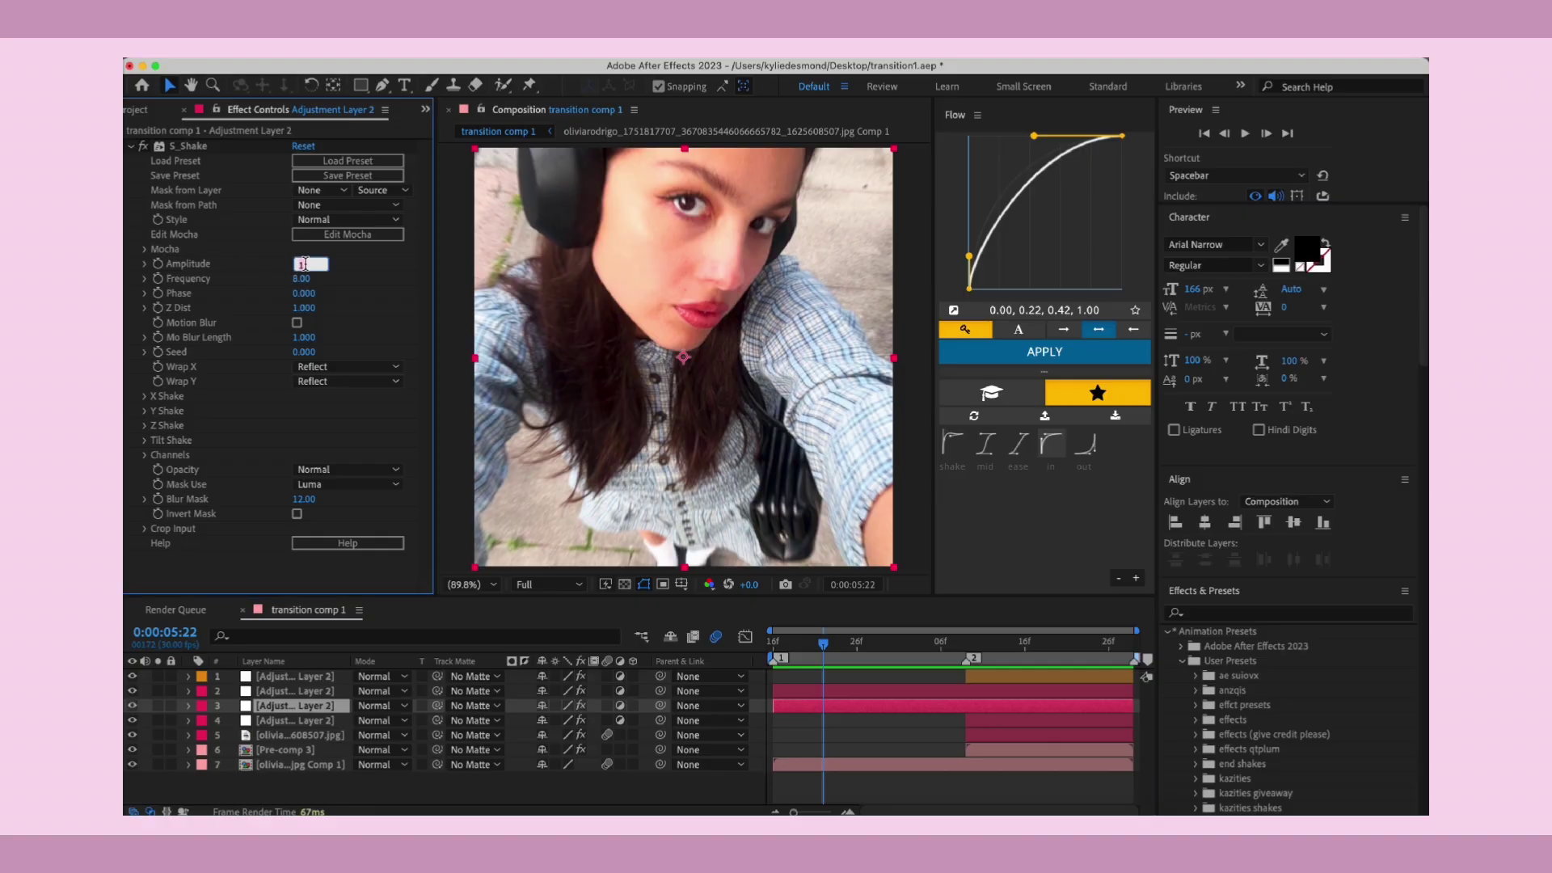
text(0)
key(Return)
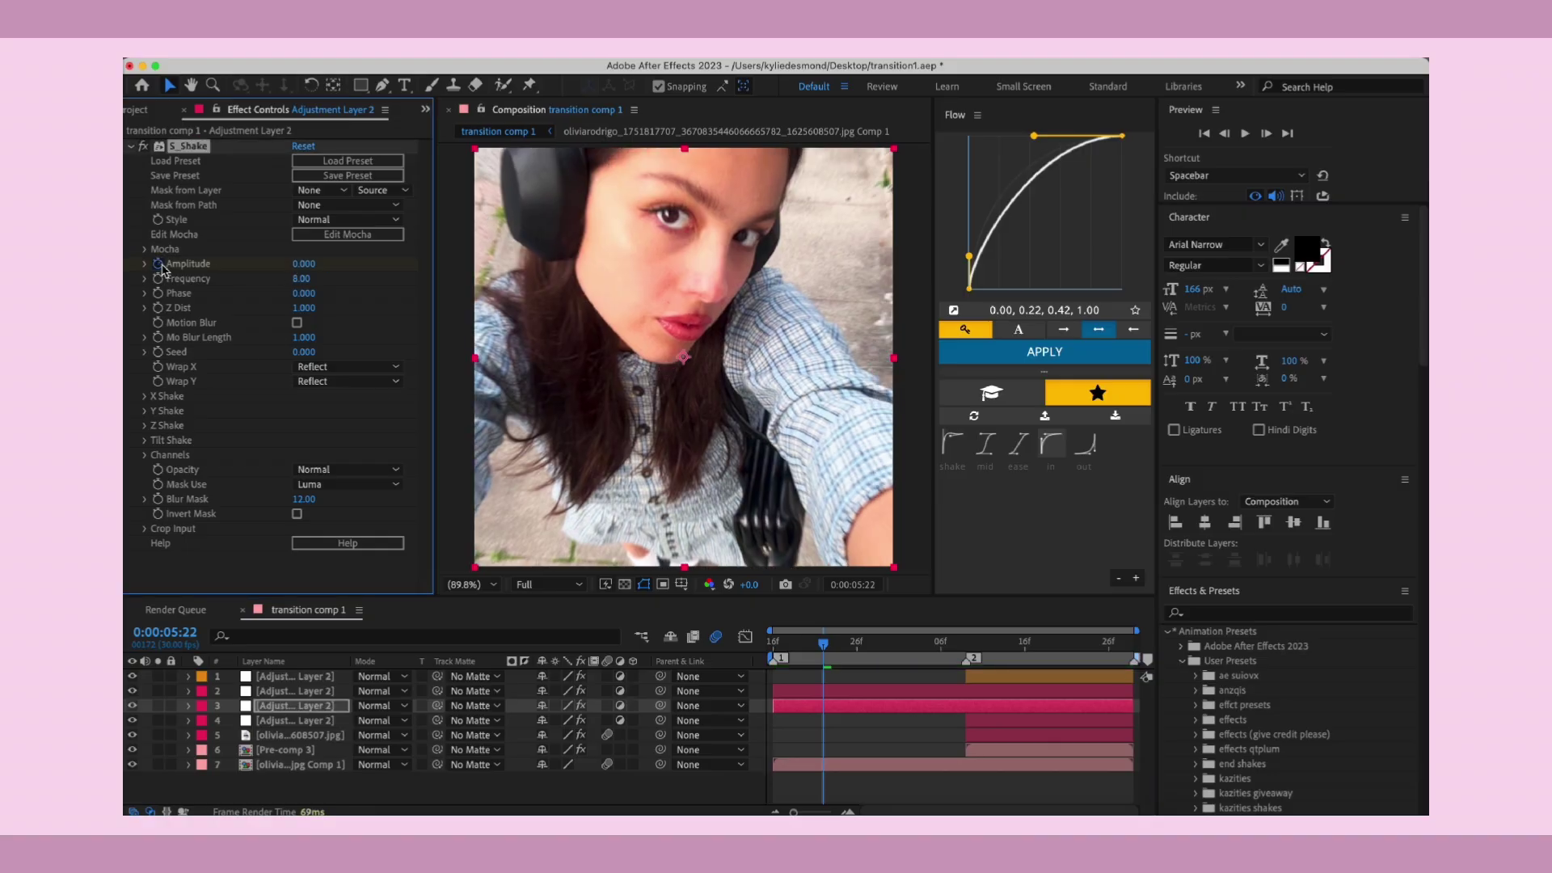
click(159, 264)
key(u)
- Keyframe the S_Shake Amplitude at 0.2 at 0:00:06:09, where the second clip begins
click(970, 644)
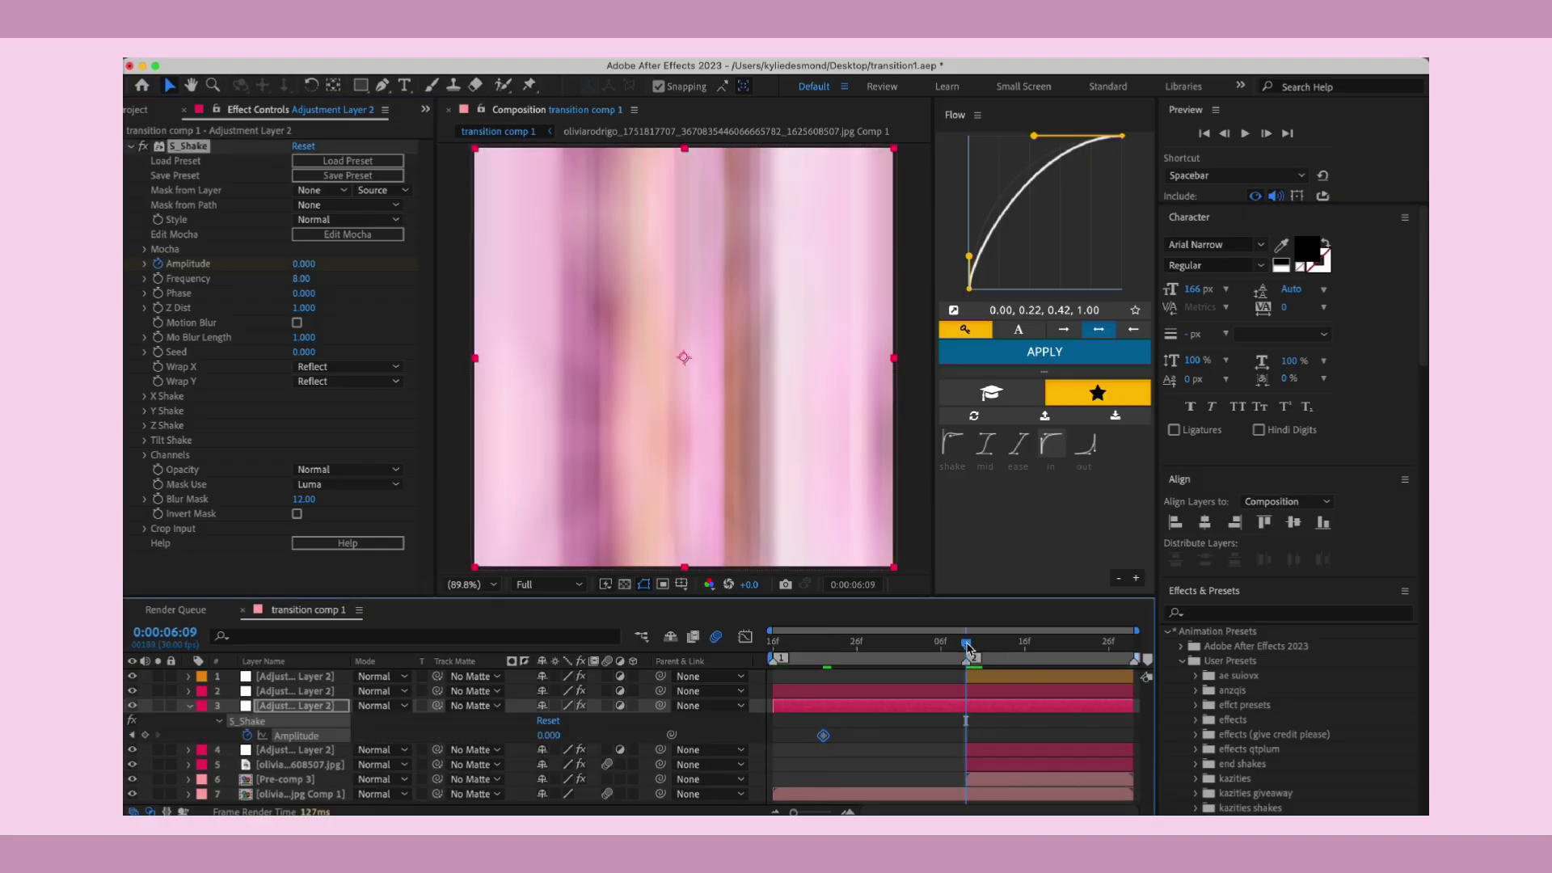
click(549, 735)
text(.2)
key(Return)
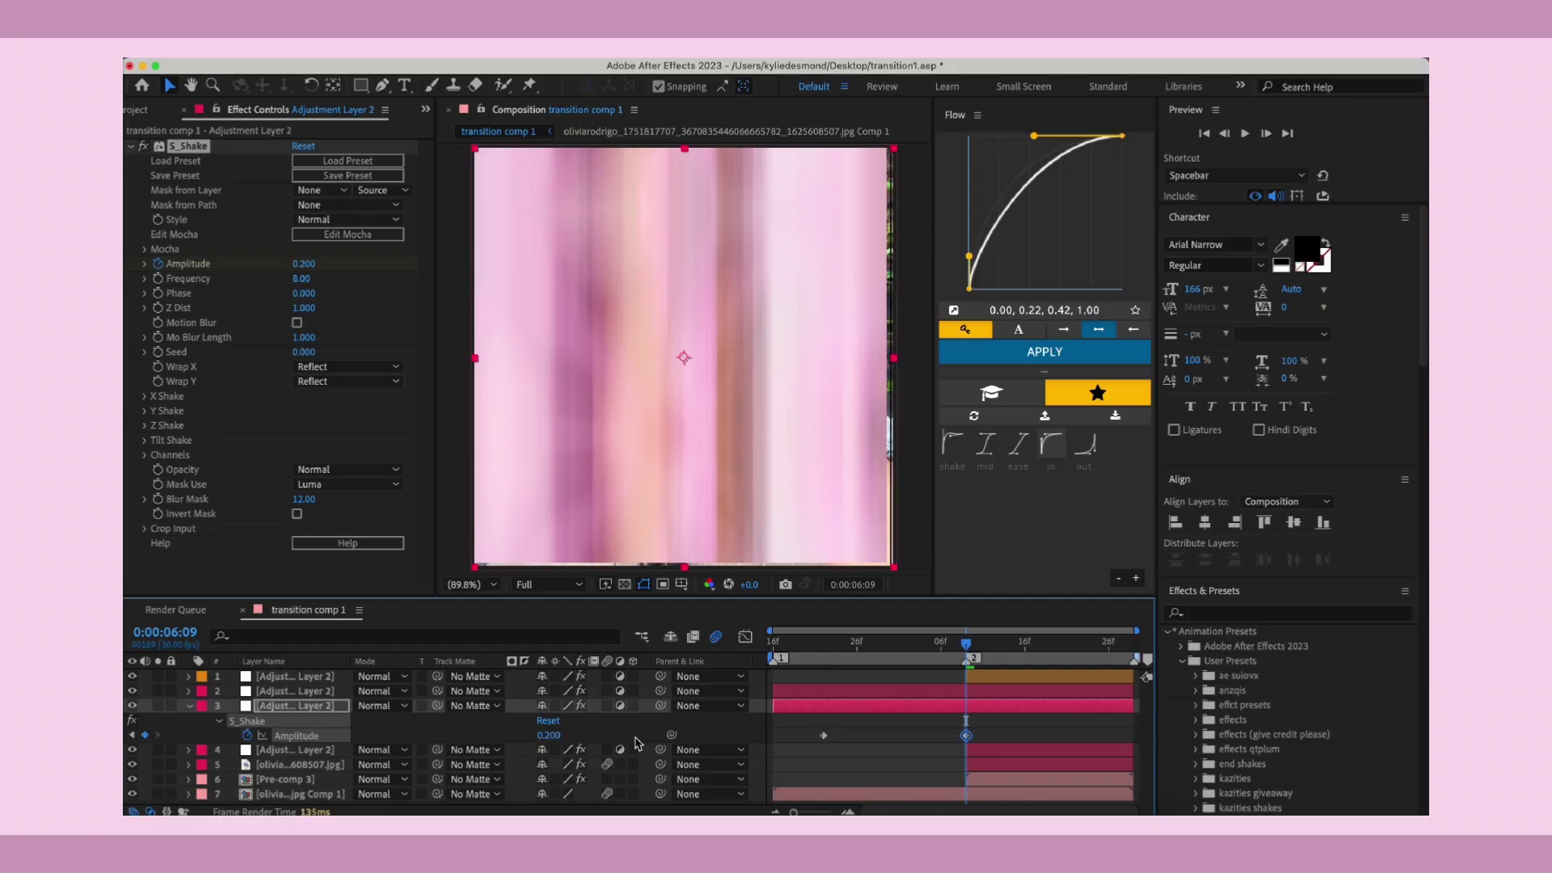
- Keyframe the S_Shake Amplitude back to 0 at 0:00:06:22 and preview the shake
drag(1053, 654, 1075, 651)
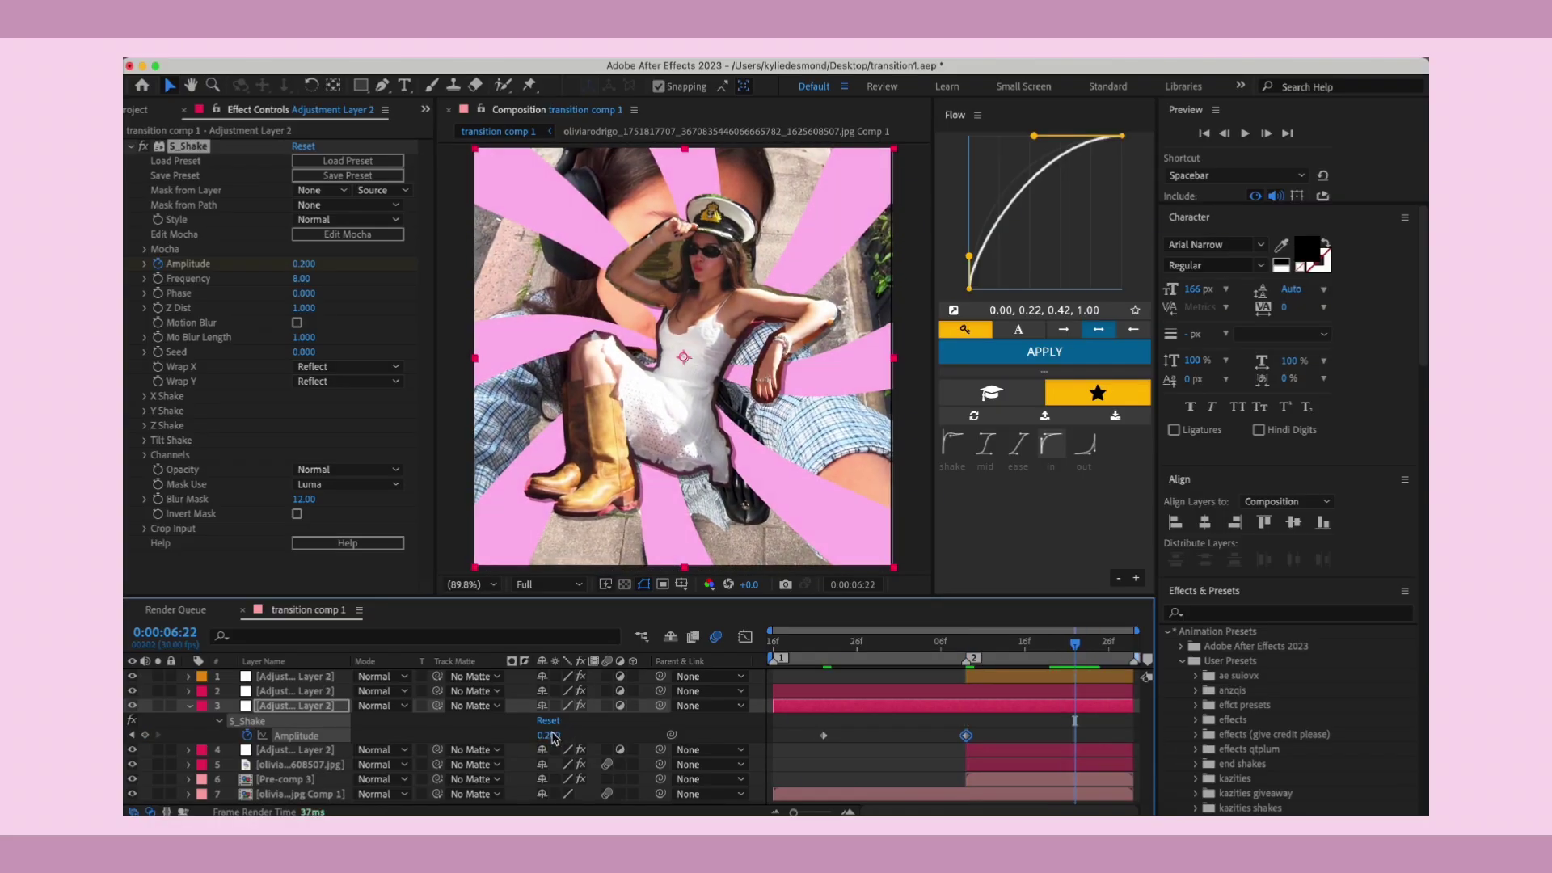
text(0)
key(Return)
key(space)
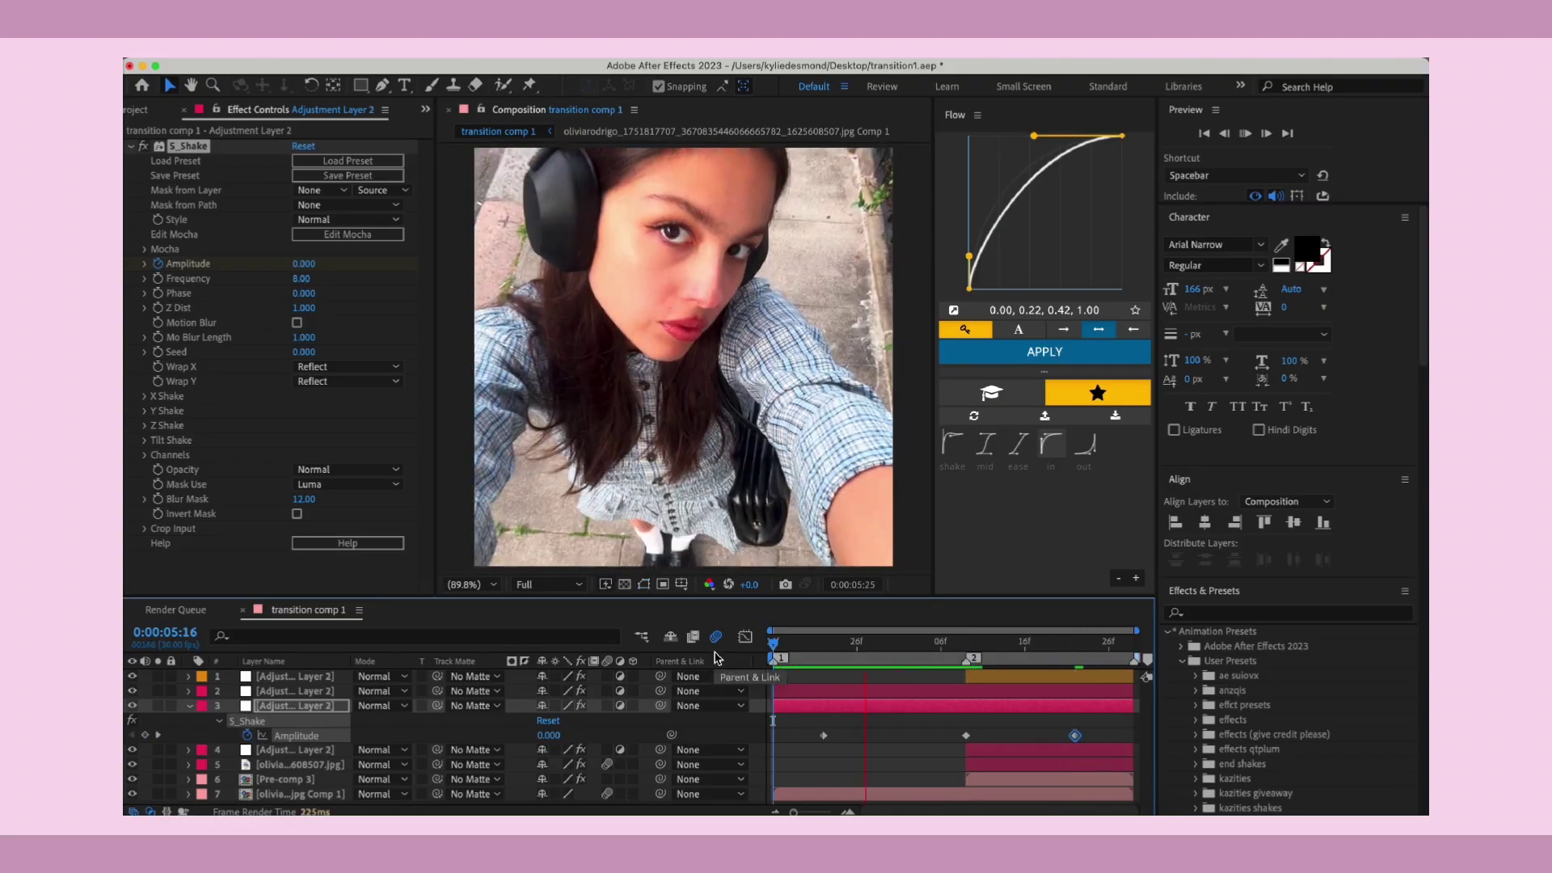
key(space)
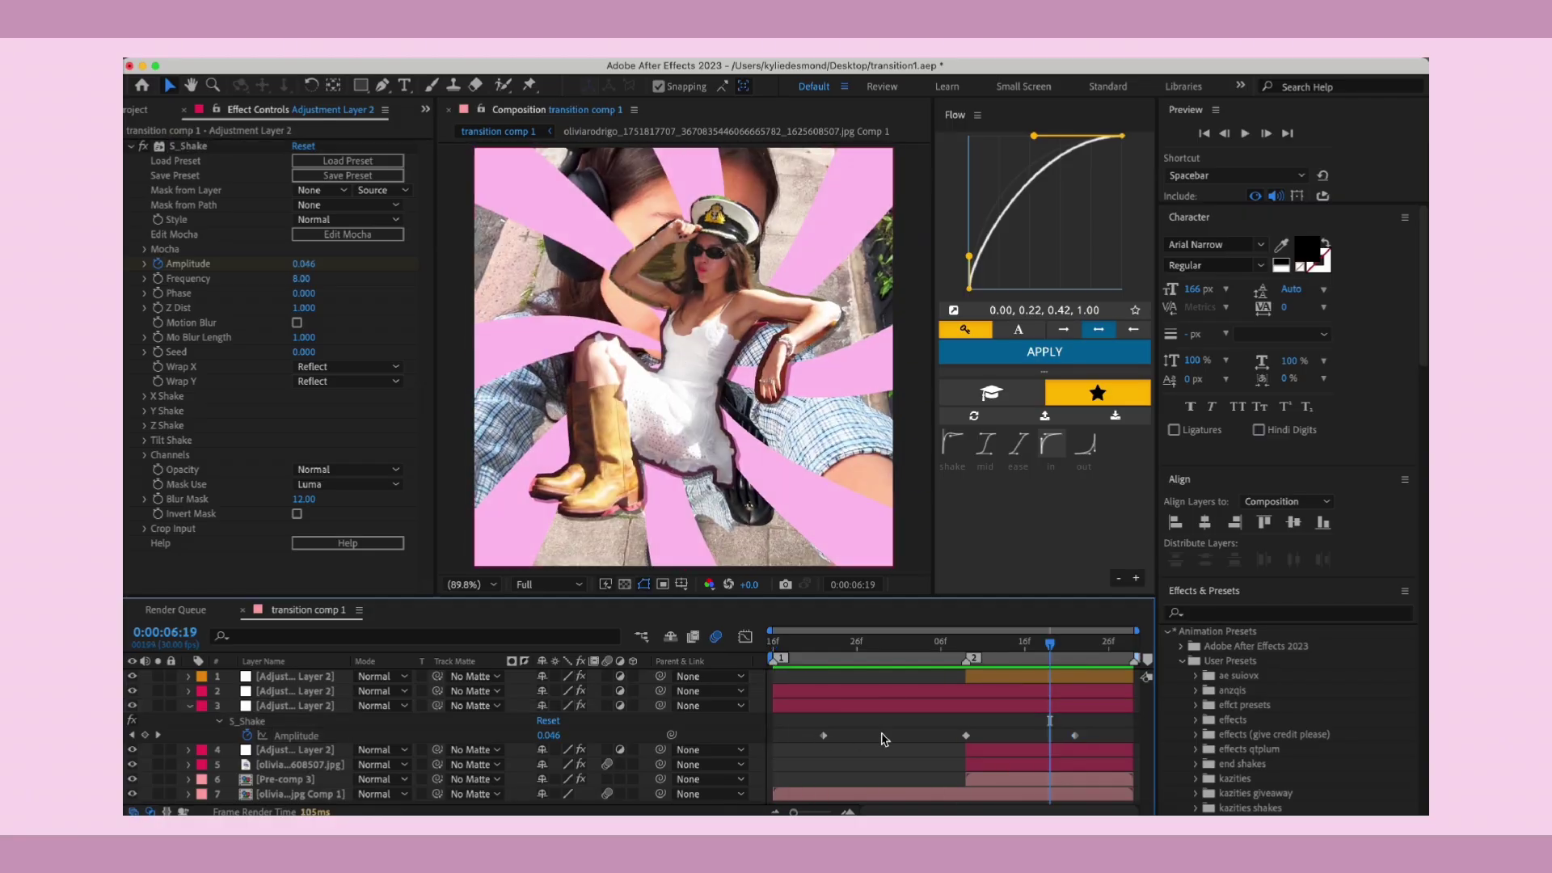
- Apply Easy Ease to the Amplitude keyframes, shape their value graph into a sharp peak at the middle keyframe, and preview the result
right_click(1083, 742)
mouse_move(1164, 799)
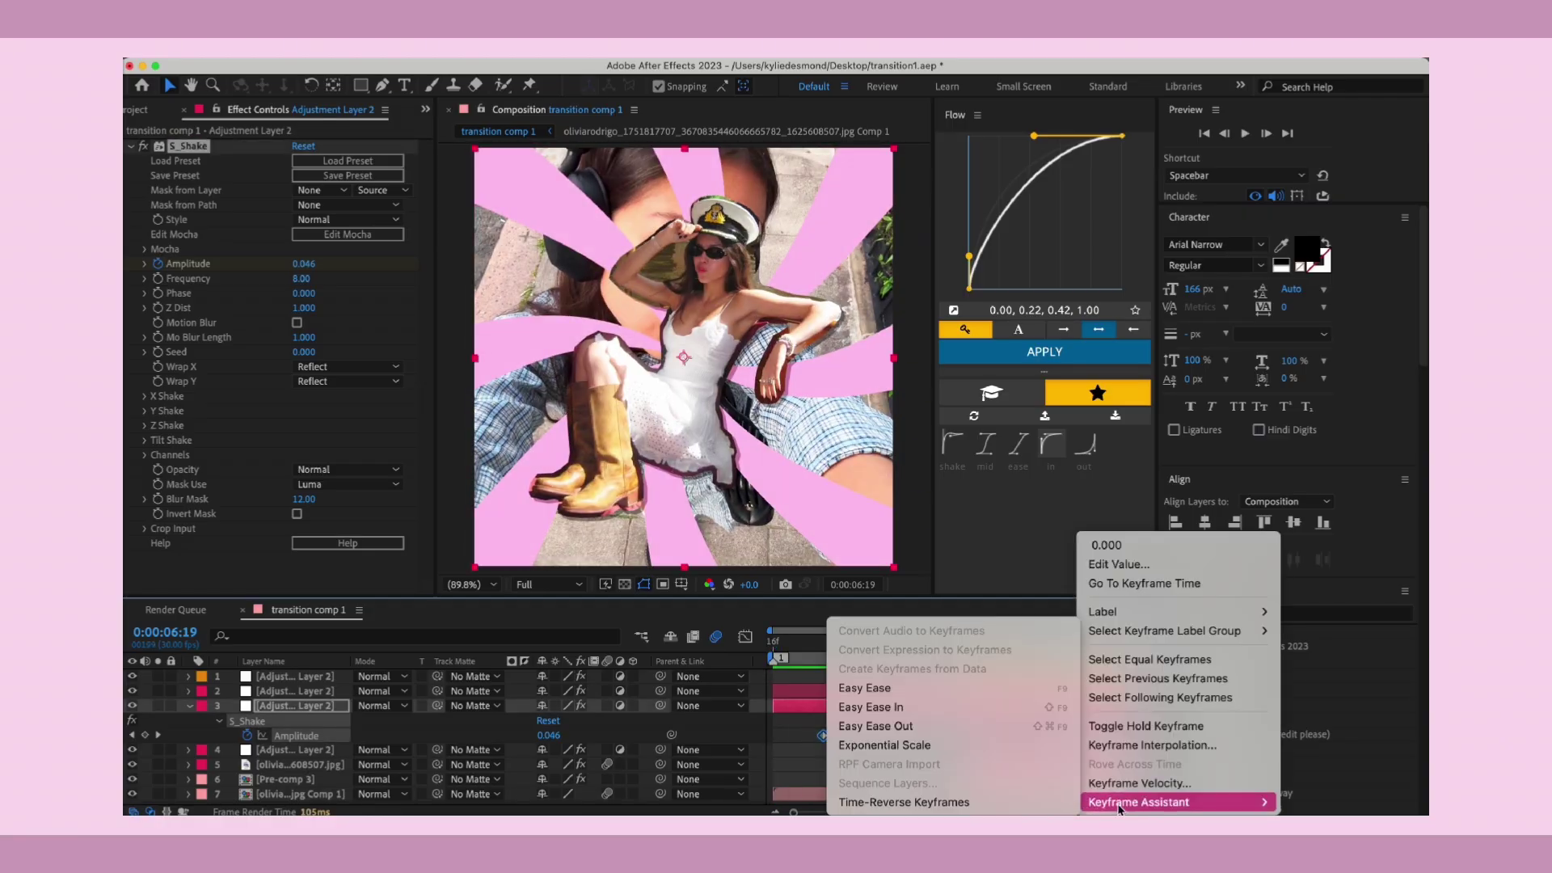
click(954, 690)
click(746, 636)
click(967, 682)
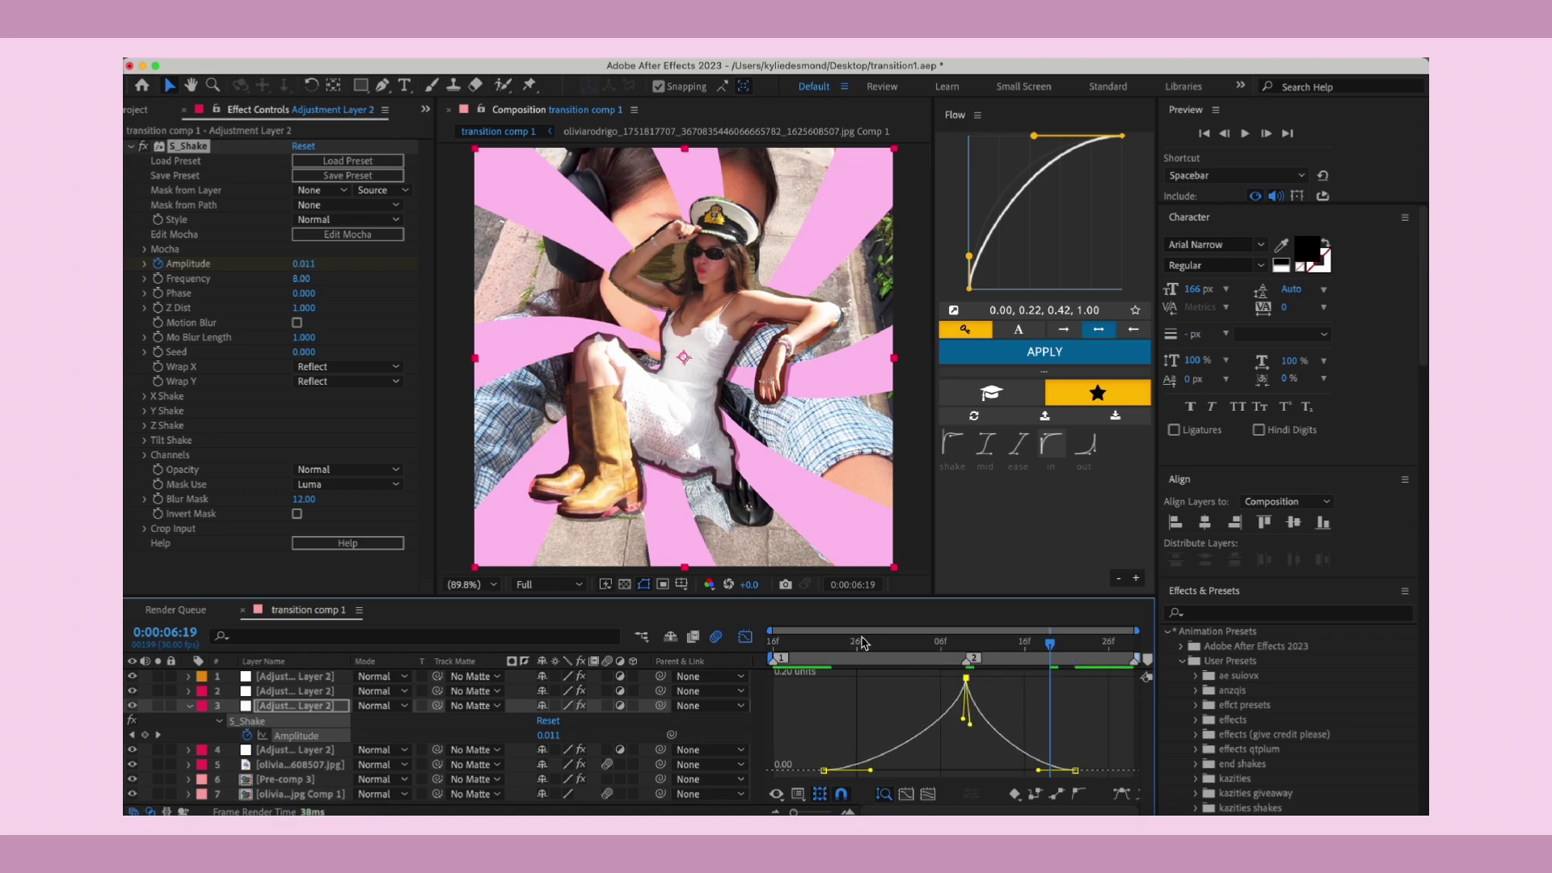
key(space)
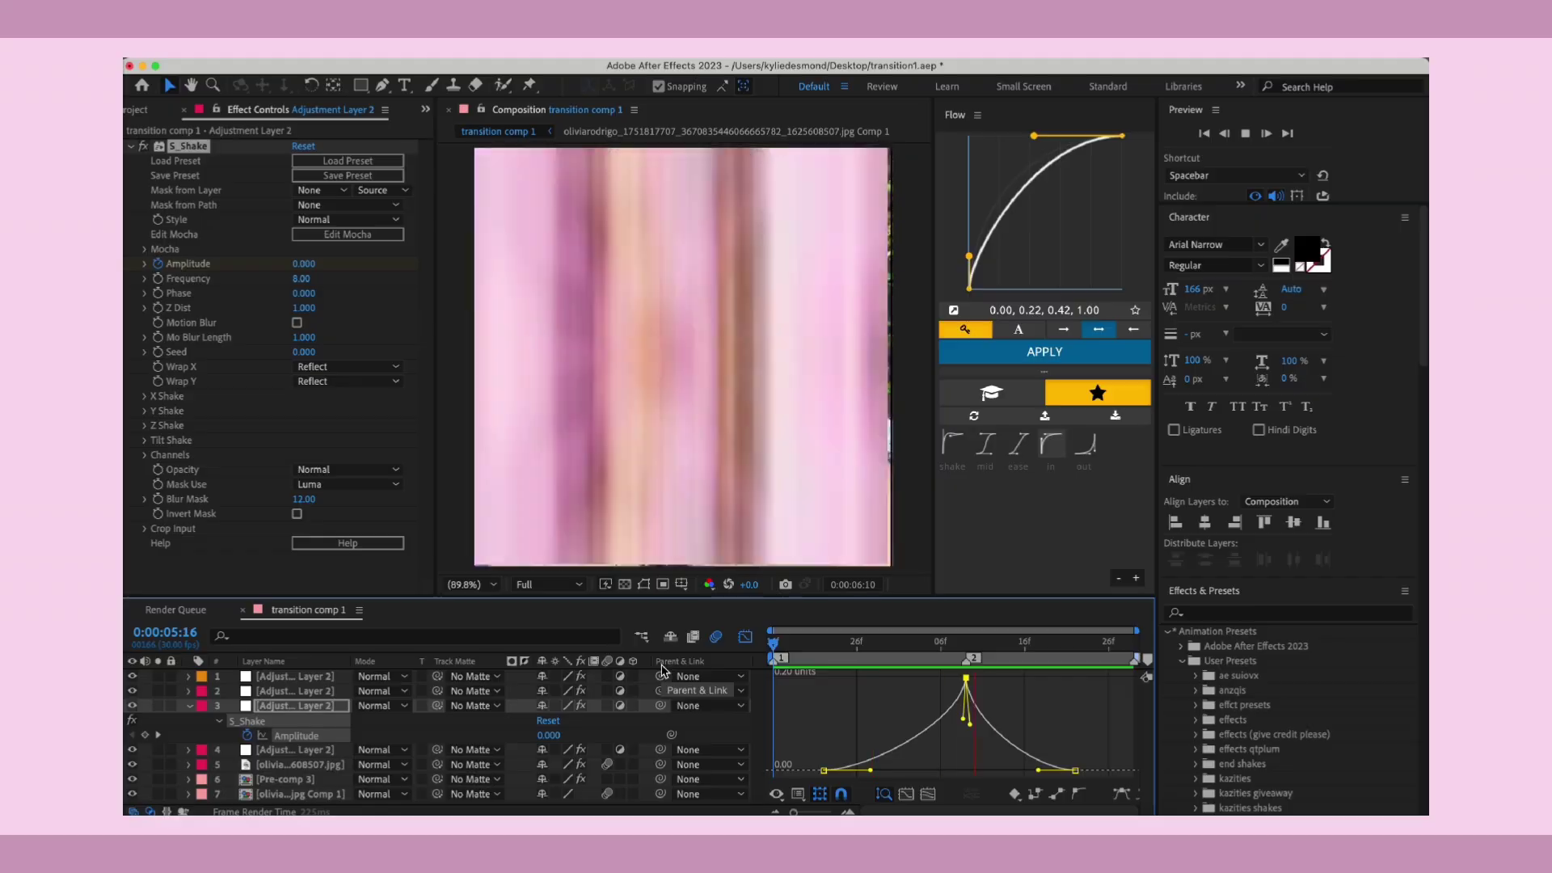
key(space)
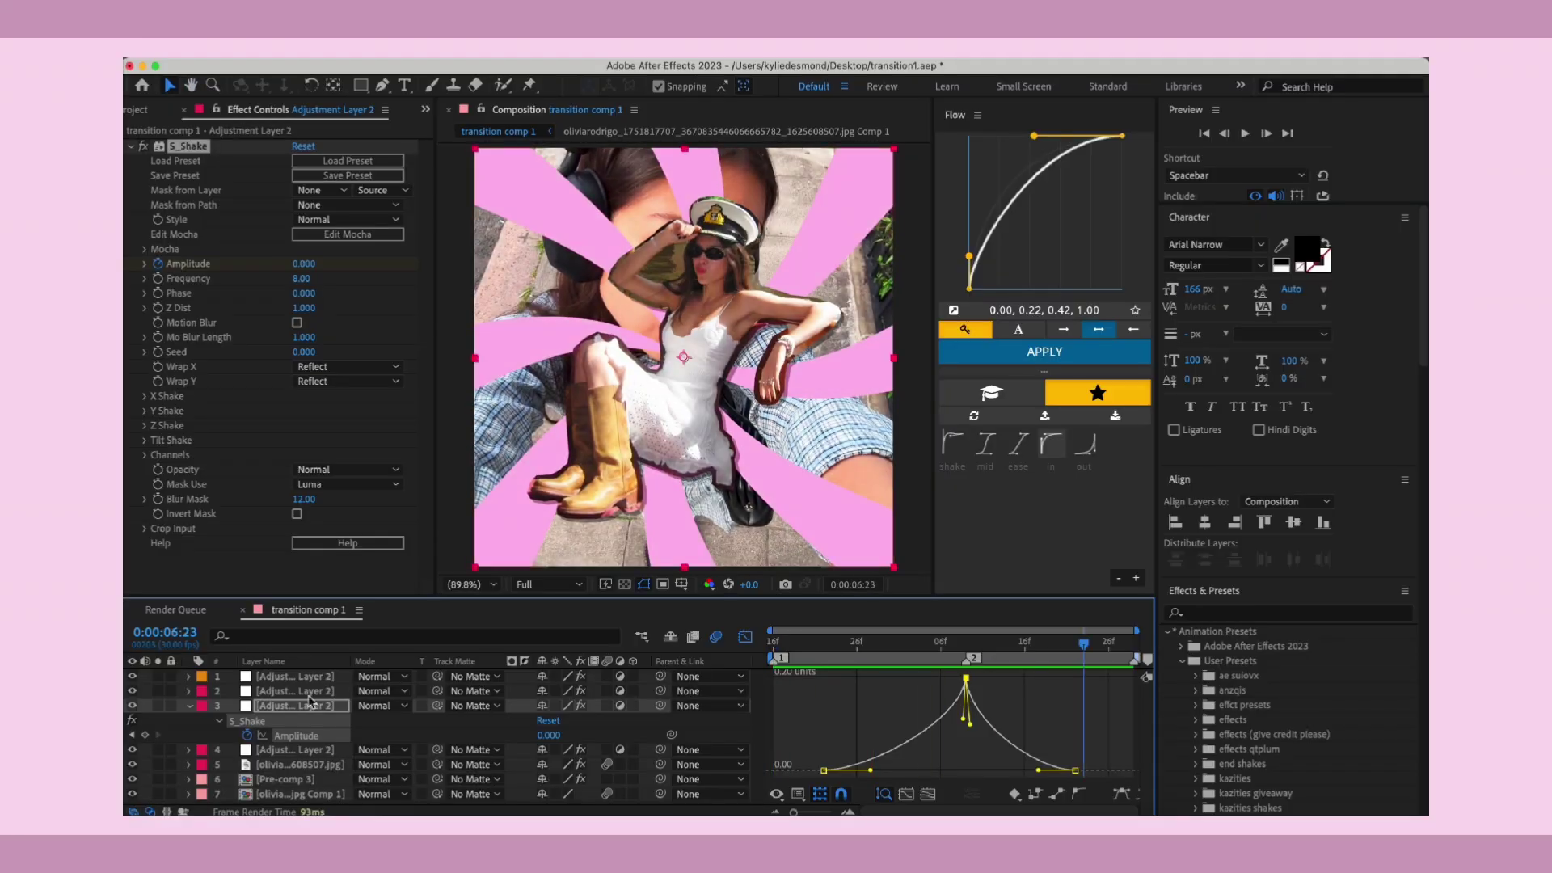
- Collapse the shake layer's properties, leave the graph view, and pre-compose all seven layers of the transition composition
click(191, 706)
click(745, 636)
click(959, 647)
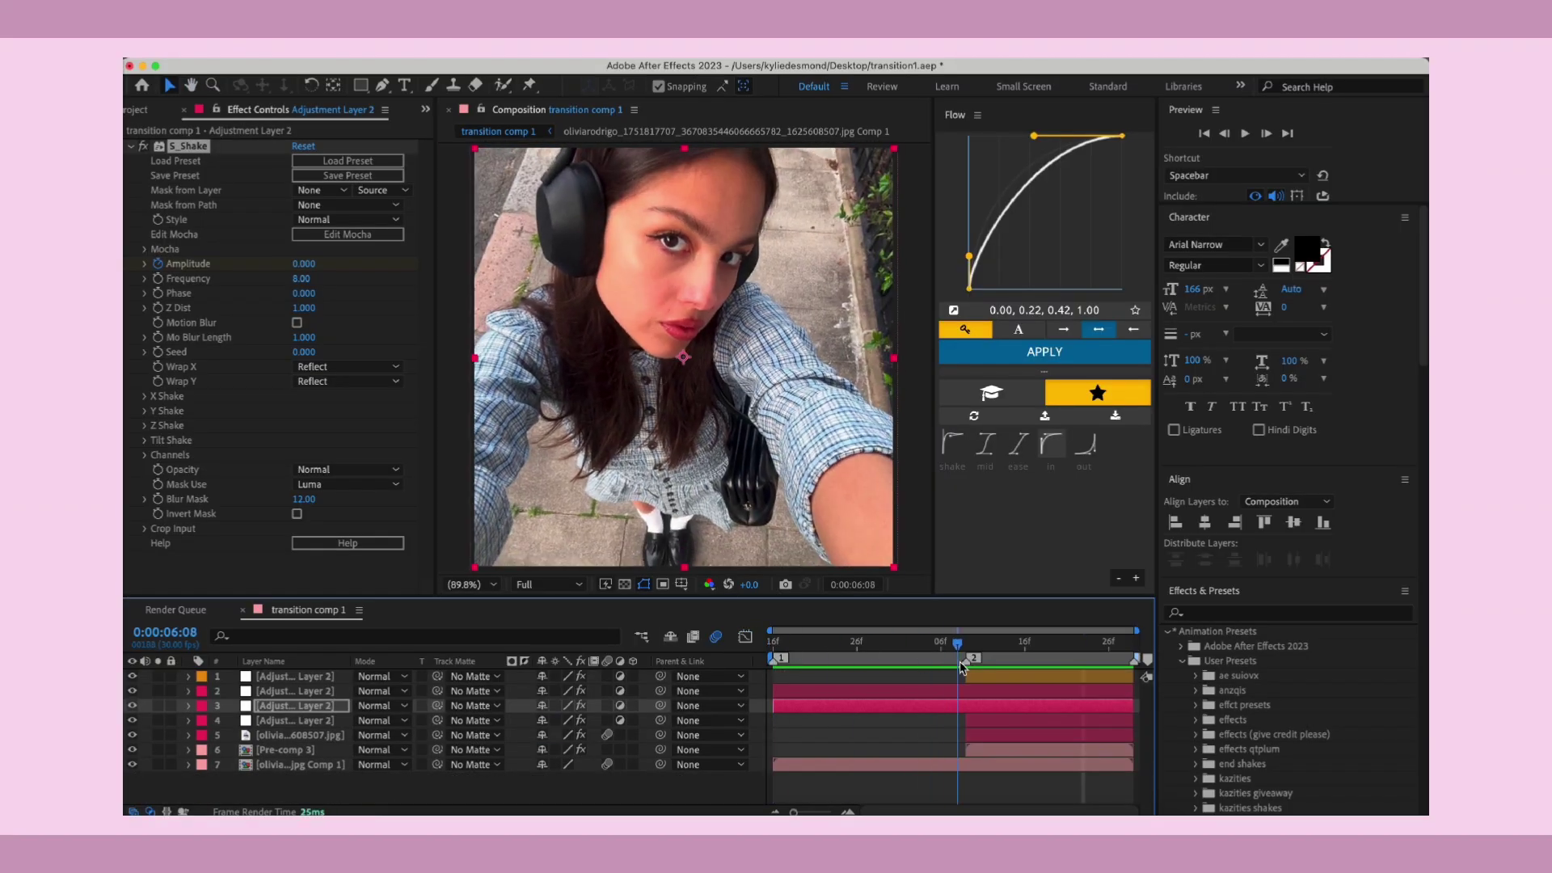
drag(962, 666, 915, 719)
drag(757, 764, 753, 674)
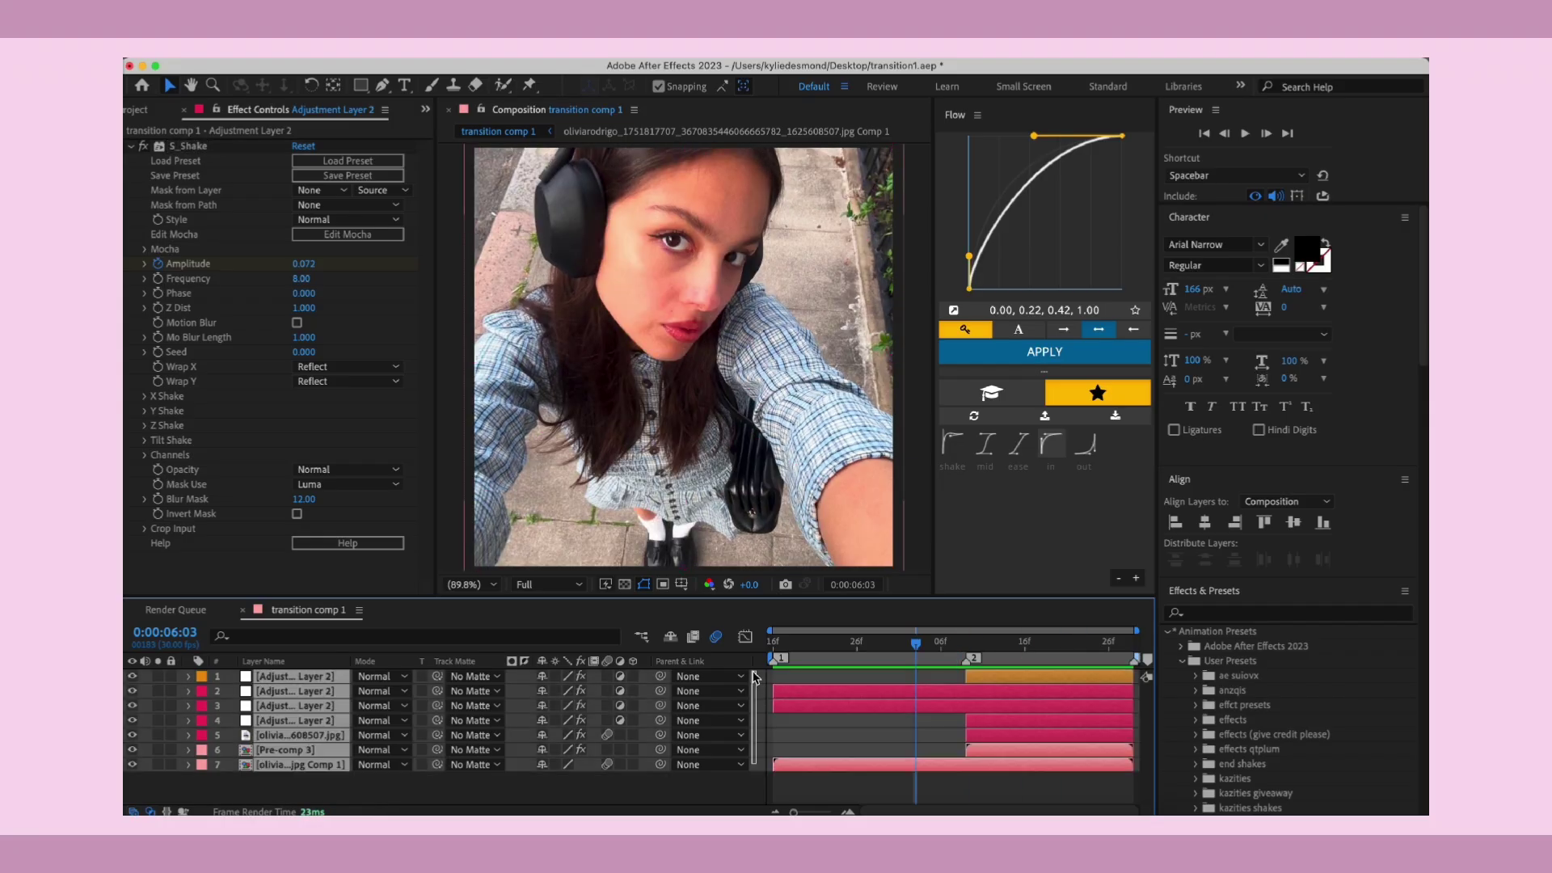
right_click(1067, 714)
click(1071, 701)
click(904, 554)
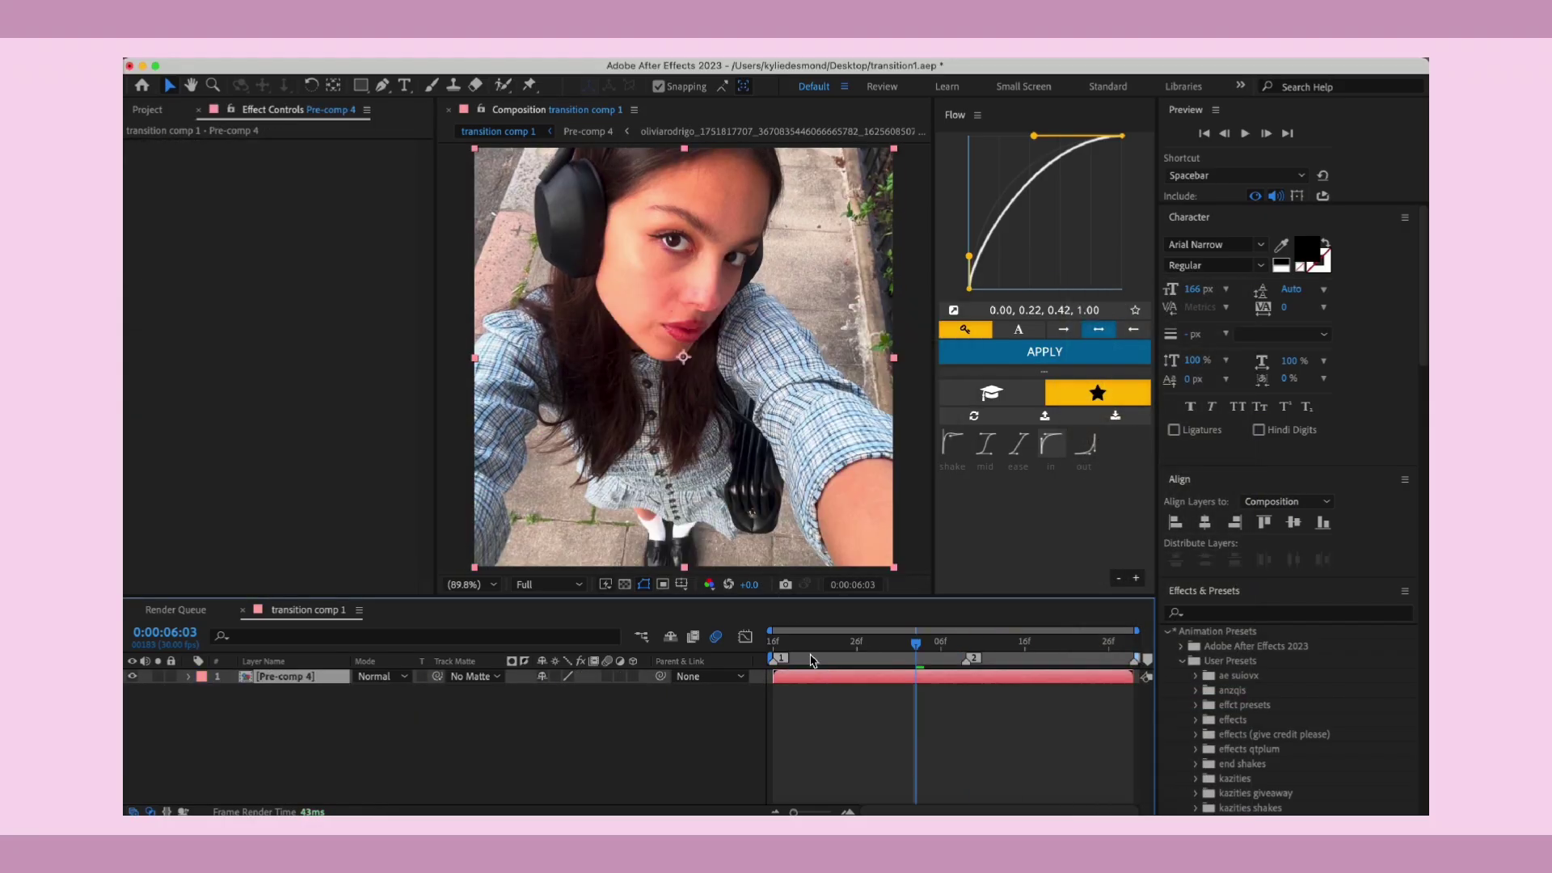
- Keyframe the pre-comp's Scale at 100% and Rotation at 0° at 0:00:05:16, with a slight enlargement and clockwise turn at the layer's end
drag(813, 661, 758, 653)
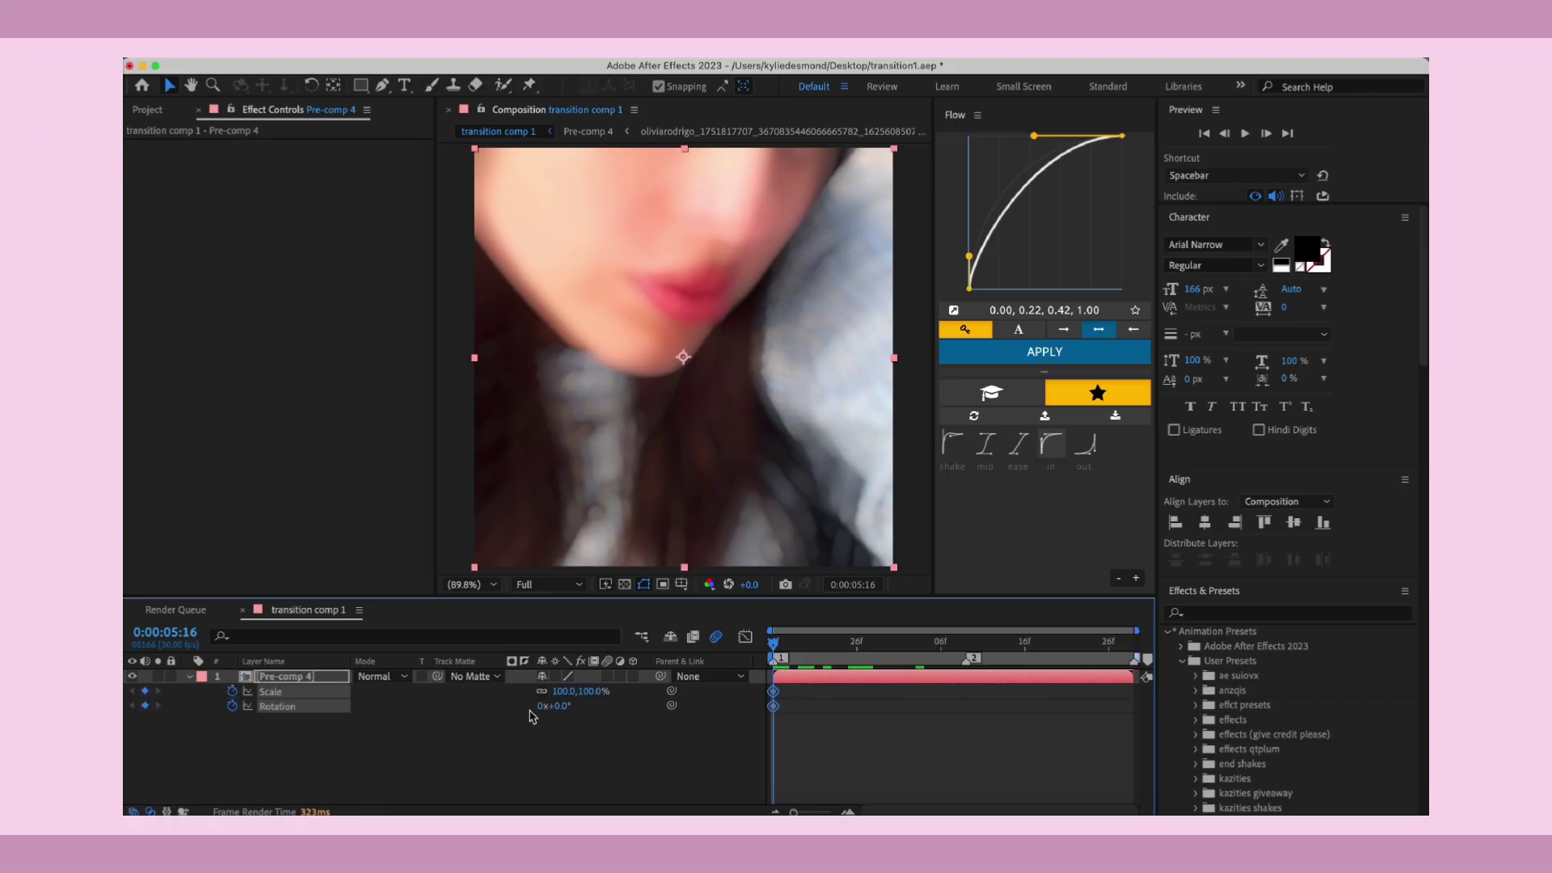
drag(813, 659, 1084, 670)
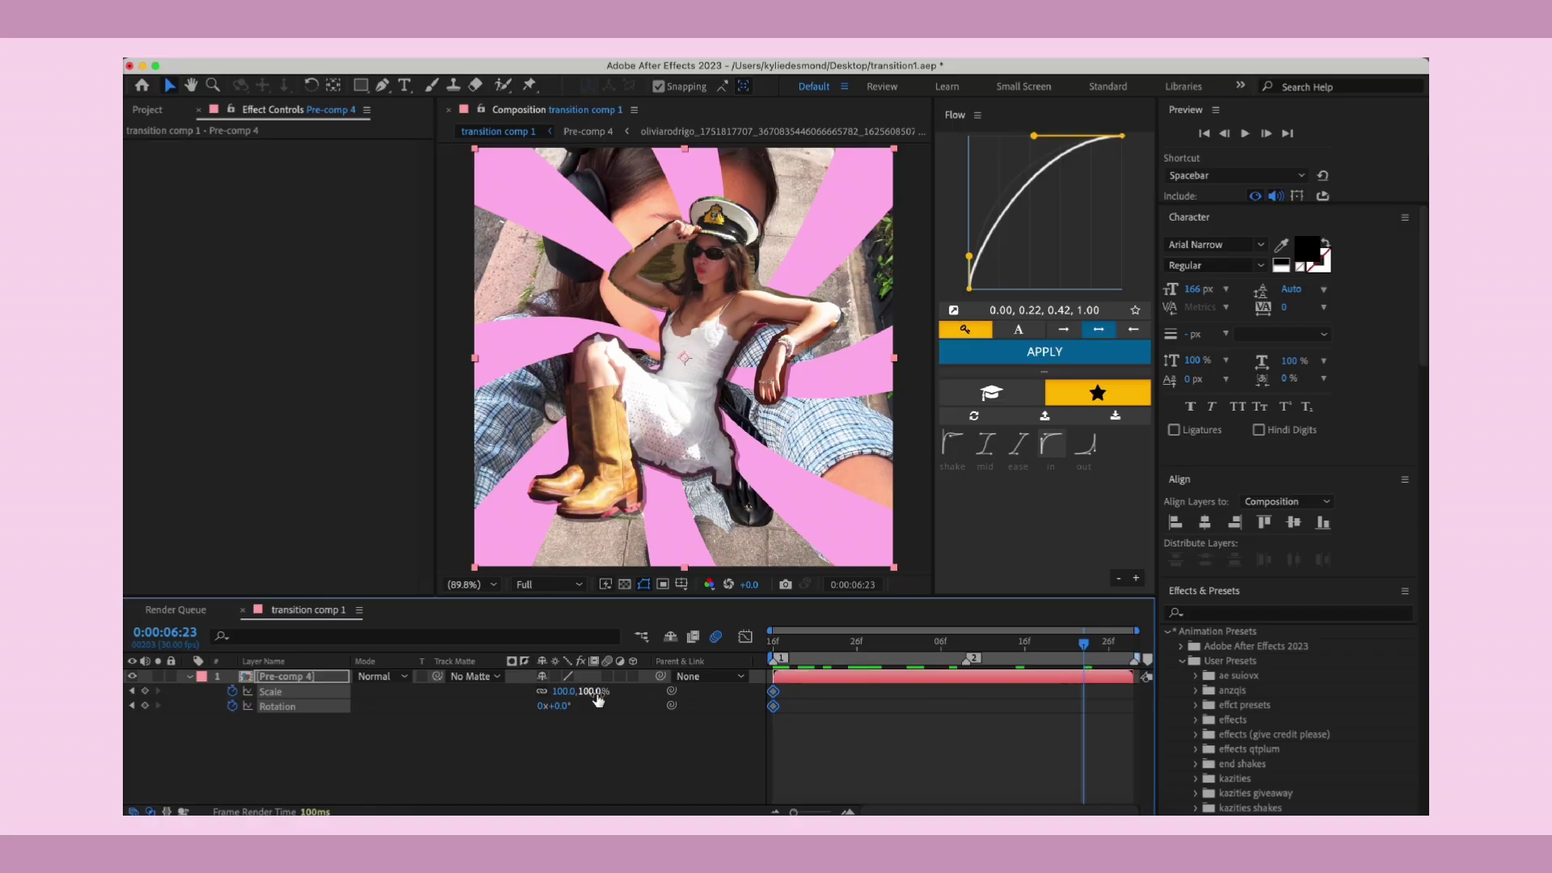
drag(598, 701, 569, 713)
mouse_move(1105, 701)
mouse_down()
mouse_move(1075, 686)
mouse_move(1135, 706)
mouse_up()
drag(789, 657, 763, 655)
key(space)
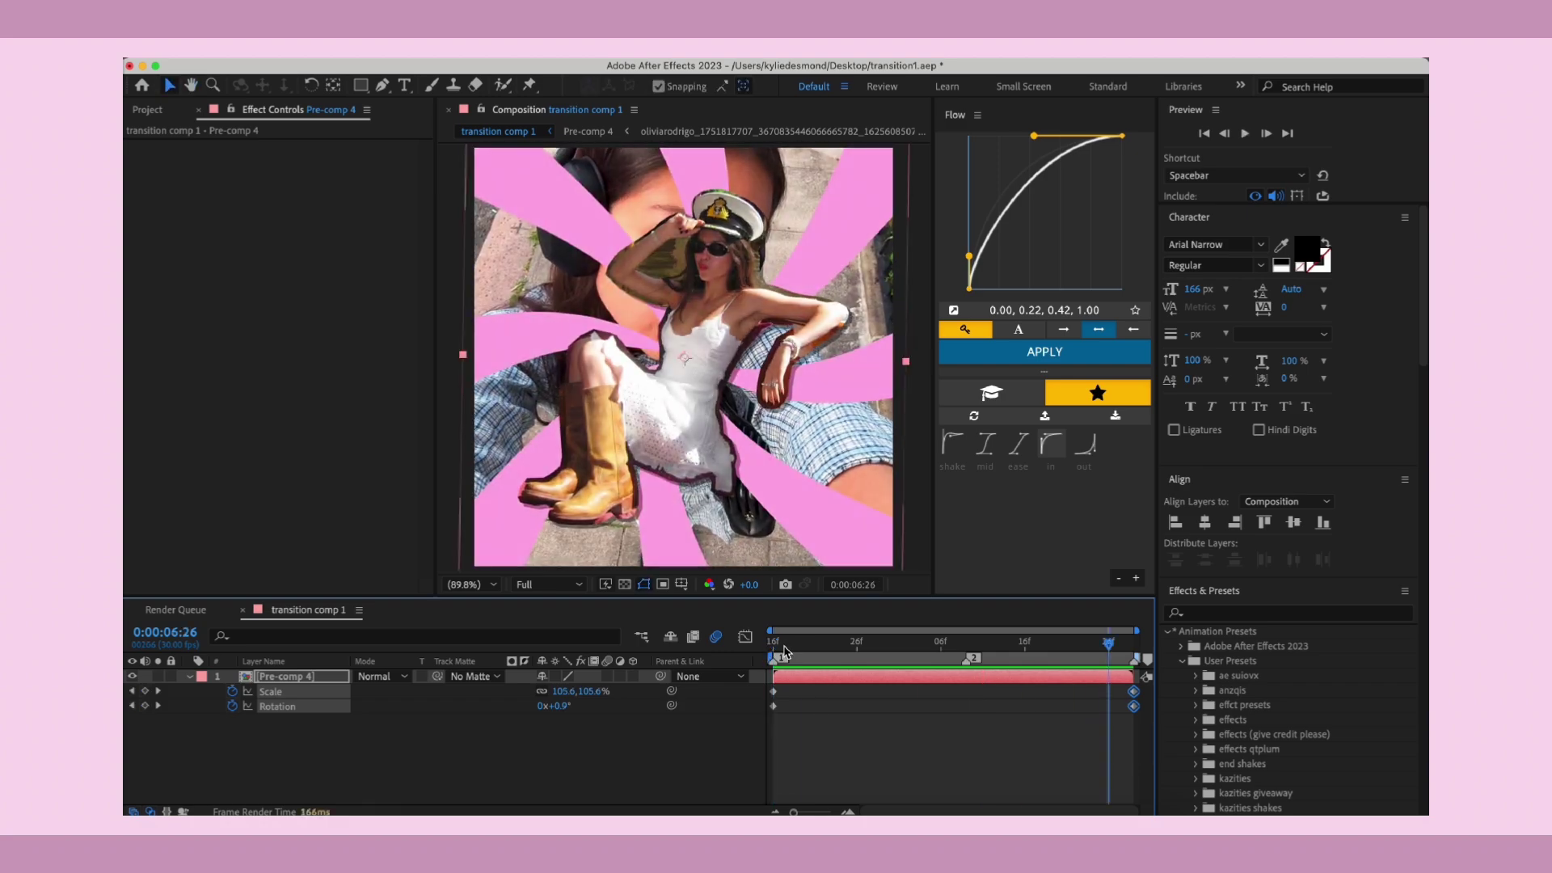
- Apply the RSMB effect to the pre-comp and review the whole transition with its motion blur
key(ctrl+space)
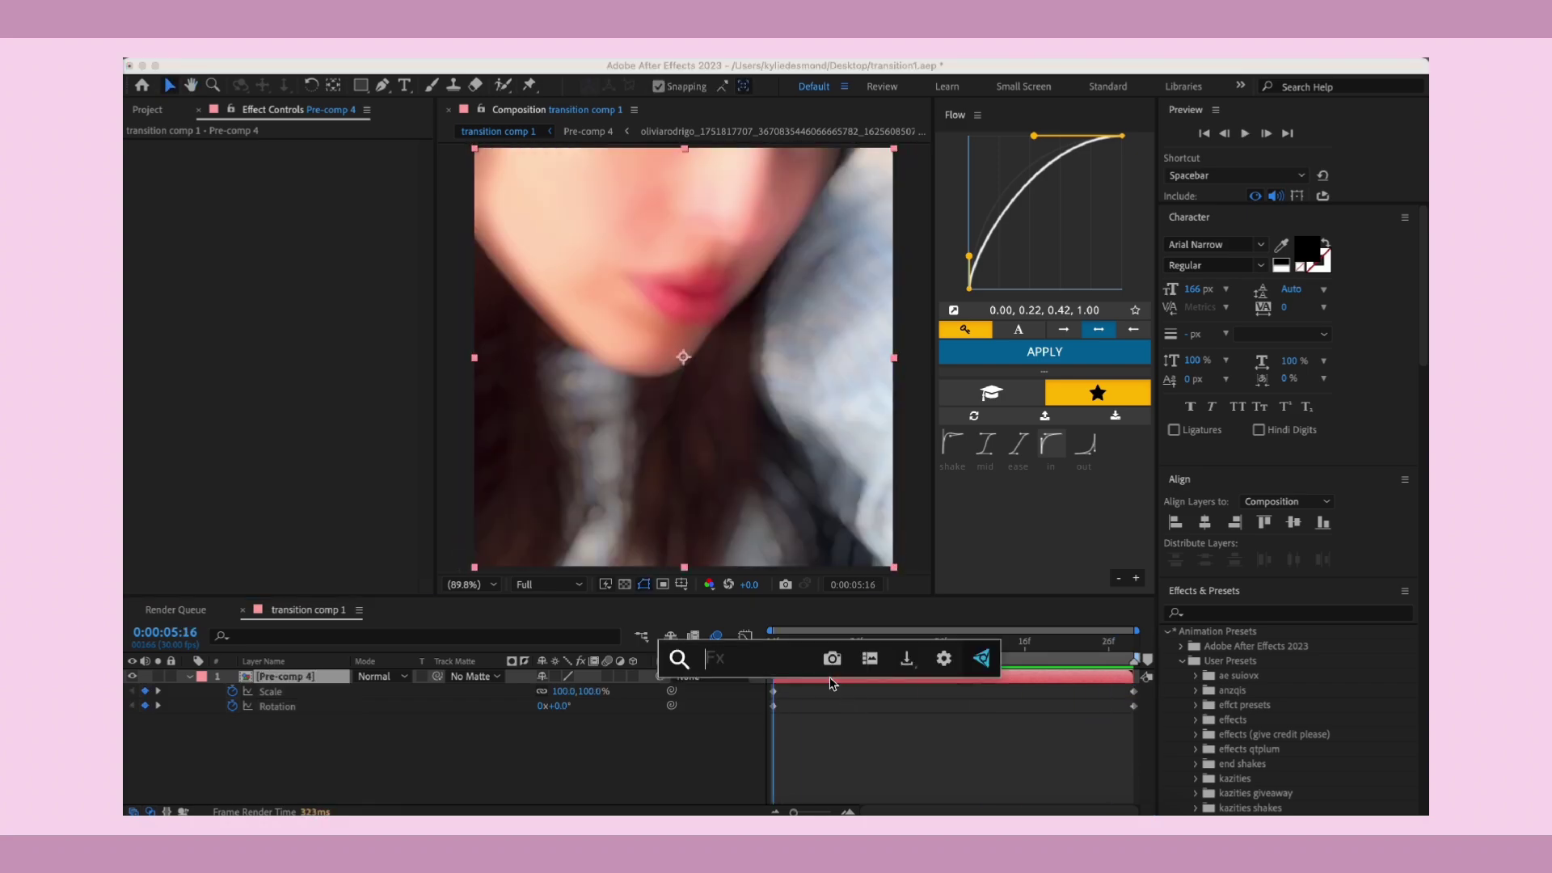
text(rsmb)
click(813, 666)
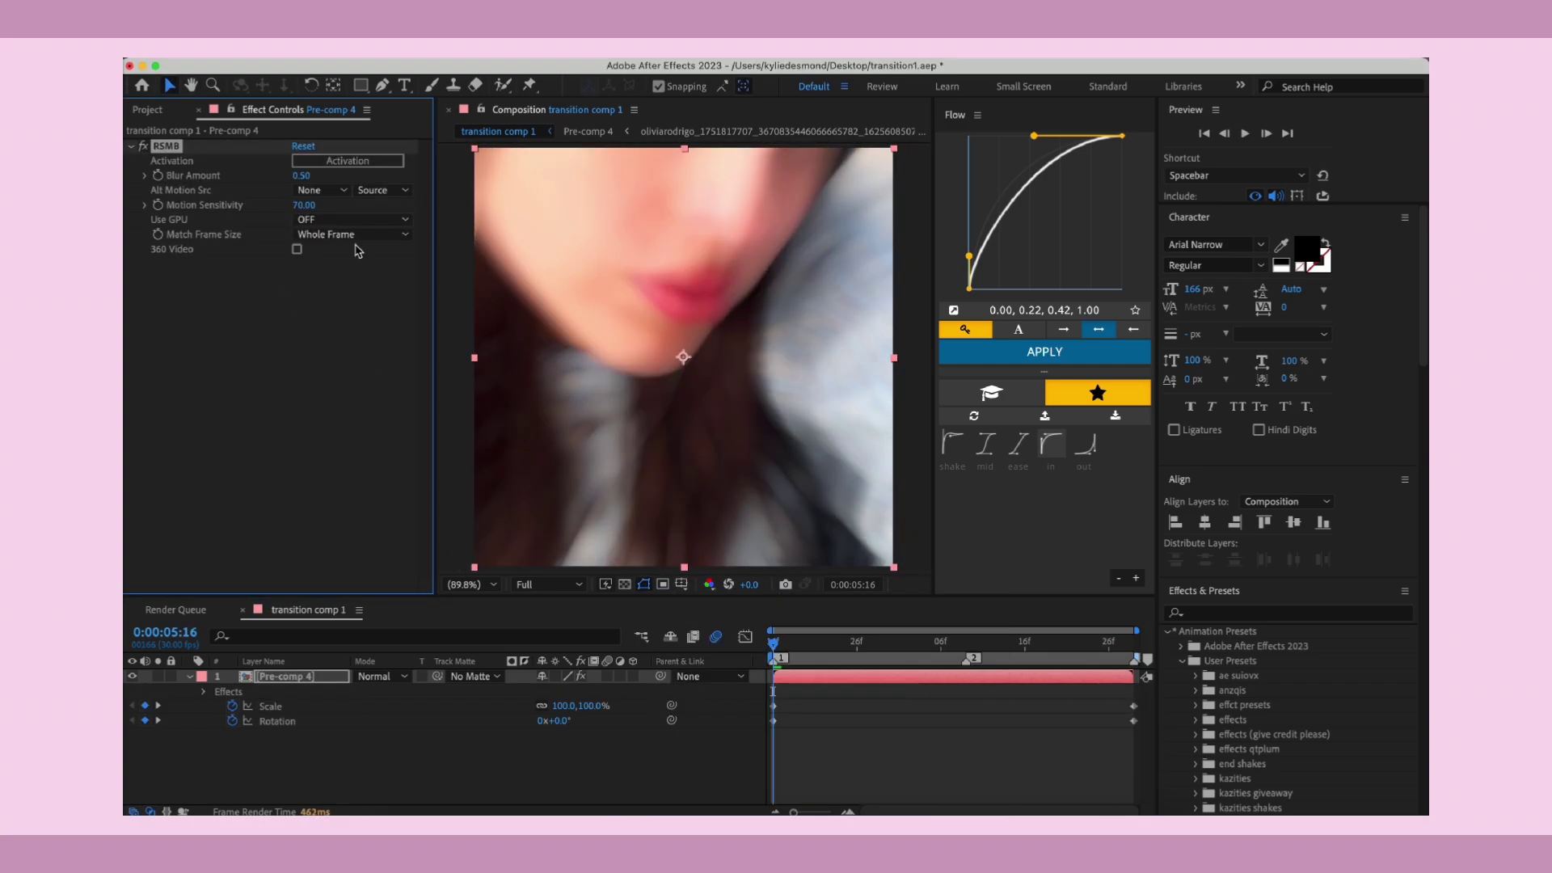
key(space)
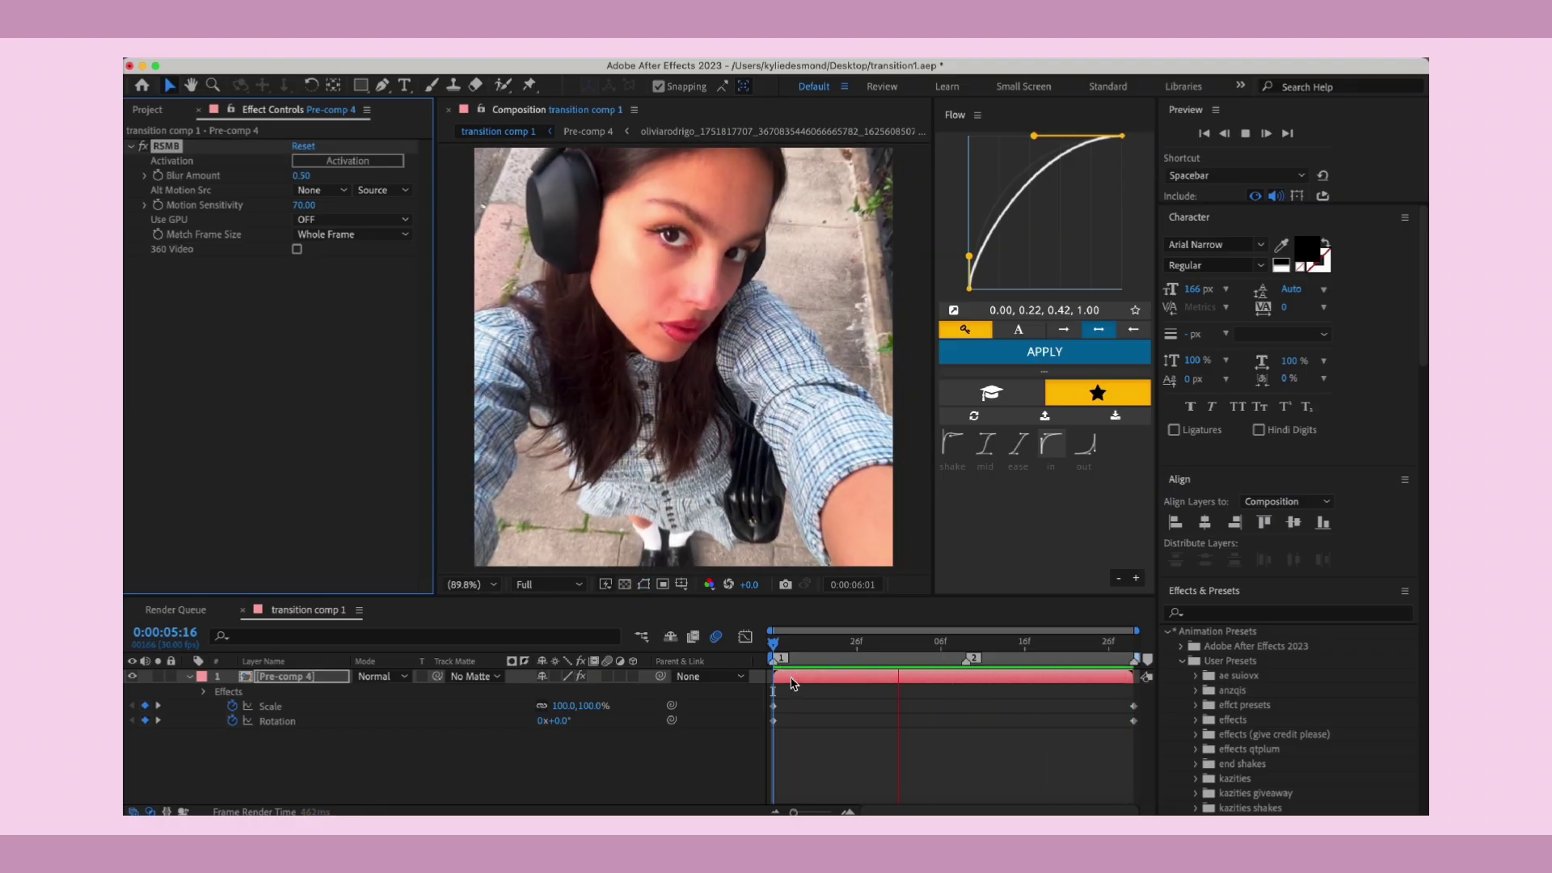
key(space)
drag(797, 661, 926, 702)
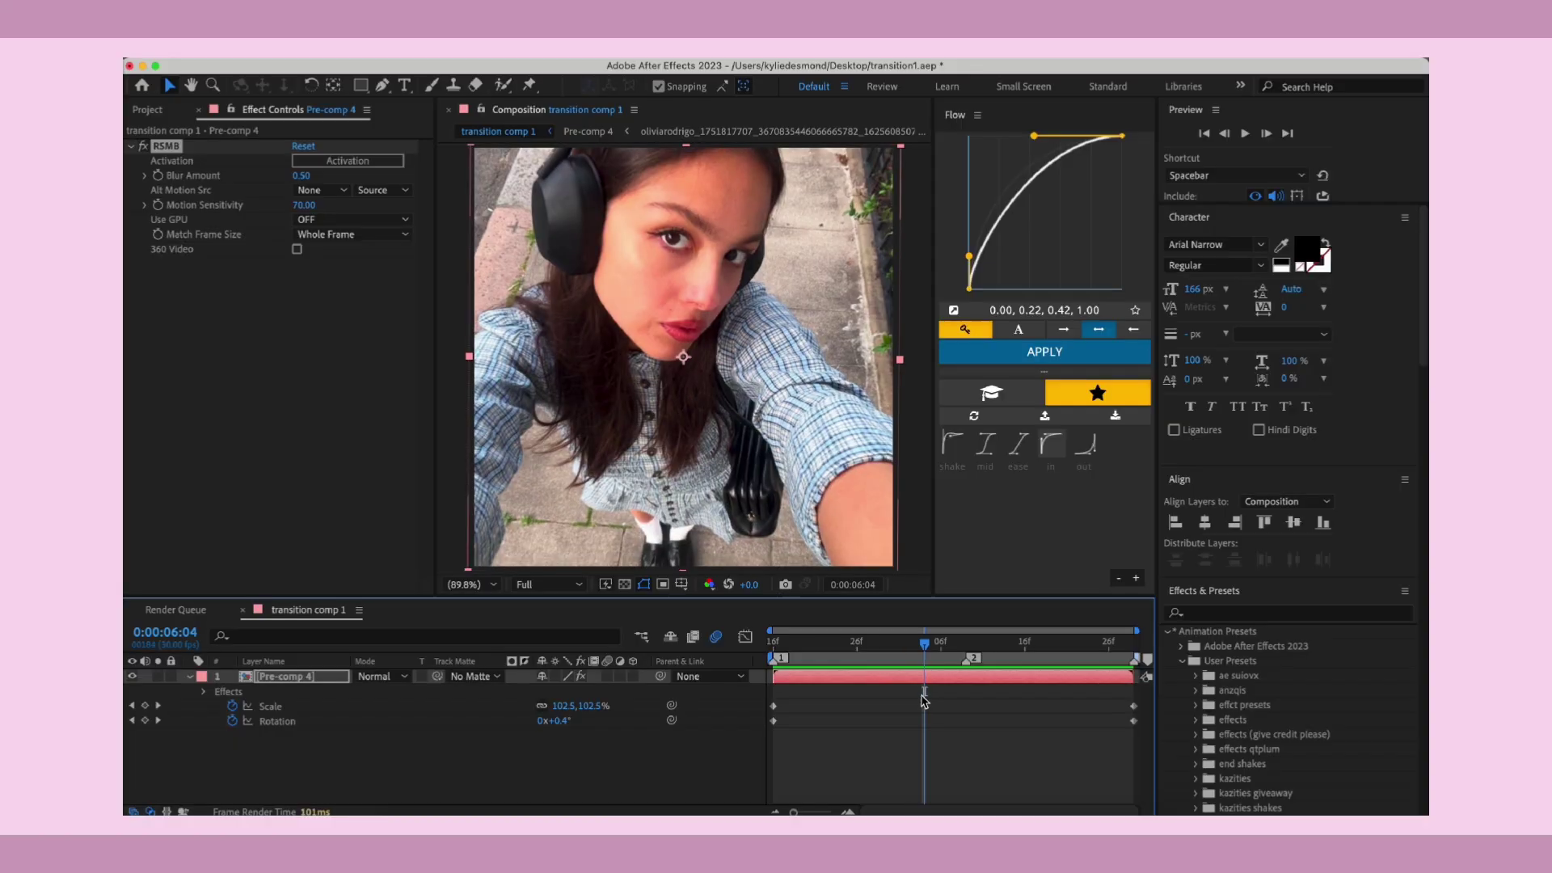
drag(926, 645, 1025, 650)
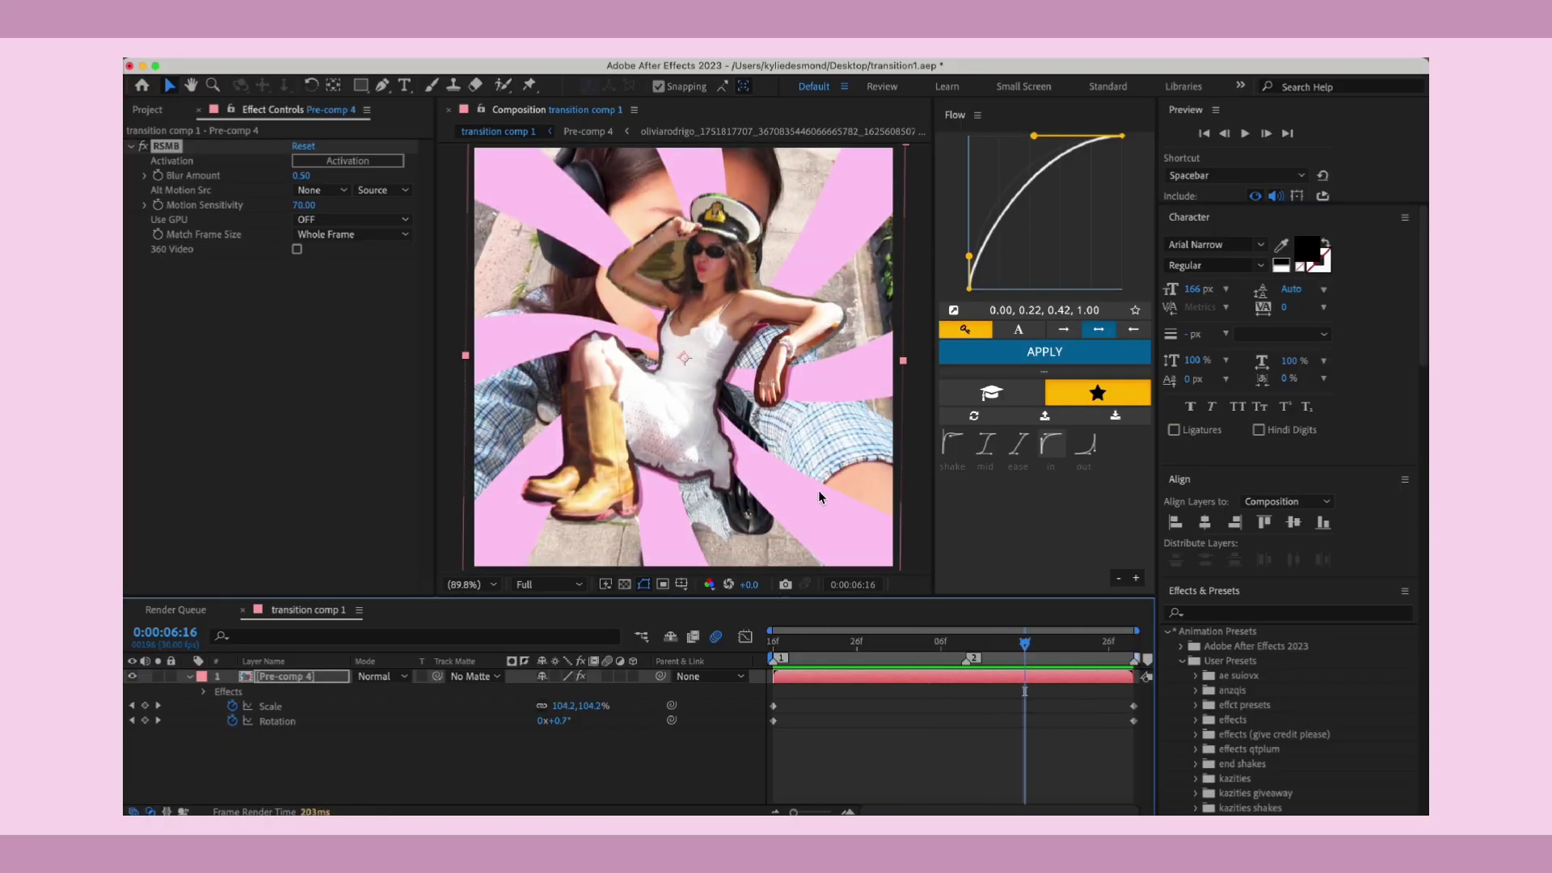
key(space)
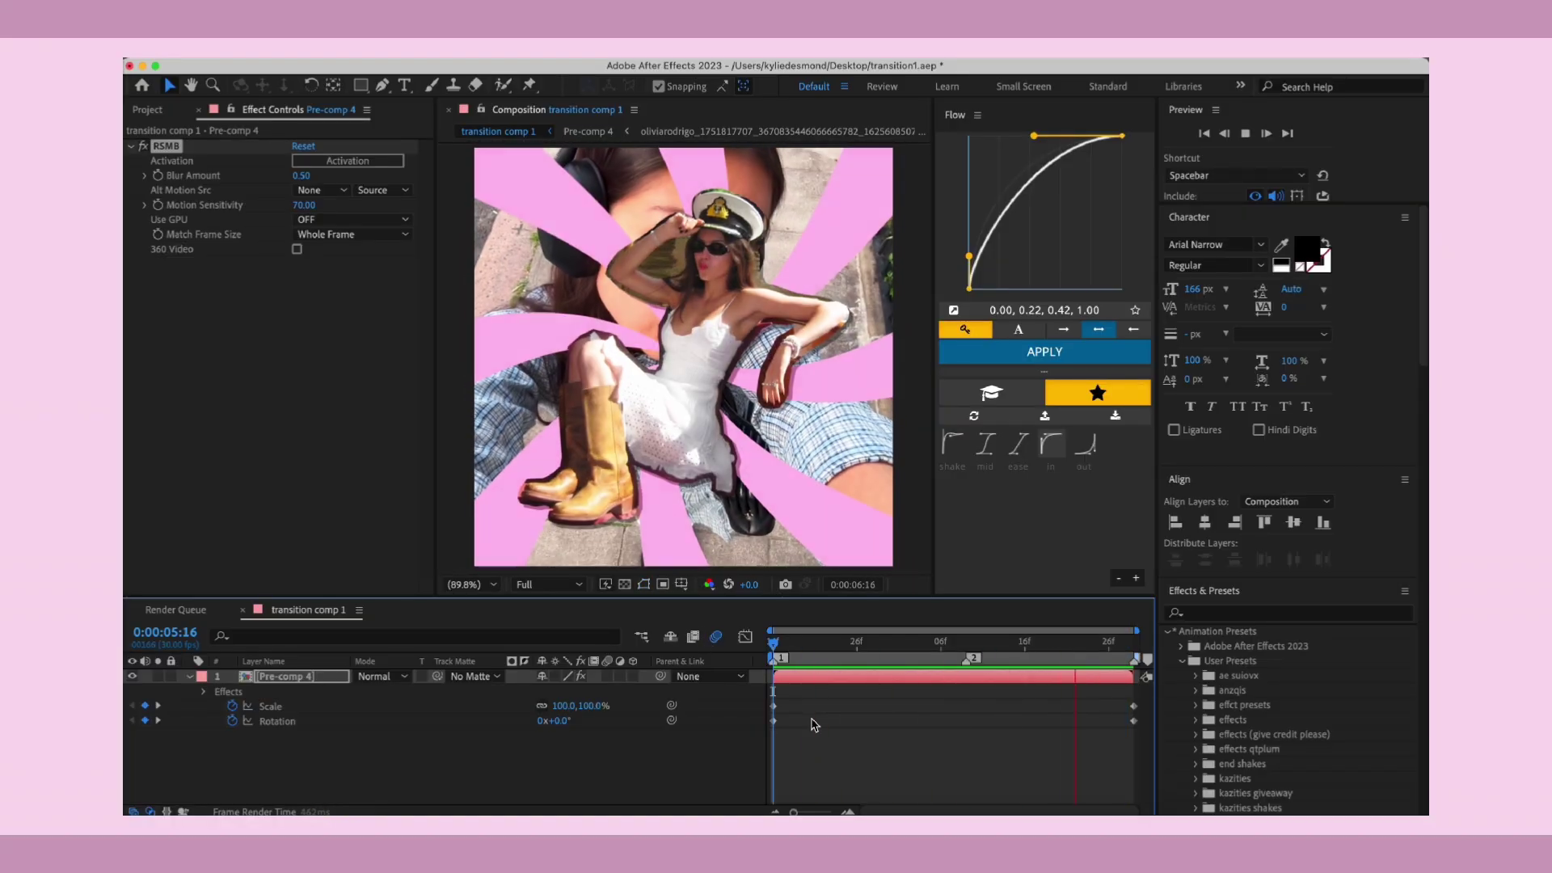
key(space)
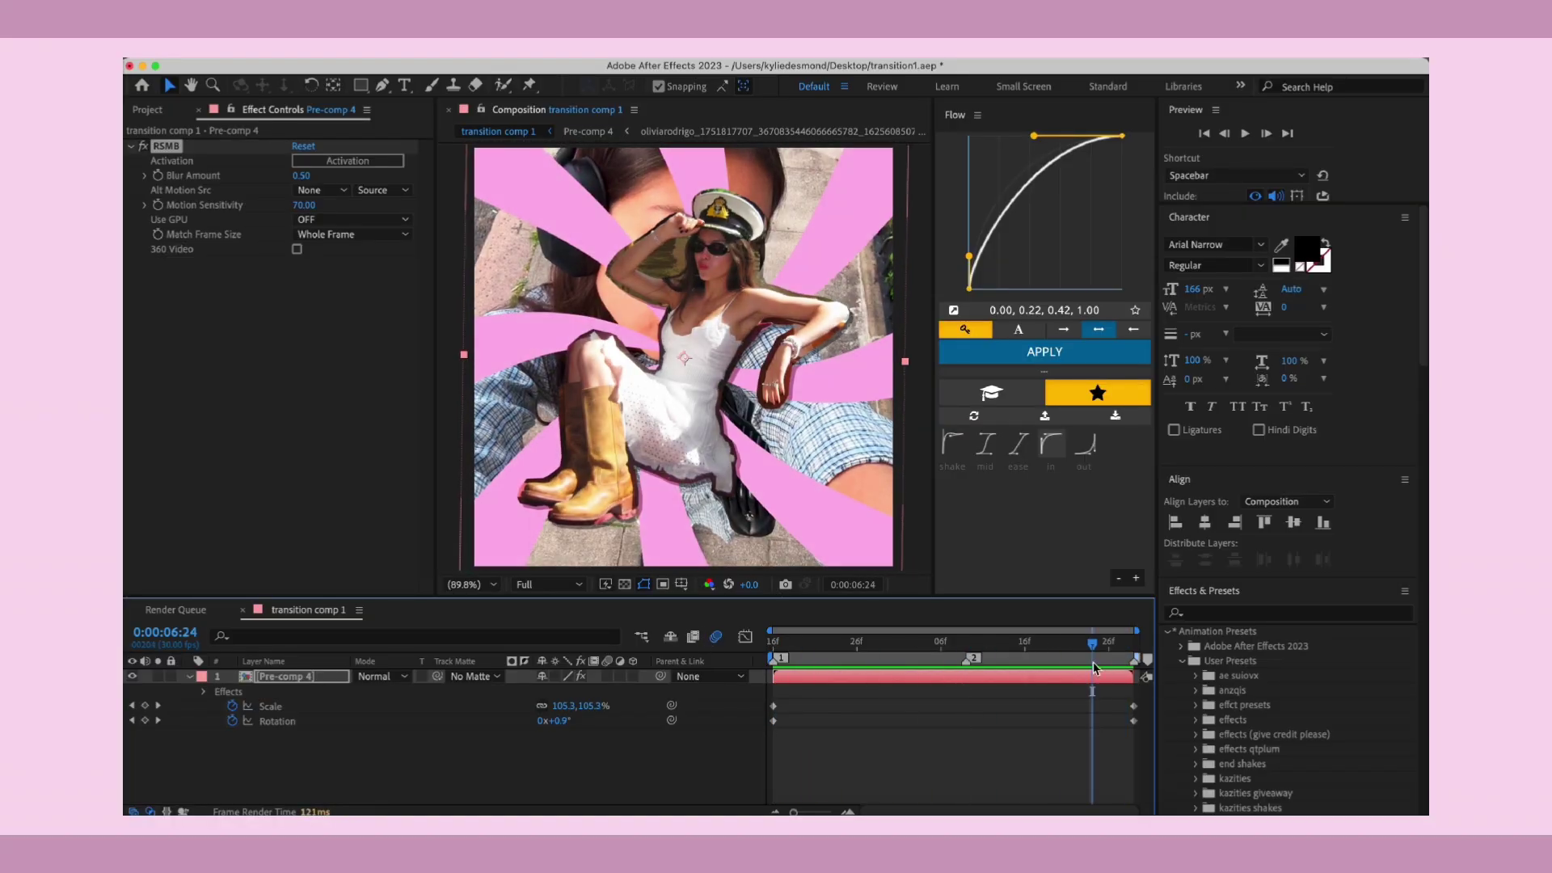